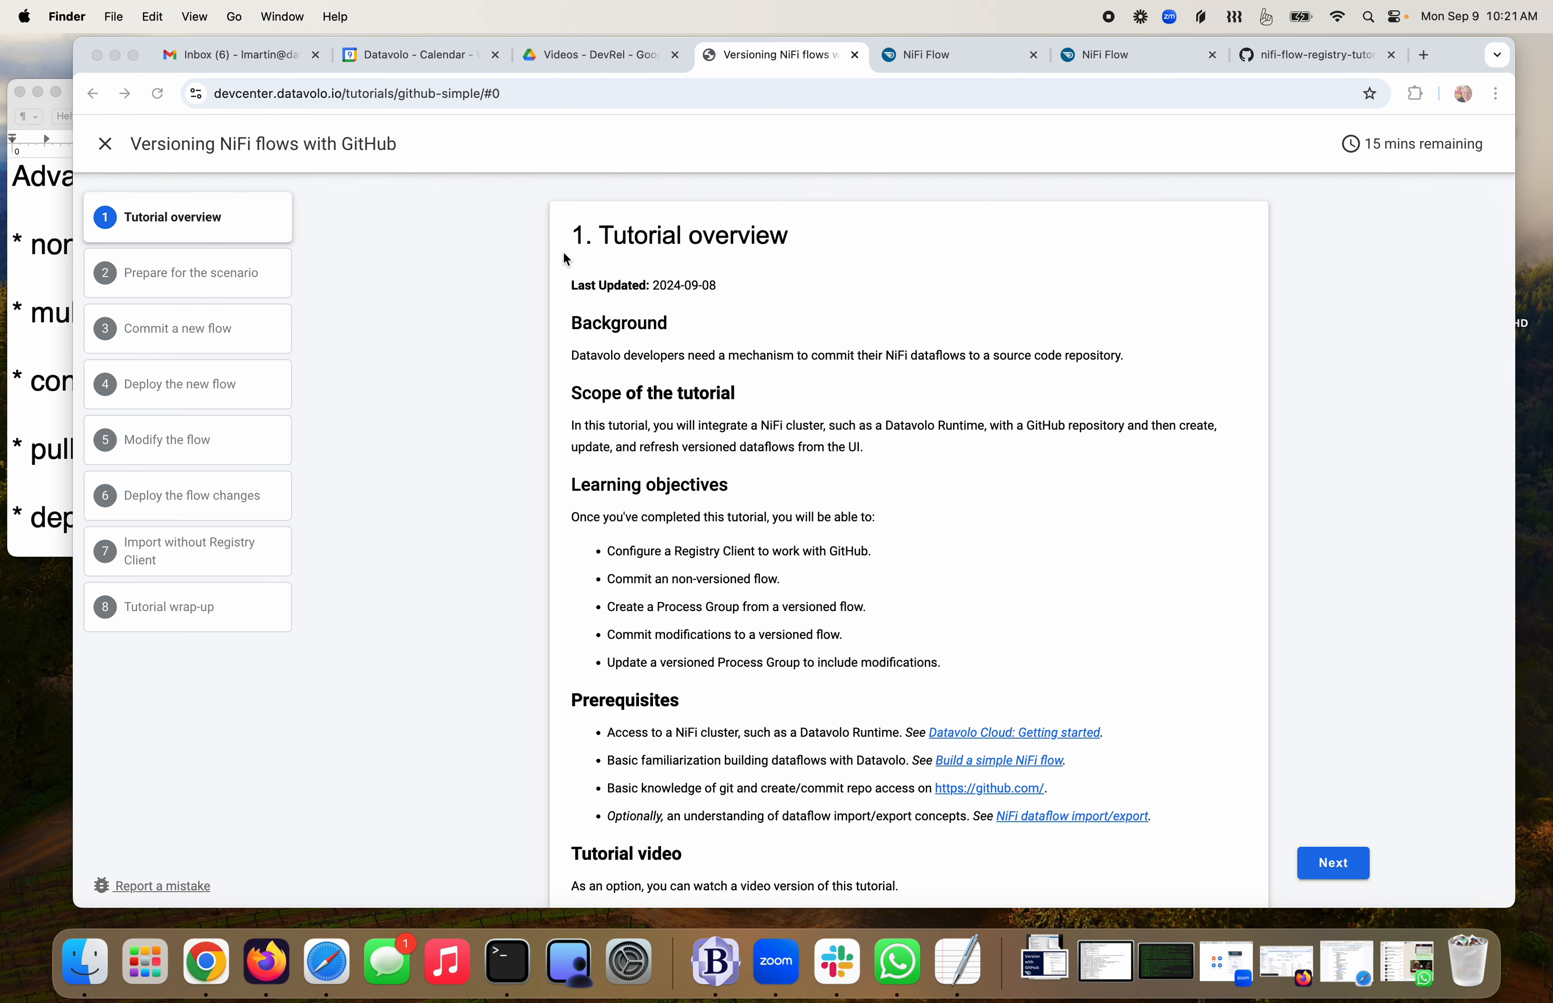
Review the Versioning NiFi flows with GitHub tutorial overview and bring up the advanced versioning notes in TextEdit
scroll(578, 372, "down", 5)
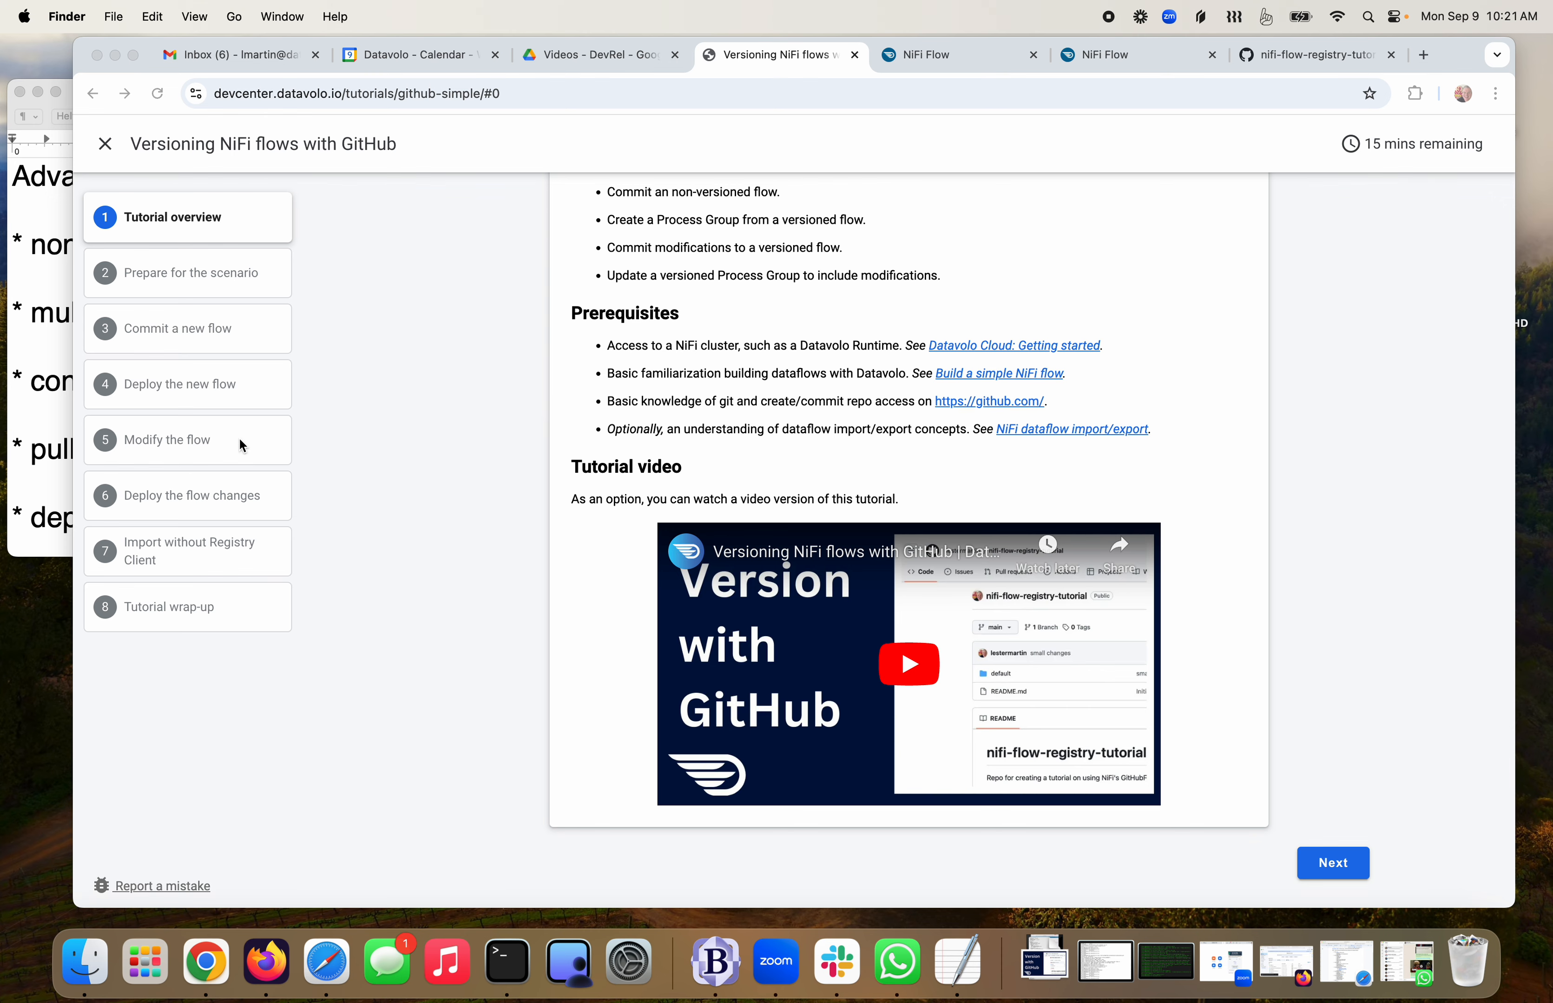
scroll(555, 604, "up", 1)
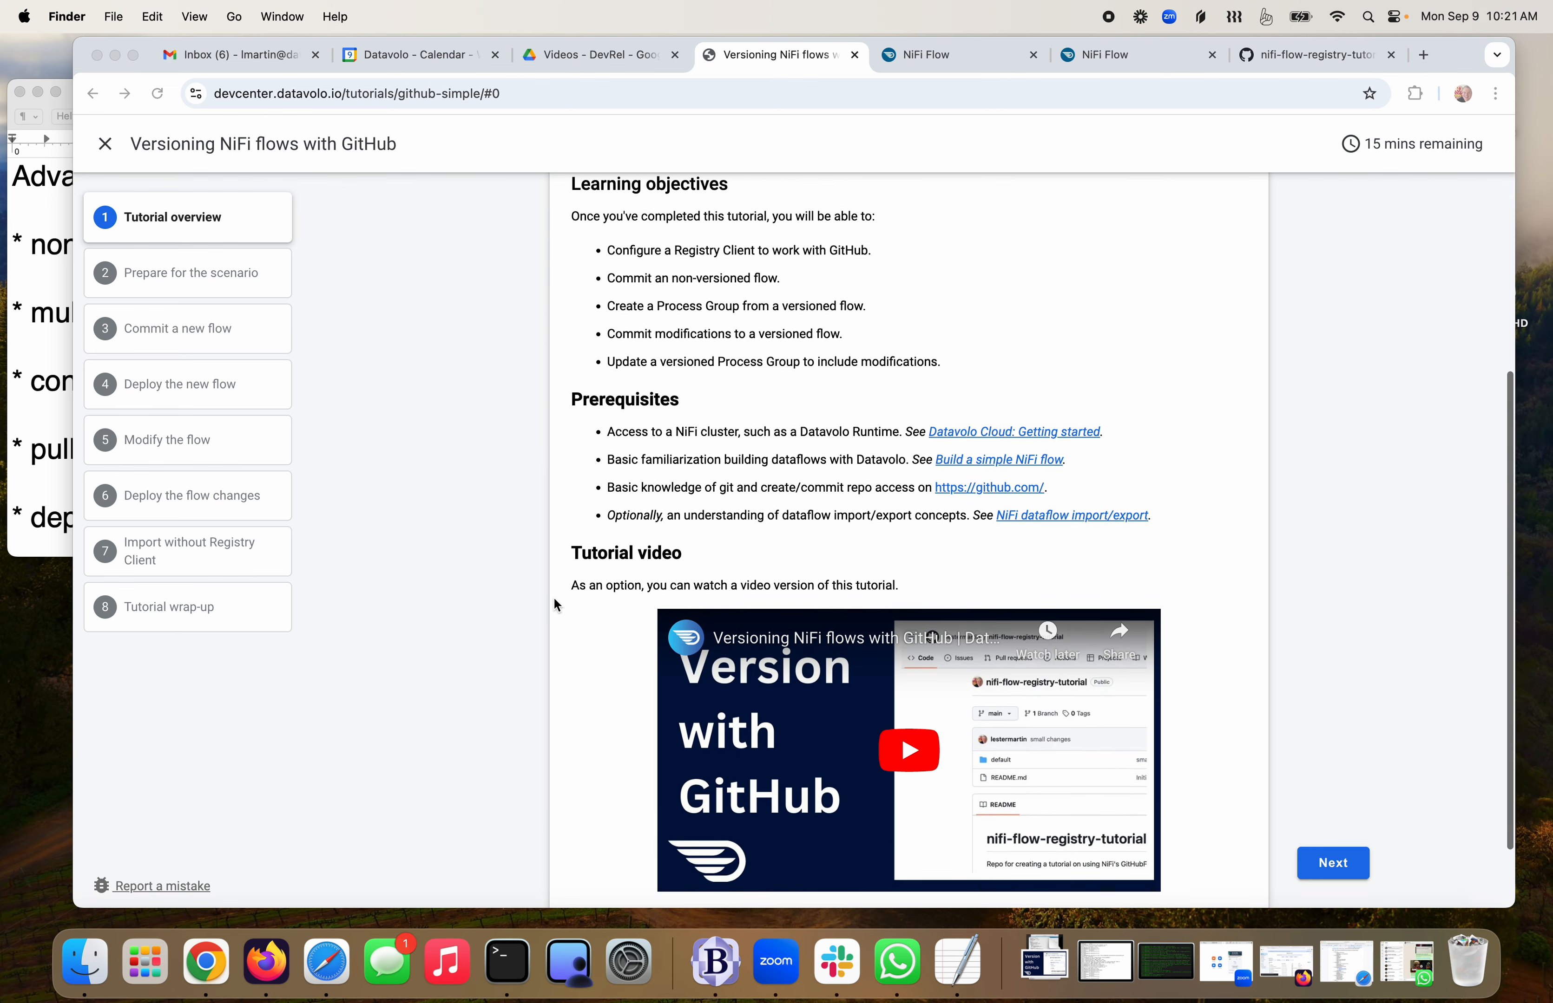
left_click(63, 491)
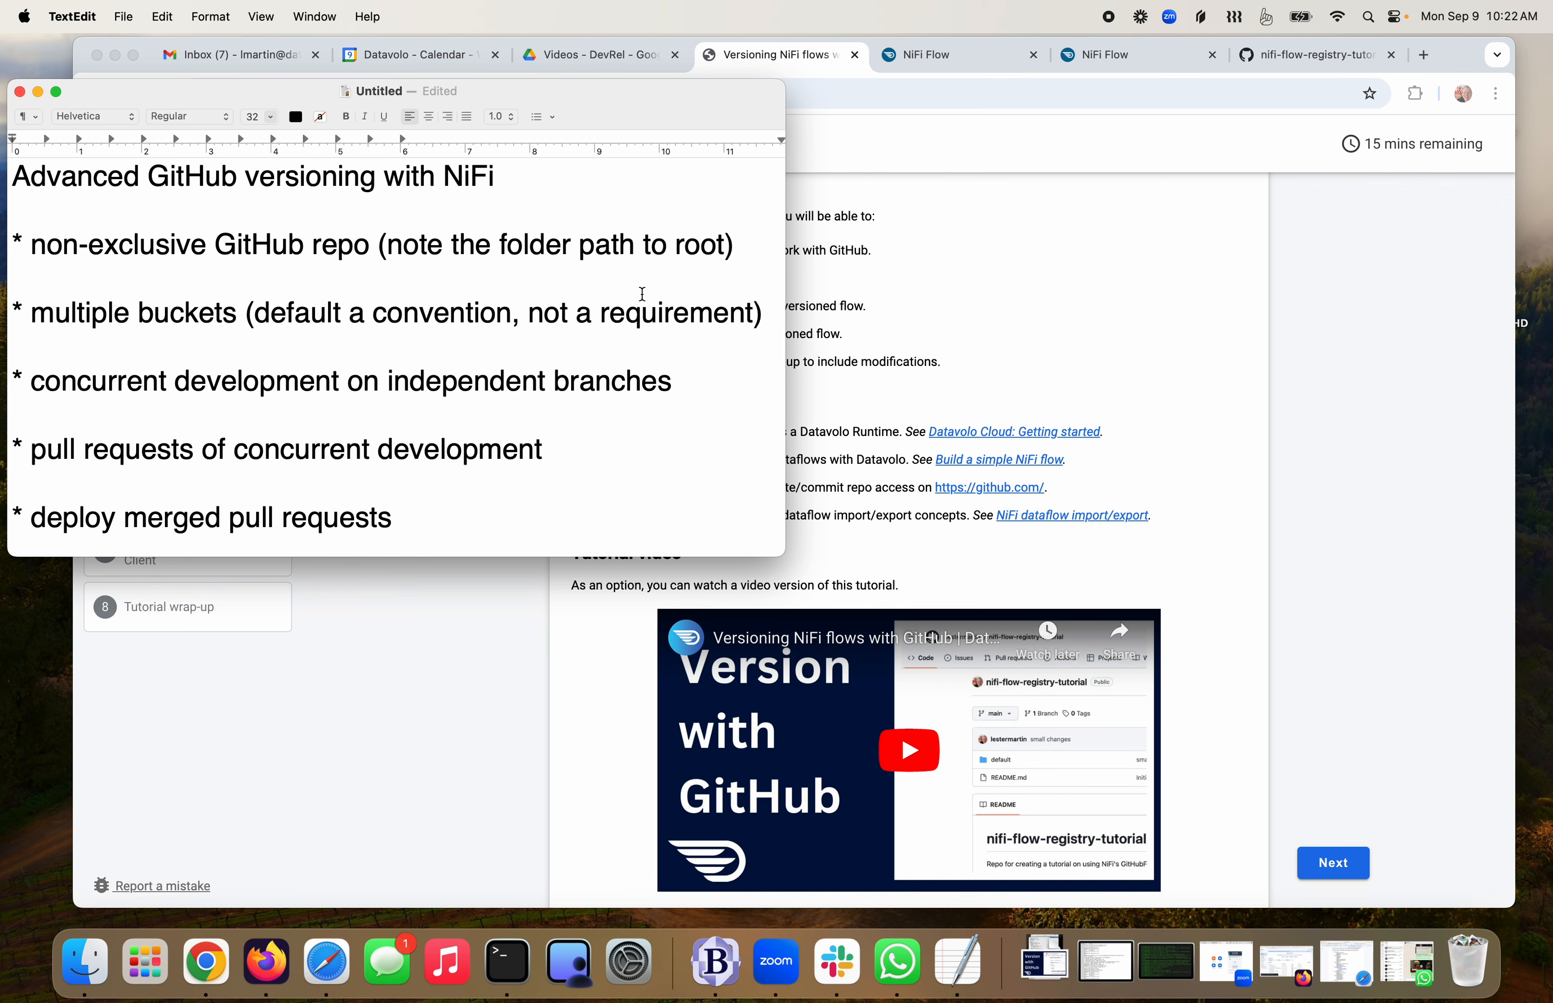
Switch to the GitHub repository in Chrome and view the adv-lab/bucket-home folder on the main branch
left_click(1279, 56)
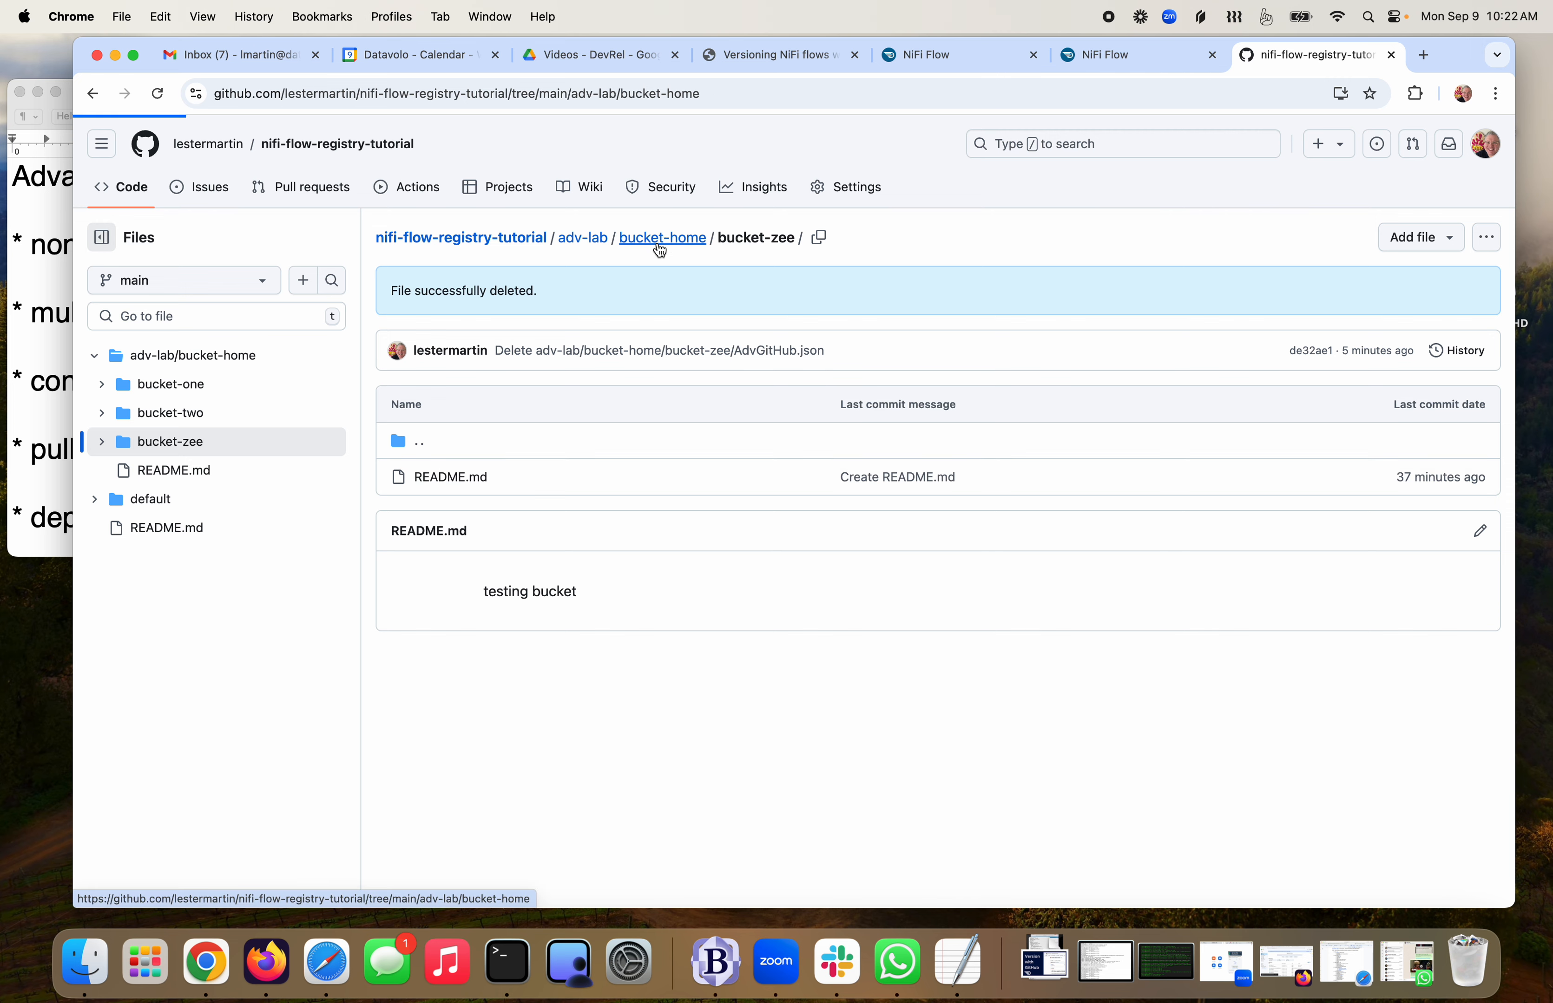
left_click(660, 242)
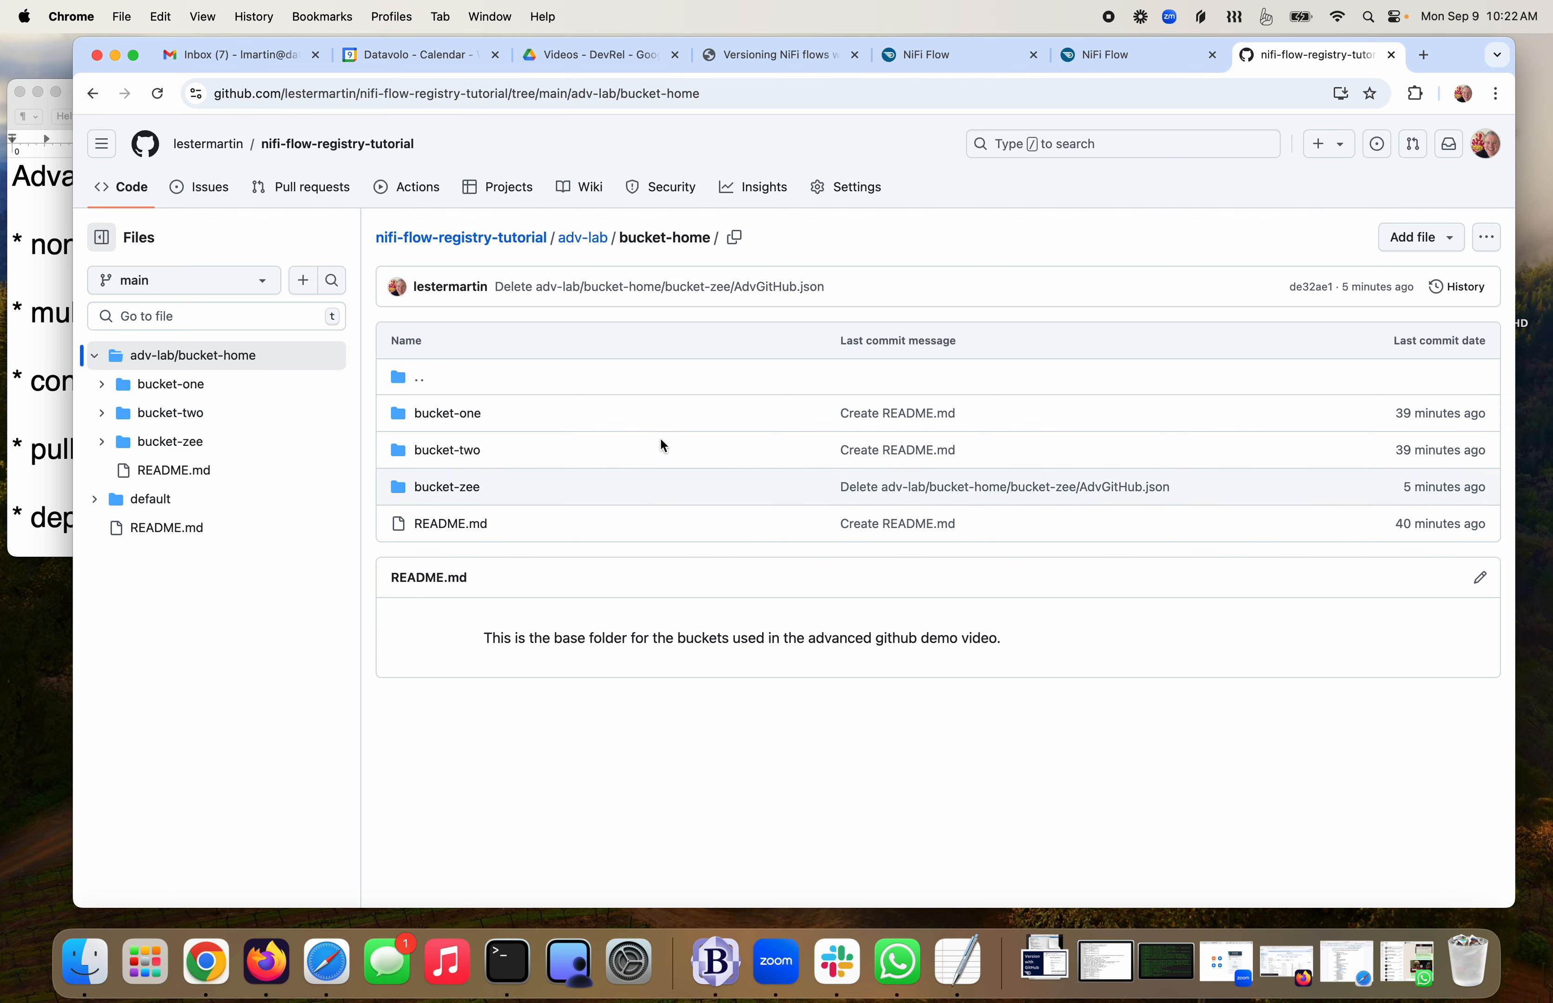
Inspect the Adv-Lab-QA registry client's properties in the NiFi settings and compare them with the GitHub bucket-home folder
left_click(1141, 65)
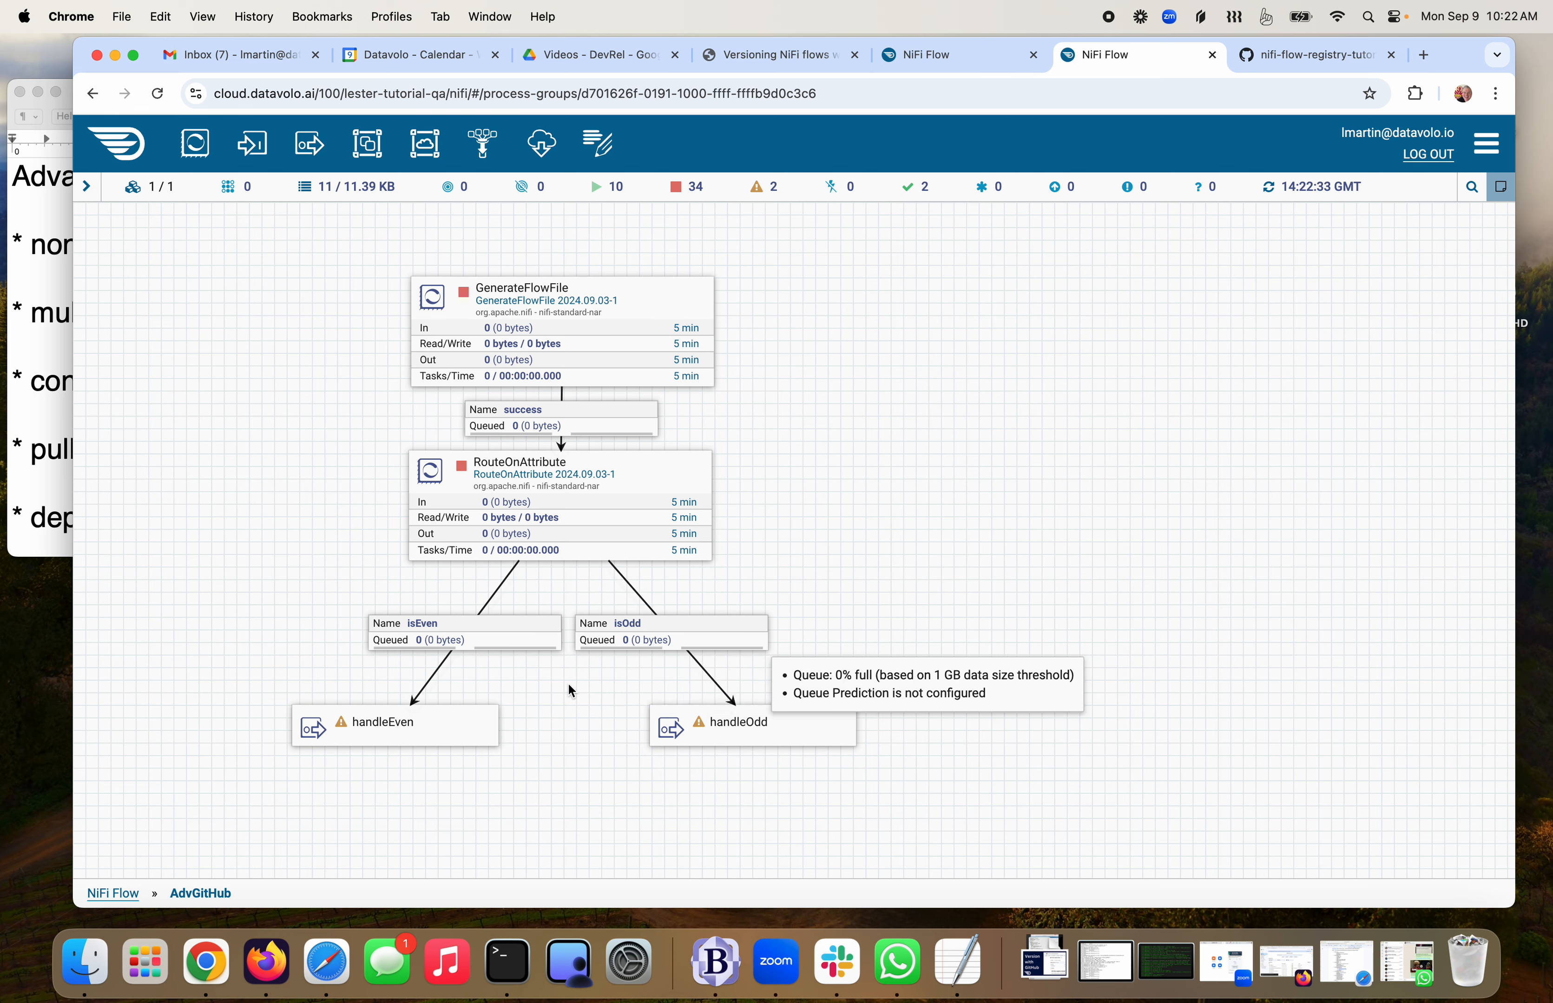
left_click(128, 896)
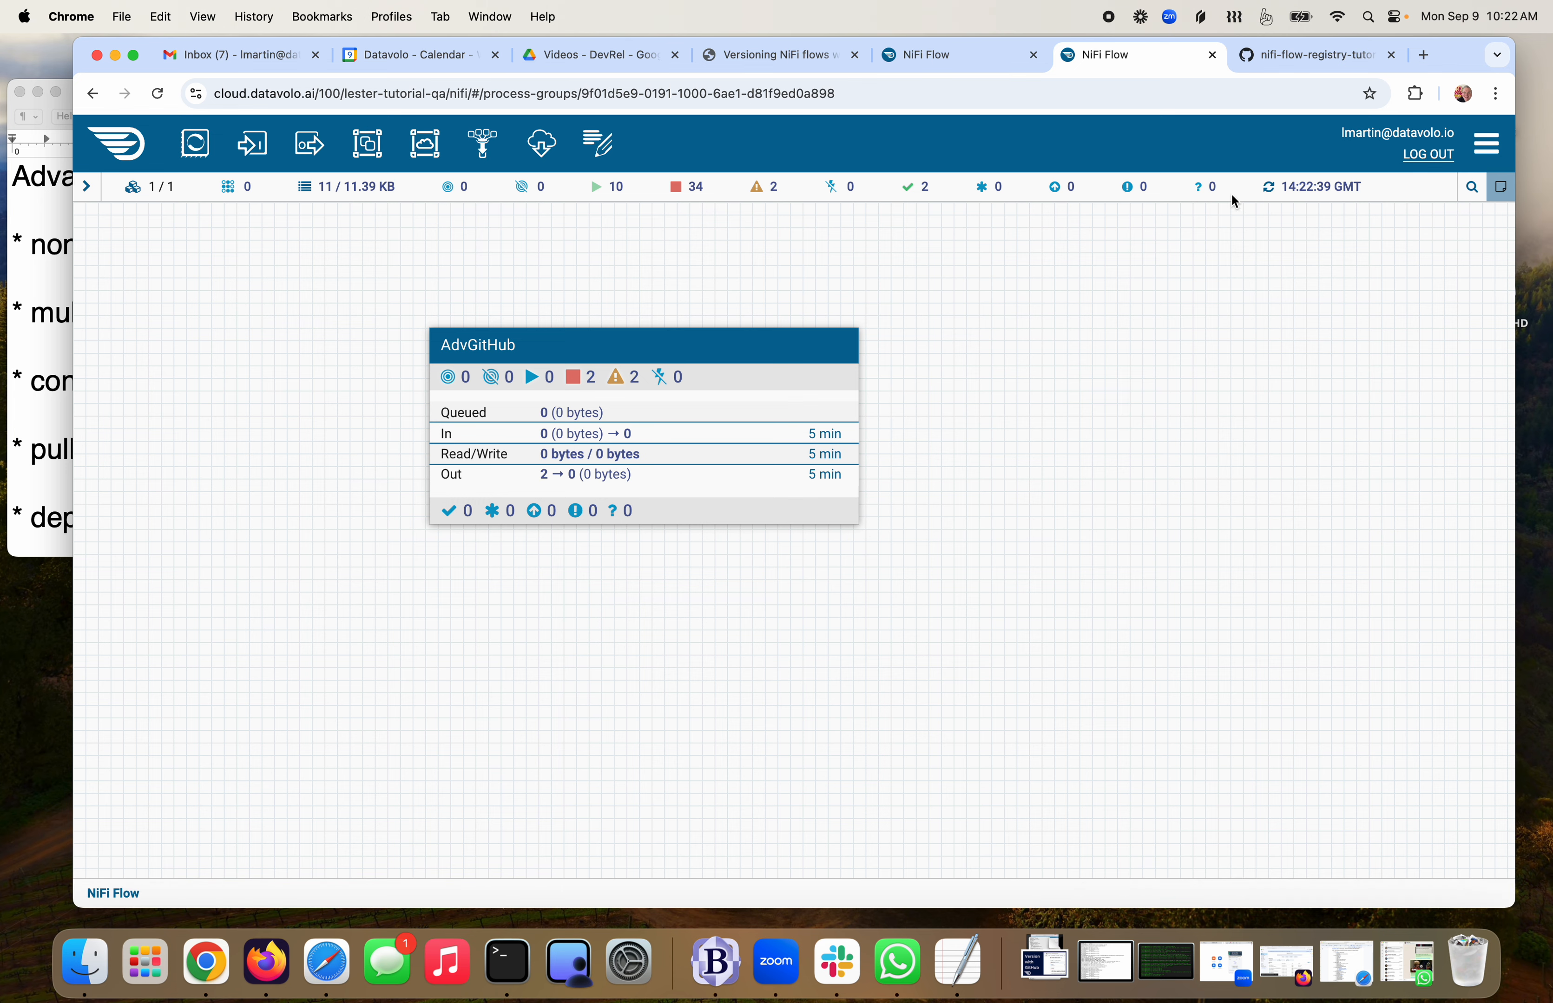
left_click(1487, 143)
left_click(1398, 394)
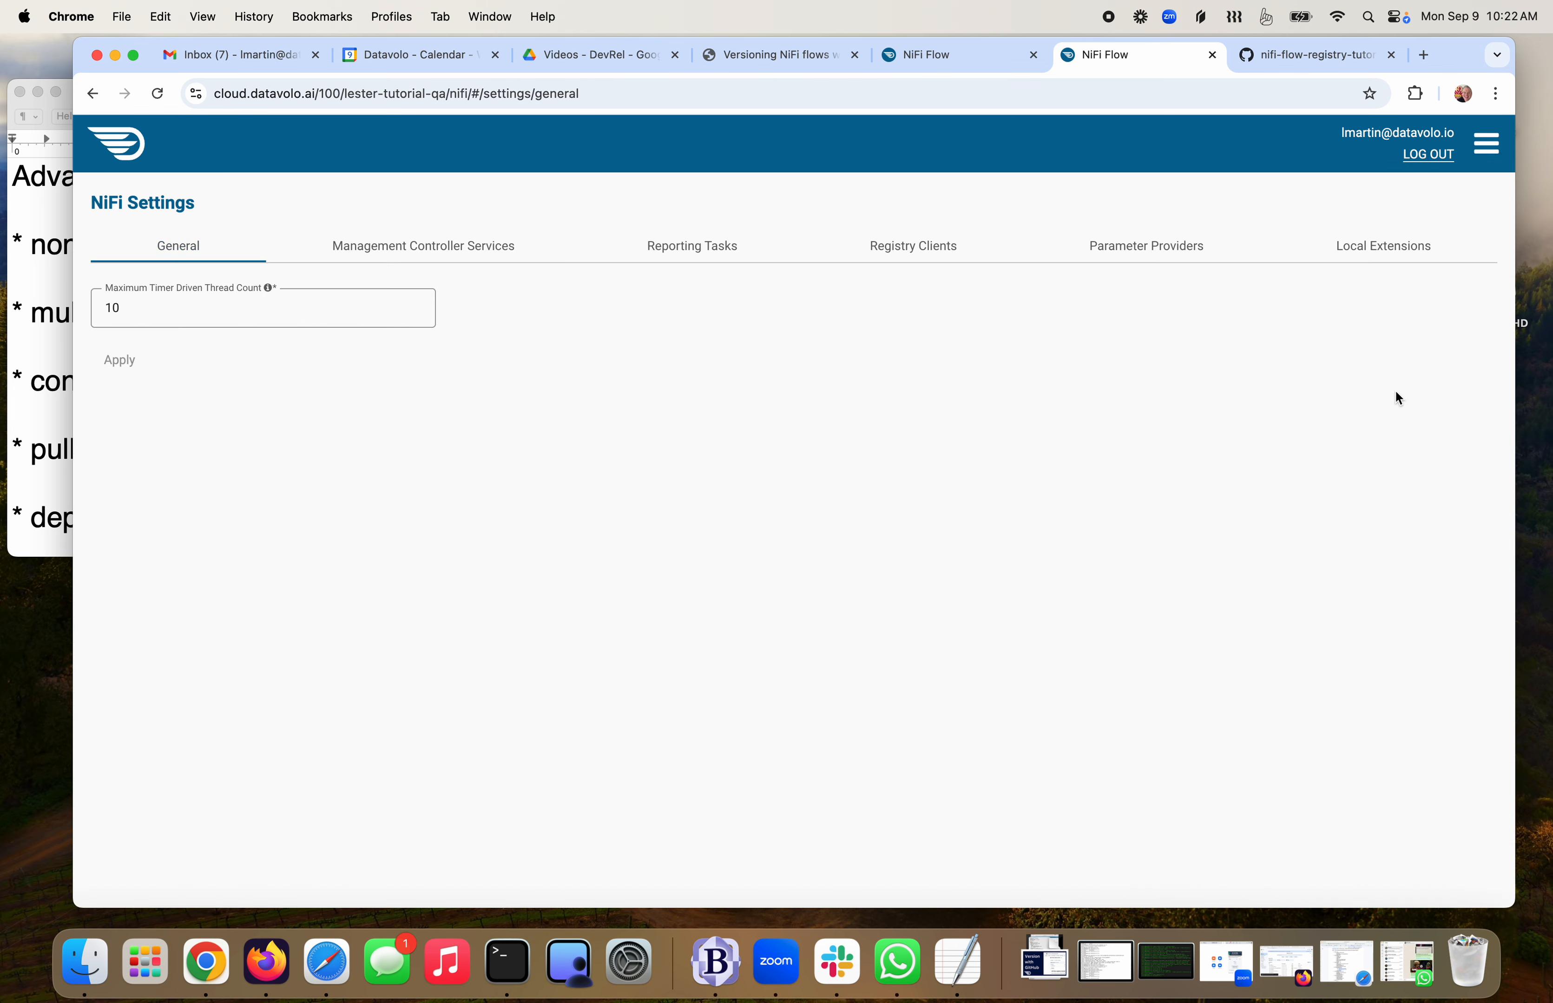
left_click(914, 258)
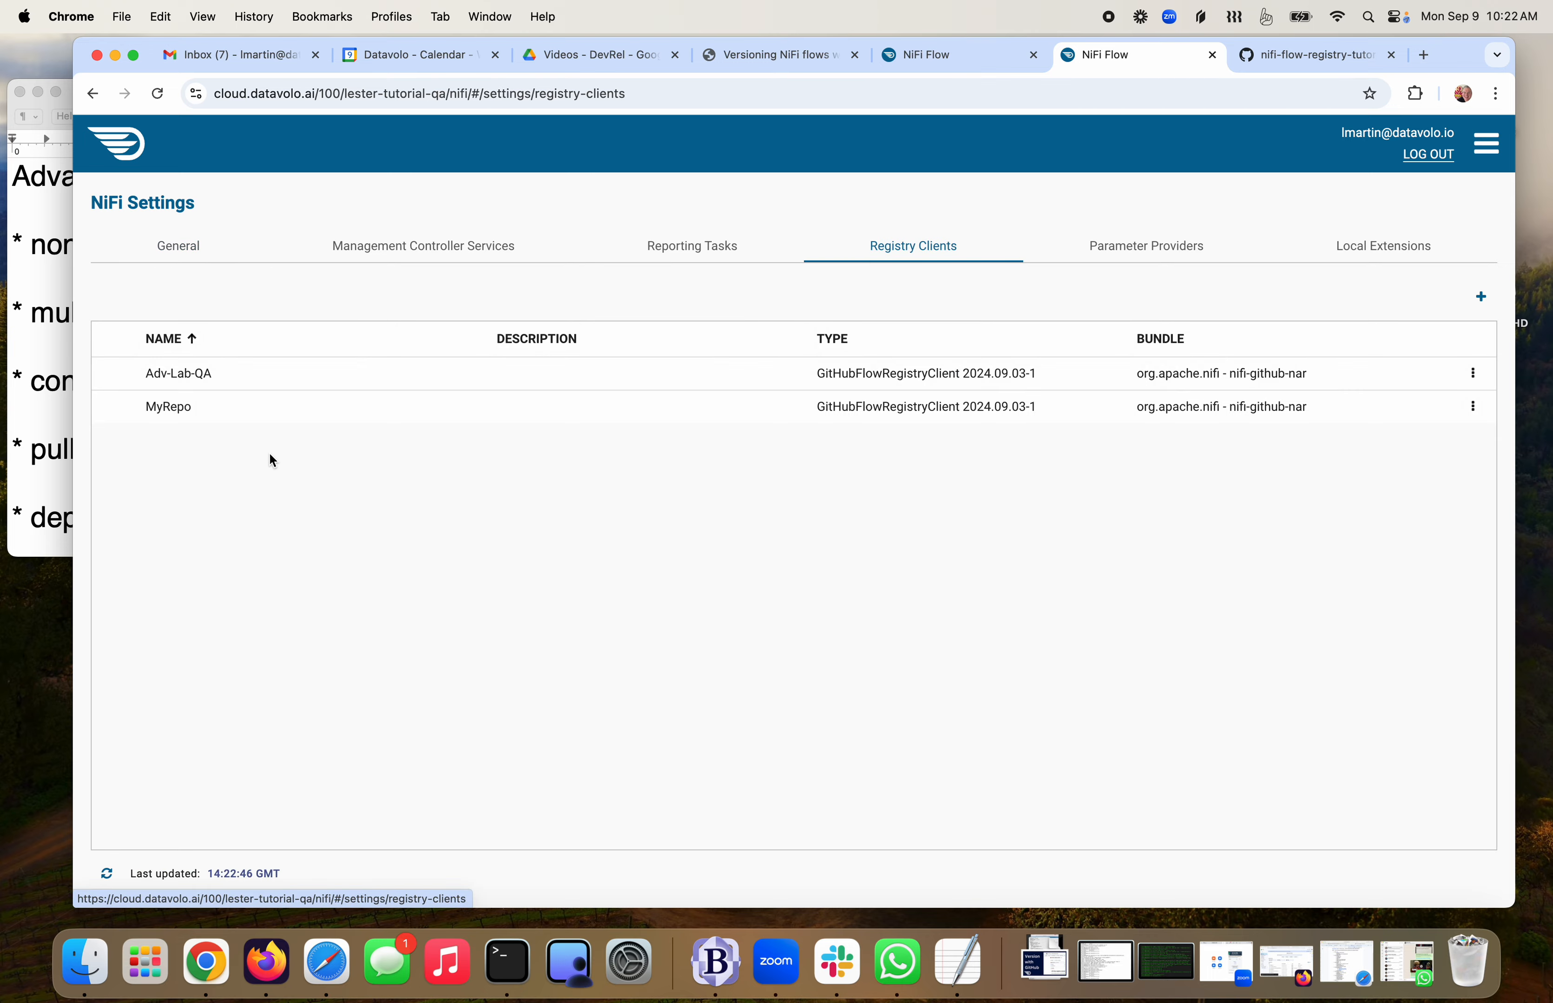
left_click(1473, 376)
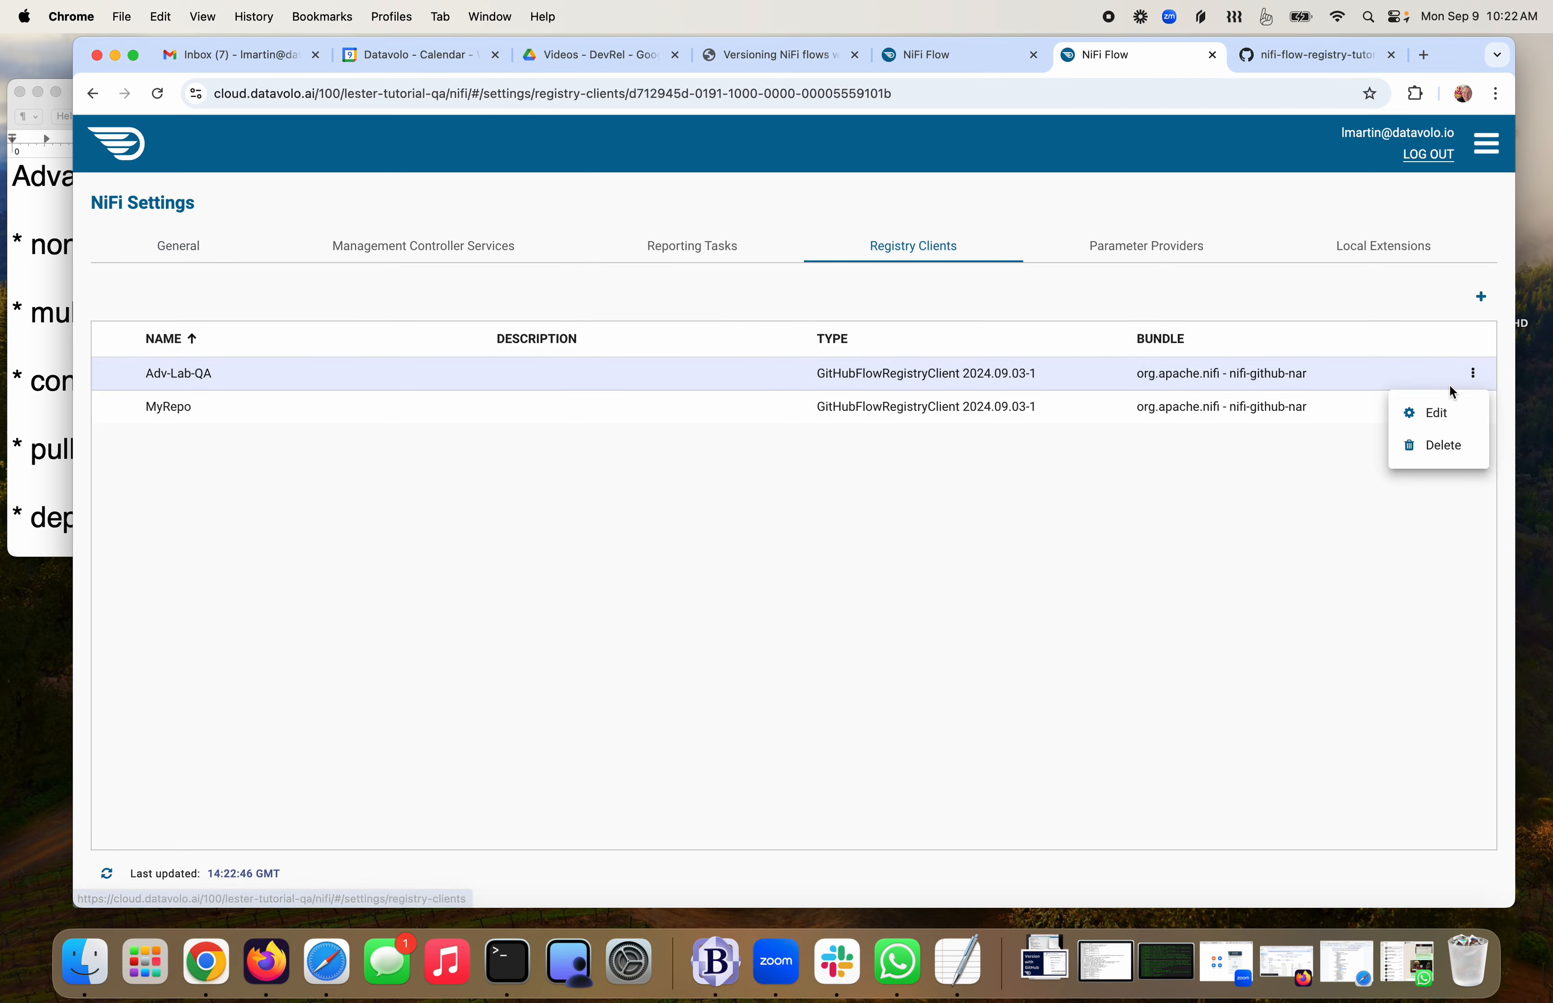
left_click(1435, 412)
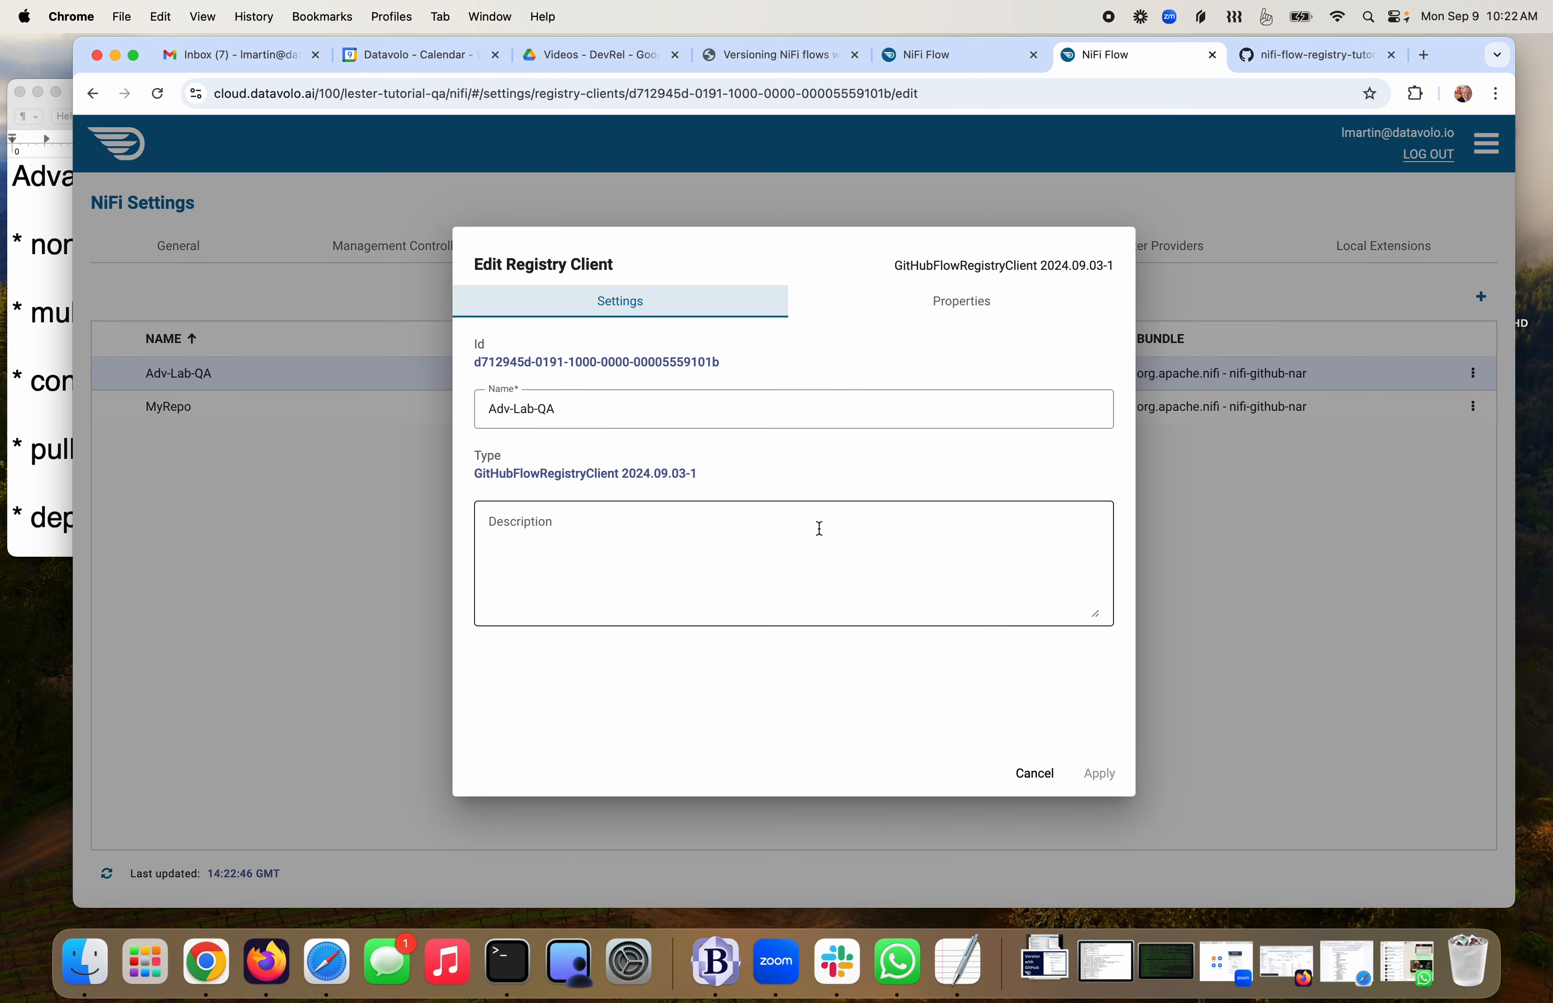
left_click(925, 302)
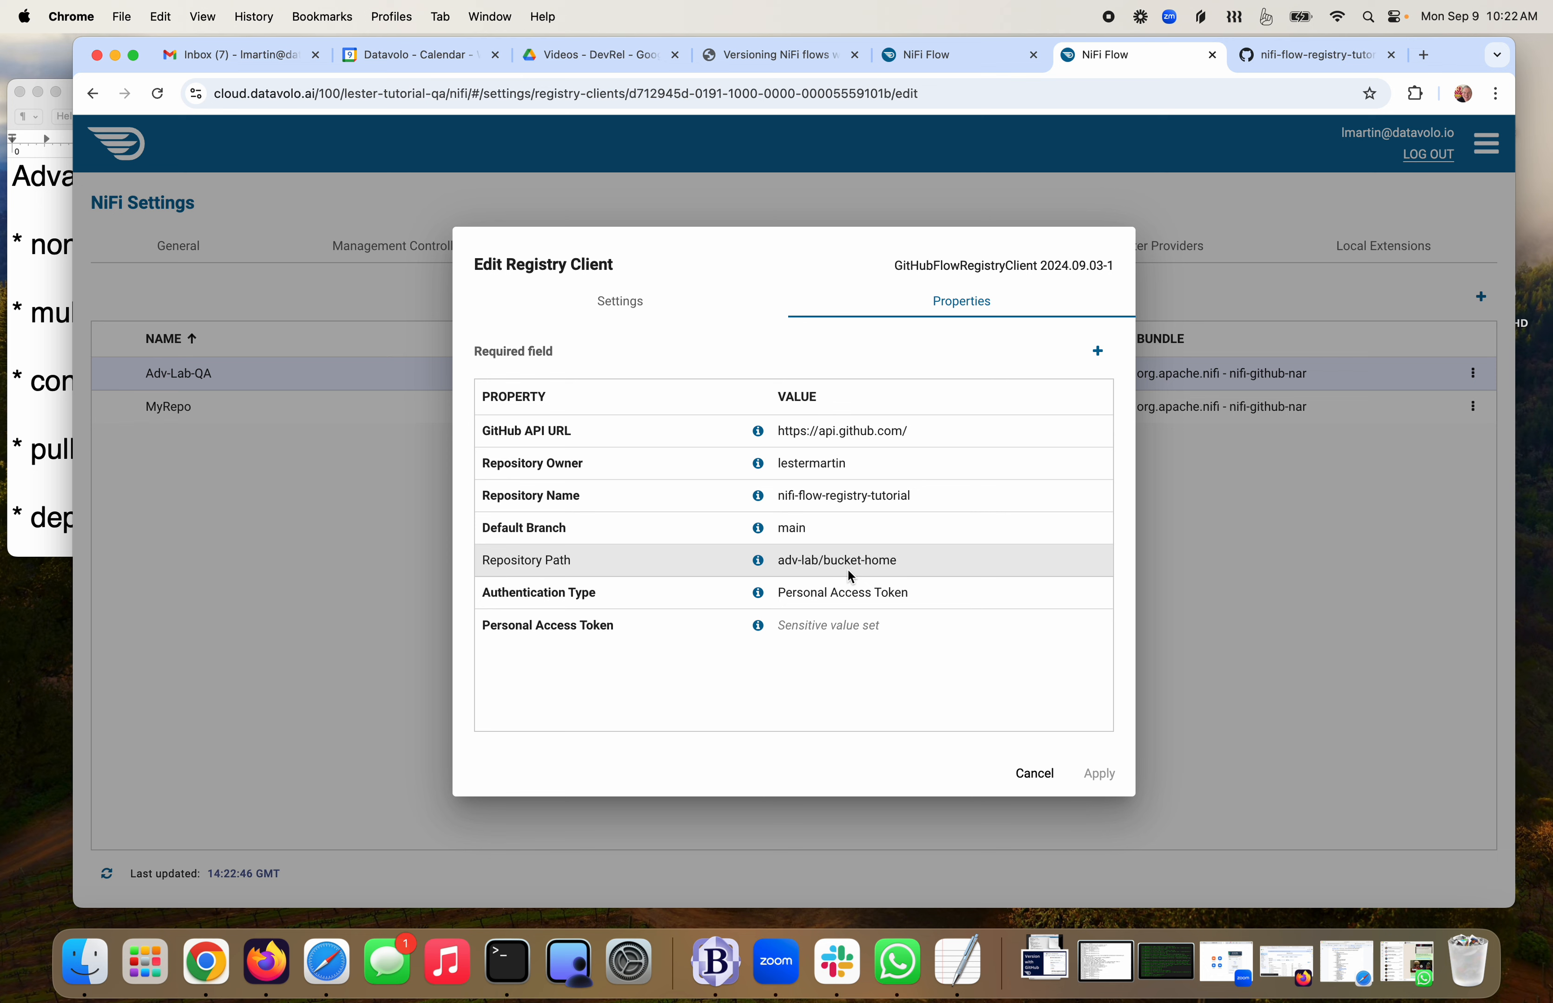
left_click(1035, 777)
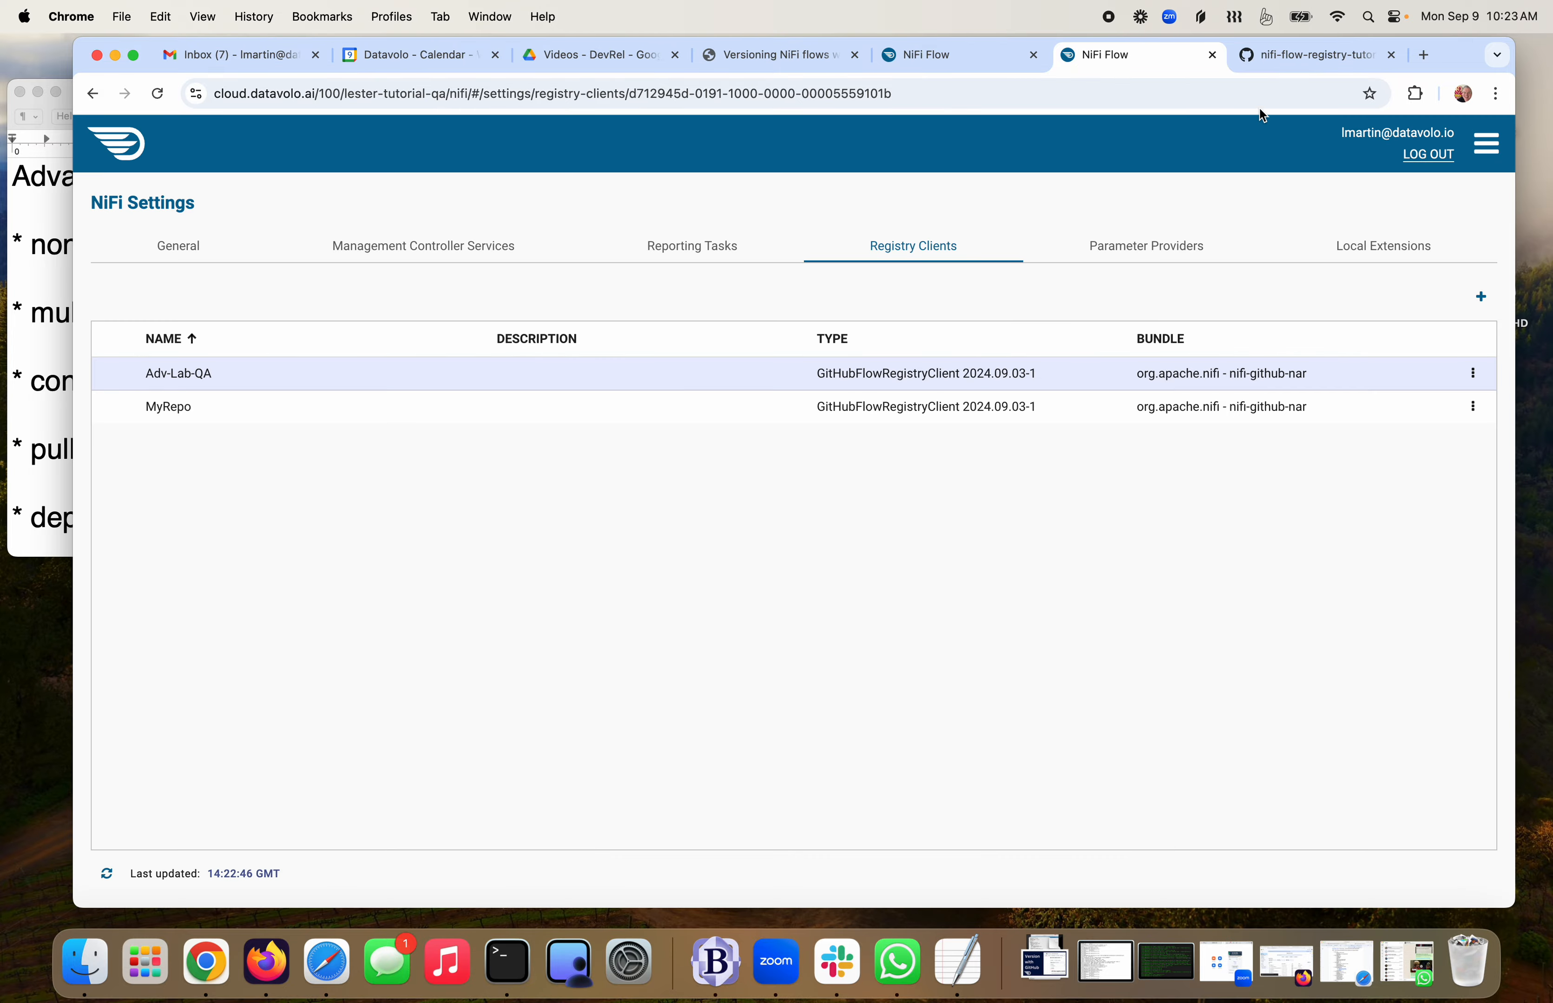
left_click(1283, 54)
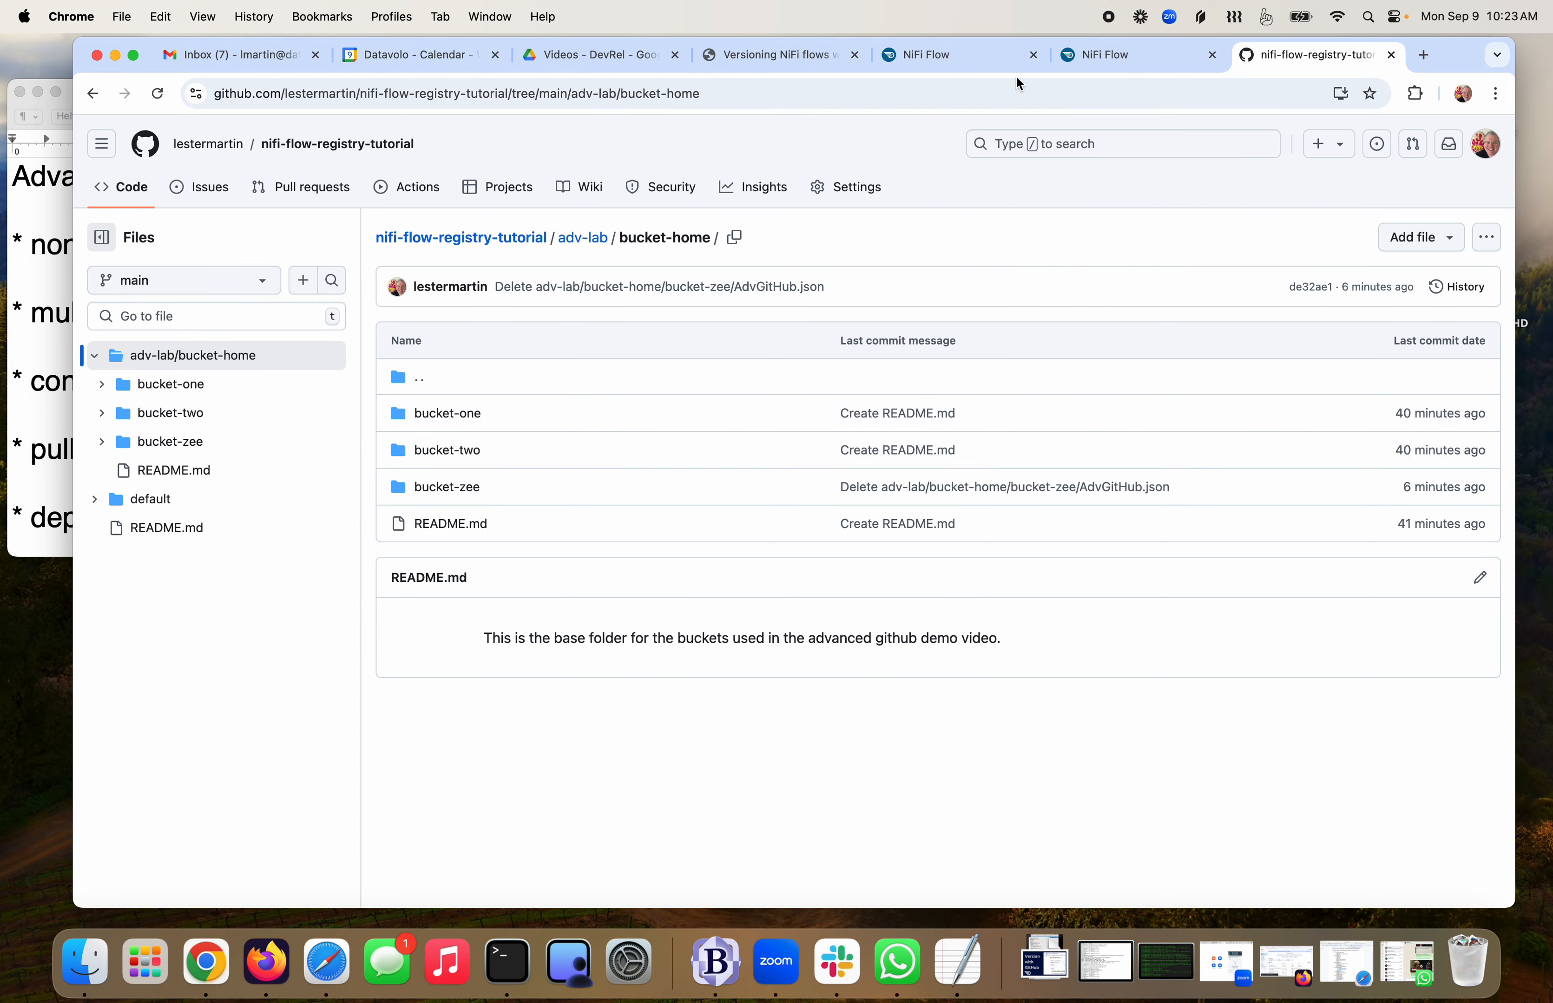
left_click(1096, 55)
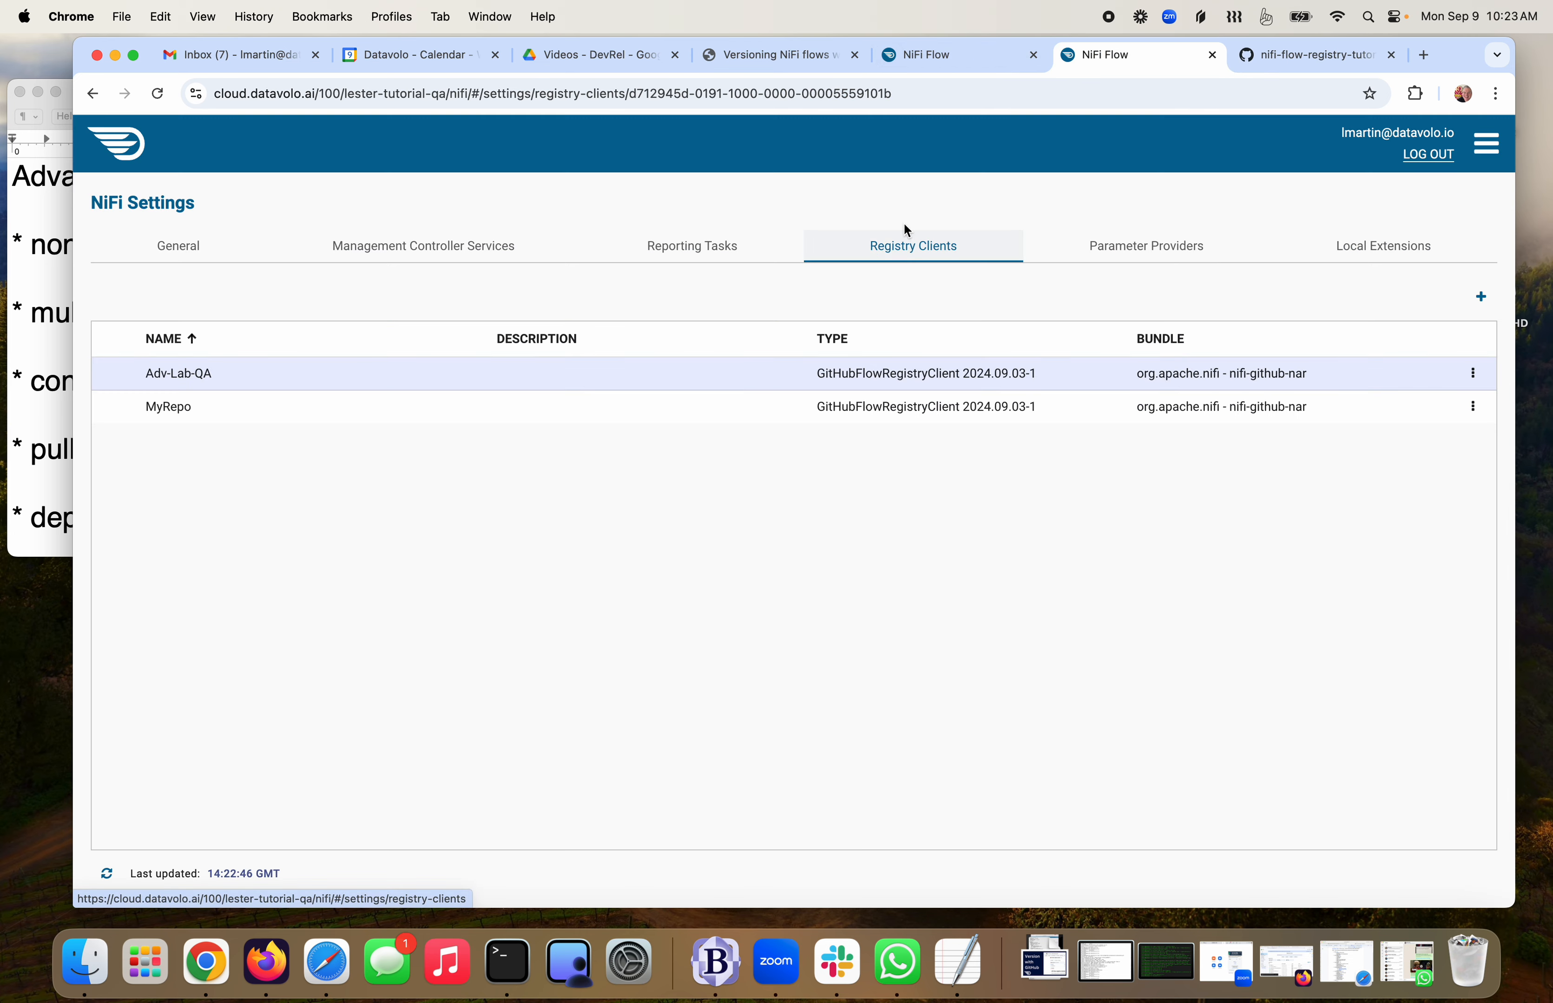
Start version control on the AdvGitHub process group using the Adv-Lab-QA registry, main branch and bucket-zee bucket
left_click(124, 163)
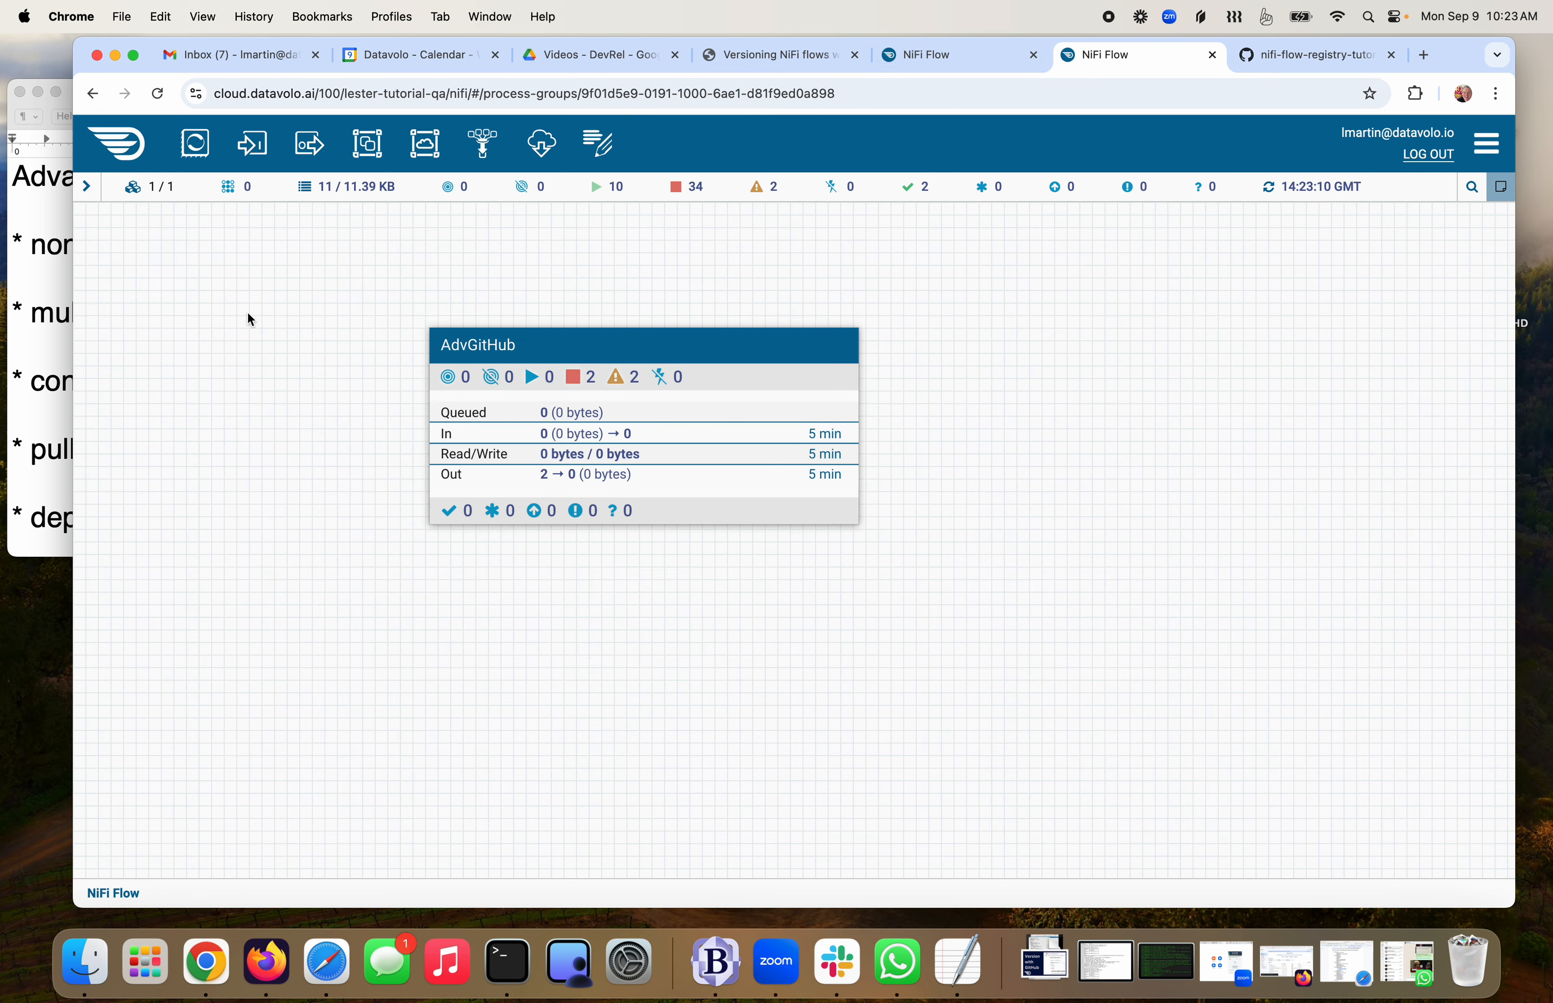
right_click(706, 339)
mouse_move(784, 421)
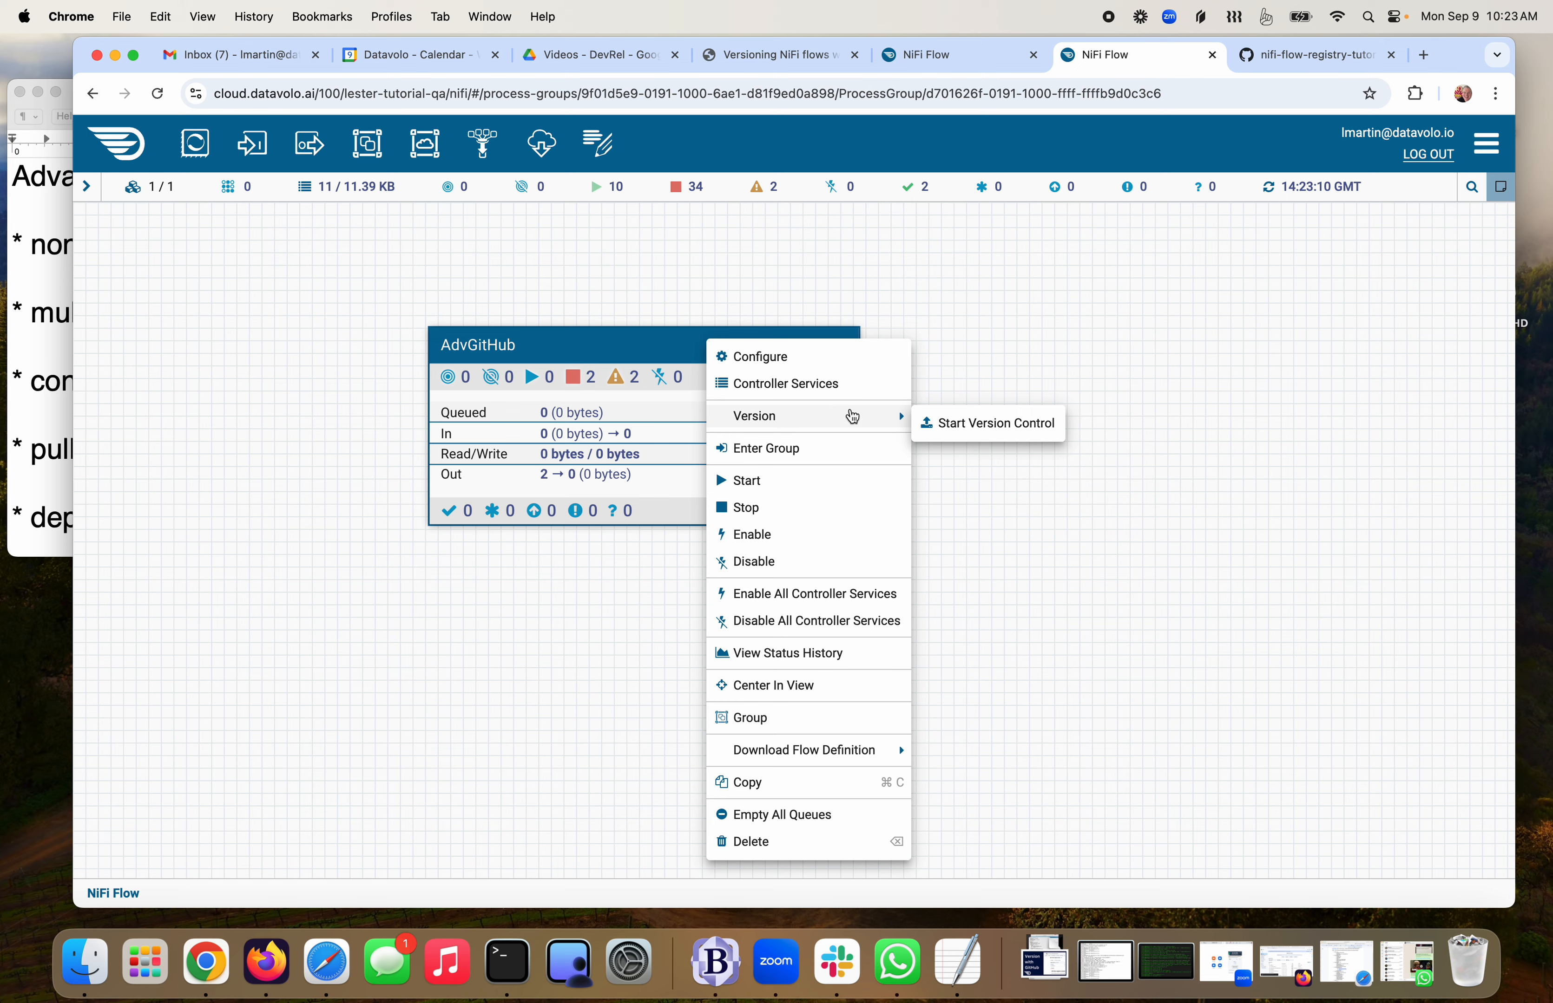
left_click(967, 423)
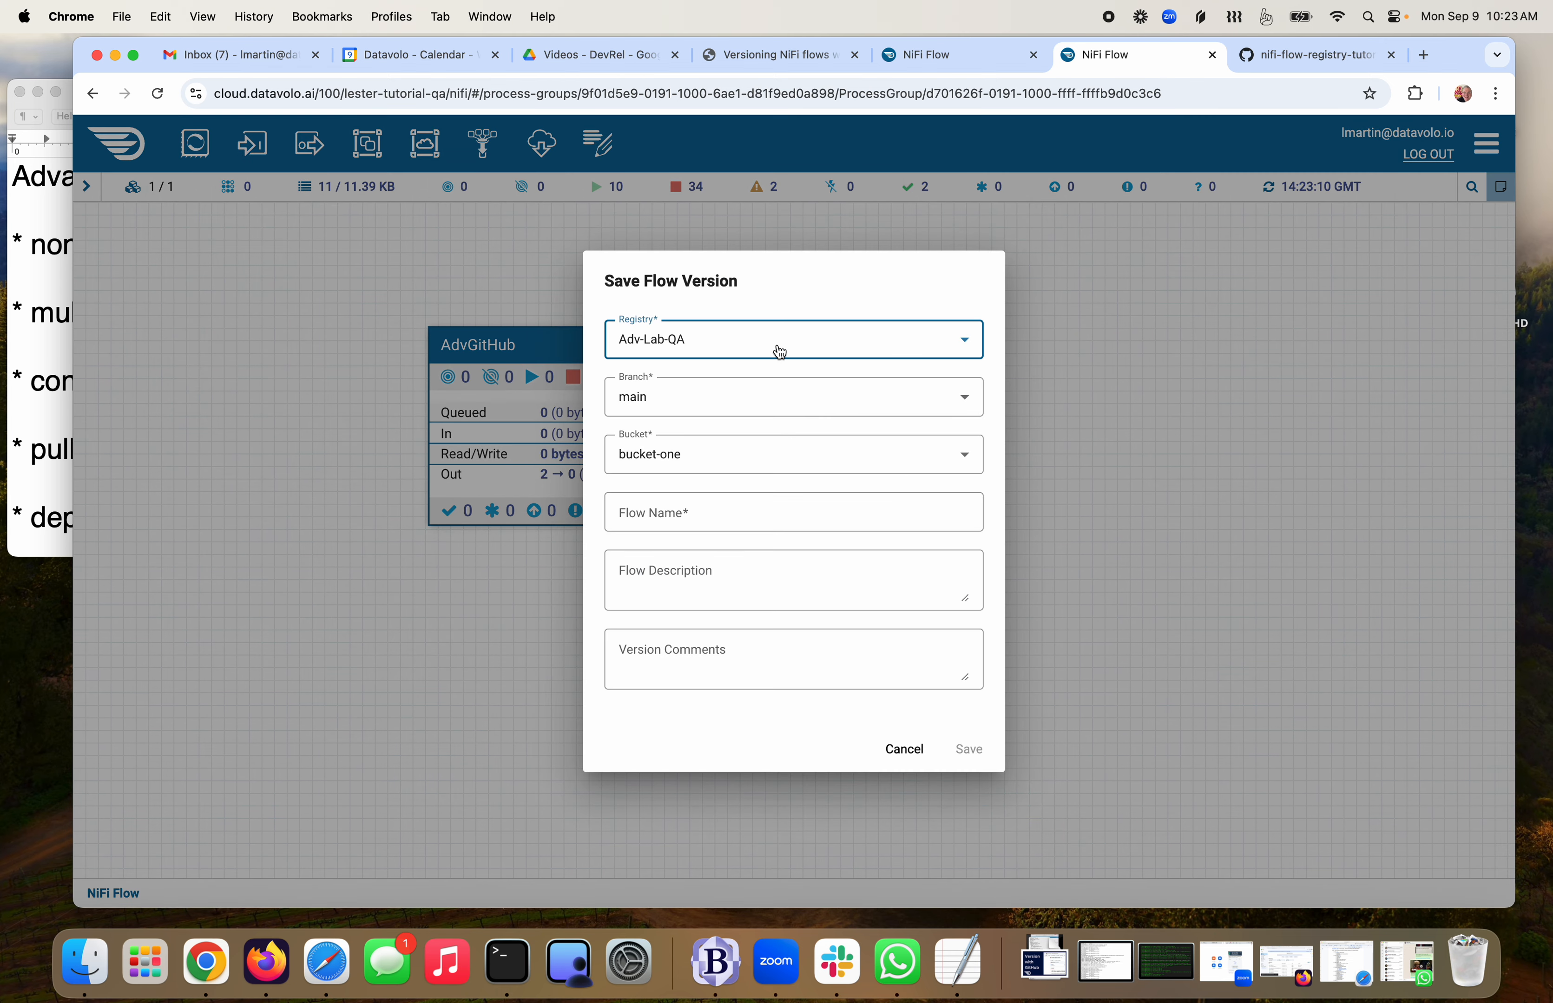
left_click(864, 466)
left_click(767, 596)
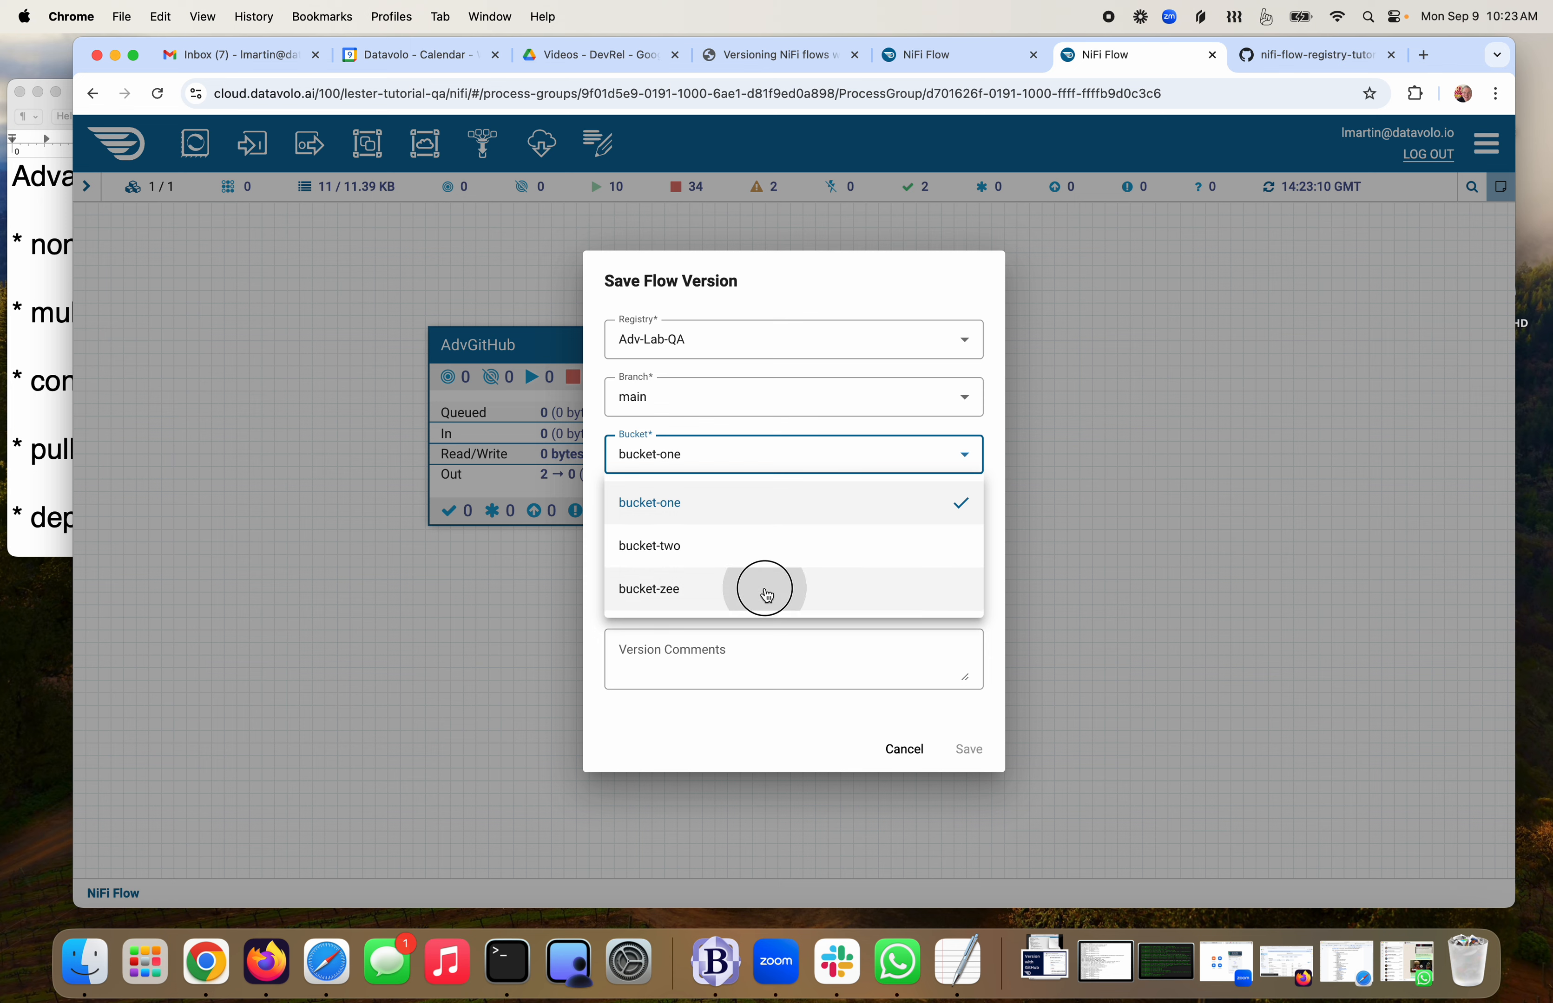
Name the flow AdvGitHub, enter "none" for the flow description and version comments, and save the flow version
left_click(739, 513)
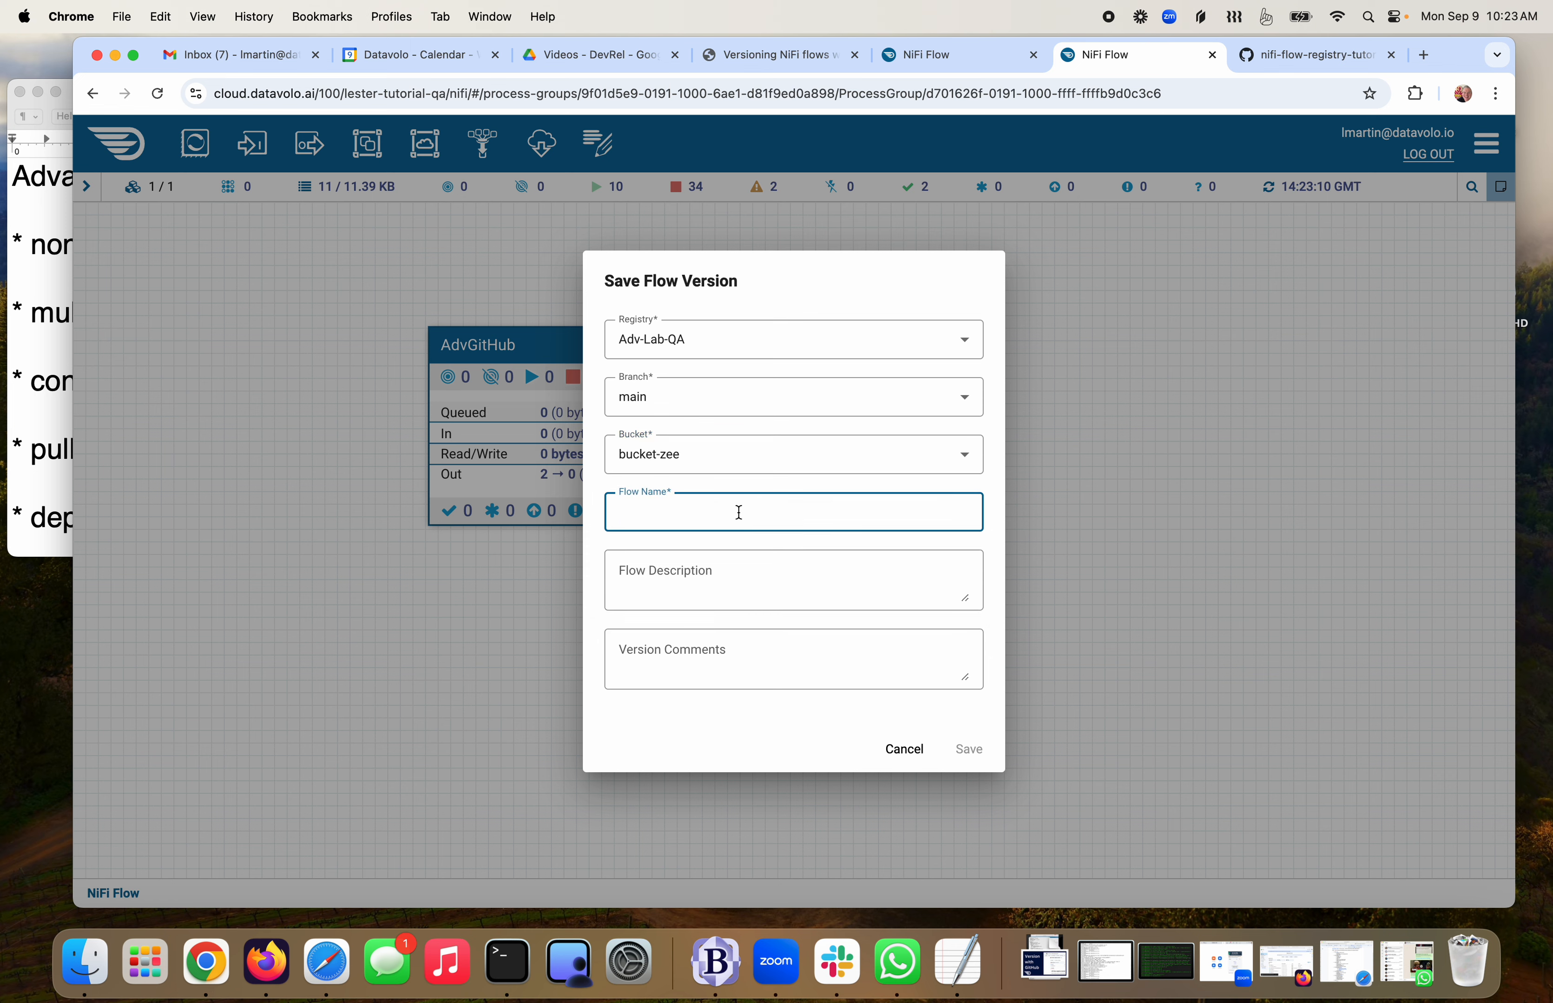
type("AdvGitHub")
key("Tab")
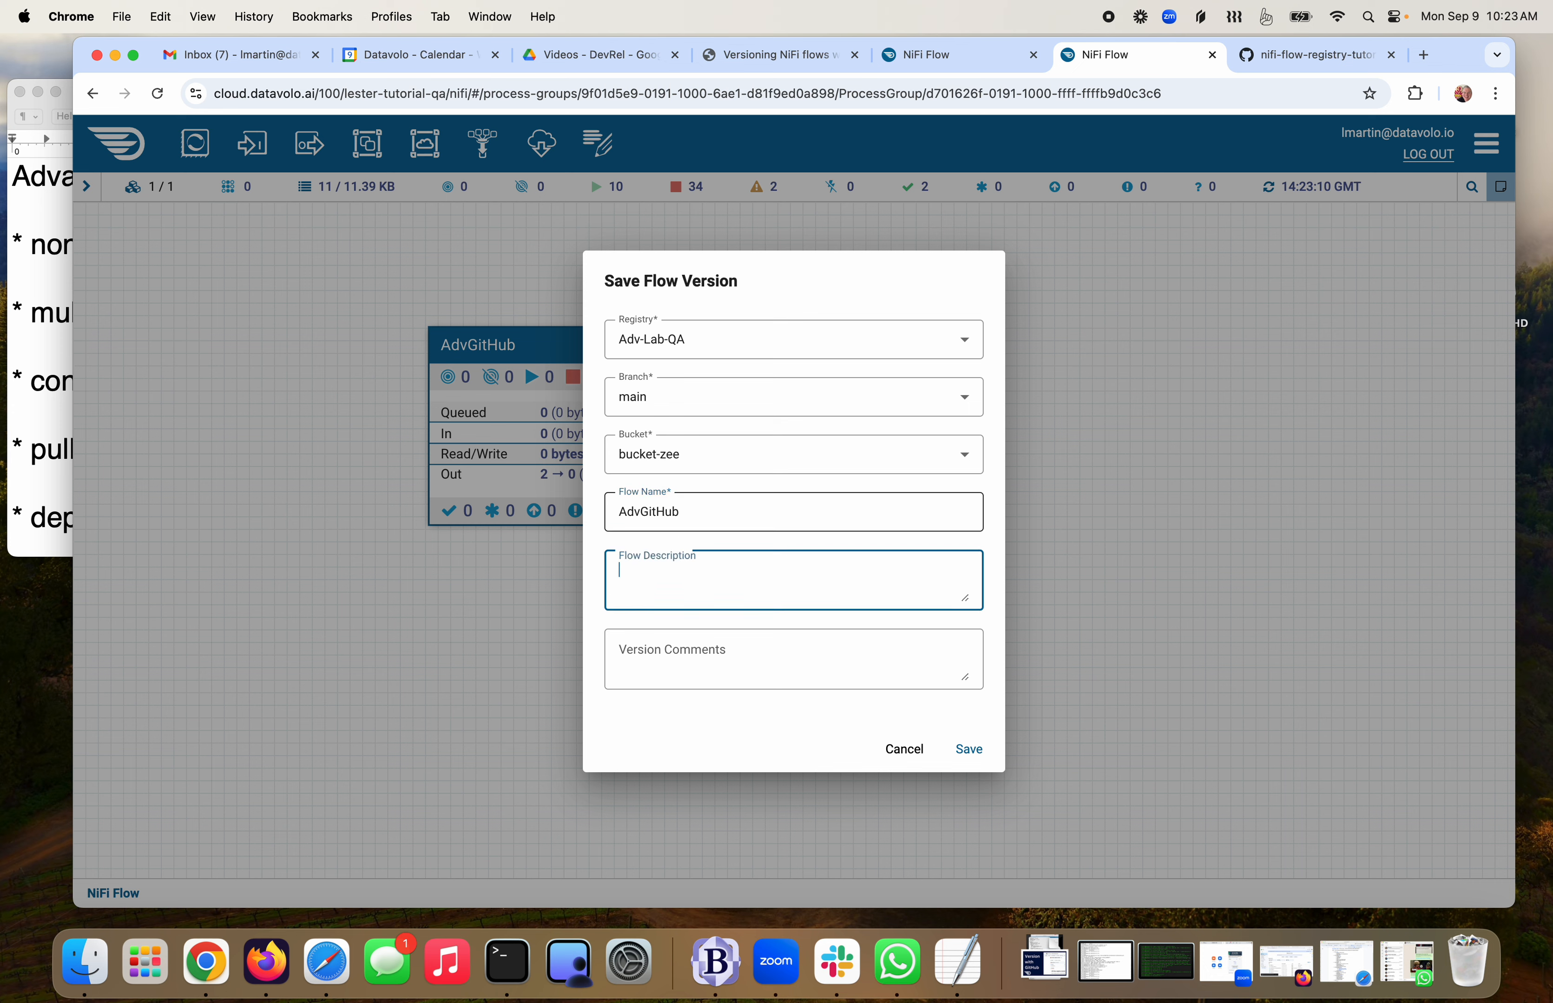
type("none")
key("Tab")
type("none")
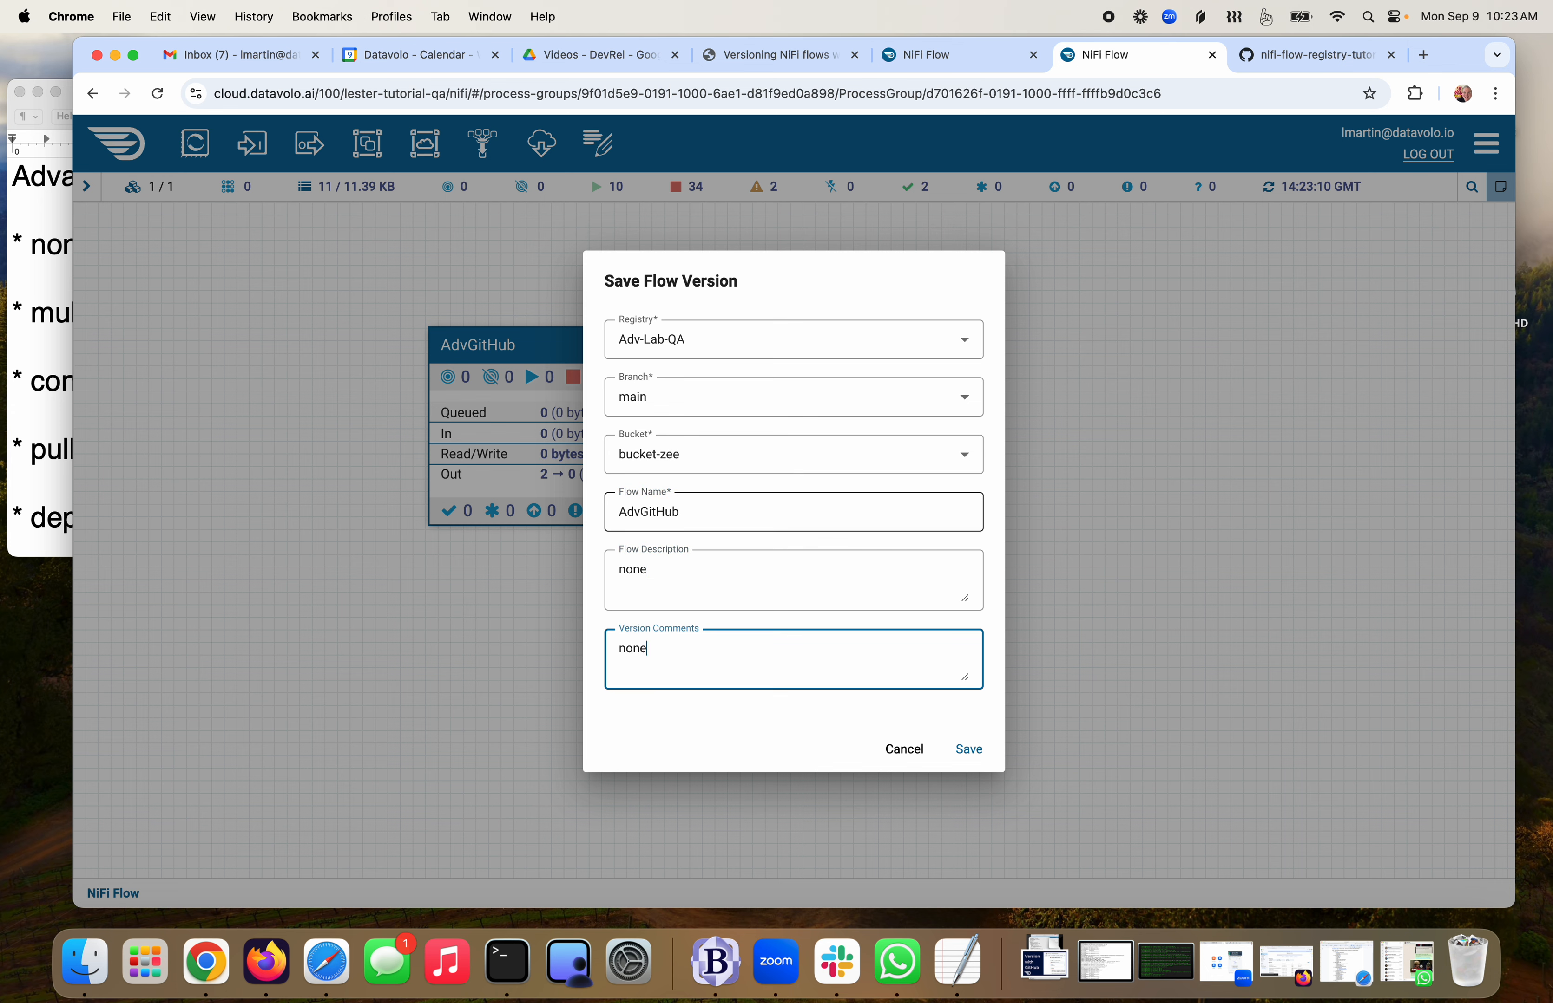
left_click(968, 757)
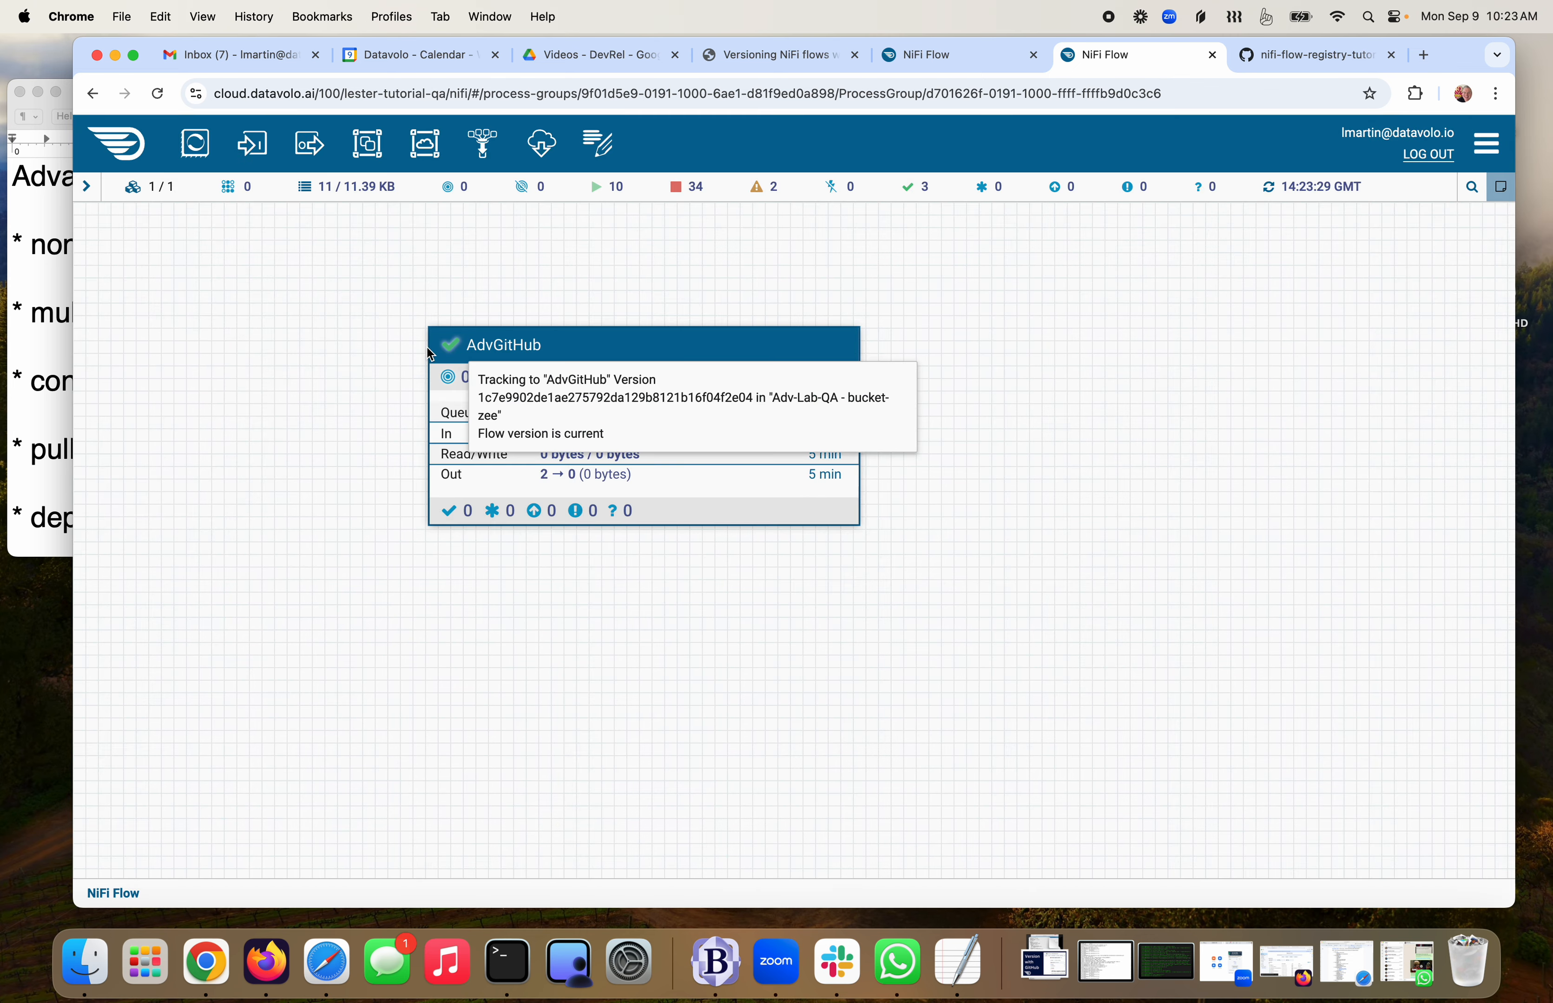
Check the committed AdvGitHub.json file in the GitHub repository's bucket-zee folder, then return to the folder listing
left_click(1304, 55)
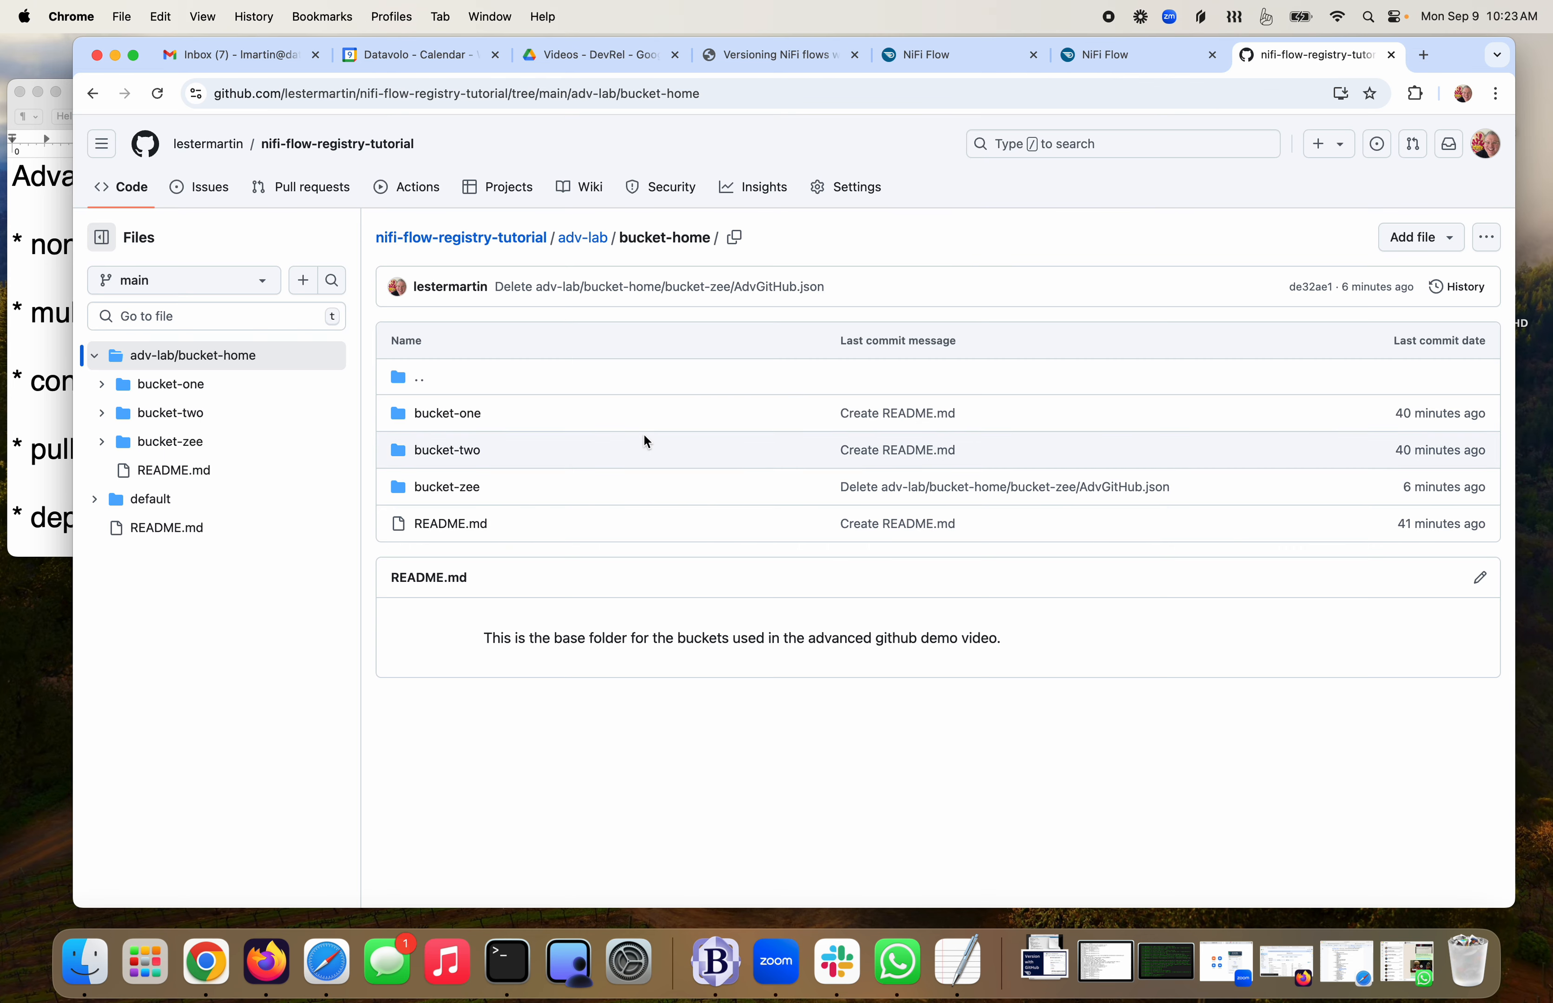
left_click(463, 494)
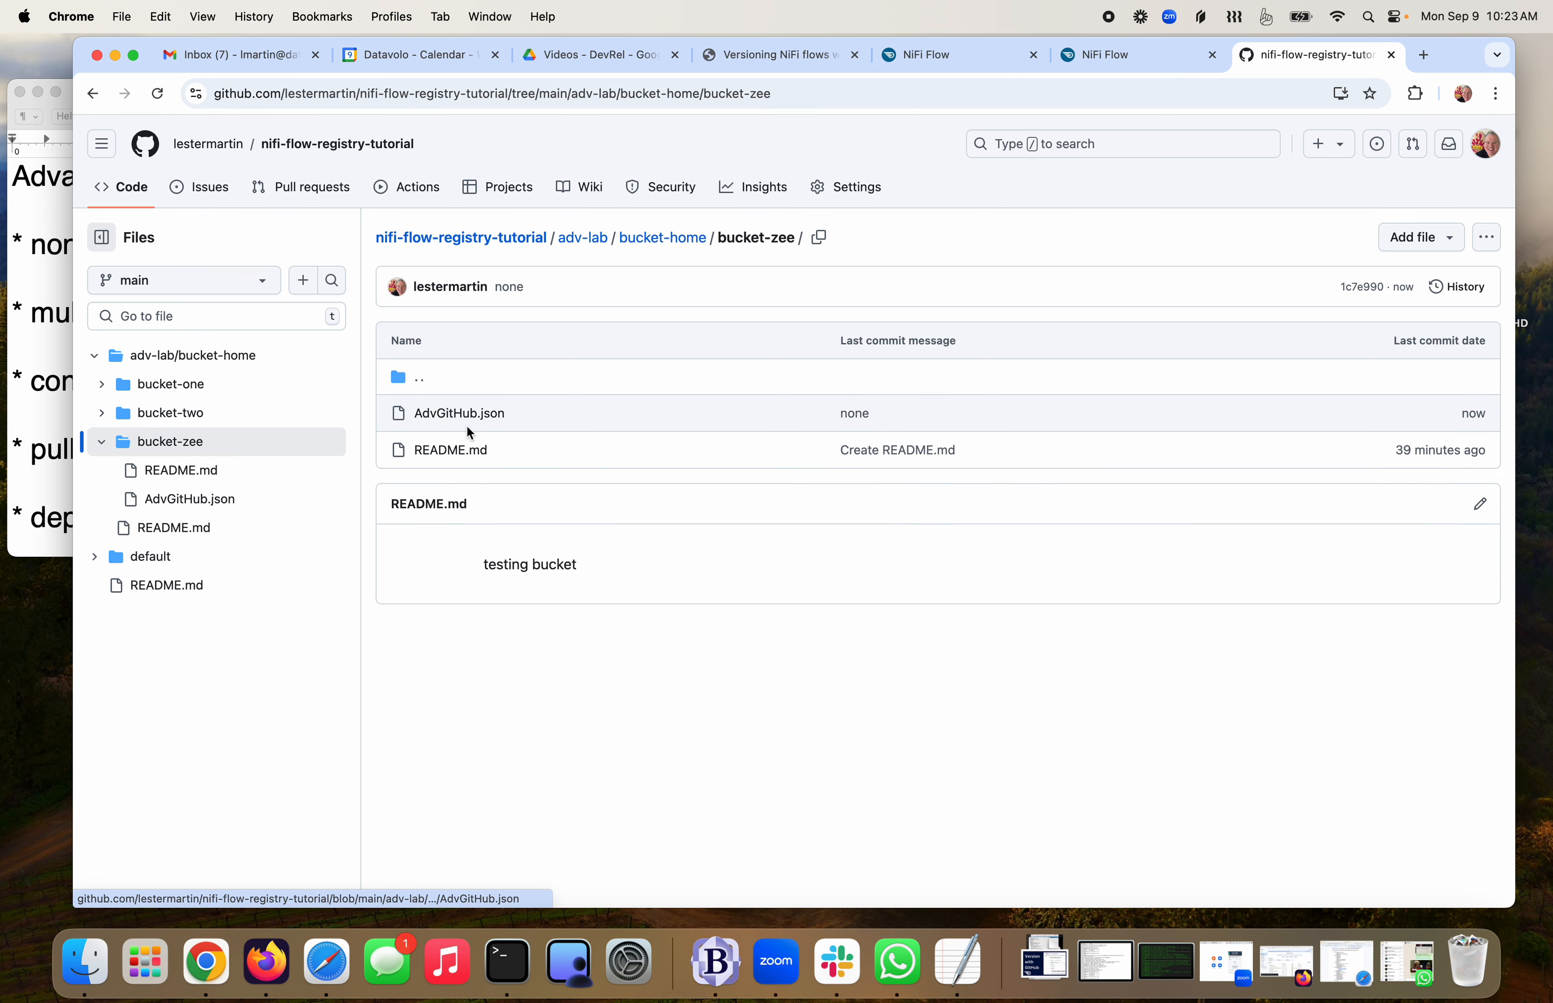
left_click(467, 419)
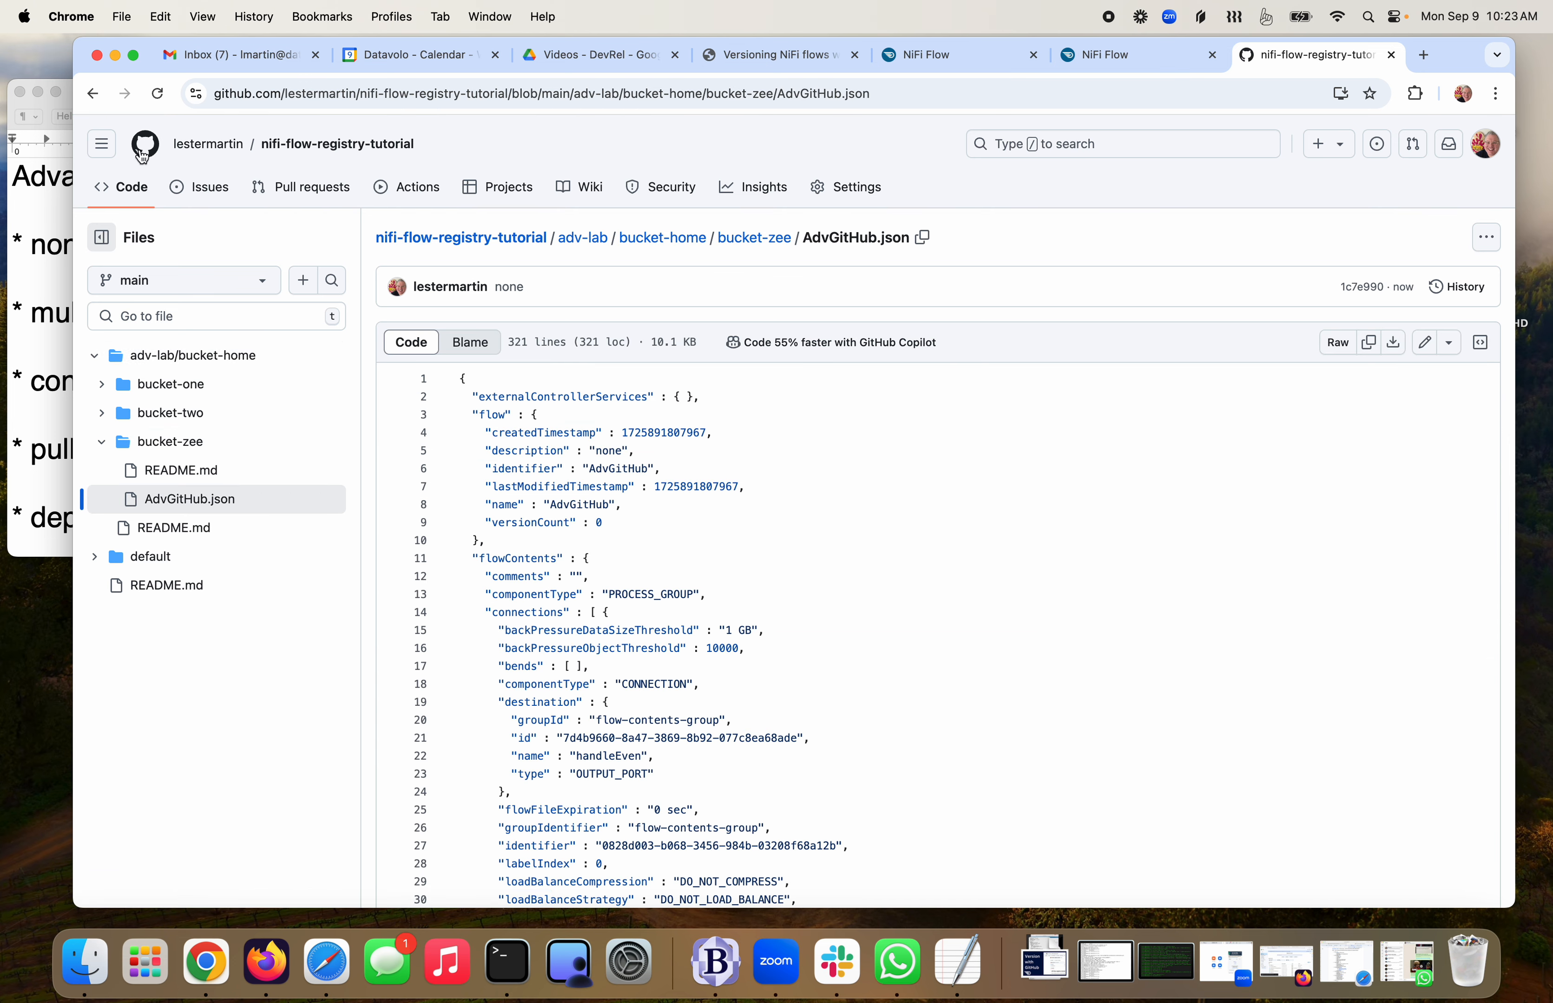
left_click(89, 98)
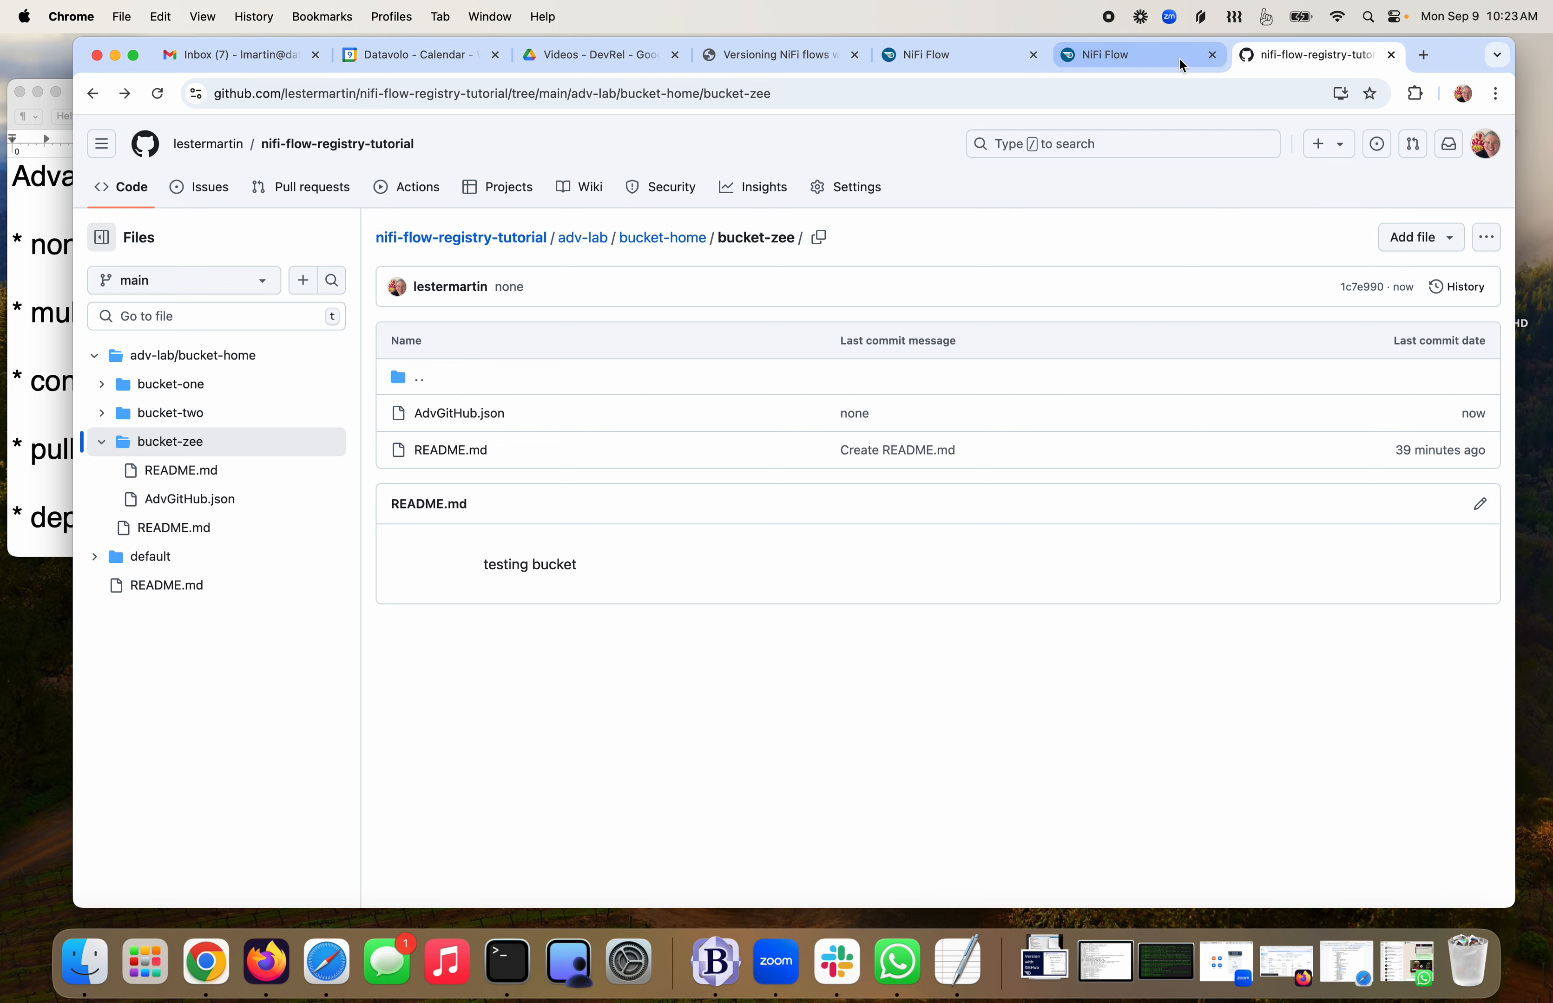
Create a branch named verA from main in the nifi-flow-registry-tutorial repository
left_click(321, 155)
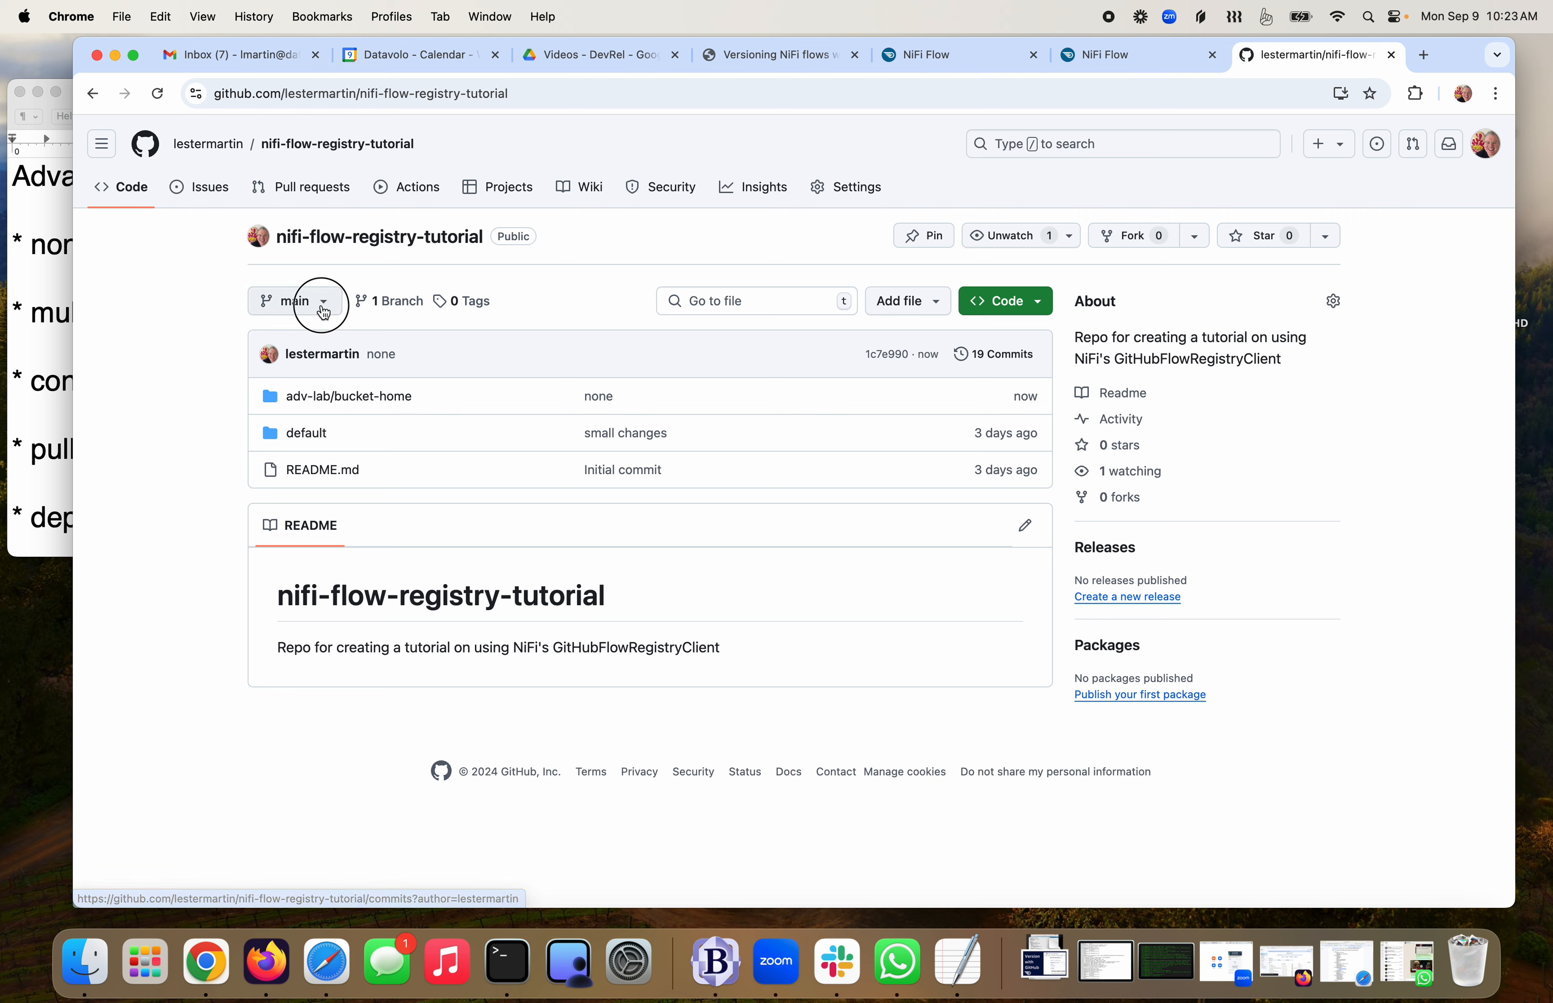
left_click(323, 312)
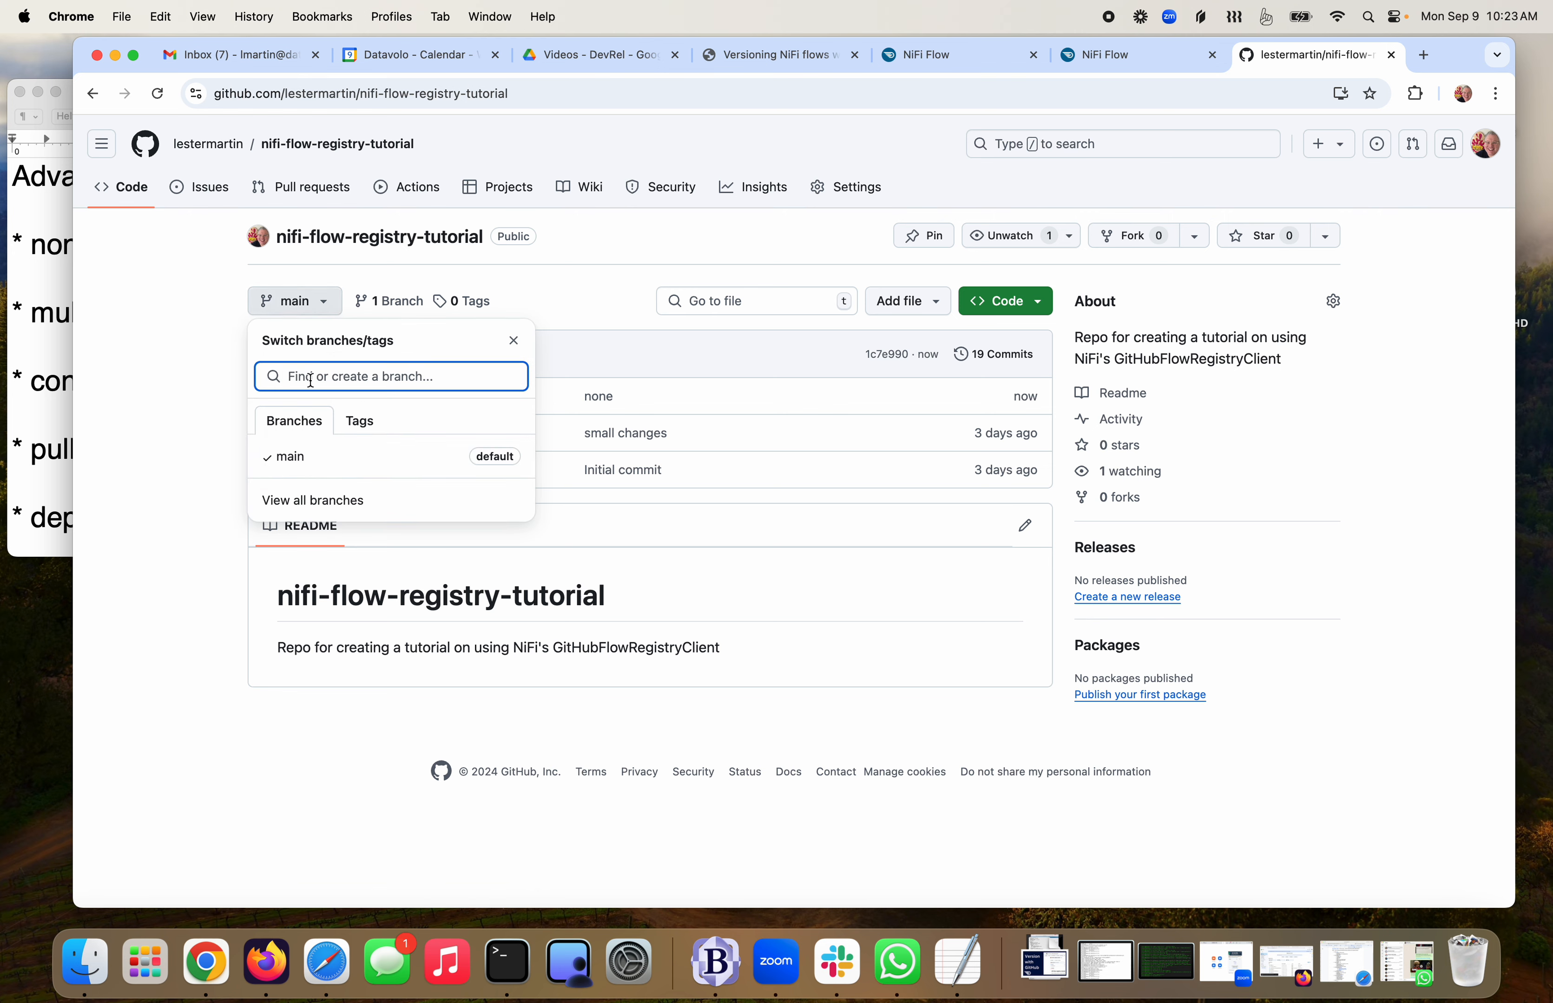
type("[")
key("BackSpace")
type("V")
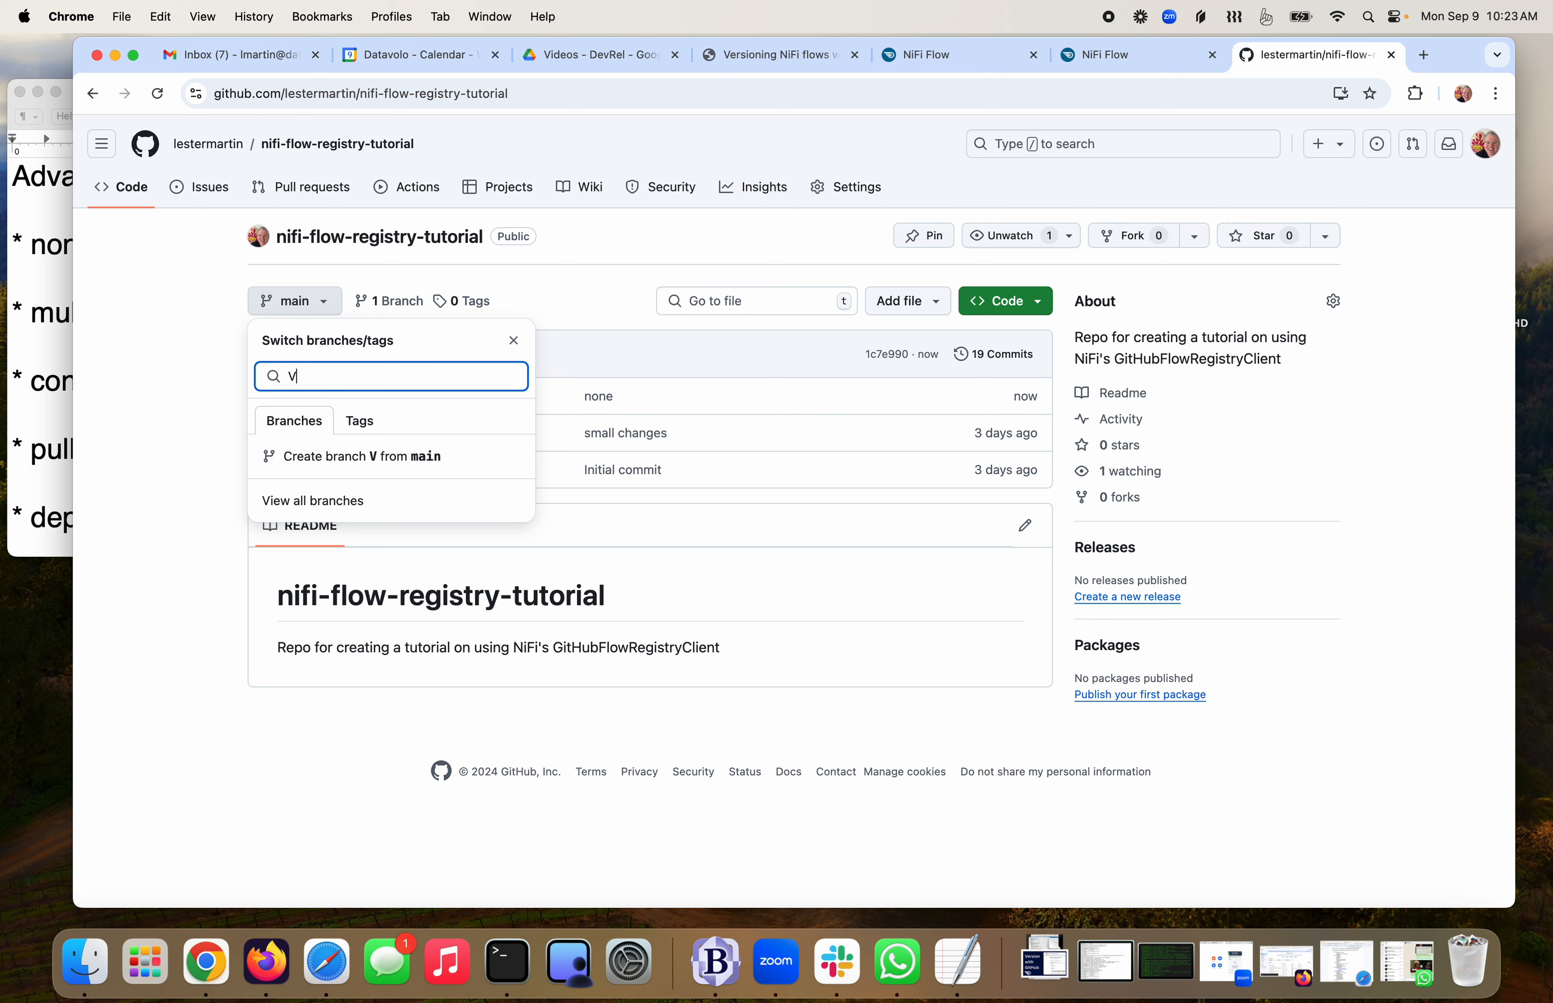
key("BackSpace")
type("VEB")
key("BackSpace")
key("BackSpace")
key("BackSpace")
type("verA")
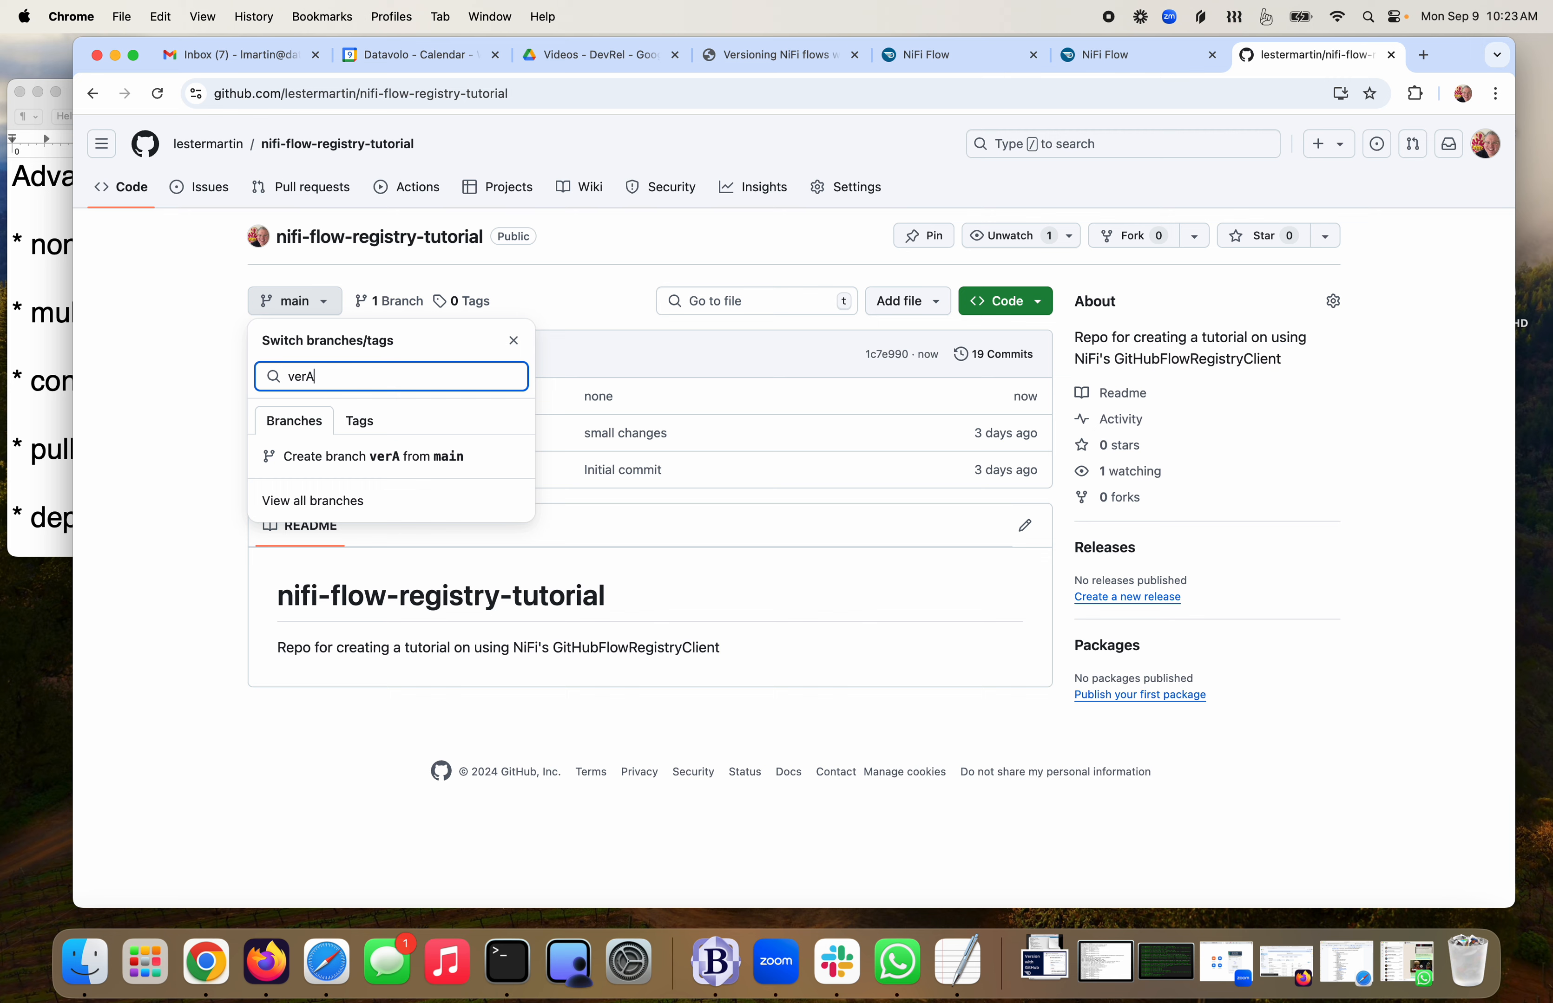
left_click(398, 465)
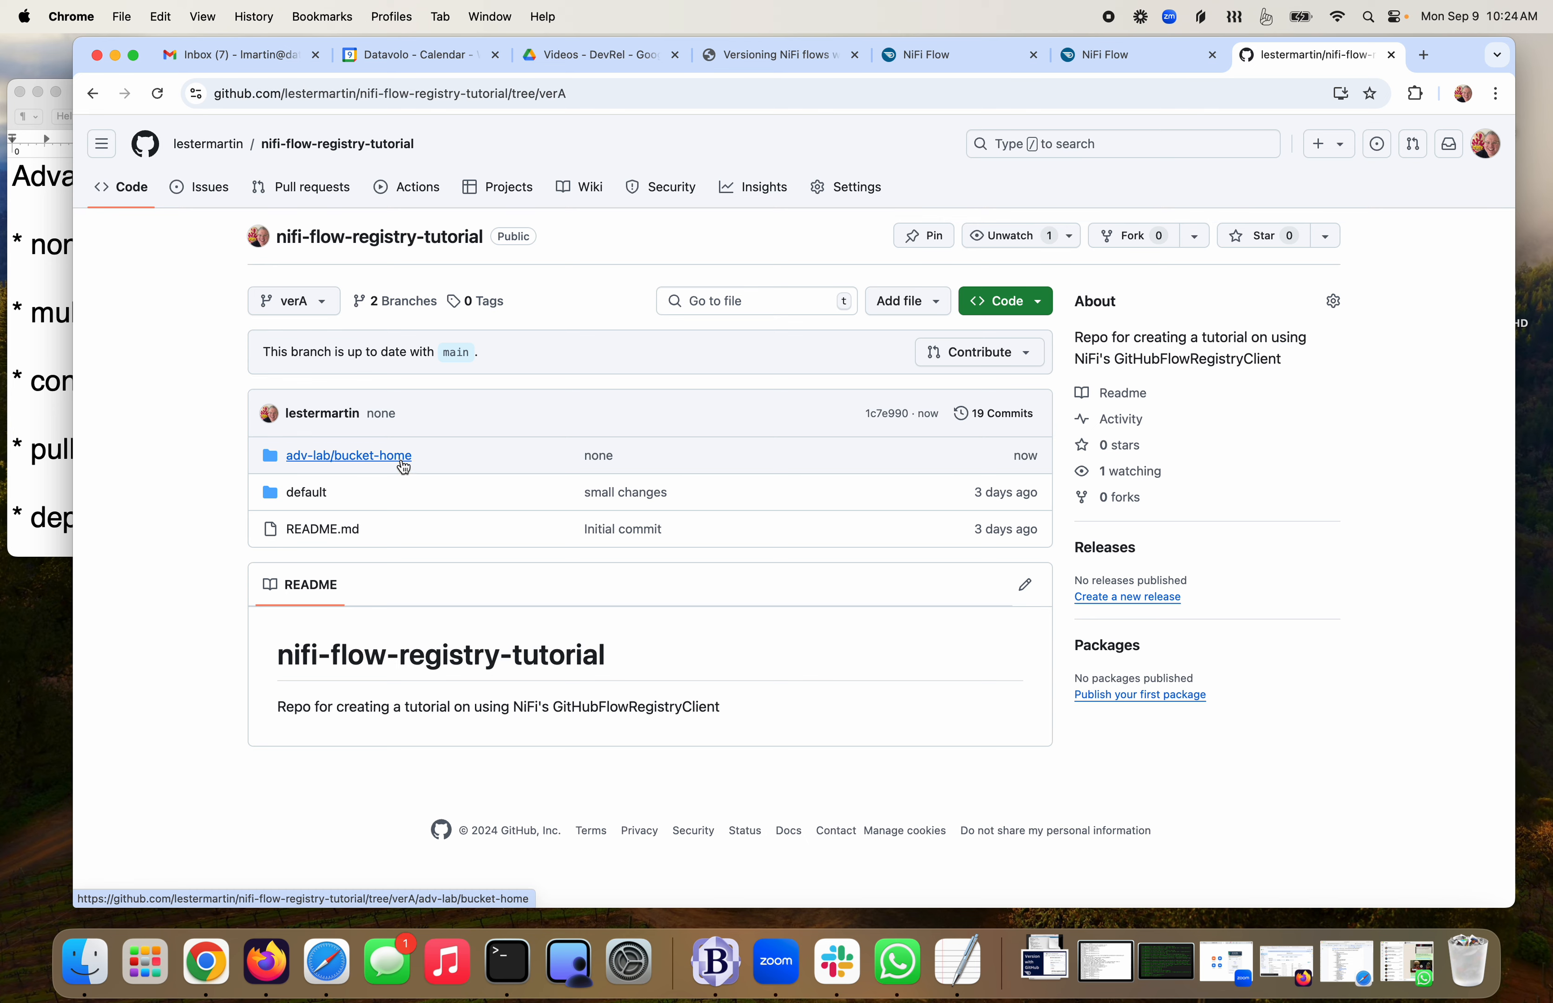
Switch to the development NiFi runtime showing the Adv-Lab-Dev registry client, checking the QA runtime's canvas along the way
left_click(947, 58)
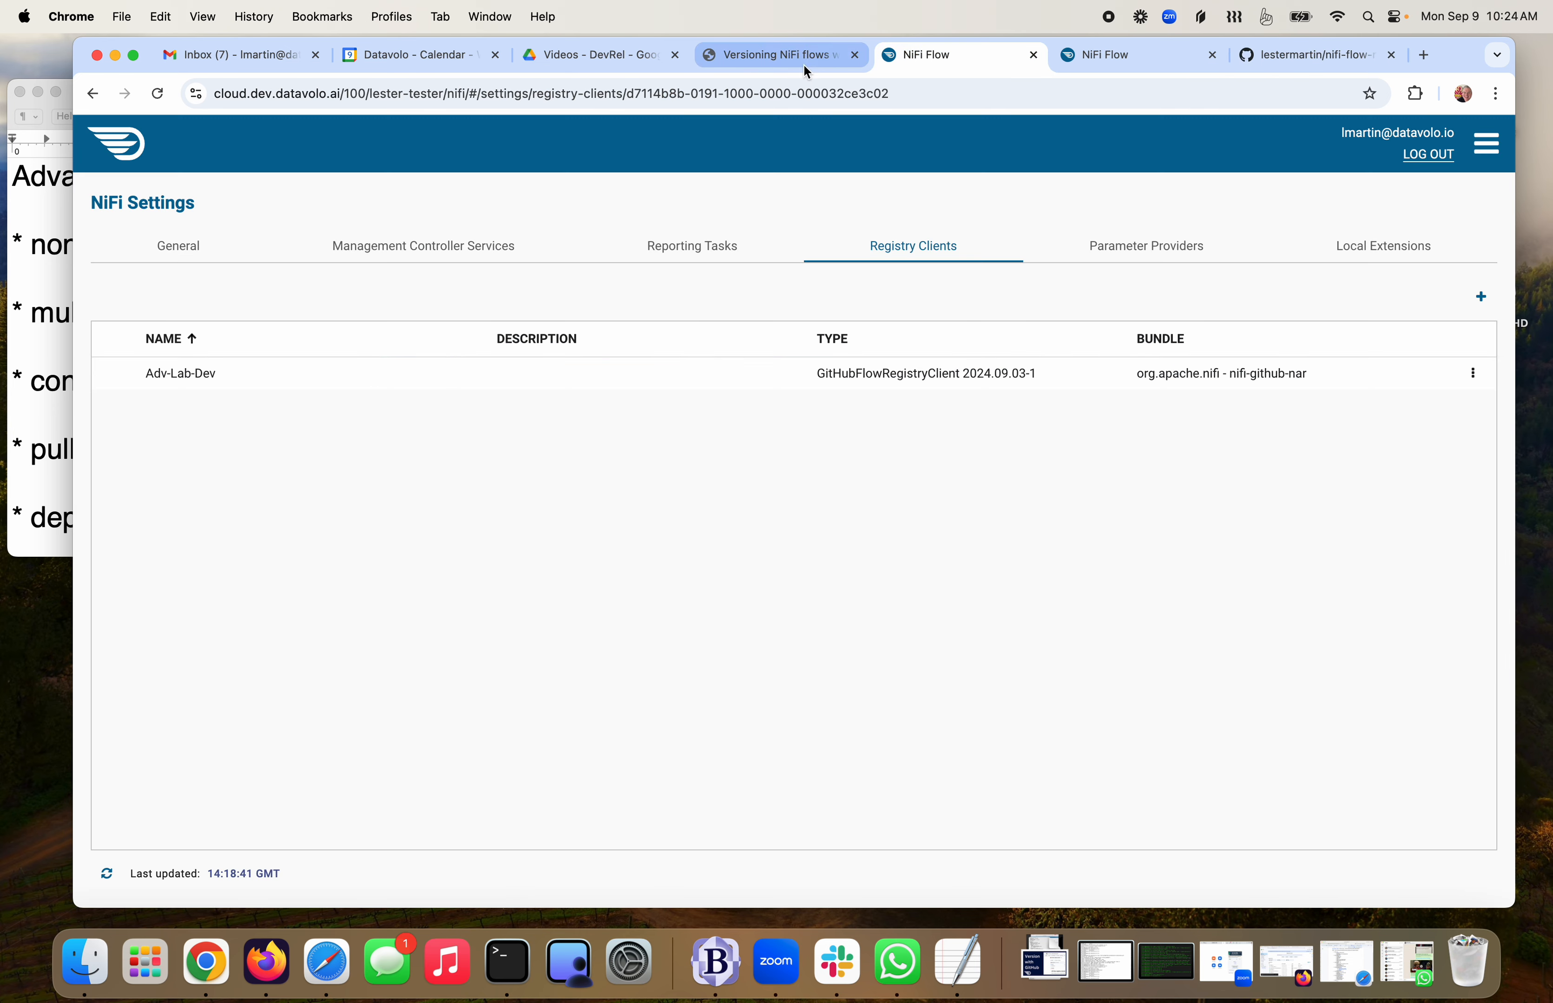
left_click(1105, 59)
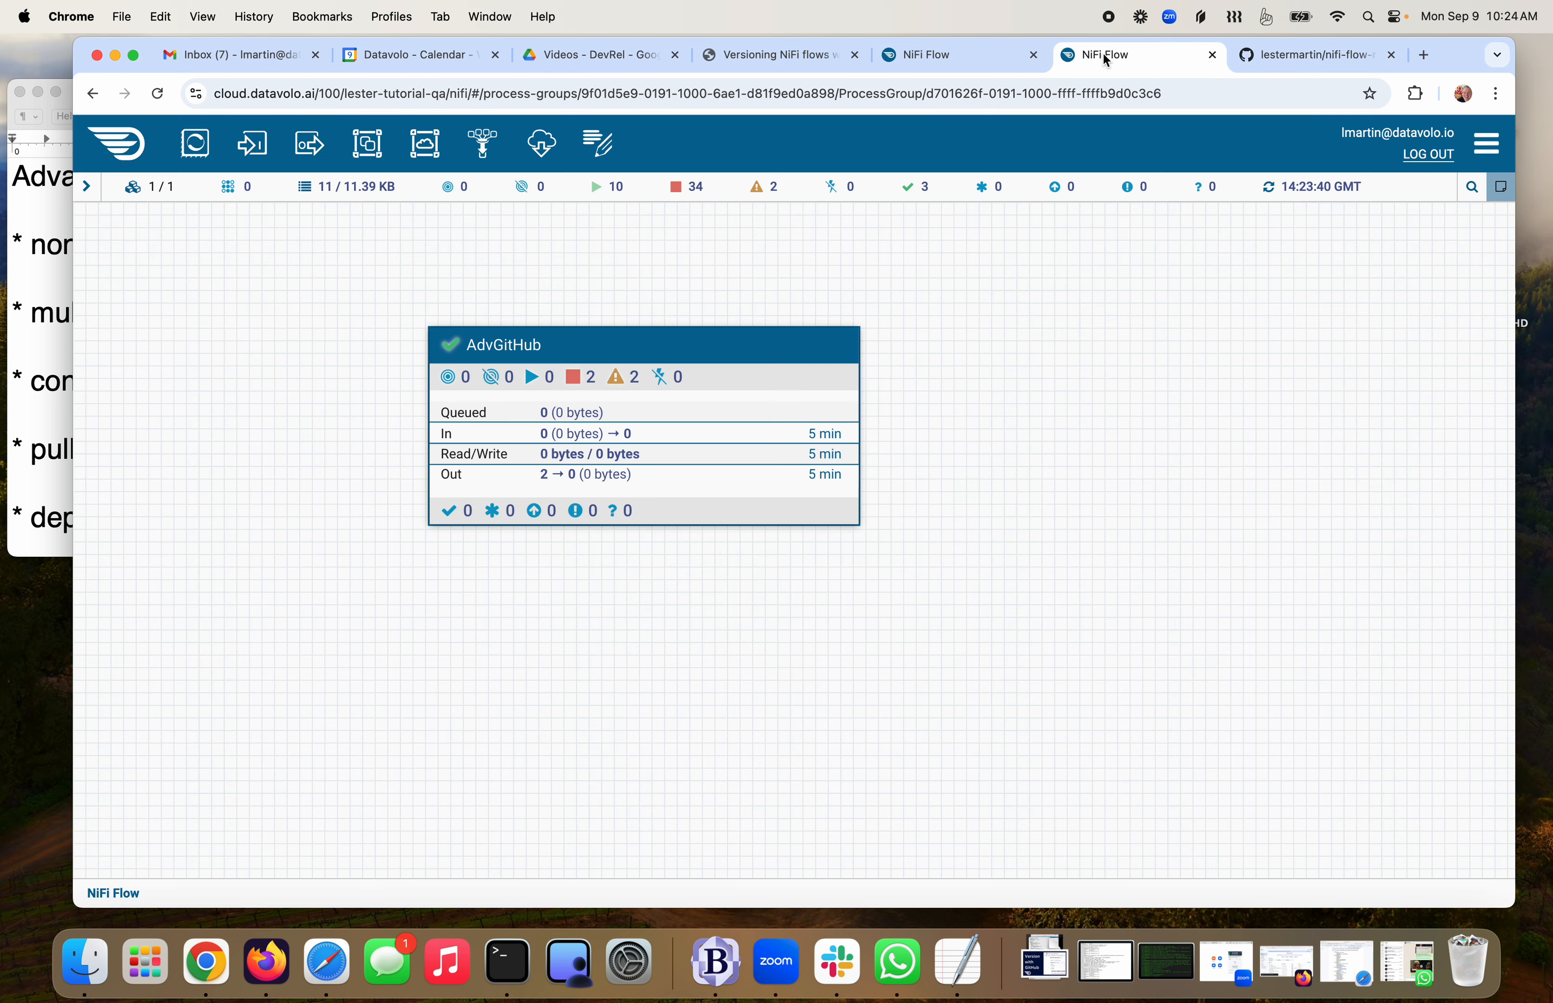
left_click(933, 57)
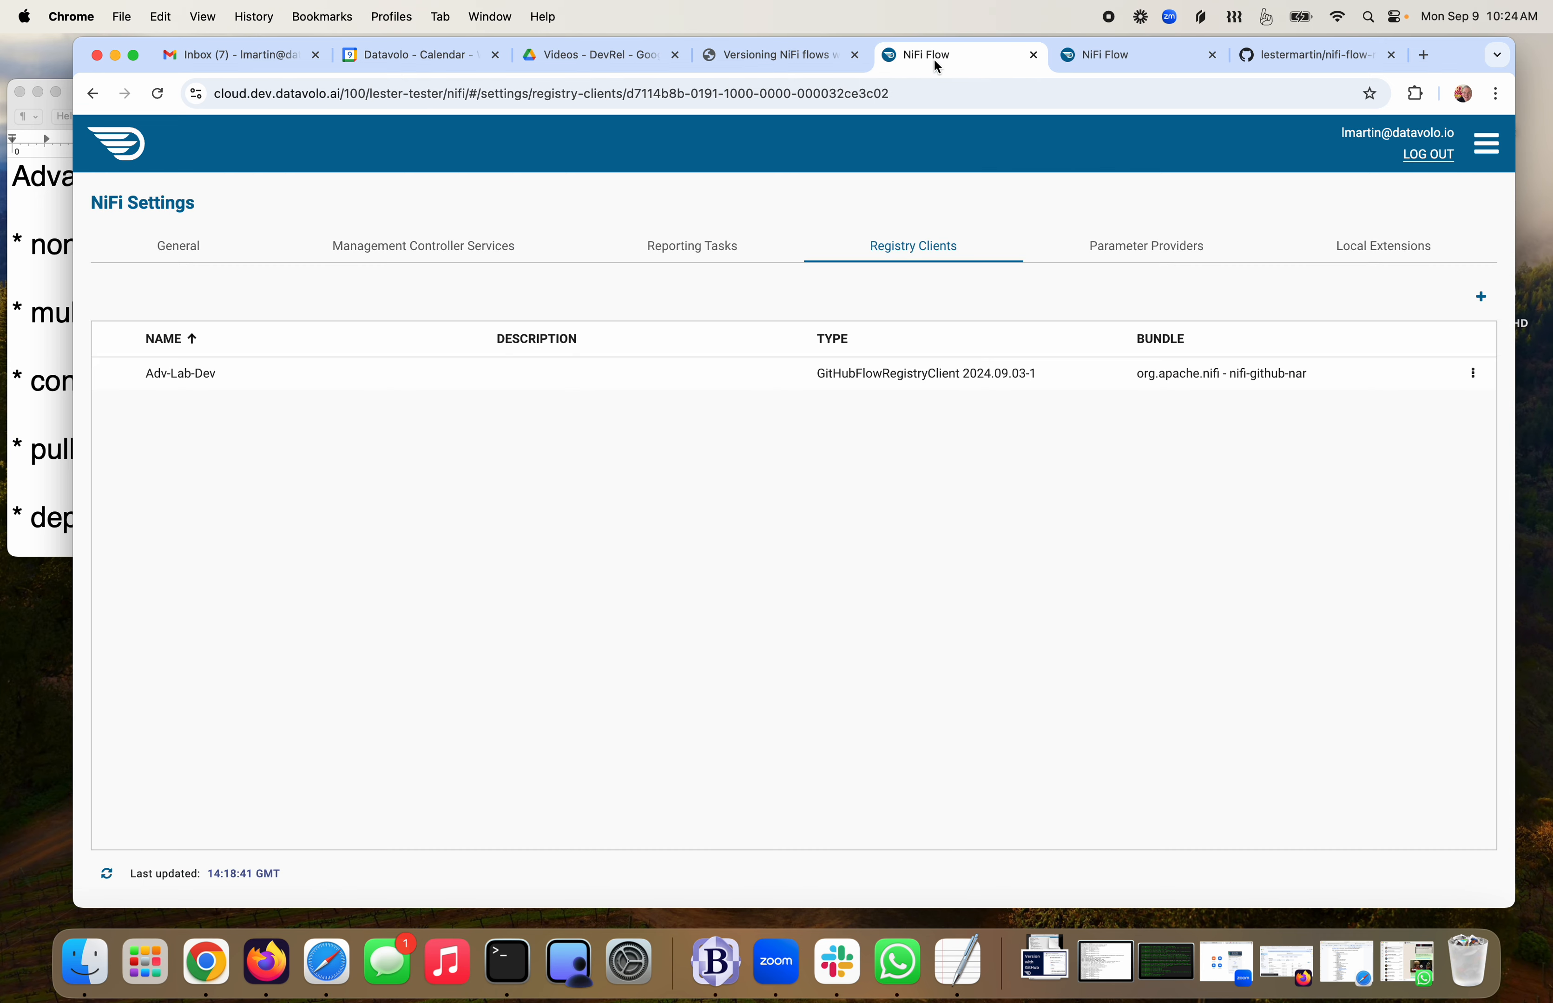
Review the configured properties of the Adv-Lab-Dev registry client, then close its settings without changing anything
left_click(1473, 373)
left_click(1426, 414)
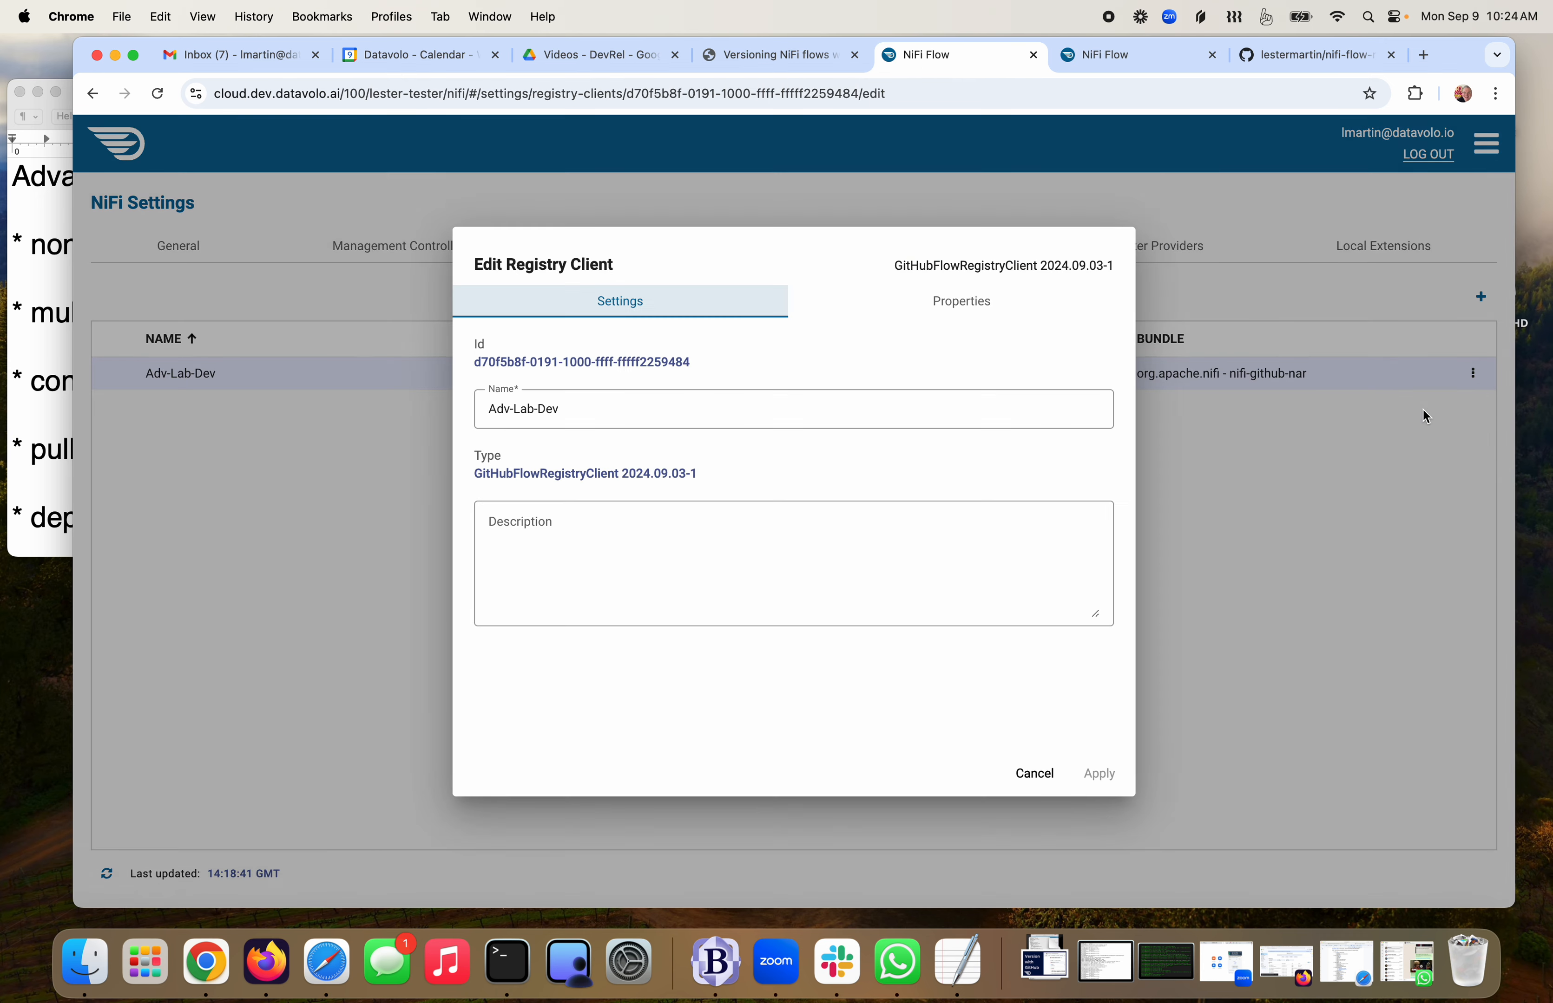
left_click(972, 303)
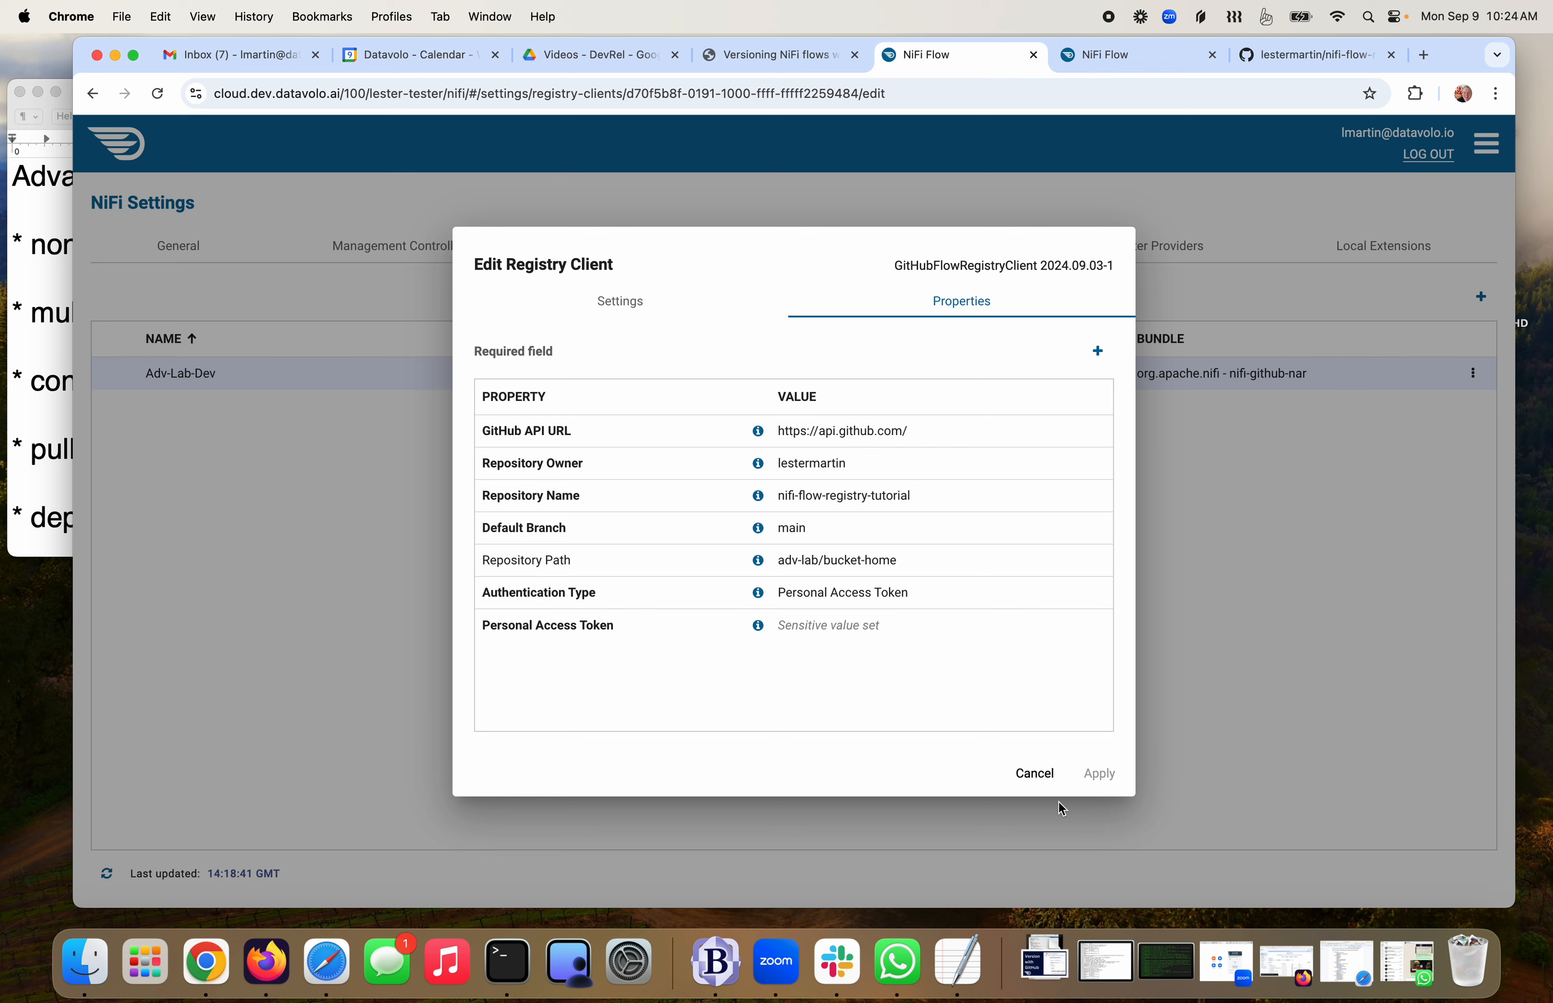
left_click(1034, 774)
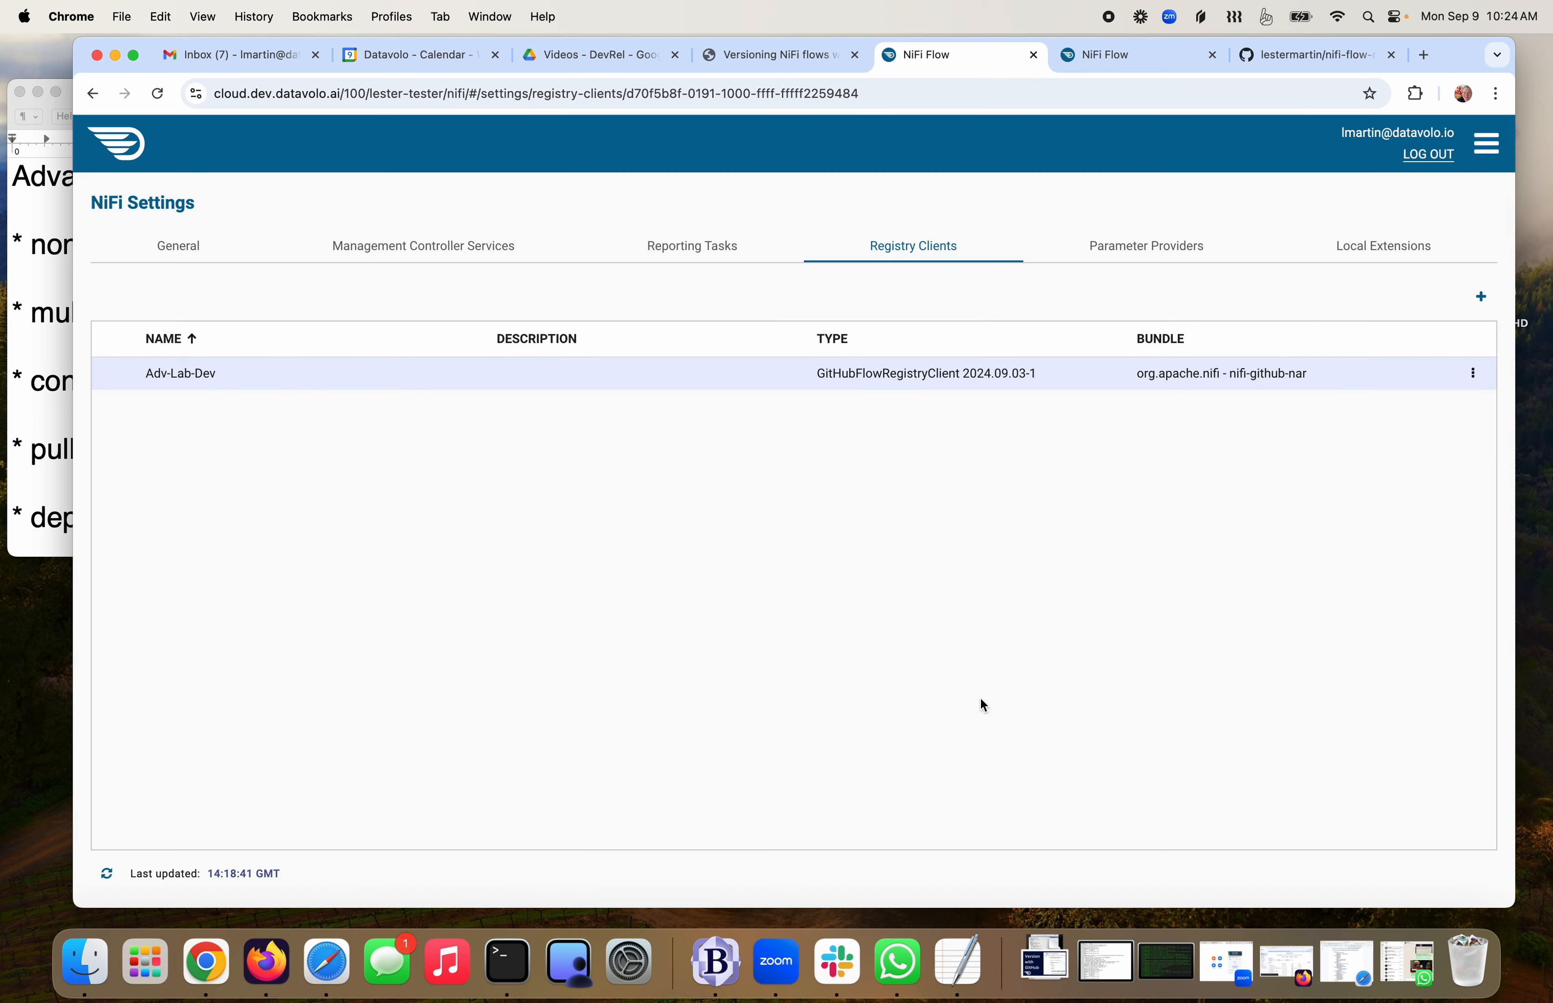
Import the latest AdvGitHub flow version from branch verA and bucket-zee of the Adv-Lab-Dev registry into the Simulated dev1 process group
left_click(121, 154)
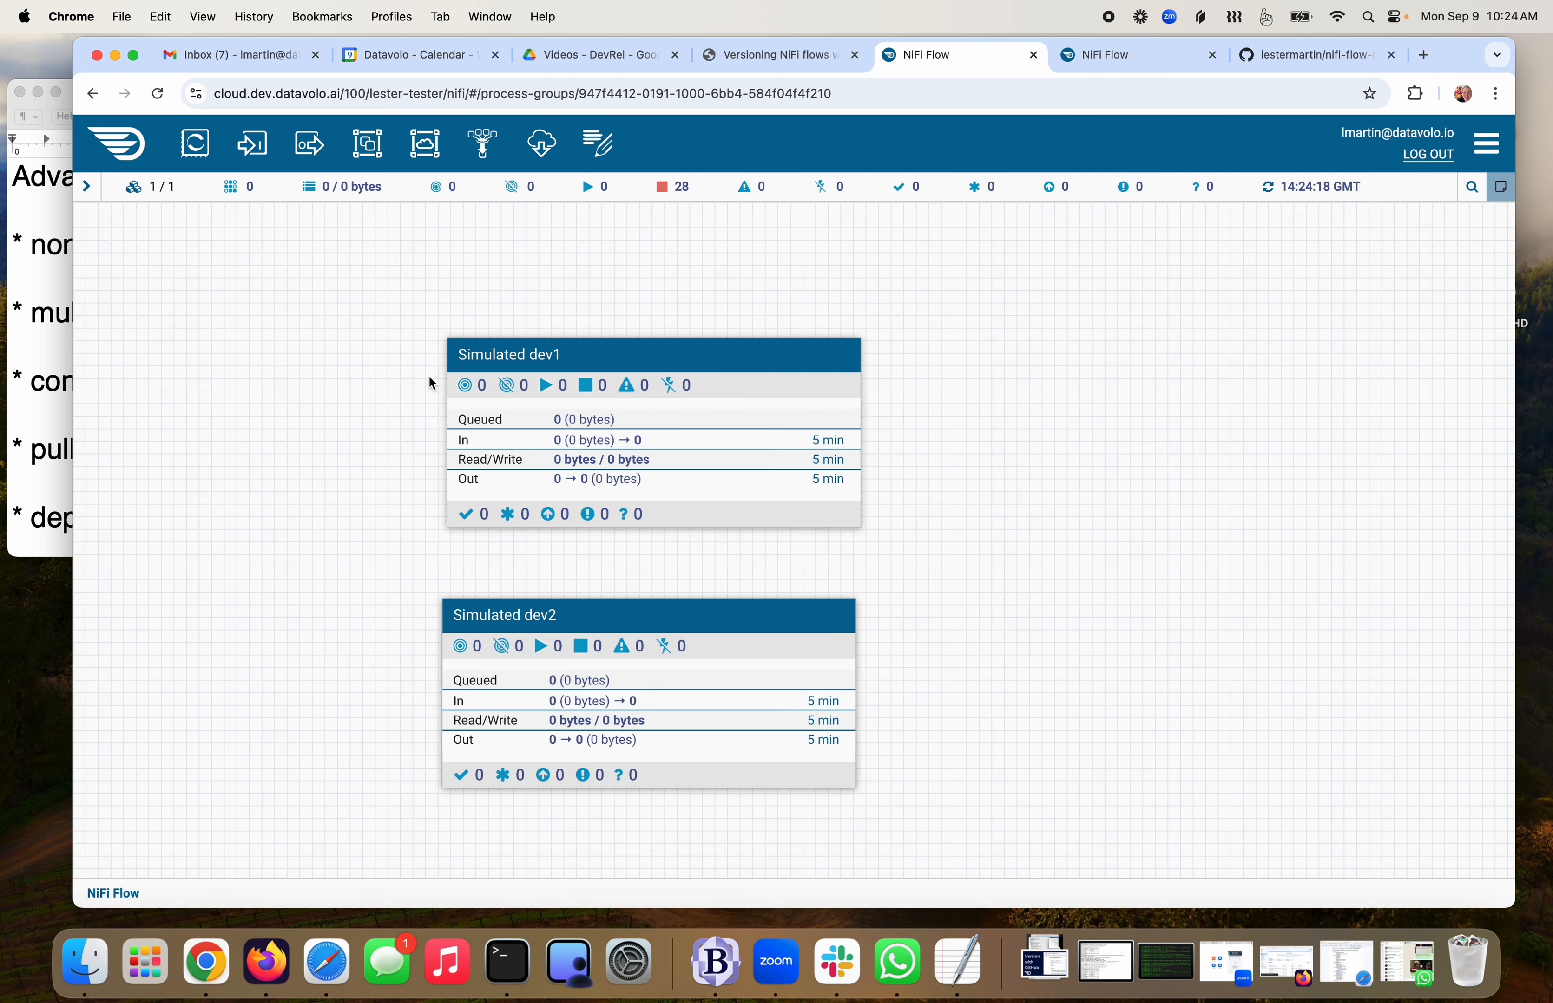
double_click(709, 357)
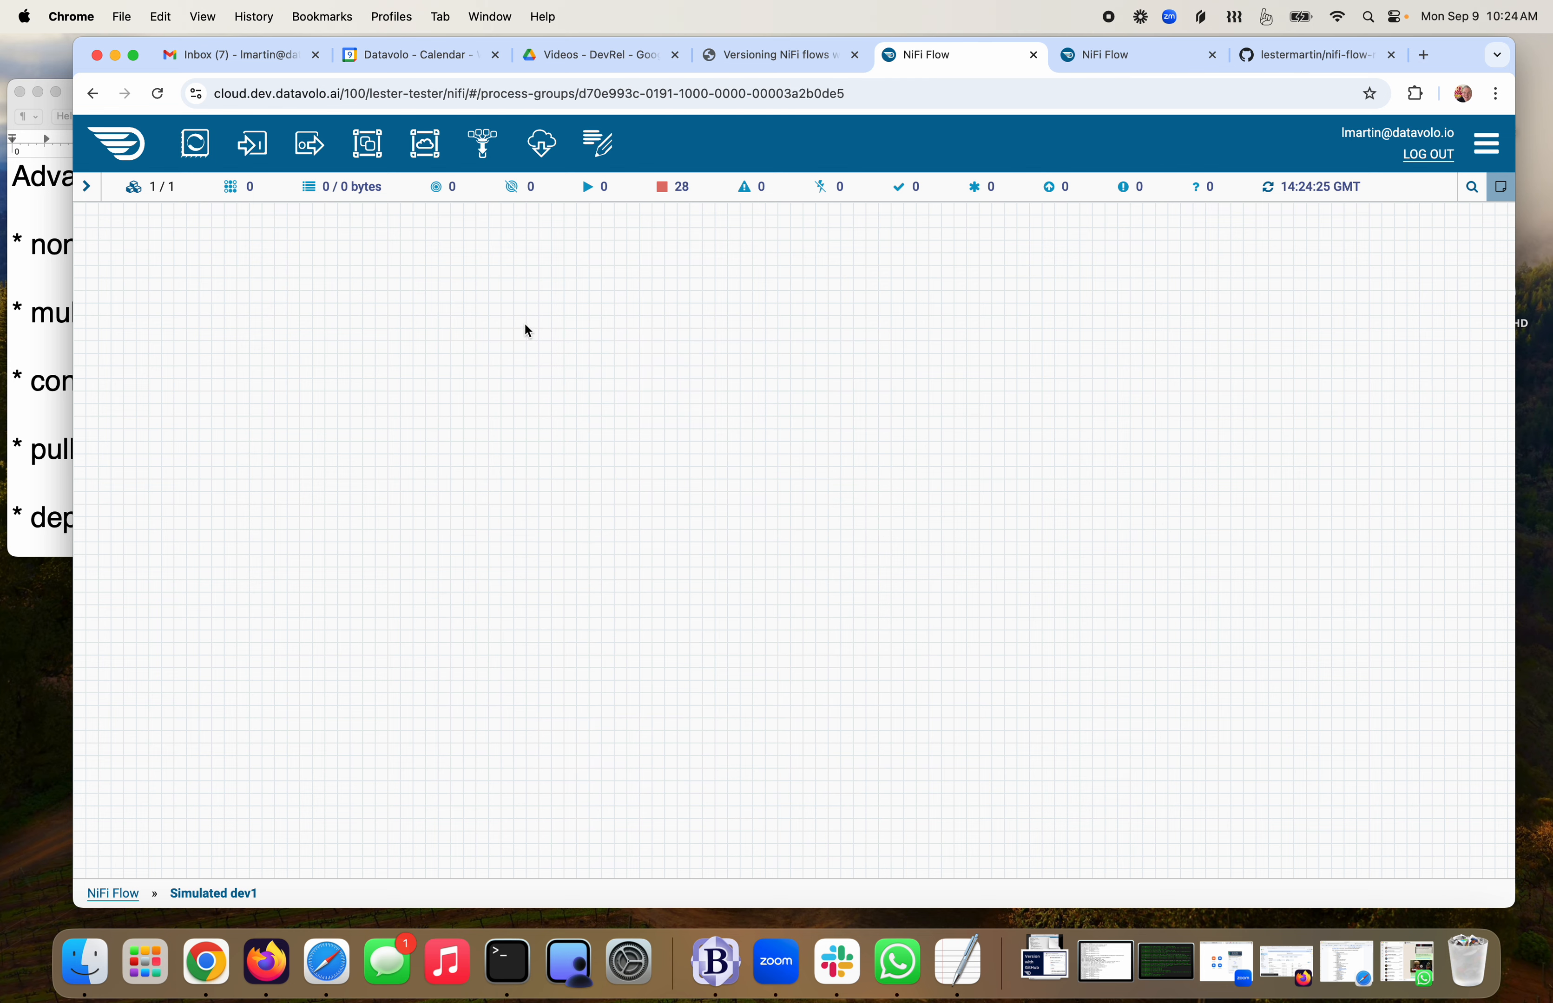
left_click_drag(541, 143, 551, 461)
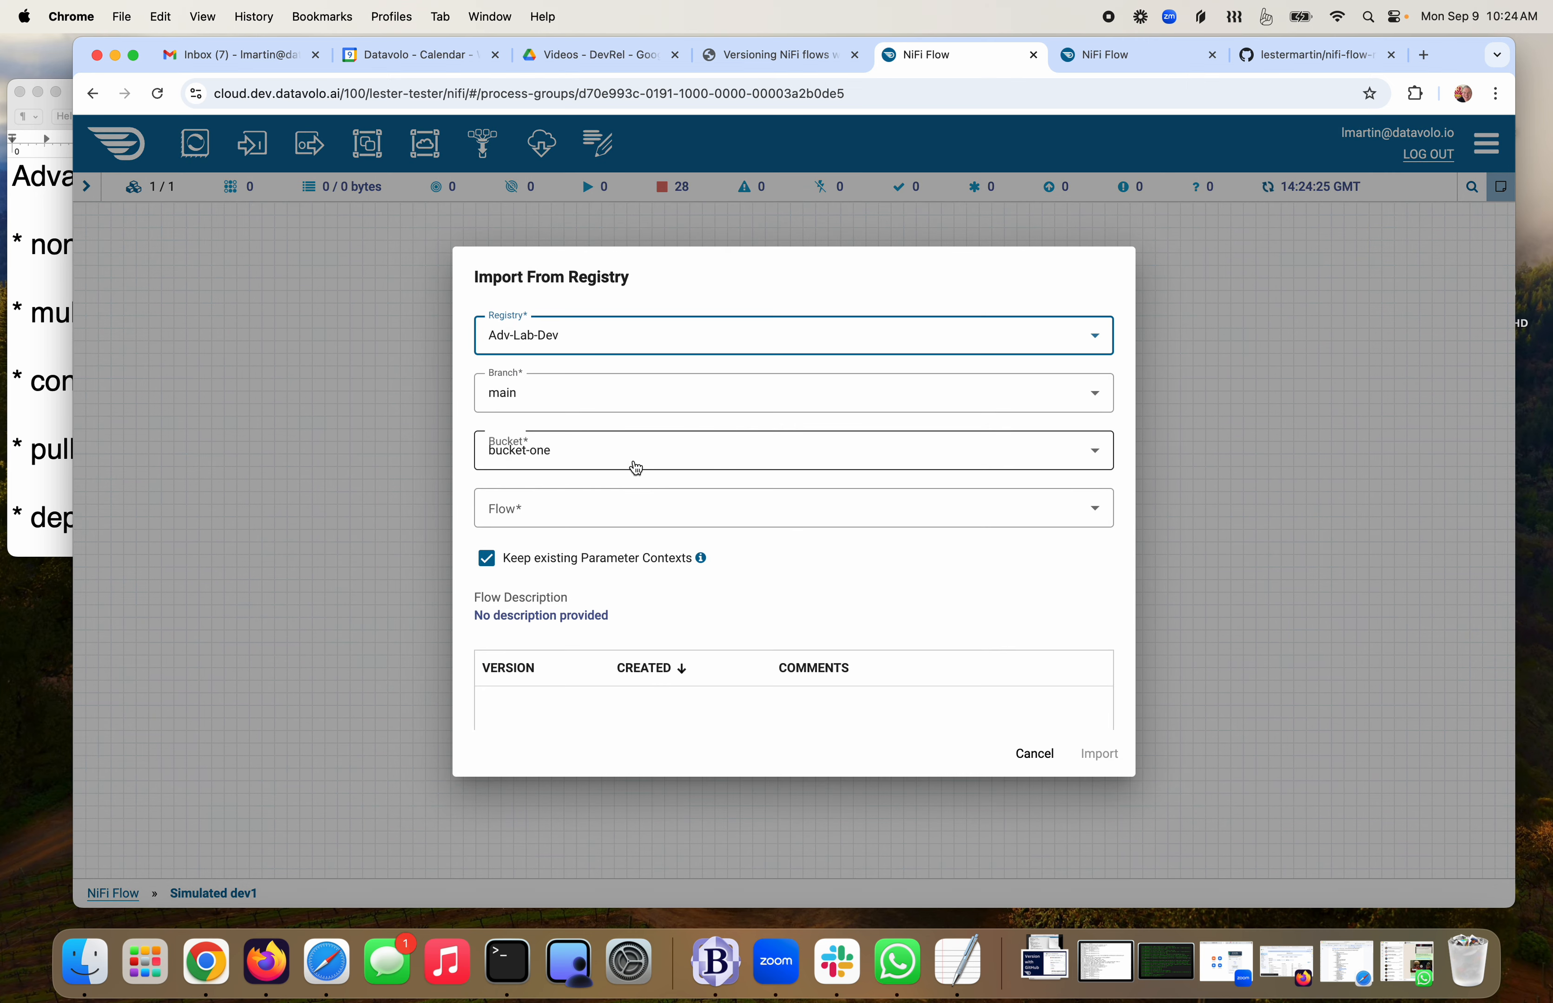
left_click(567, 401)
left_click(526, 491)
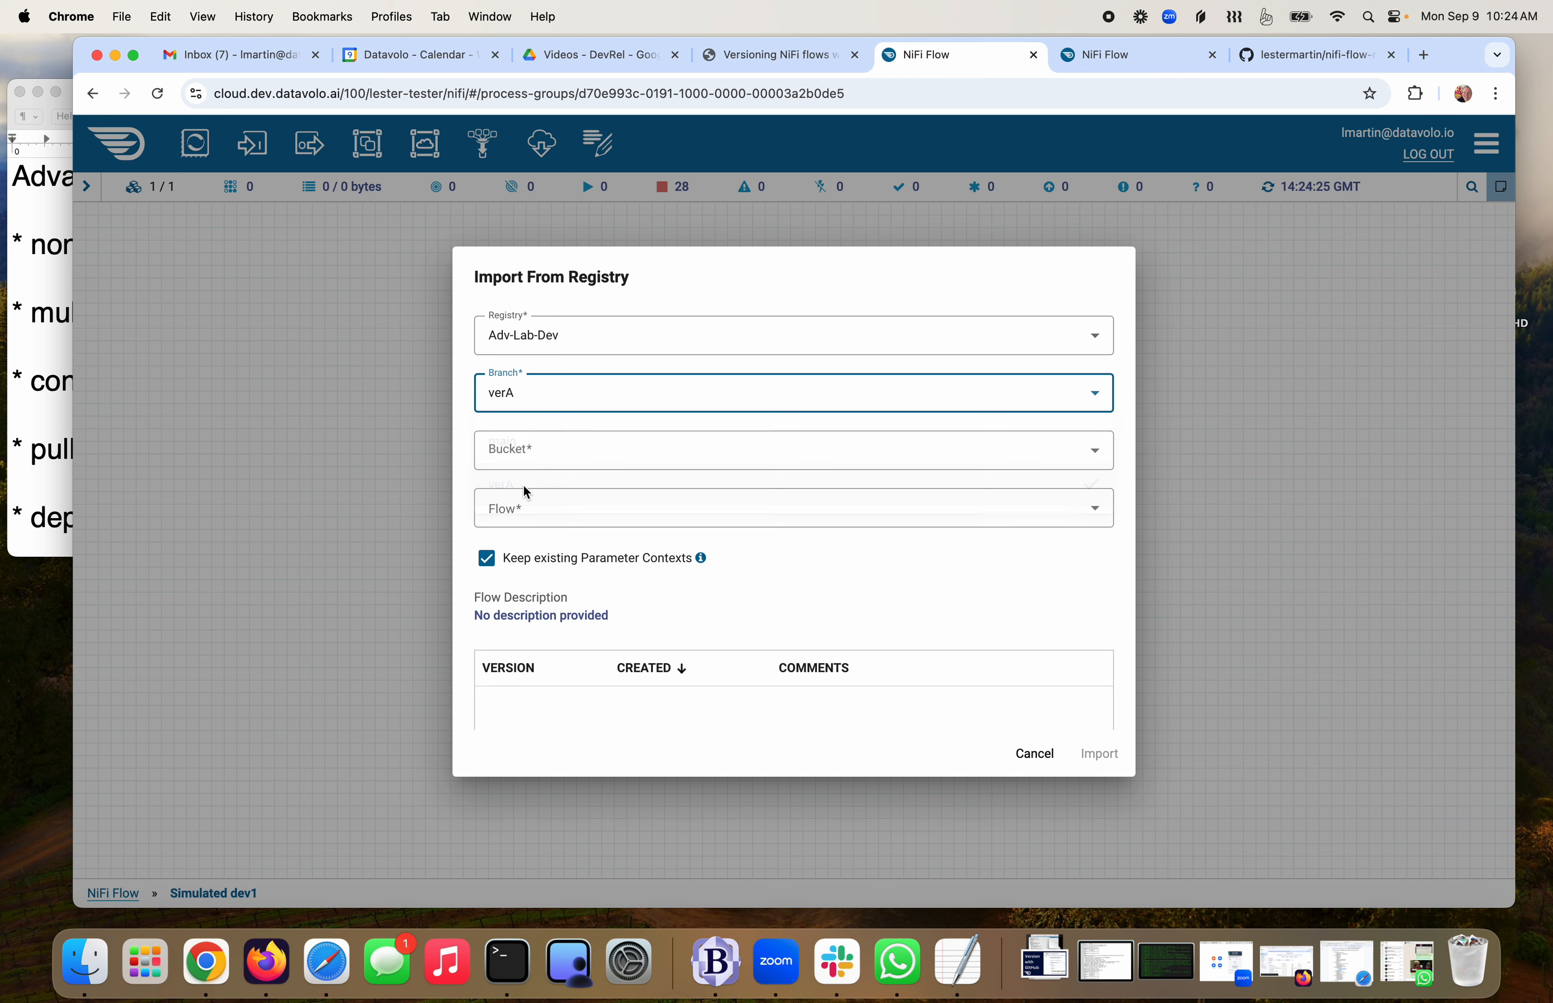
left_click(554, 457)
left_click(538, 587)
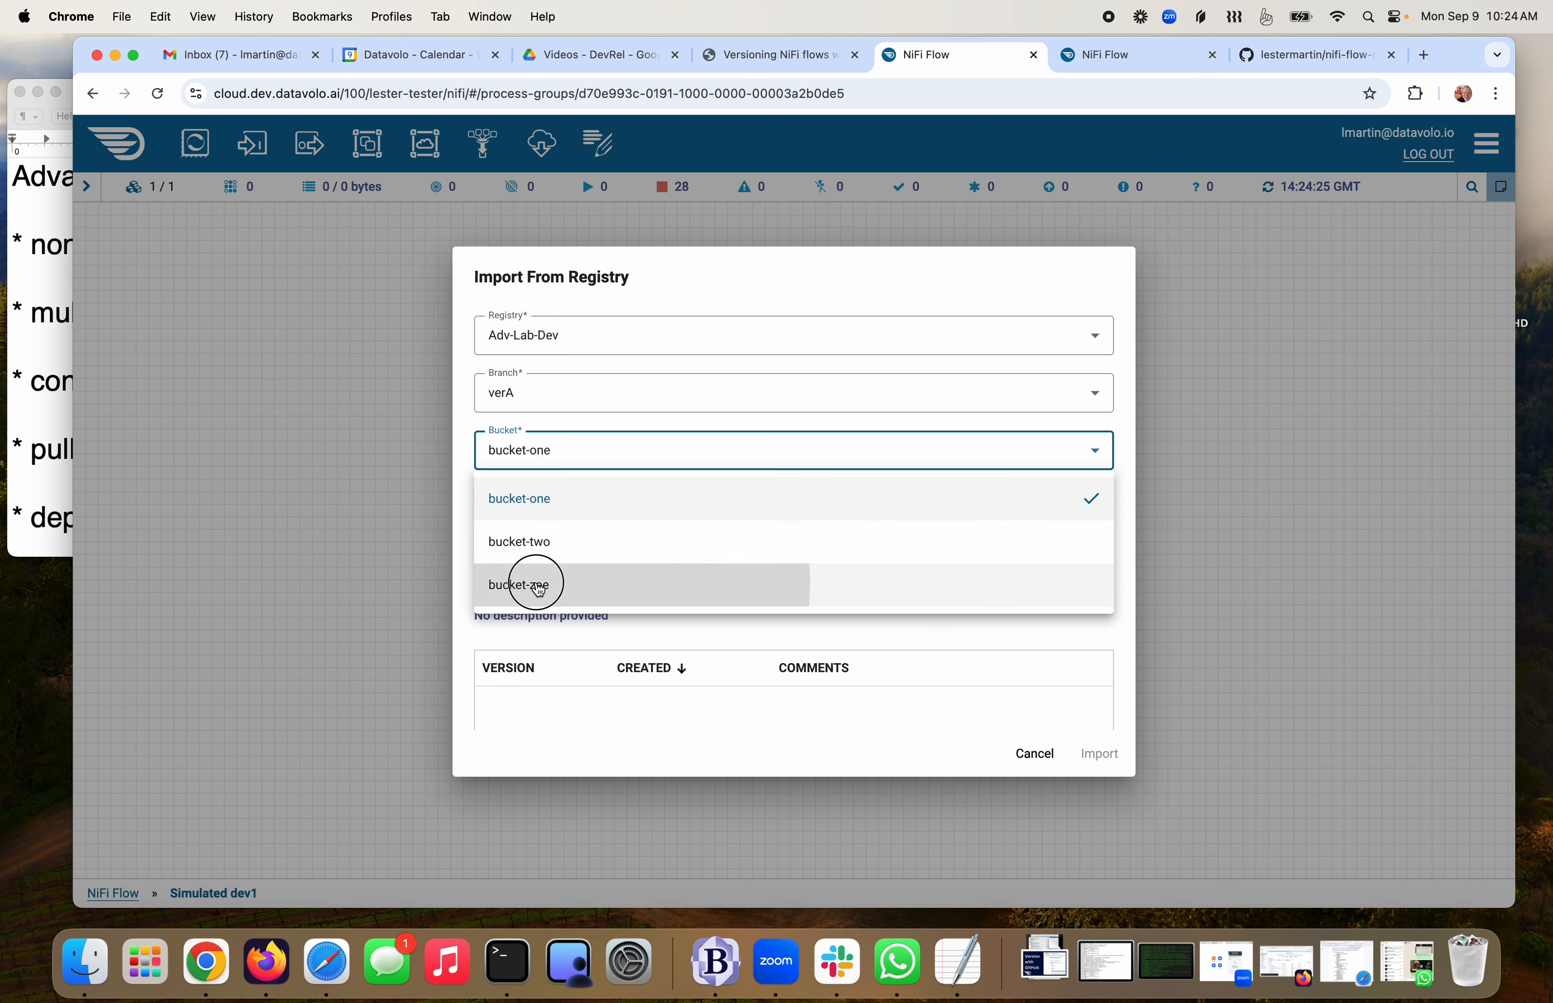
left_click(563, 519)
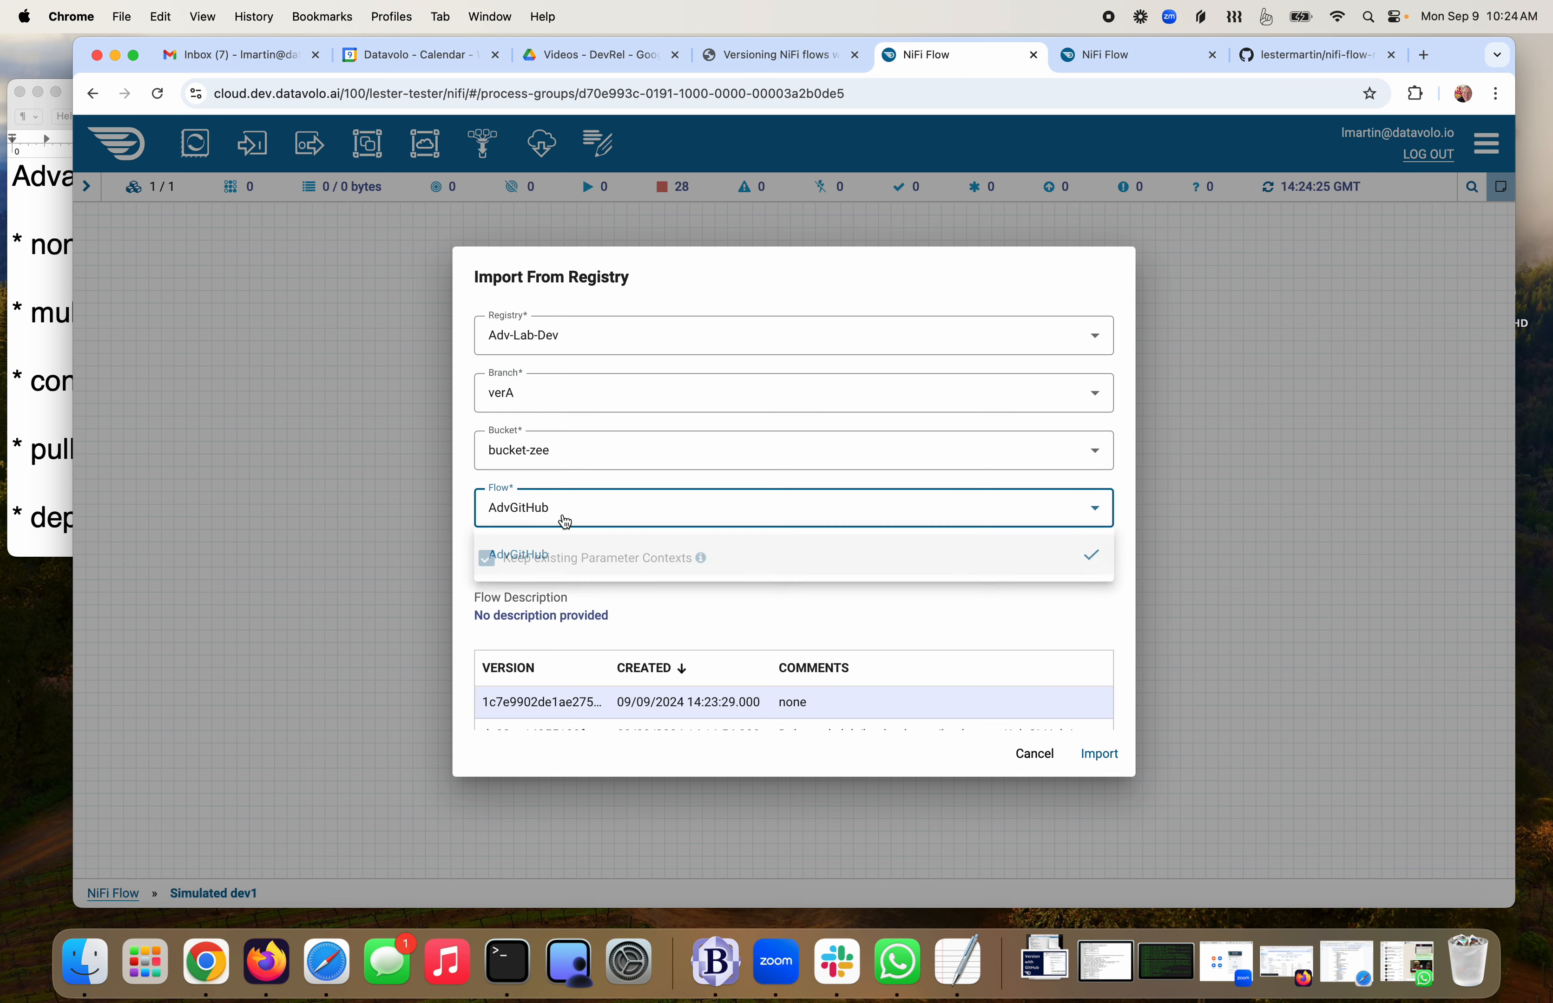
left_click(463, 511)
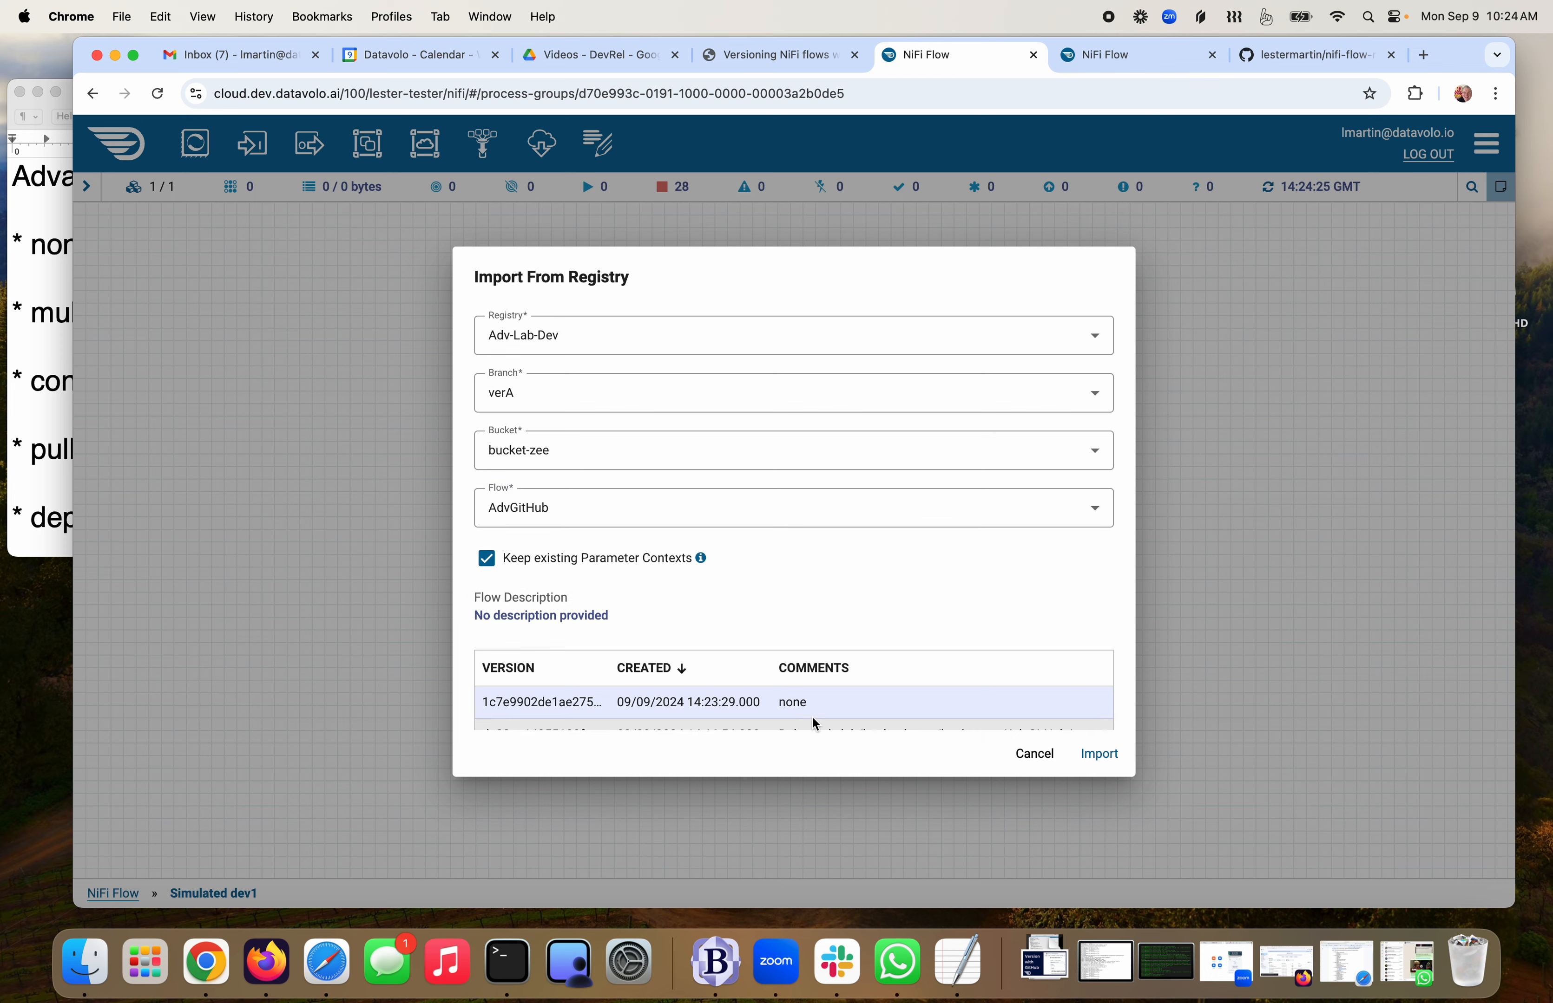
scroll(830, 700, "down", 2)
scroll(828, 700, "up", 2)
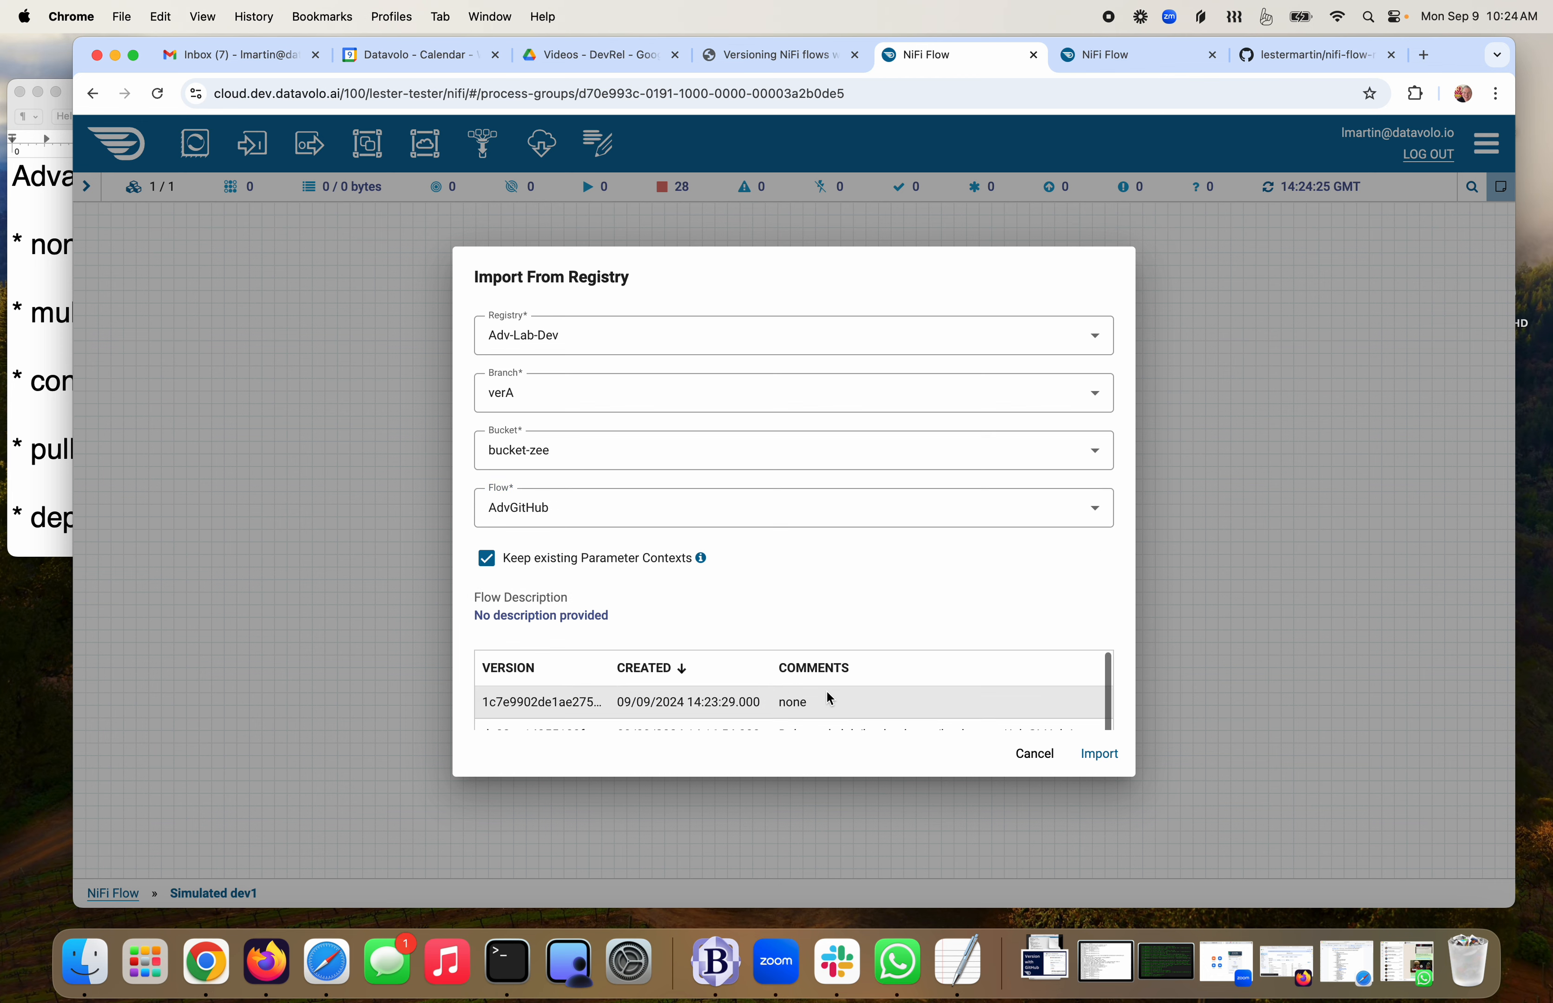
left_click(1101, 755)
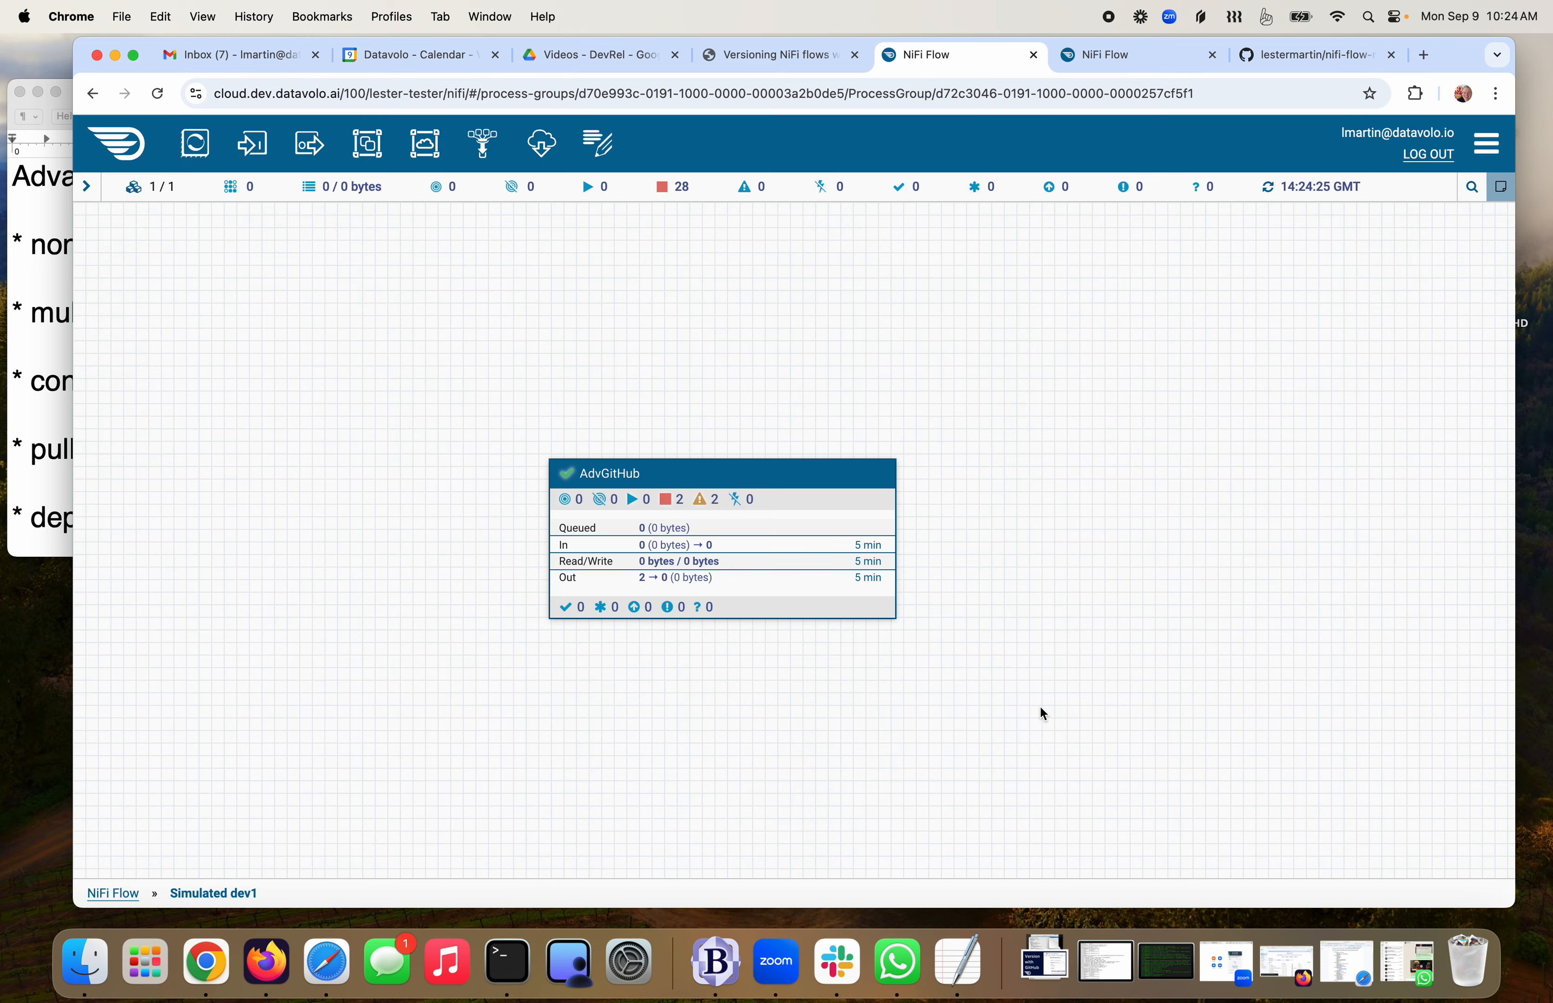
Set the Custom Text property of the GenerateFlowFile processor inside AdvGitHub to "Forgot this custom text value" and apply it
double_click(785, 473)
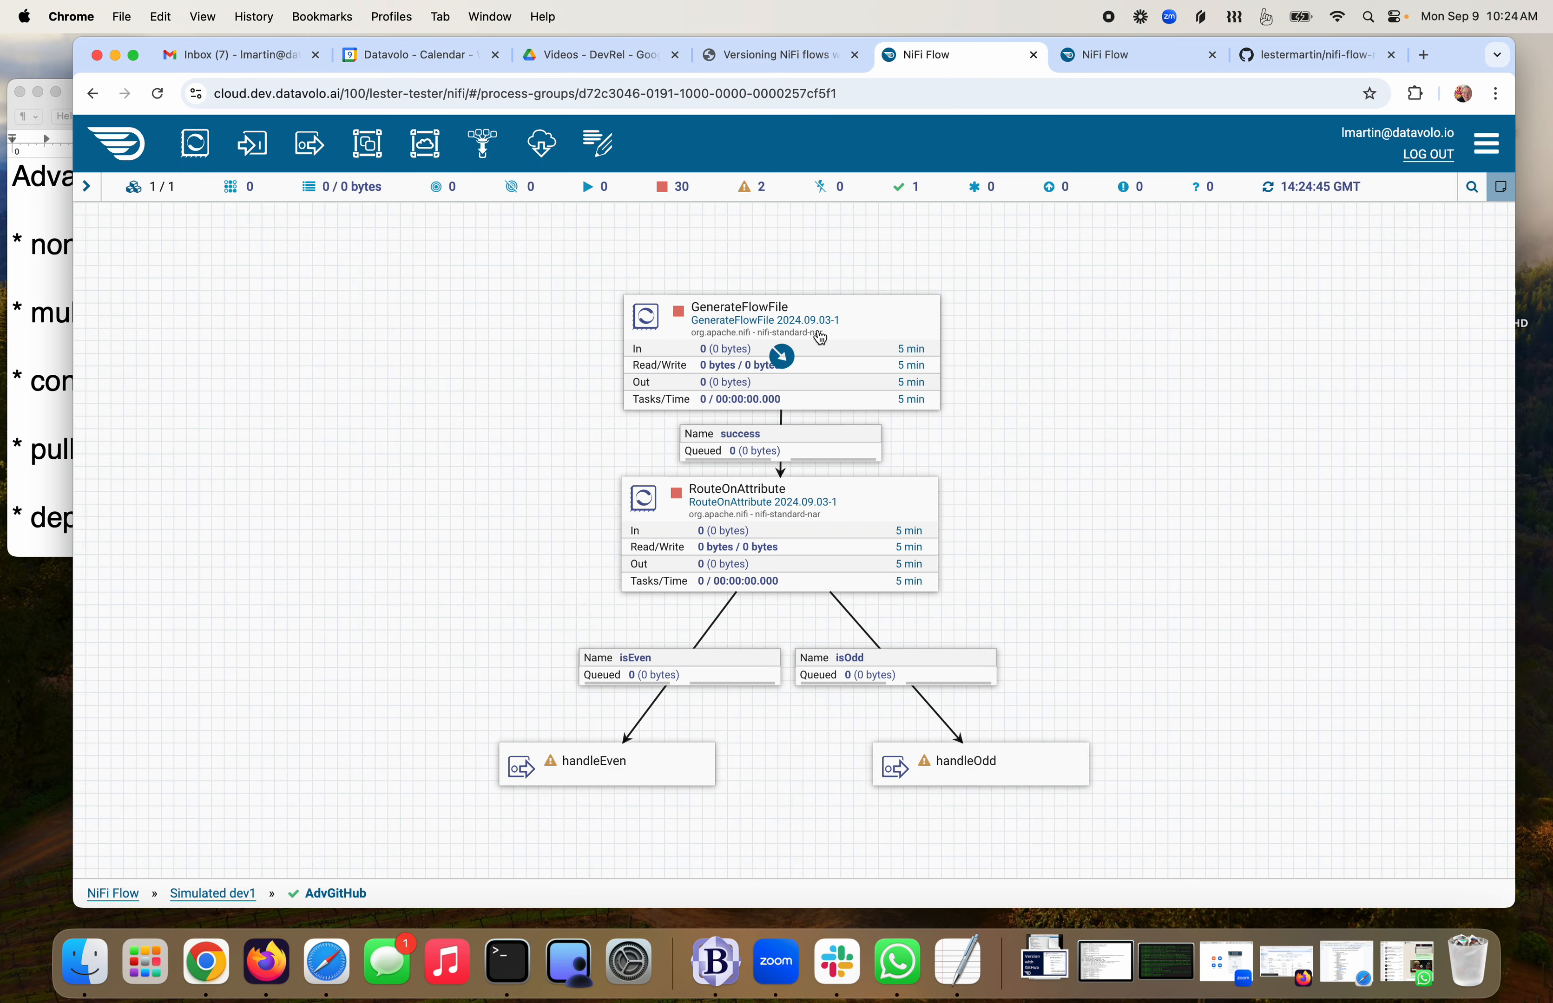
double_click(876, 318)
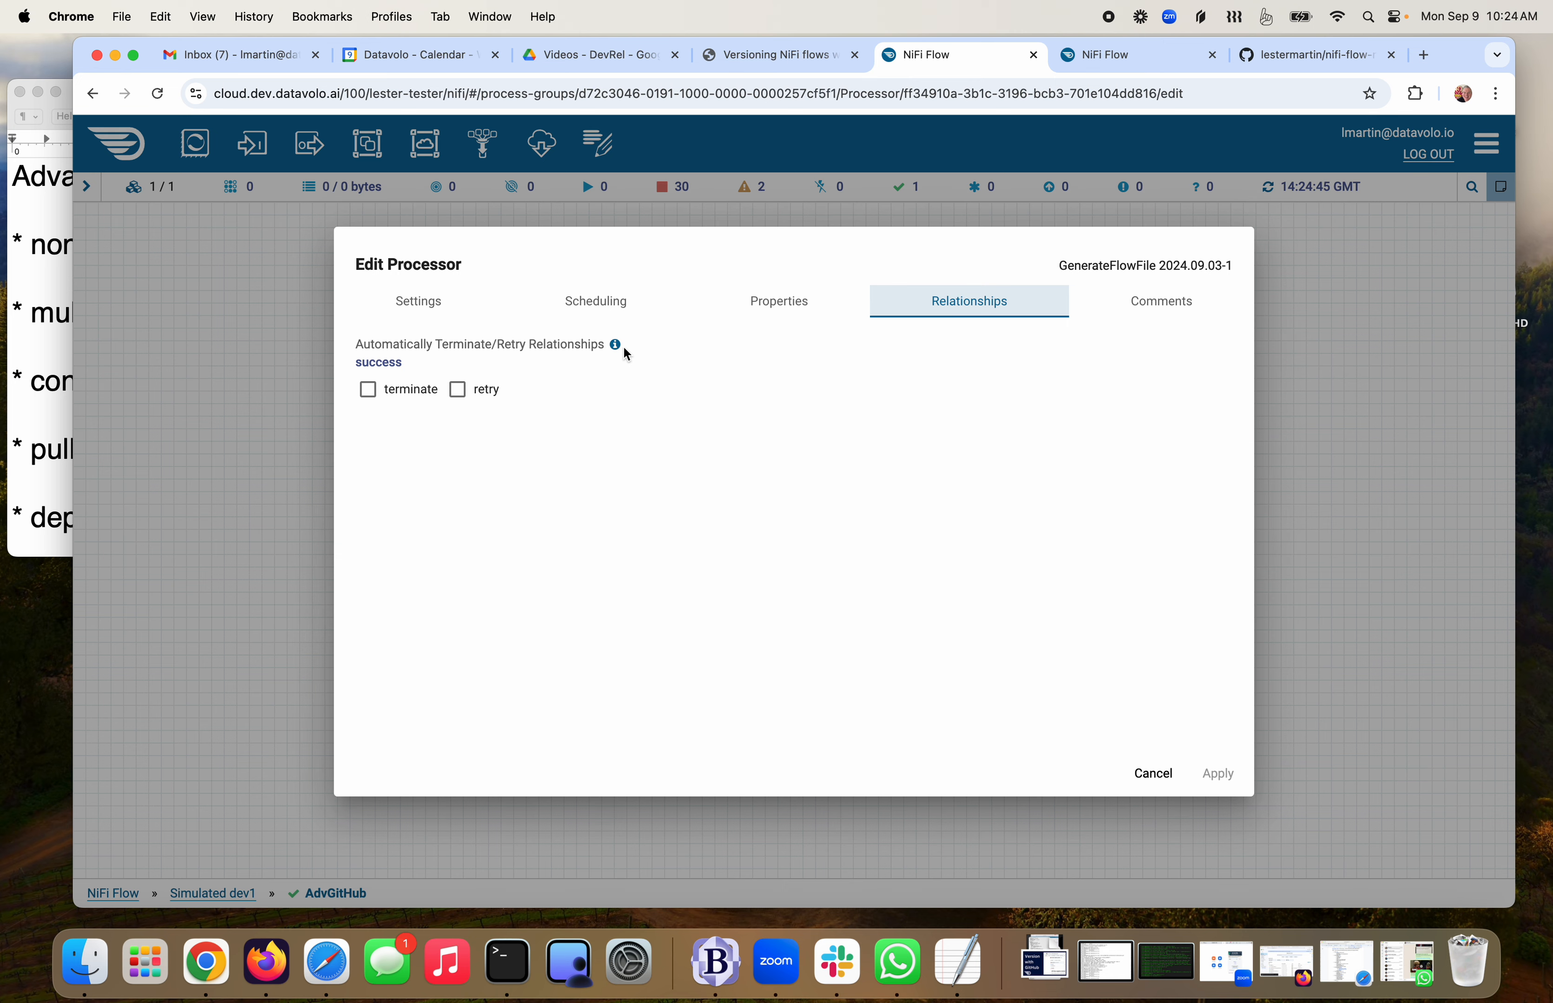
left_click(771, 307)
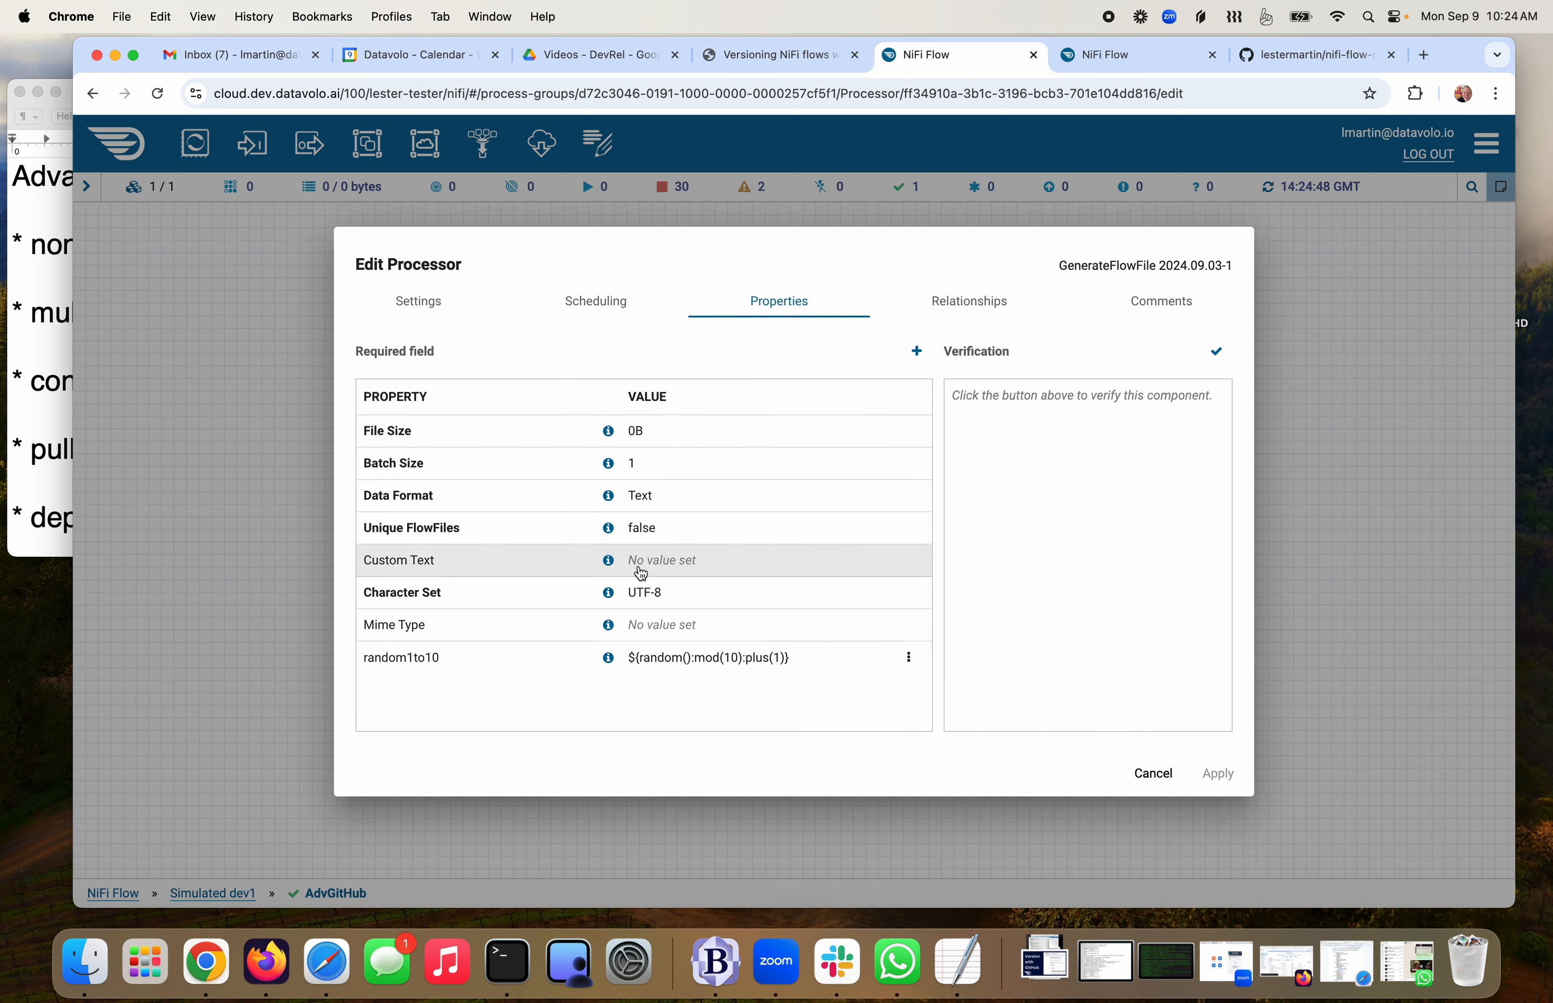
left_click(642, 571)
type("For")
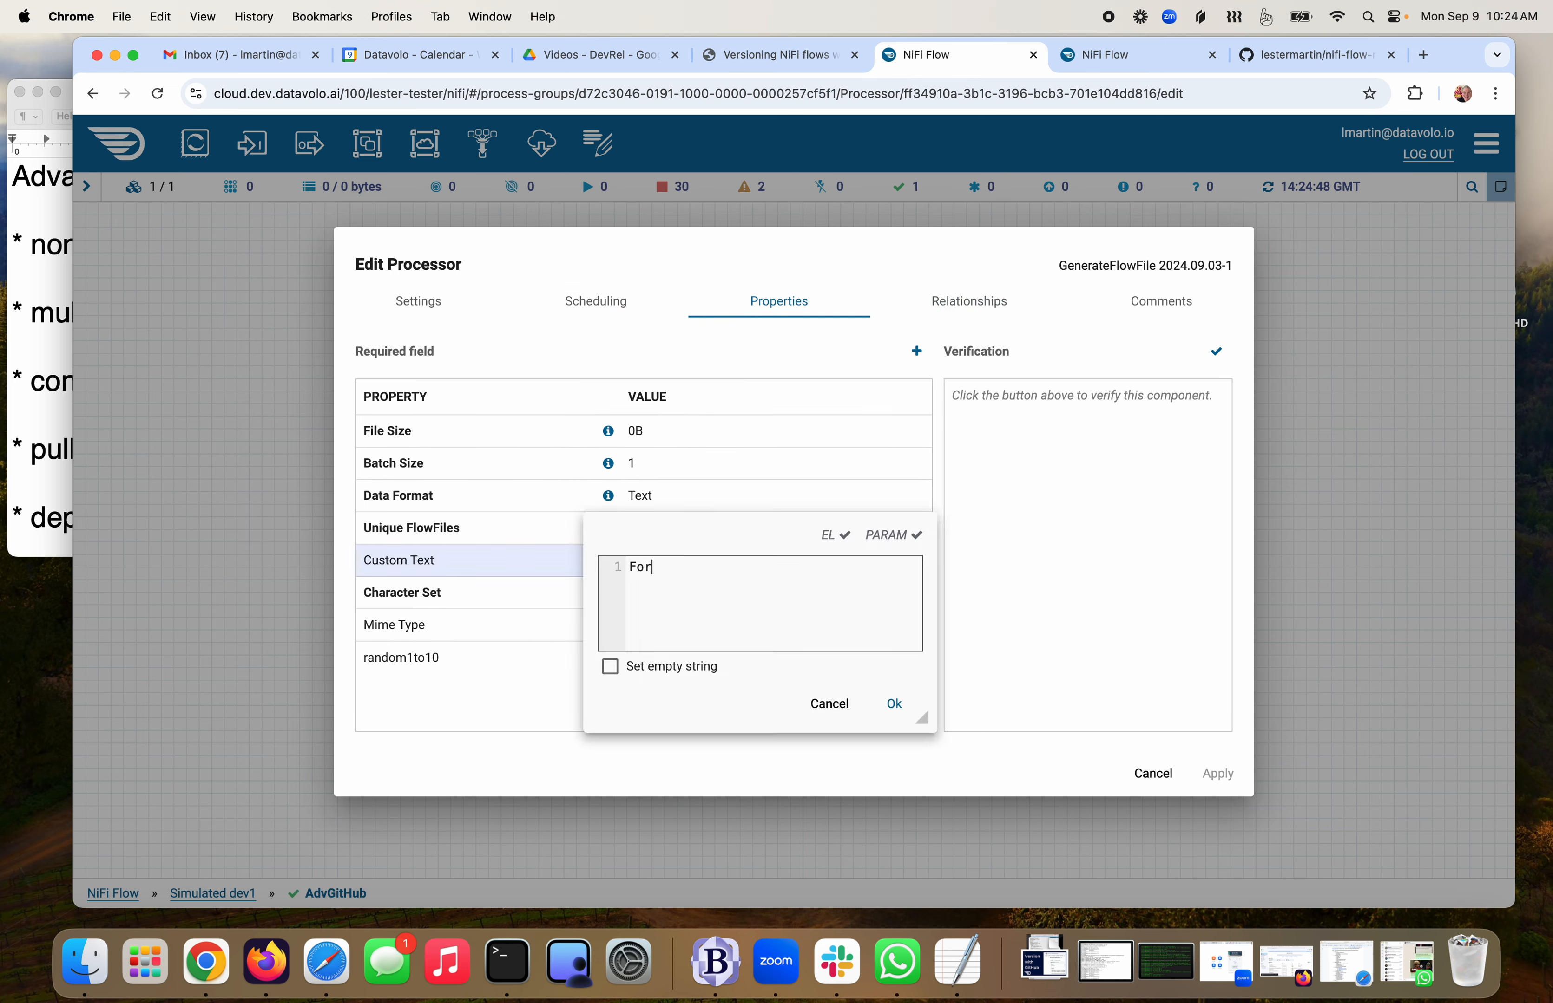
type("got this custom text value")
left_click(894, 705)
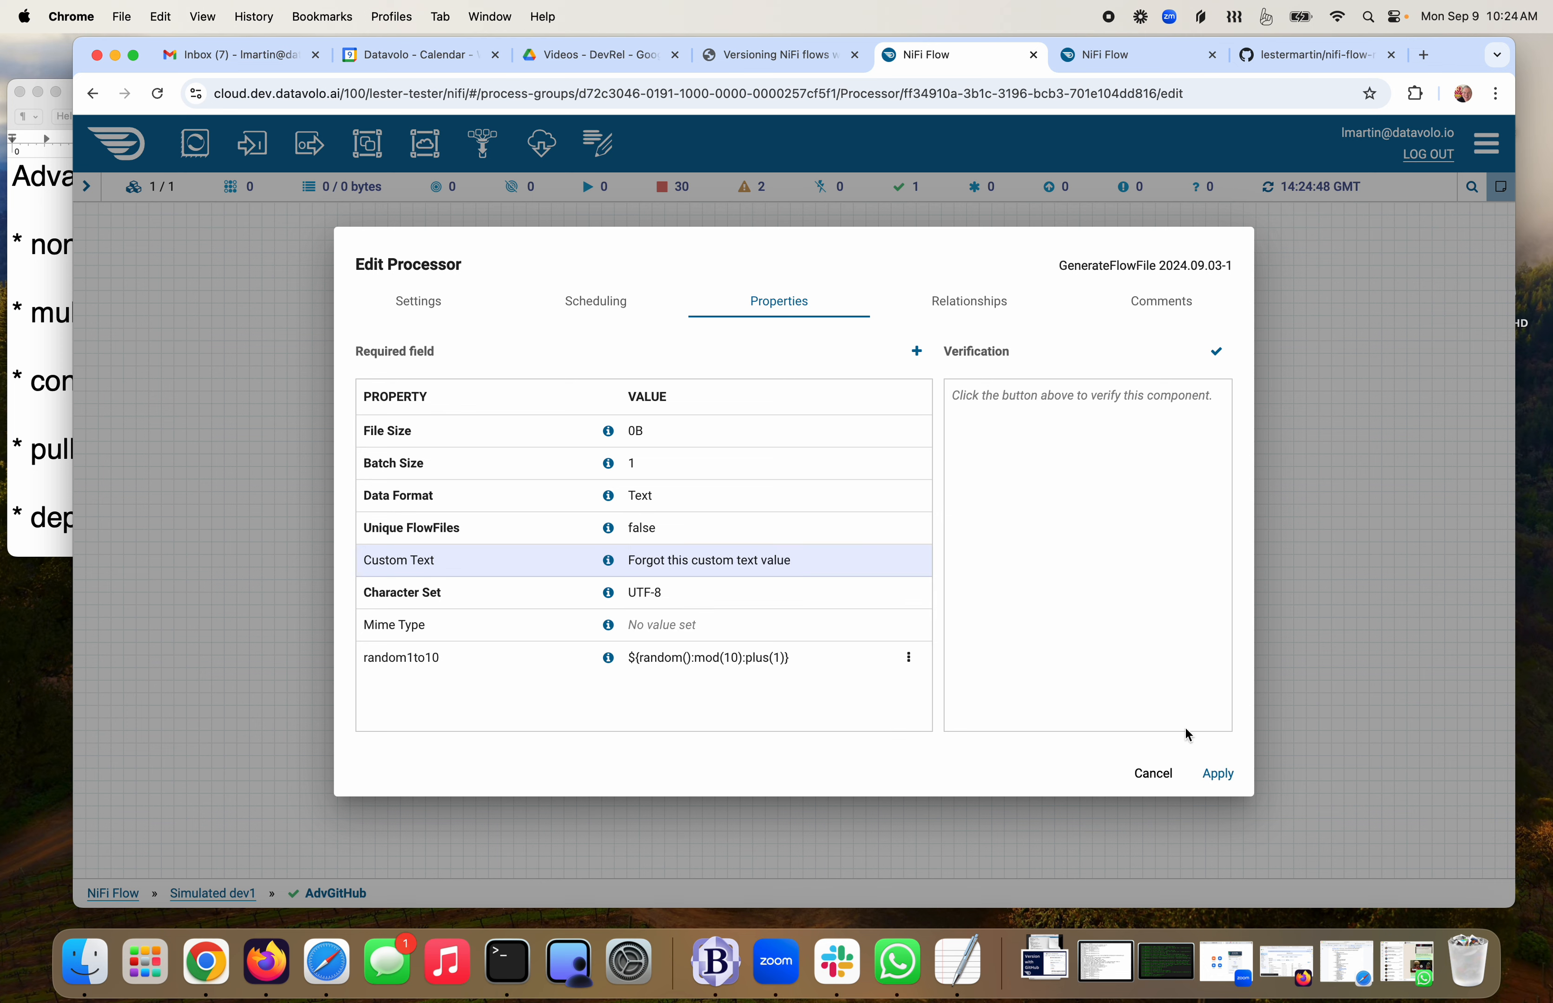
left_click(1220, 775)
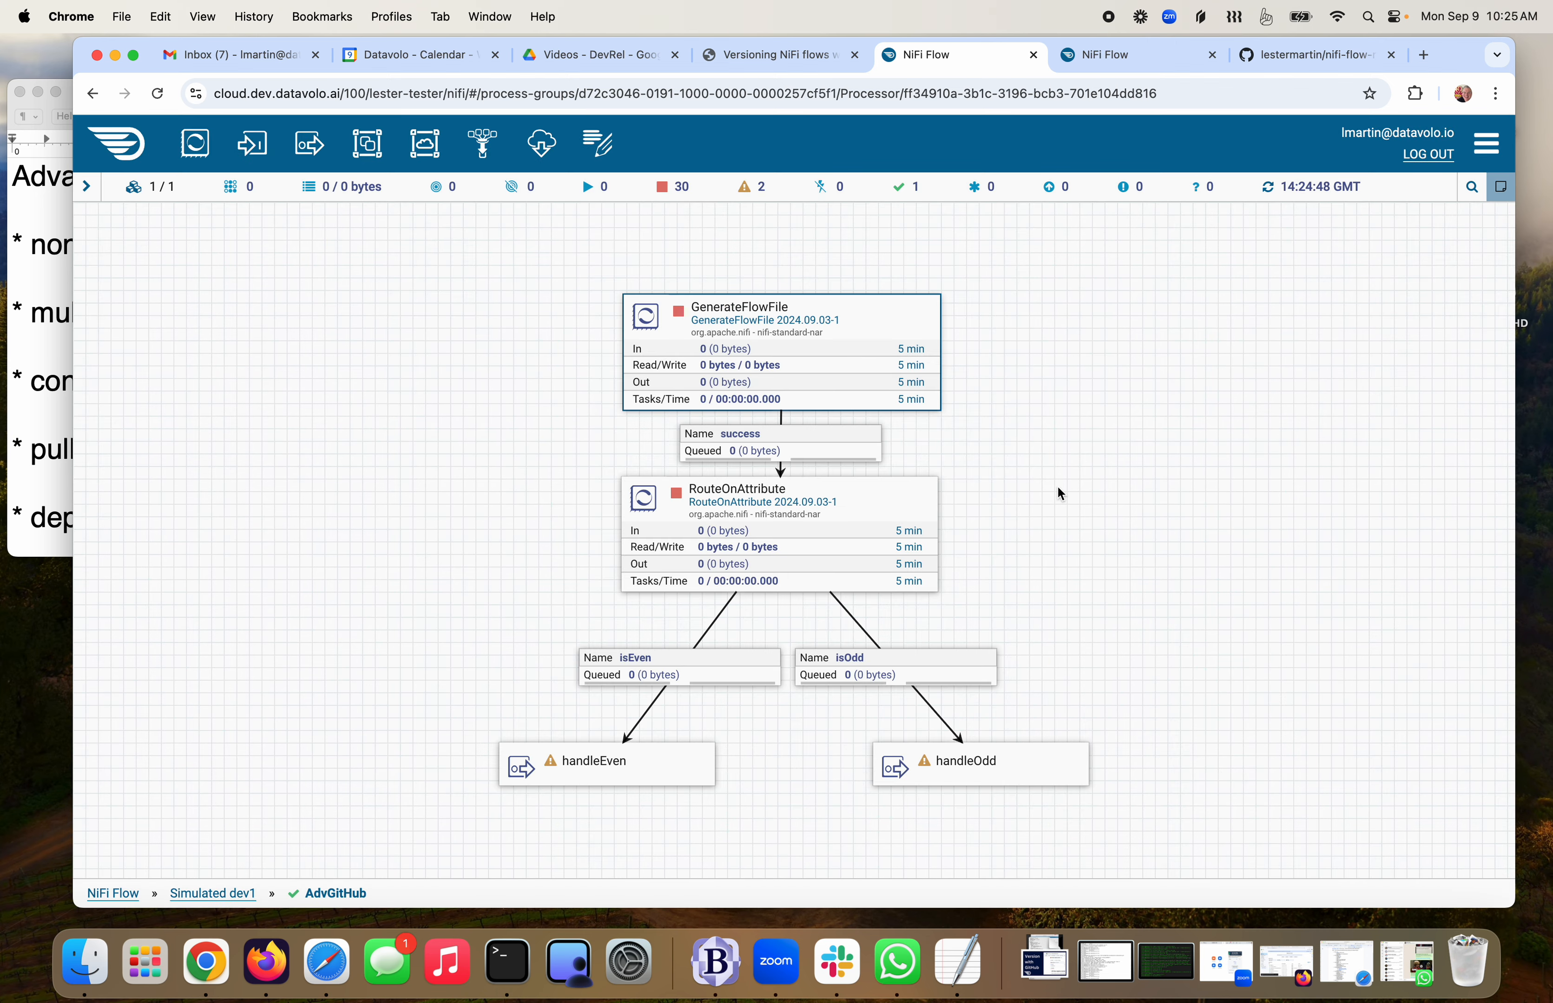
Return to Simulated dev1 and review the local changes of the AdvGitHub process group against its versioned flow
left_click(236, 894)
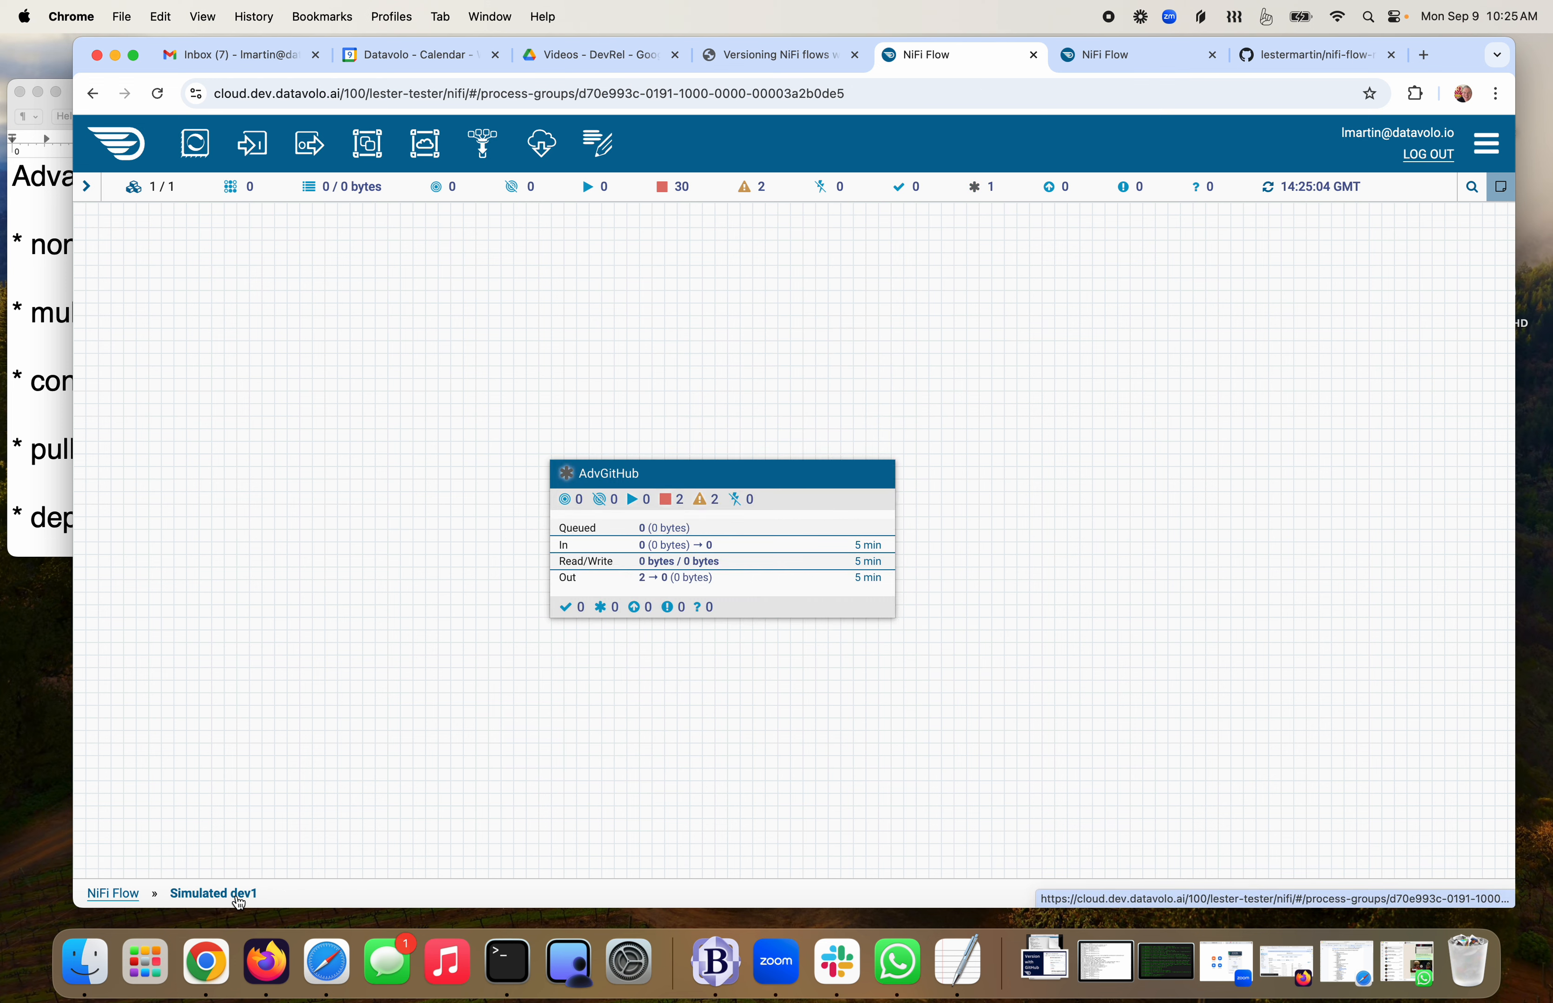
right_click(773, 491)
mouse_move(848, 439)
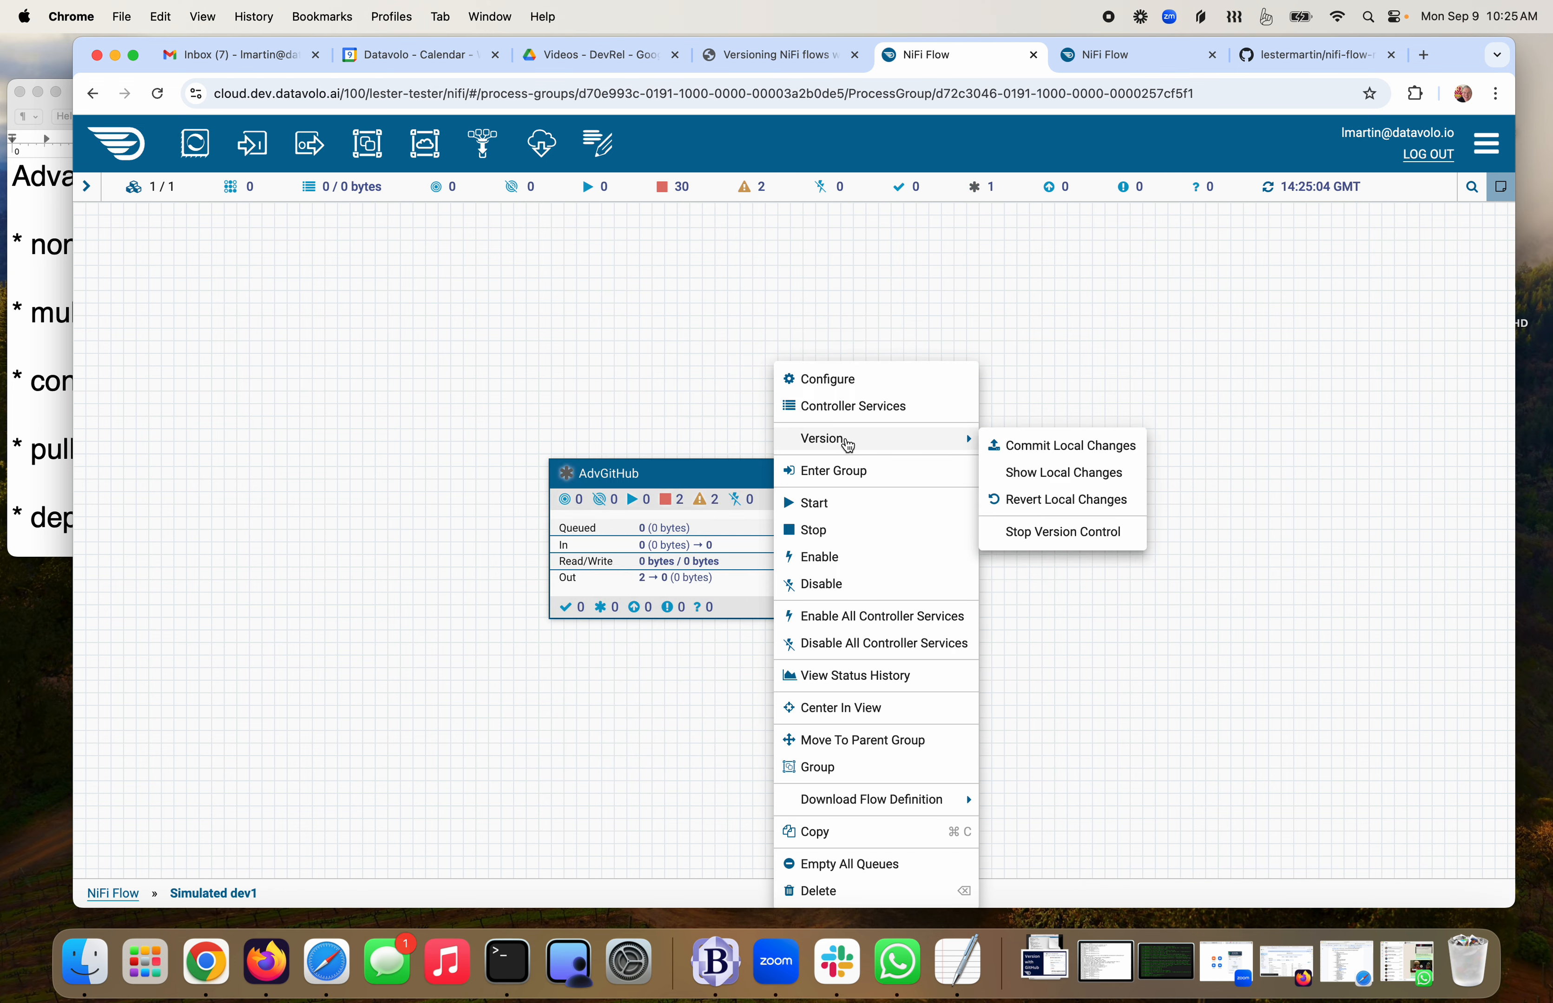
left_click(1065, 472)
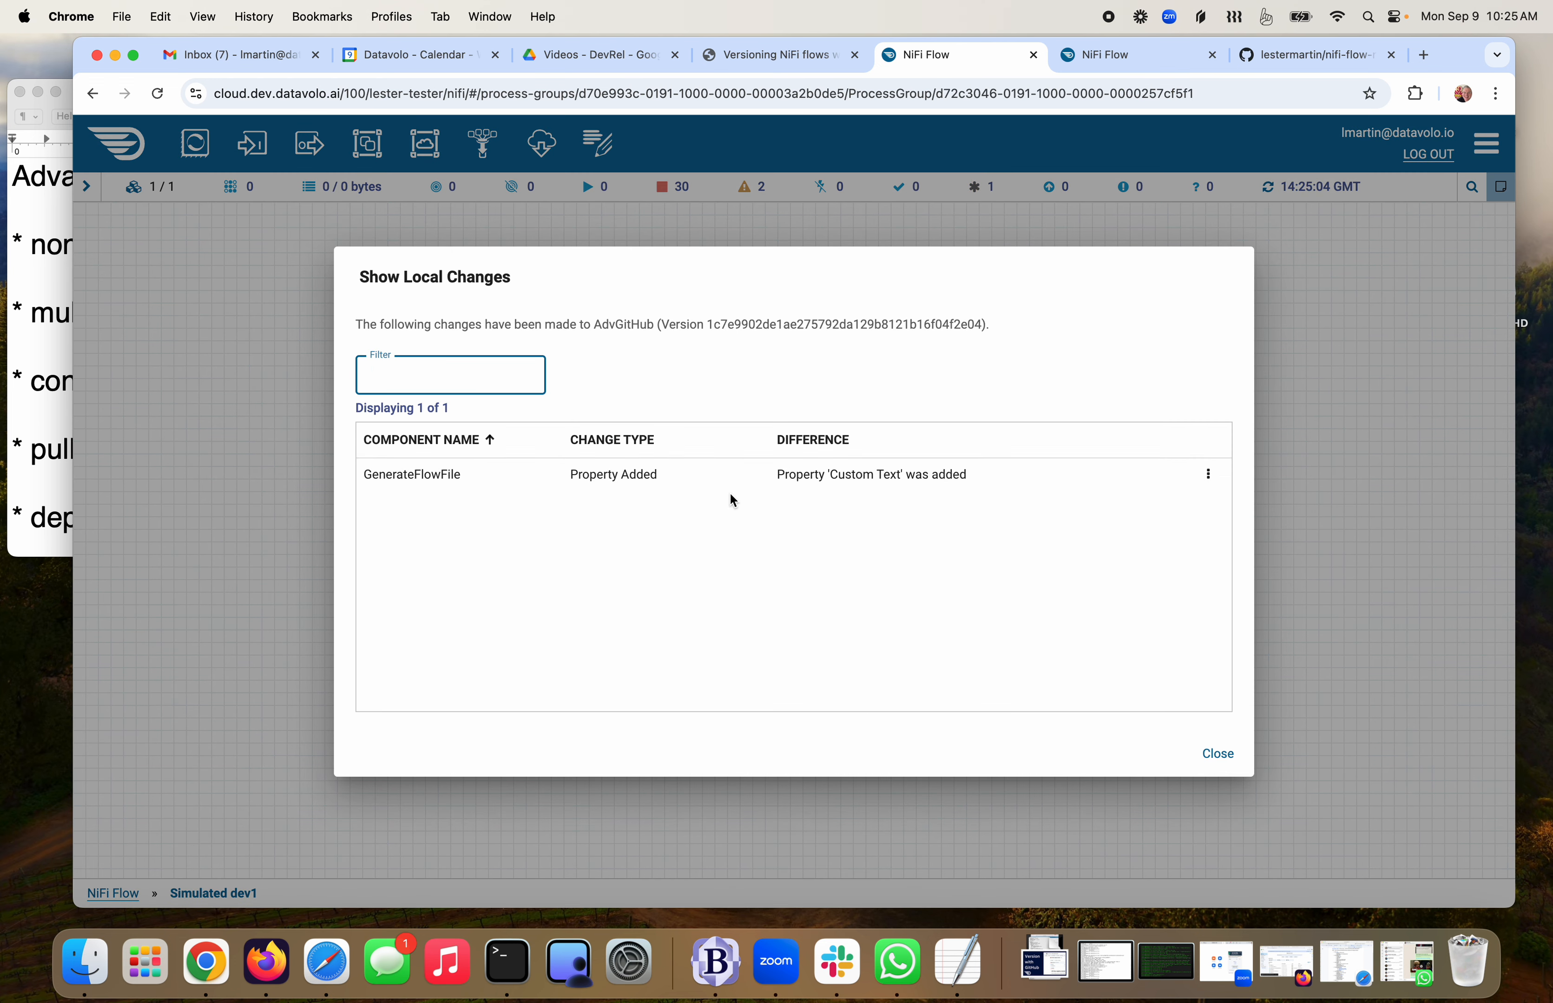
left_click(1217, 755)
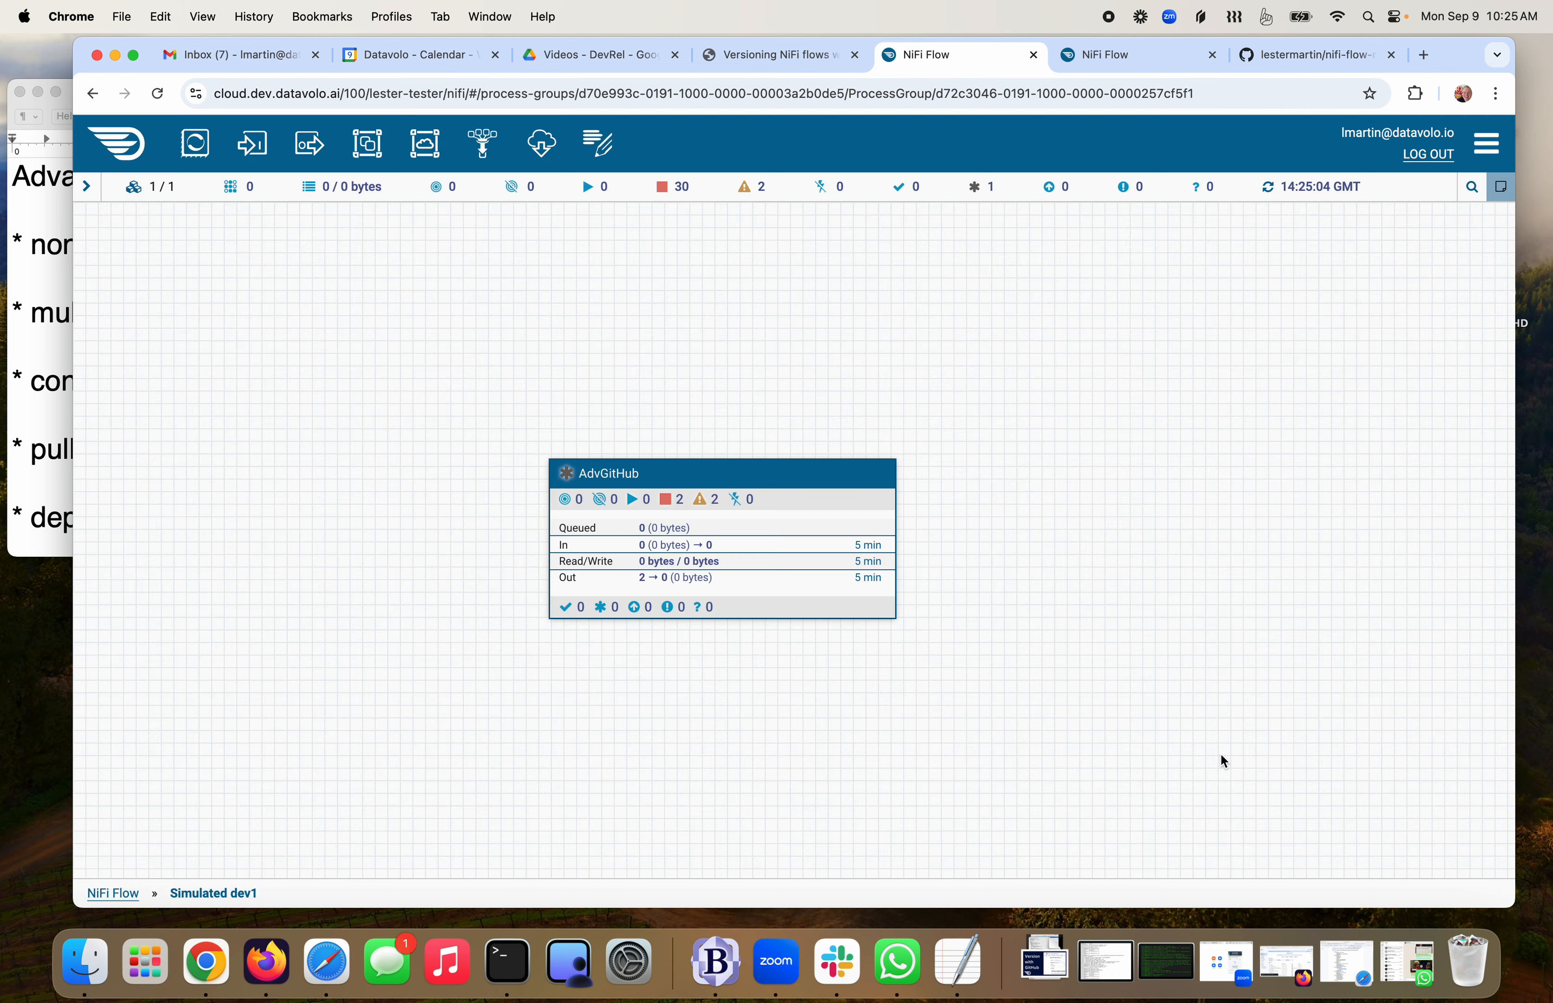
Commit the local changes of AdvGitHub in Simulated dev1 with the version comment "vA change"
right_click(838, 471)
mouse_move(910, 448)
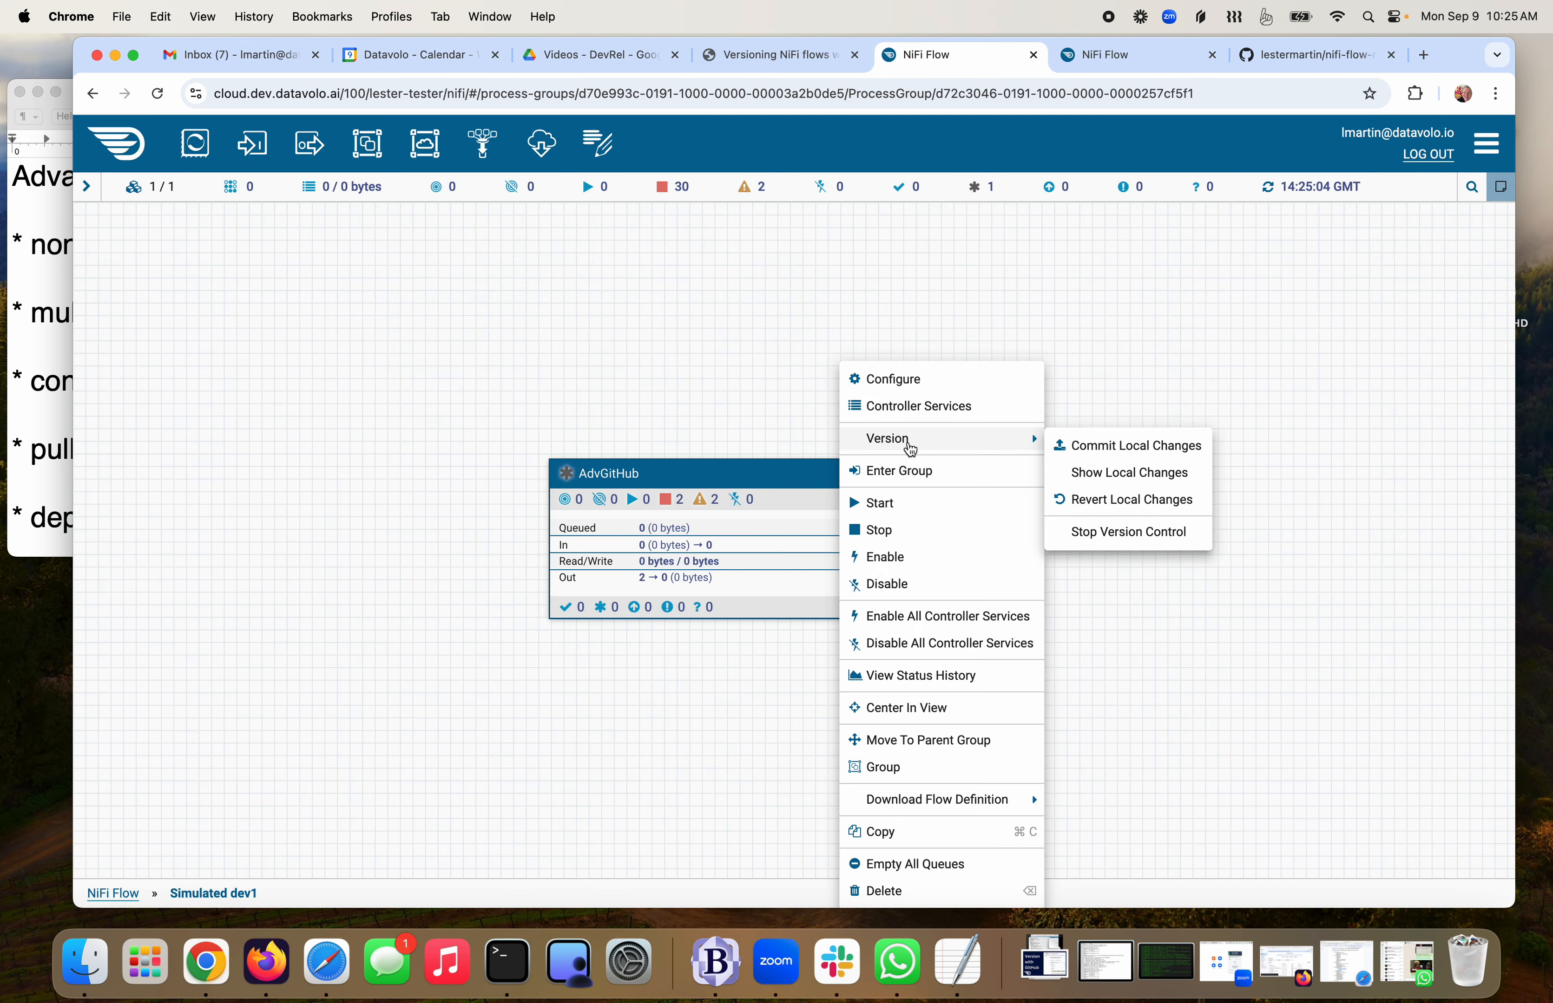
left_click(1114, 457)
type("vA change")
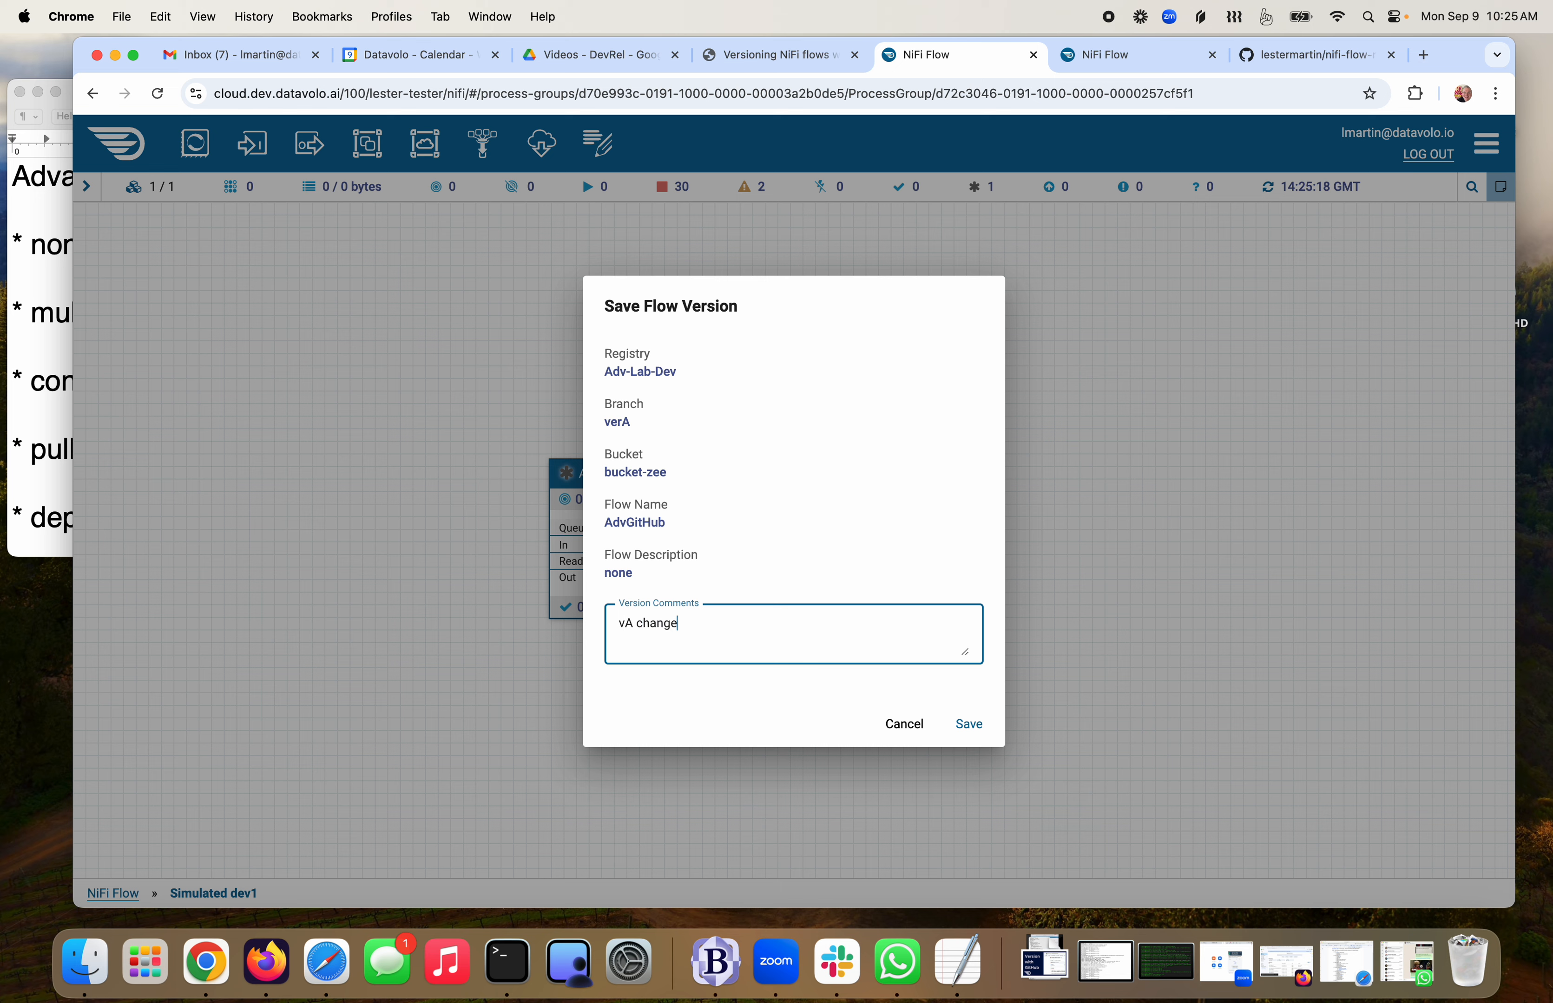
left_click(973, 728)
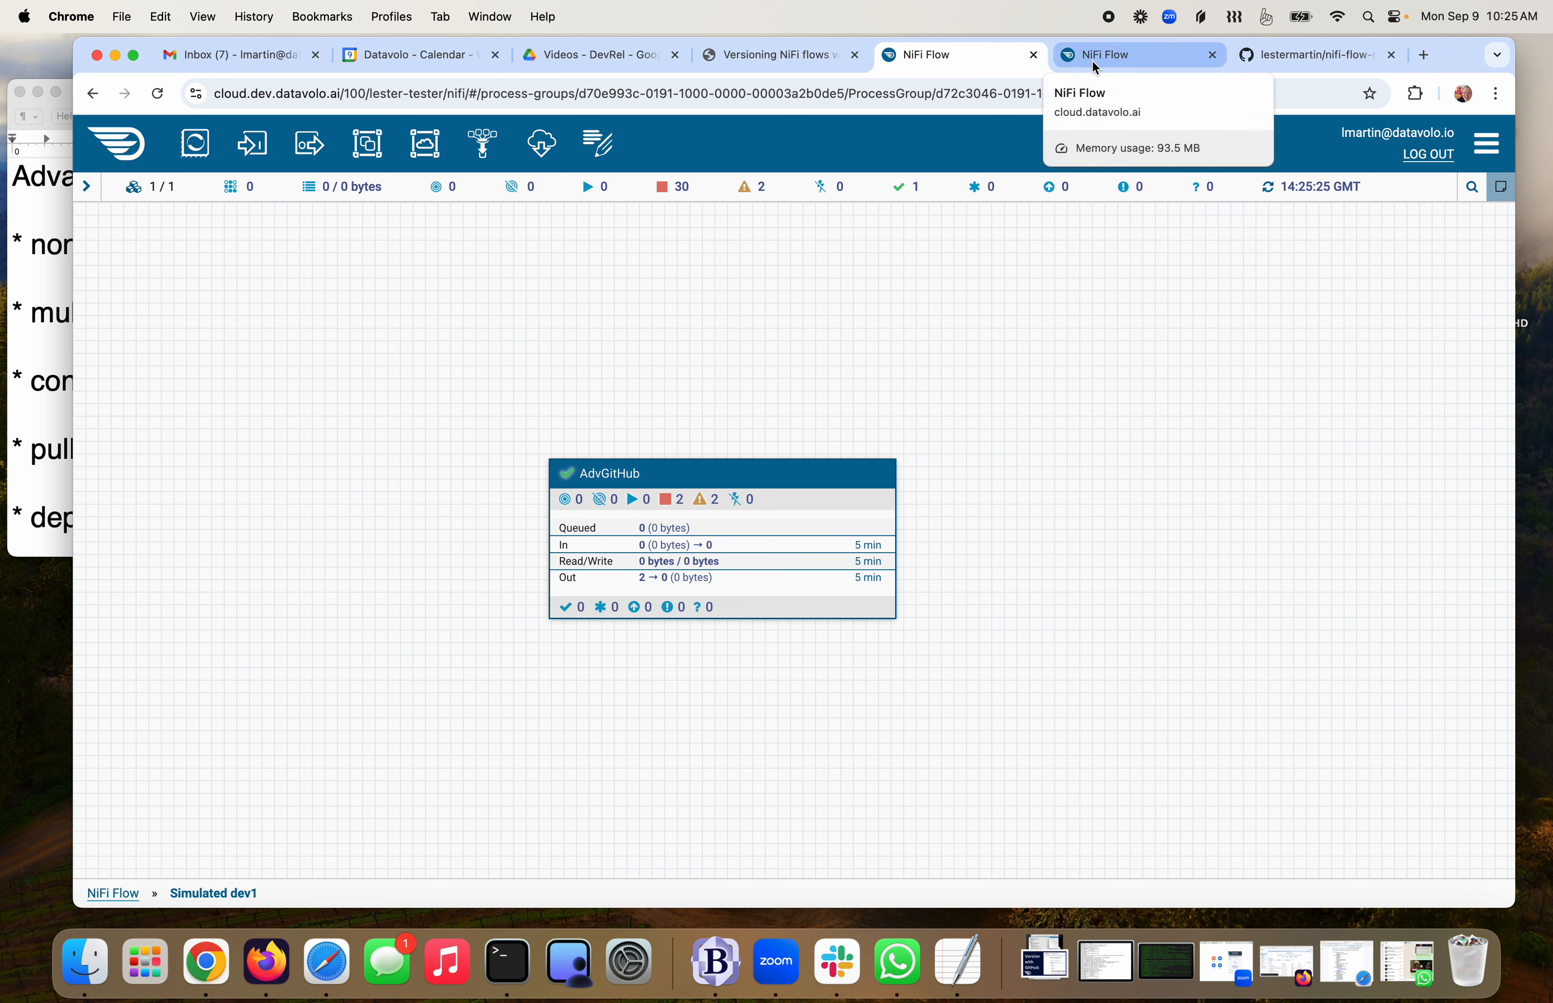
Switch to the nifi-flow-registry-tutorial repository on GitHub and create a branch named verB from main
left_click(1269, 53)
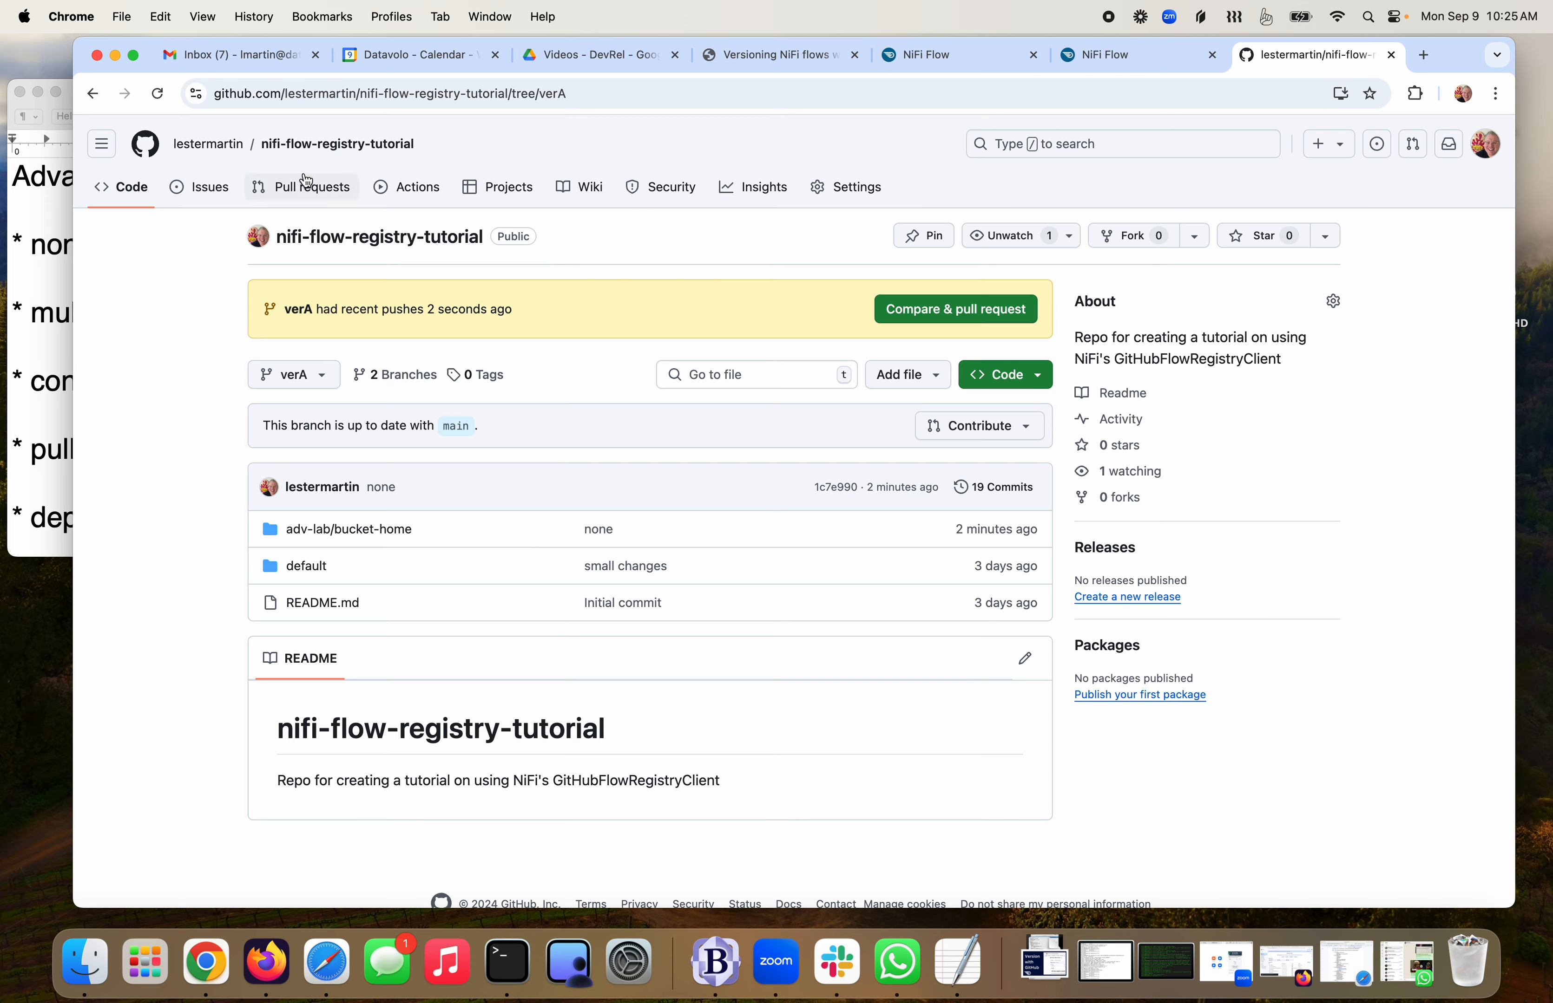
left_click(335, 152)
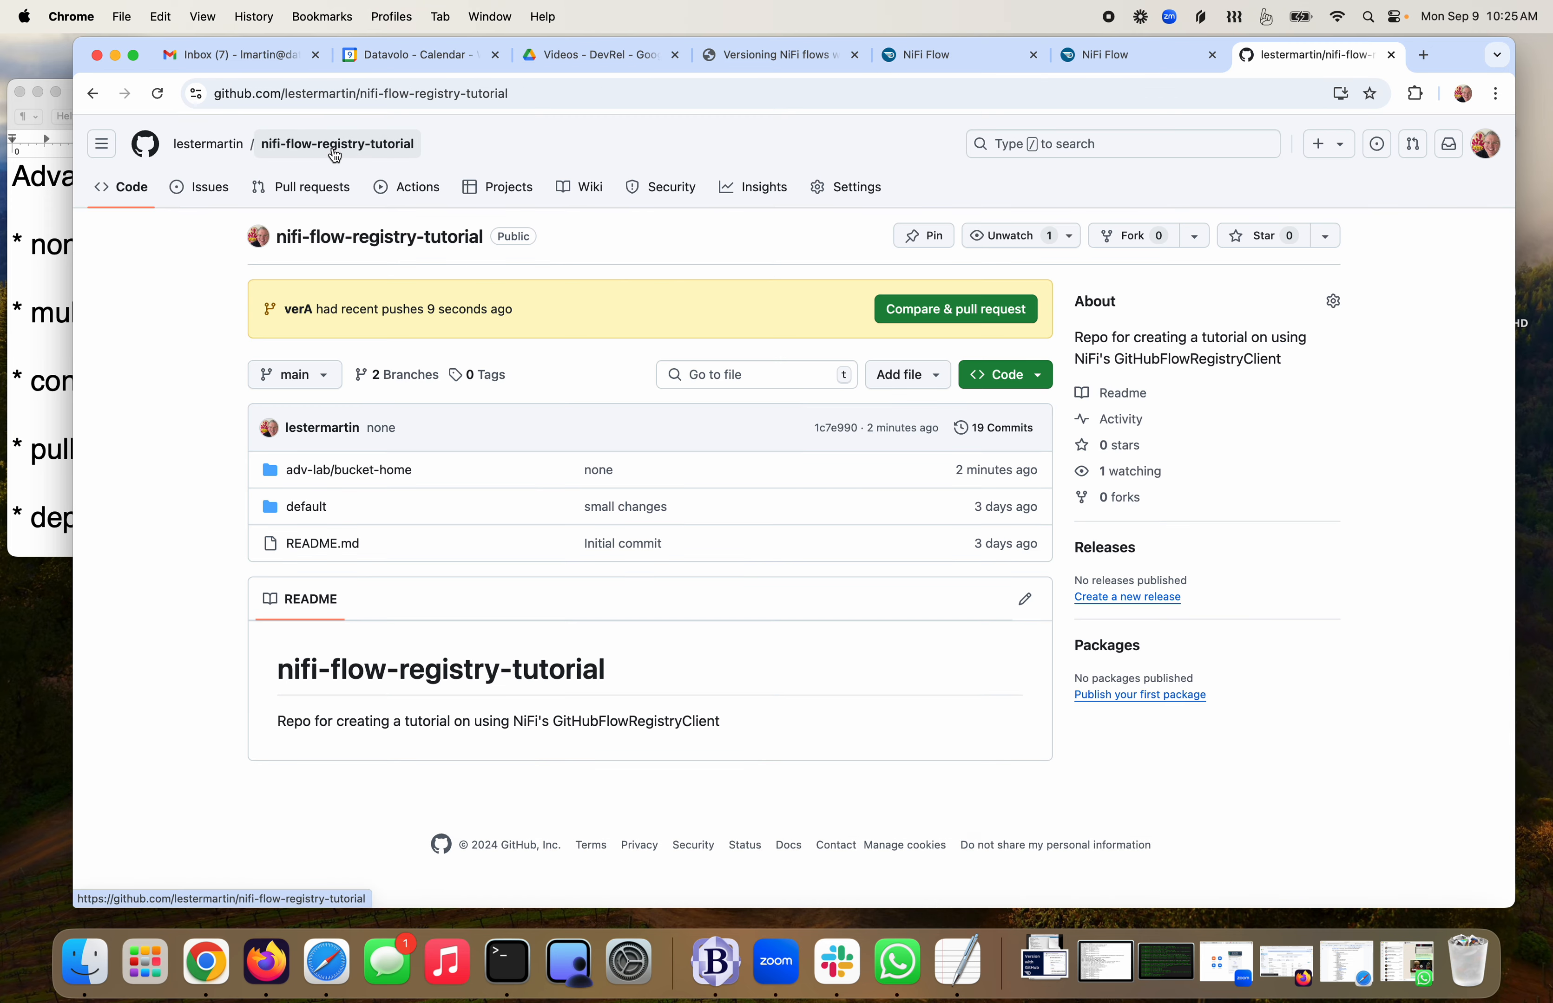
left_click(328, 385)
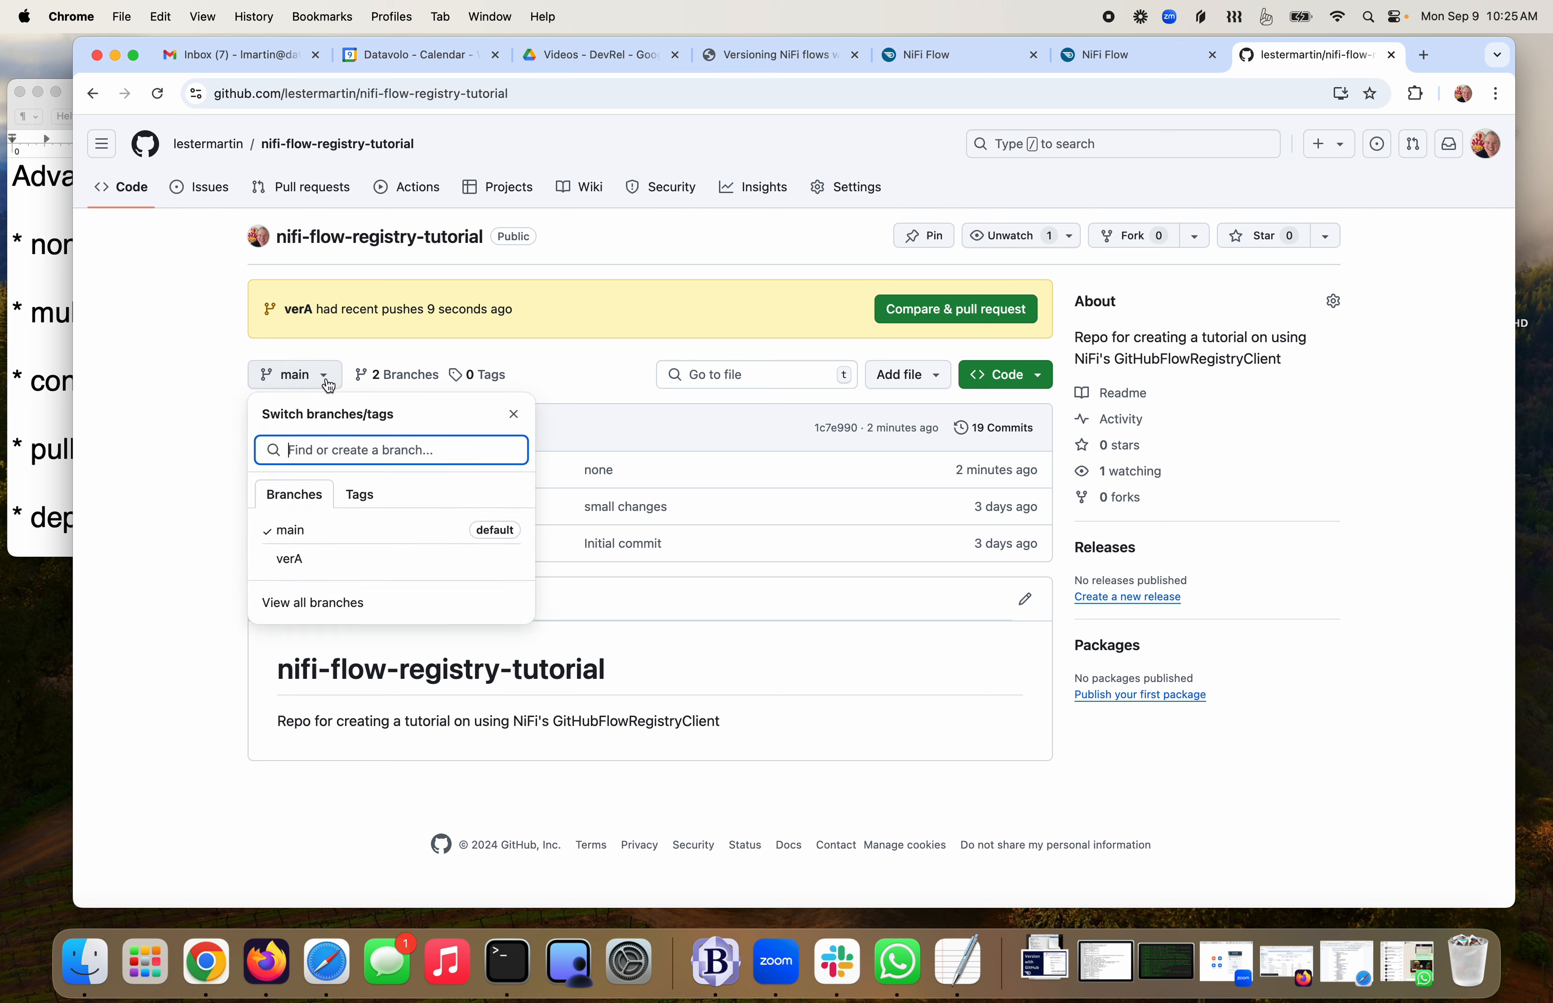
type("verB")
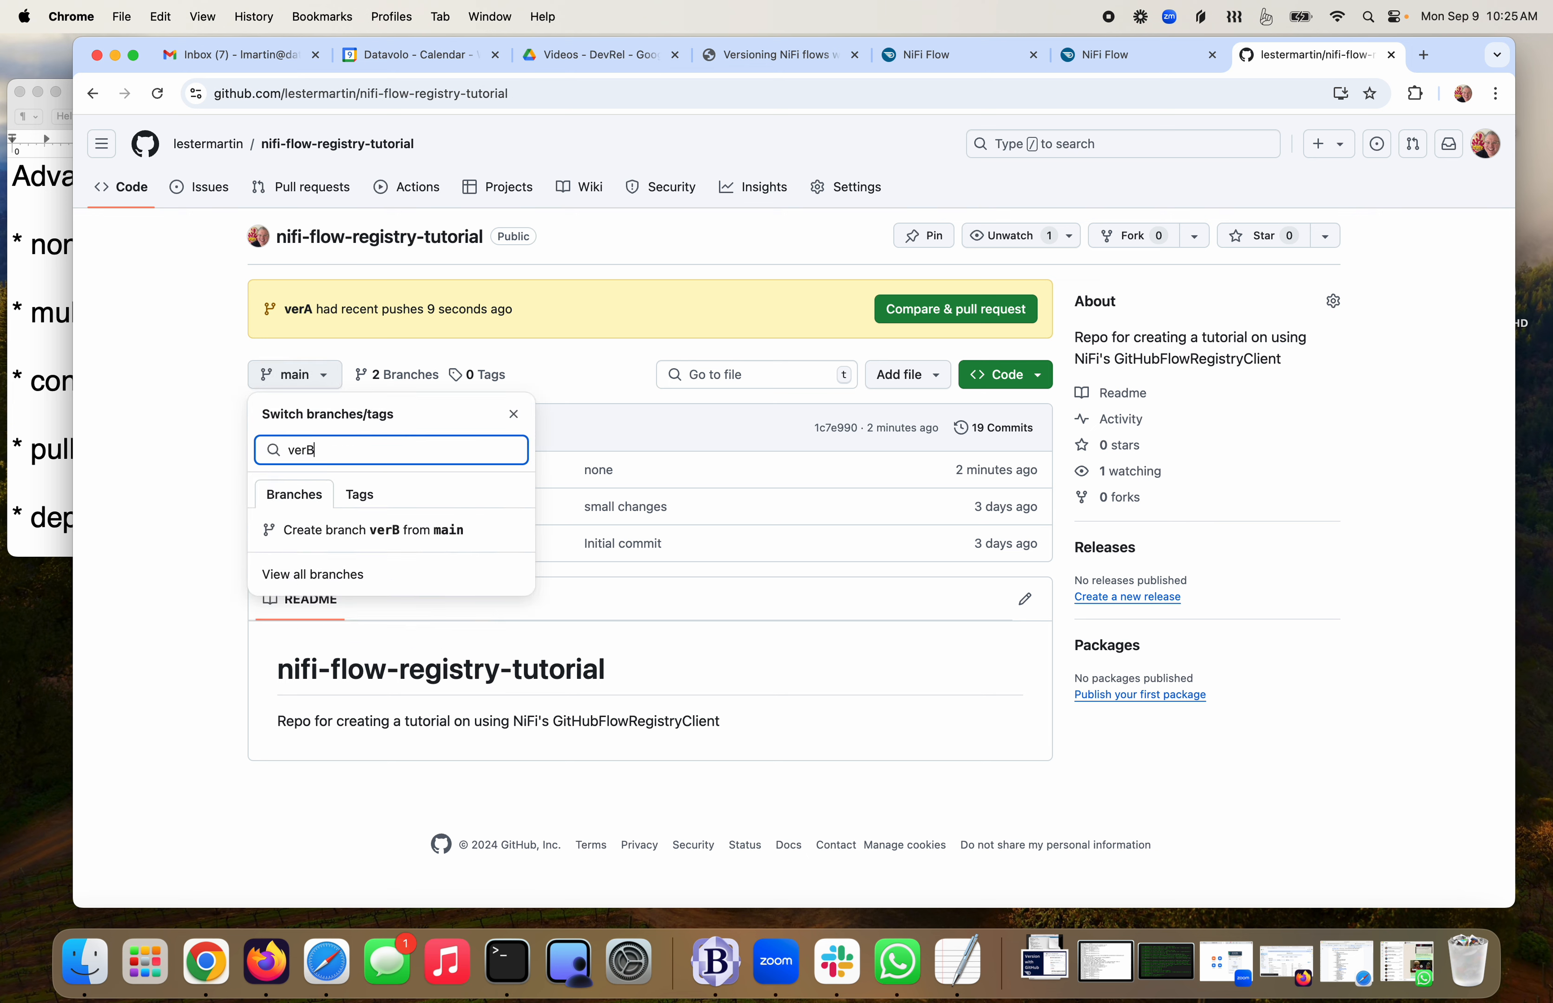
left_click(393, 539)
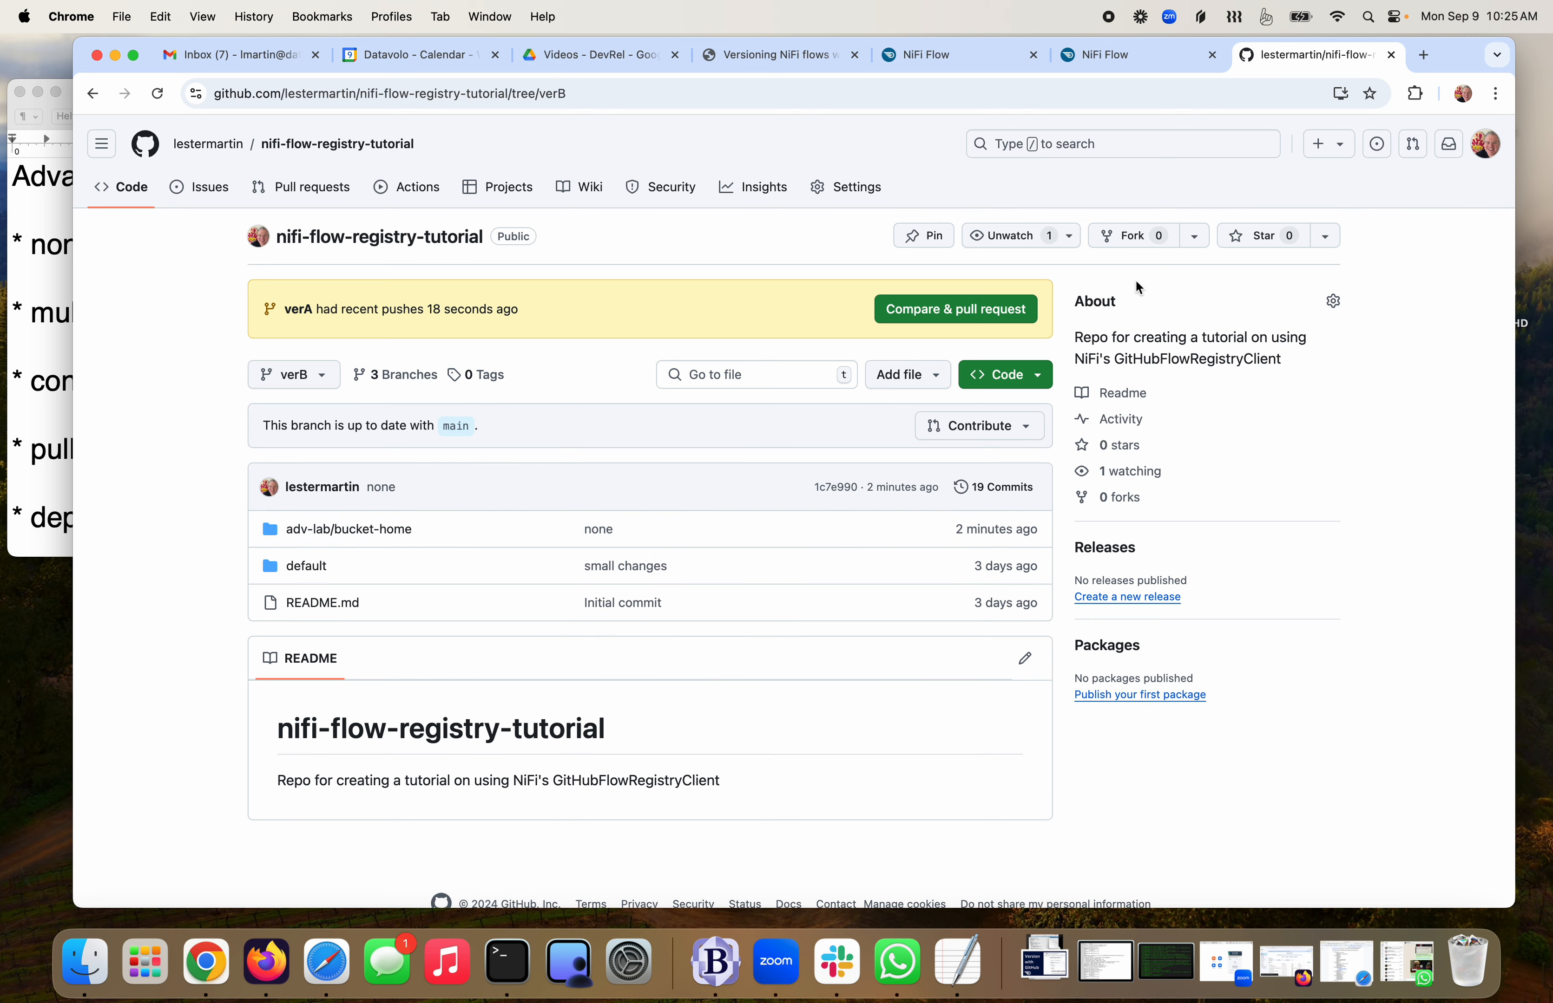
Switch back to the NiFi canvas and enter the Simulated dev2 process group from the root flow
left_click(984, 56)
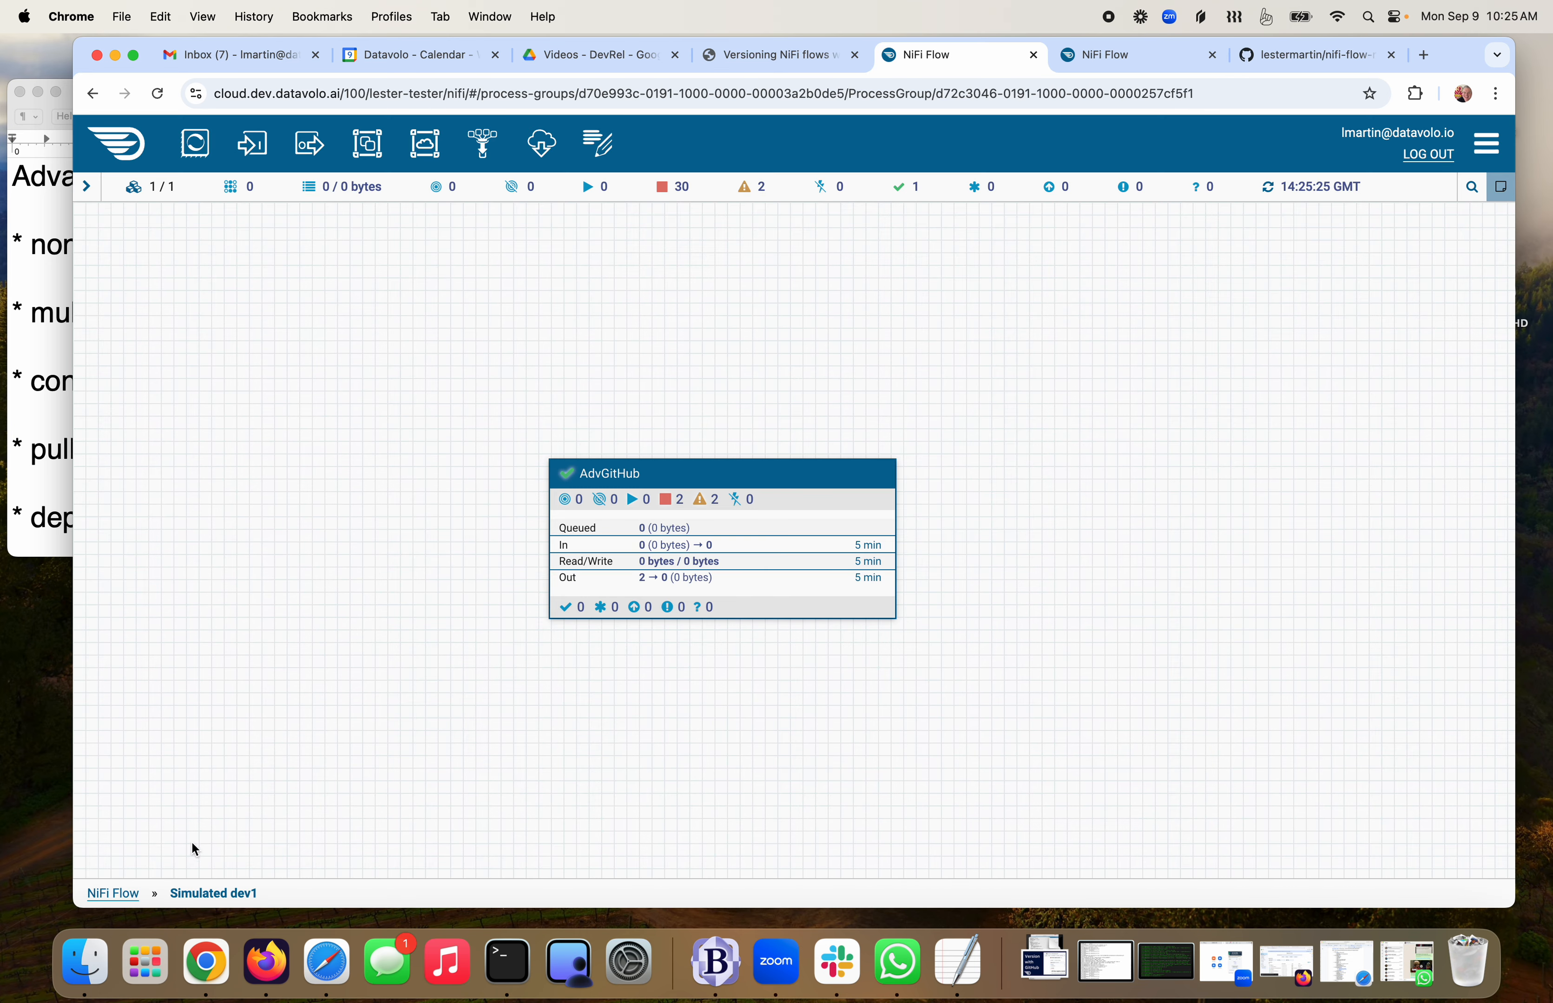
left_click(128, 903)
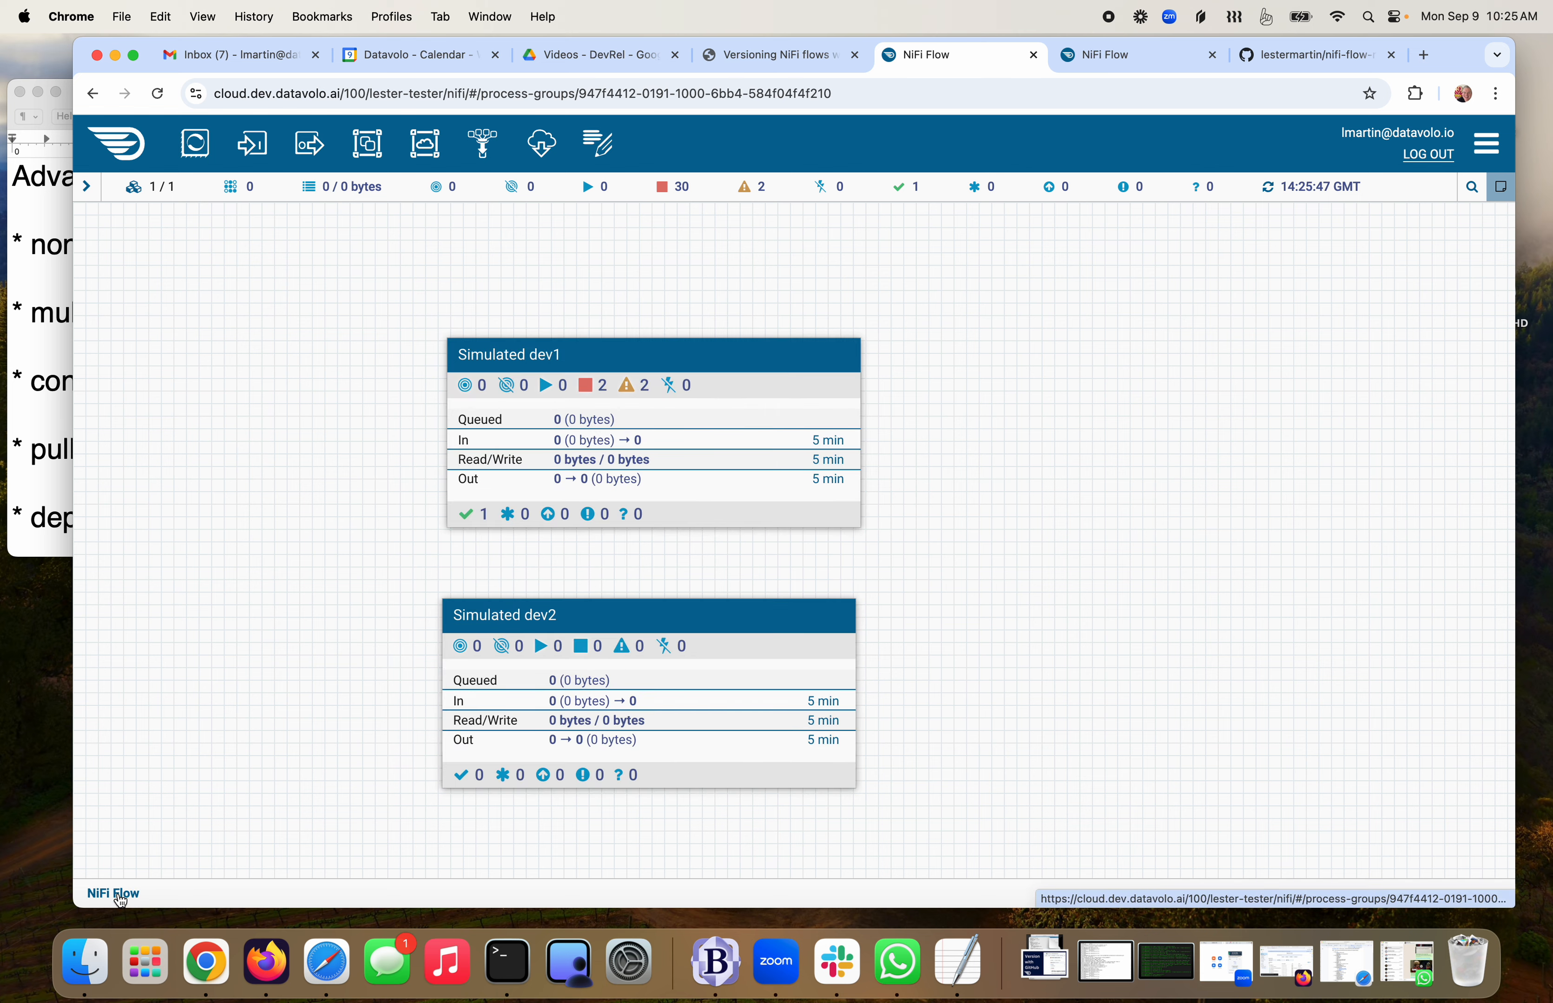
double_click(577, 623)
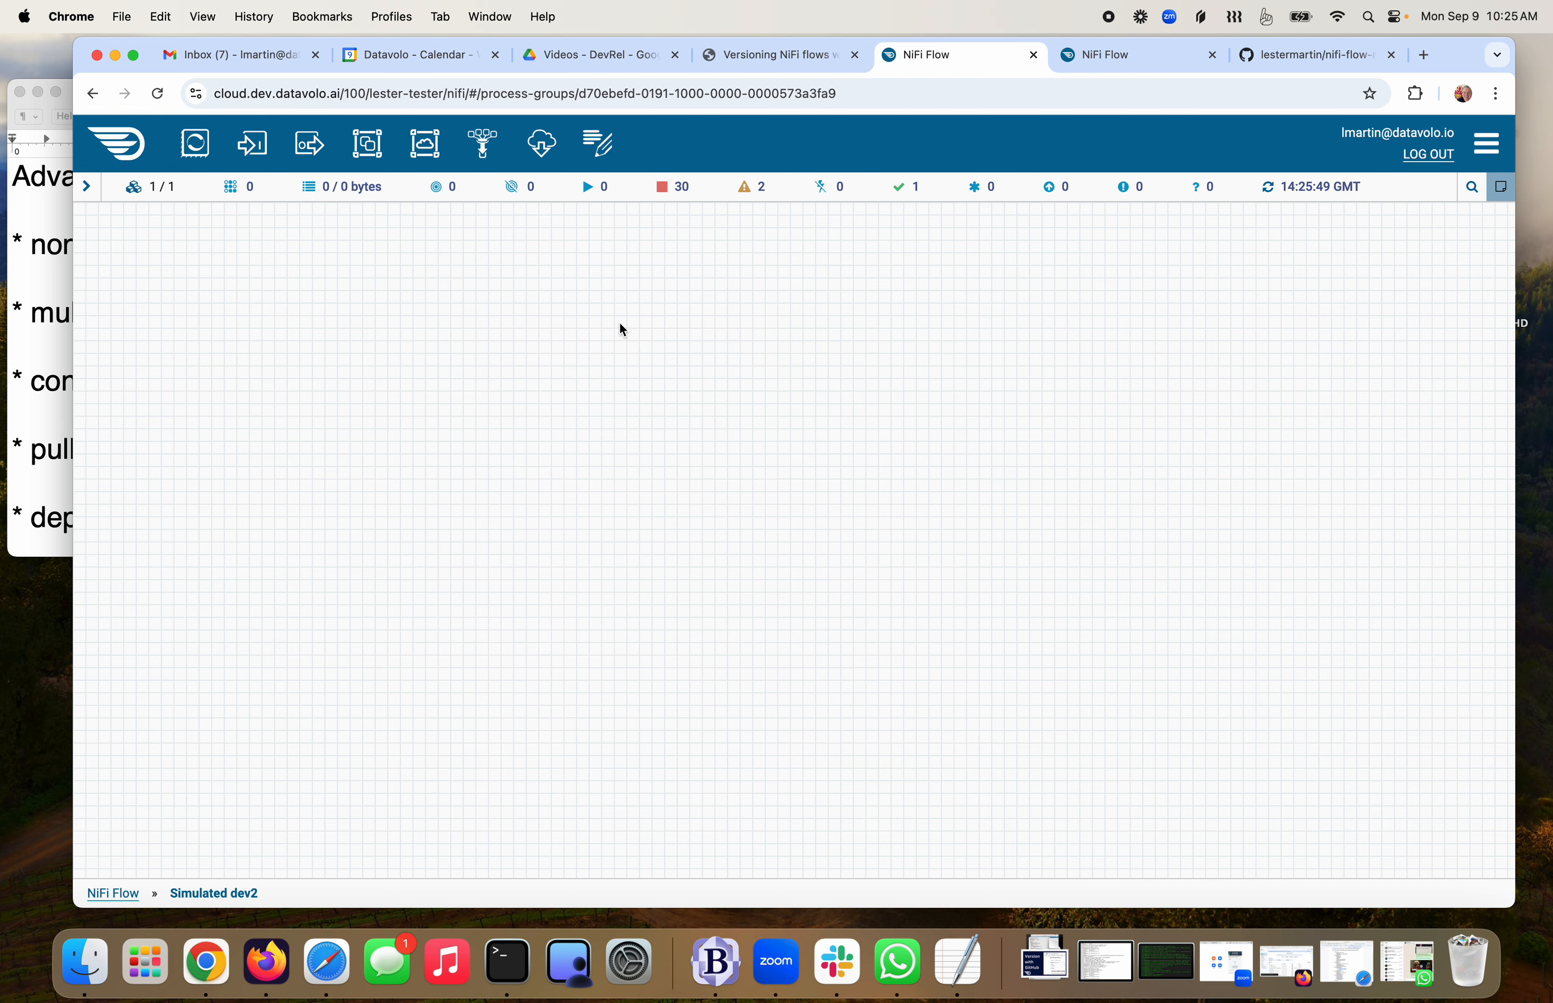
Import the AdvGitHub flow from the Adv-Lab-Dev registry into Simulated dev2, using branch verB and bucket bucket-zee
left_click_drag(541, 142, 454, 447)
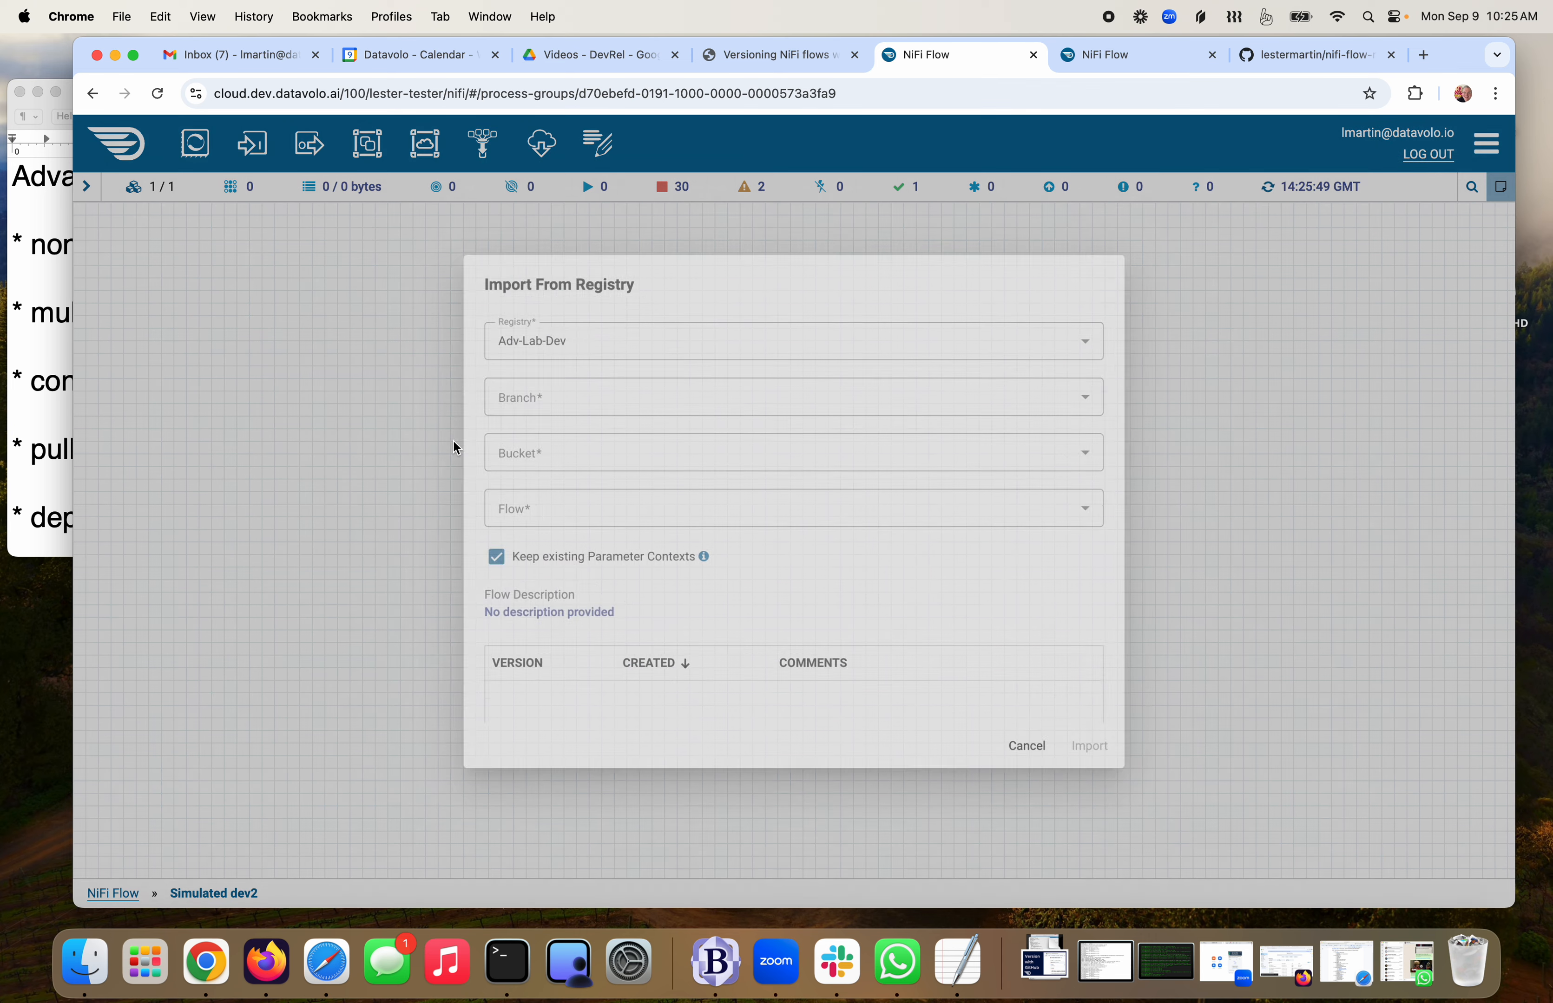
left_click(540, 396)
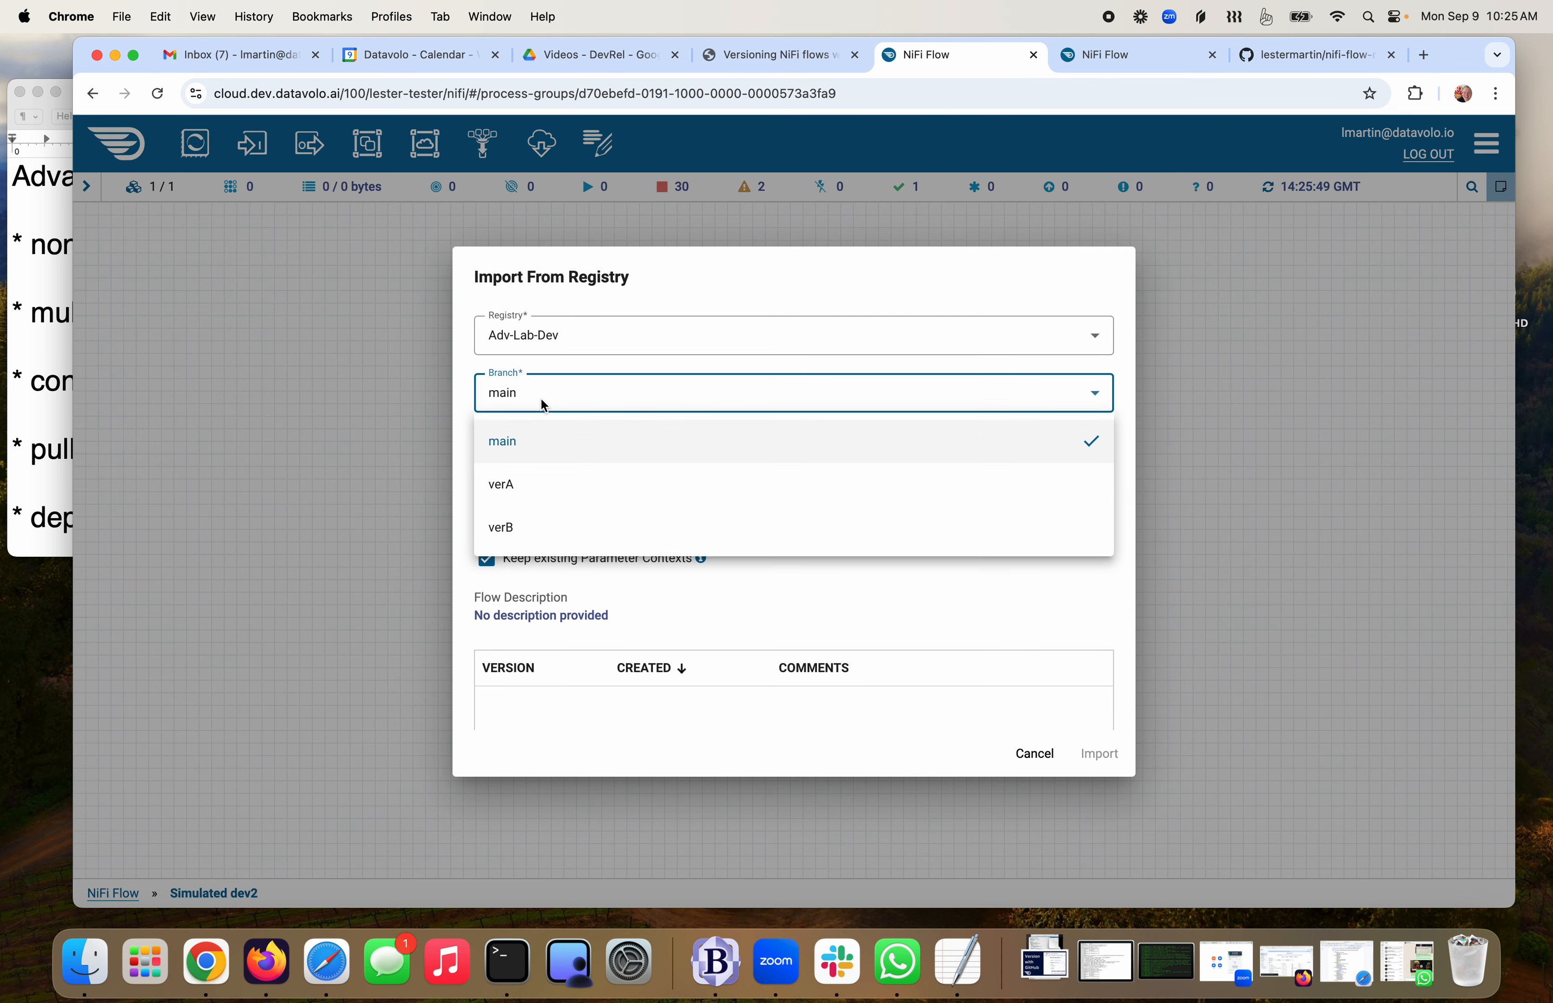
left_click(521, 530)
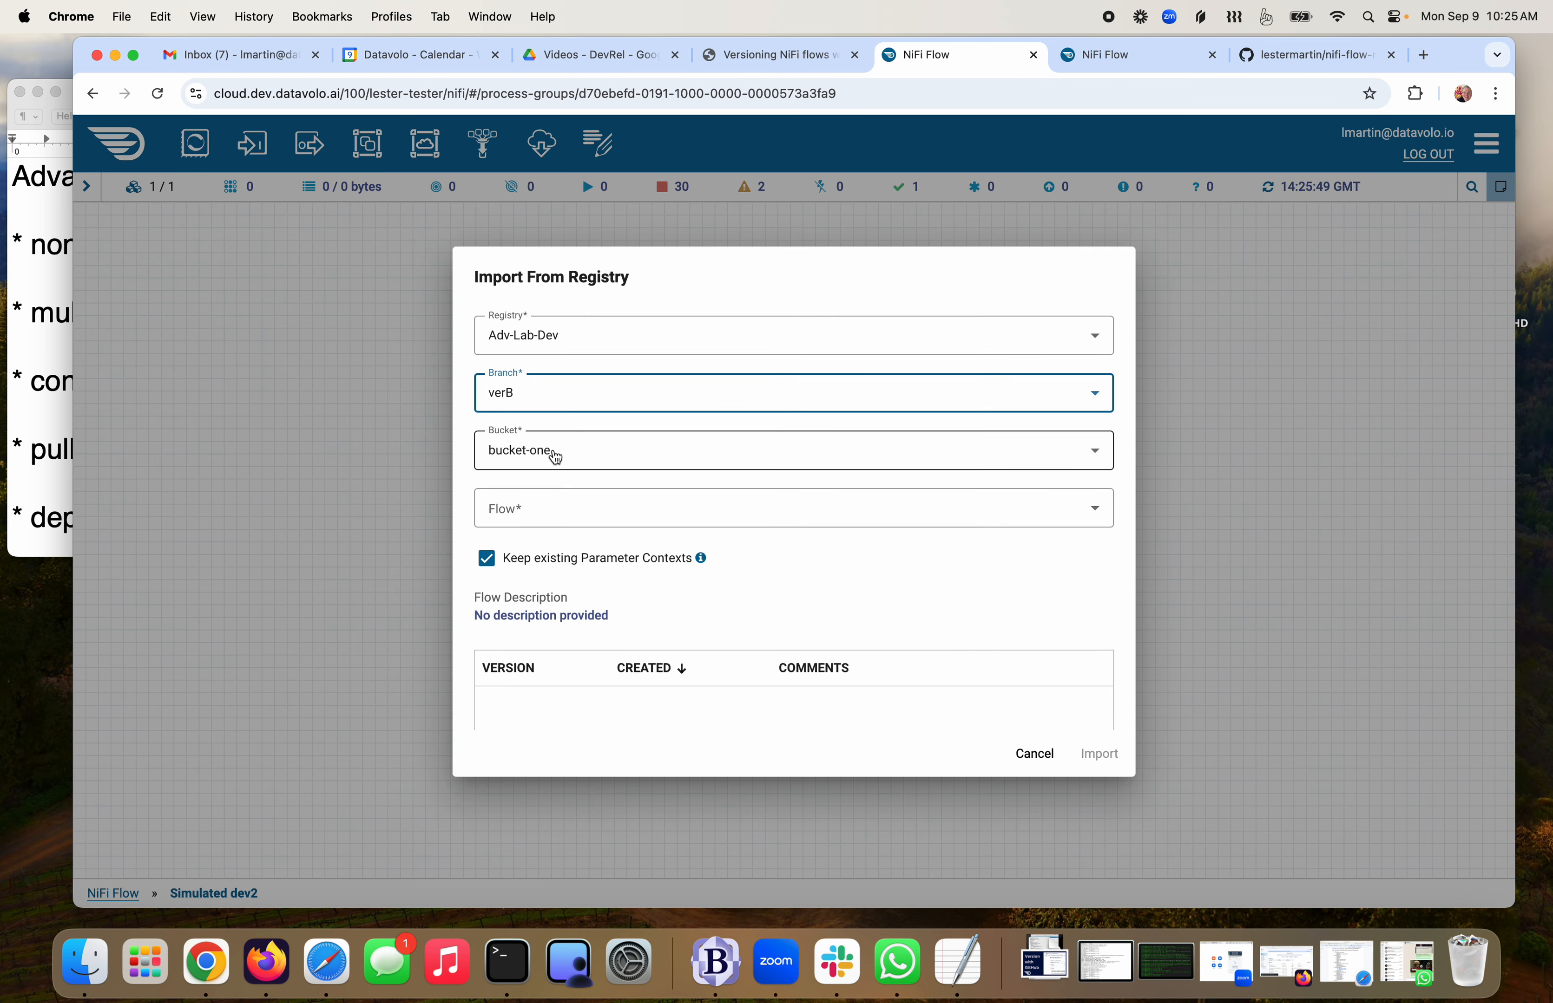
left_click(557, 457)
left_click(534, 589)
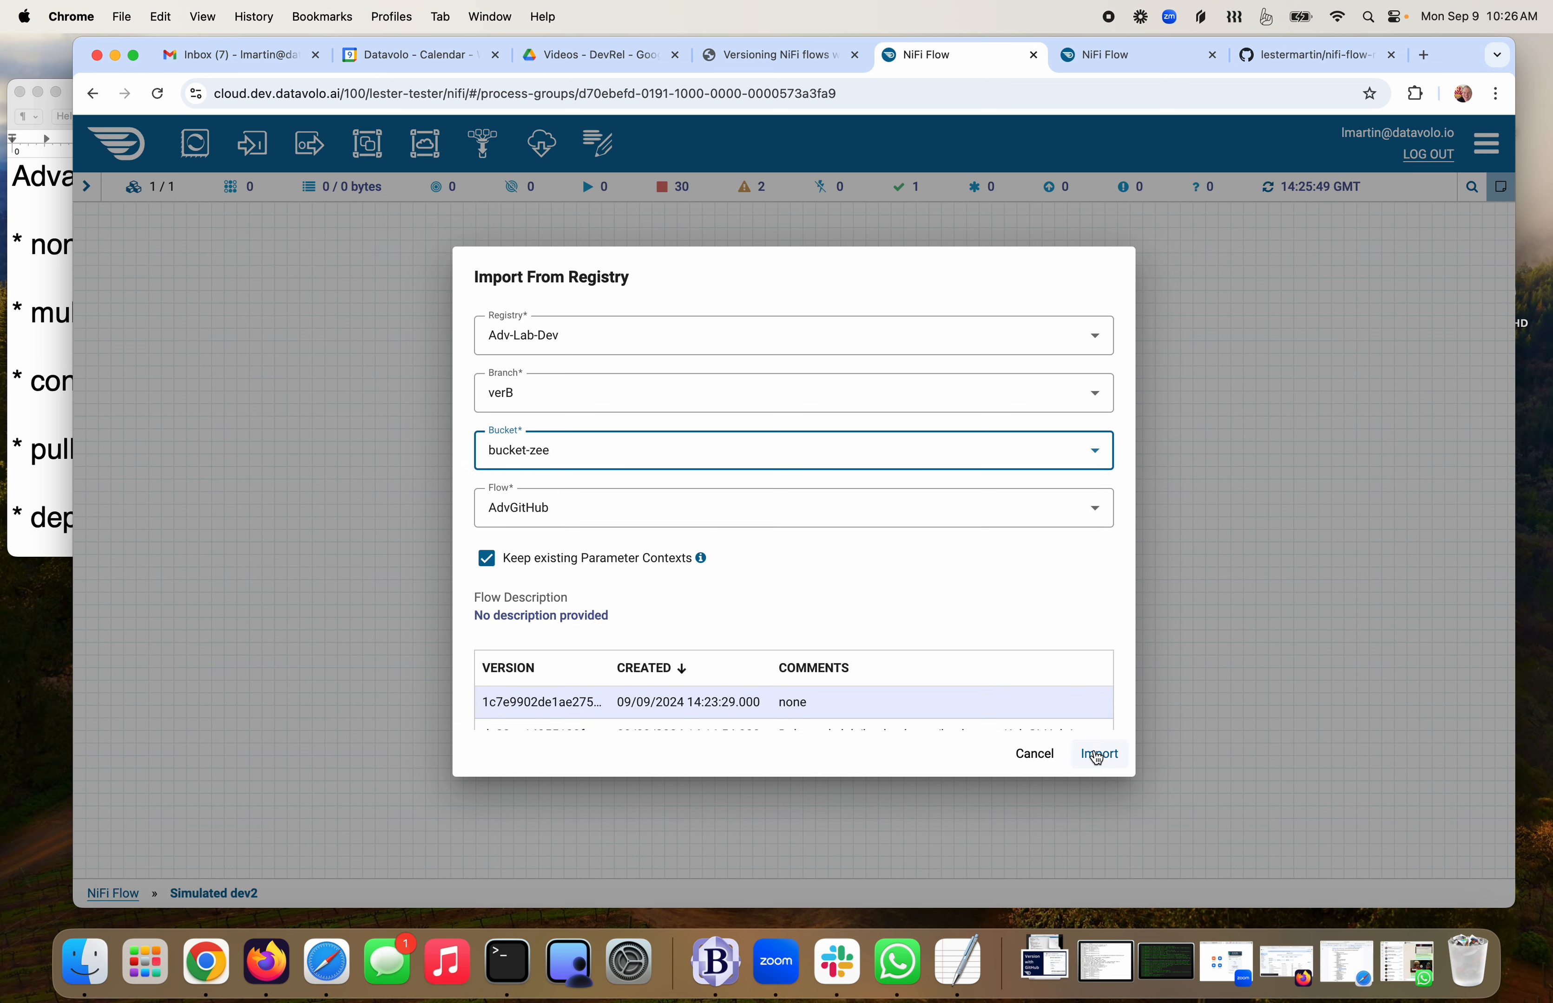
left_click(1096, 756)
Enter the imported AdvGitHub group and copy the isEven expression from the RouteOnAttribute processor's properties
left_click(624, 525)
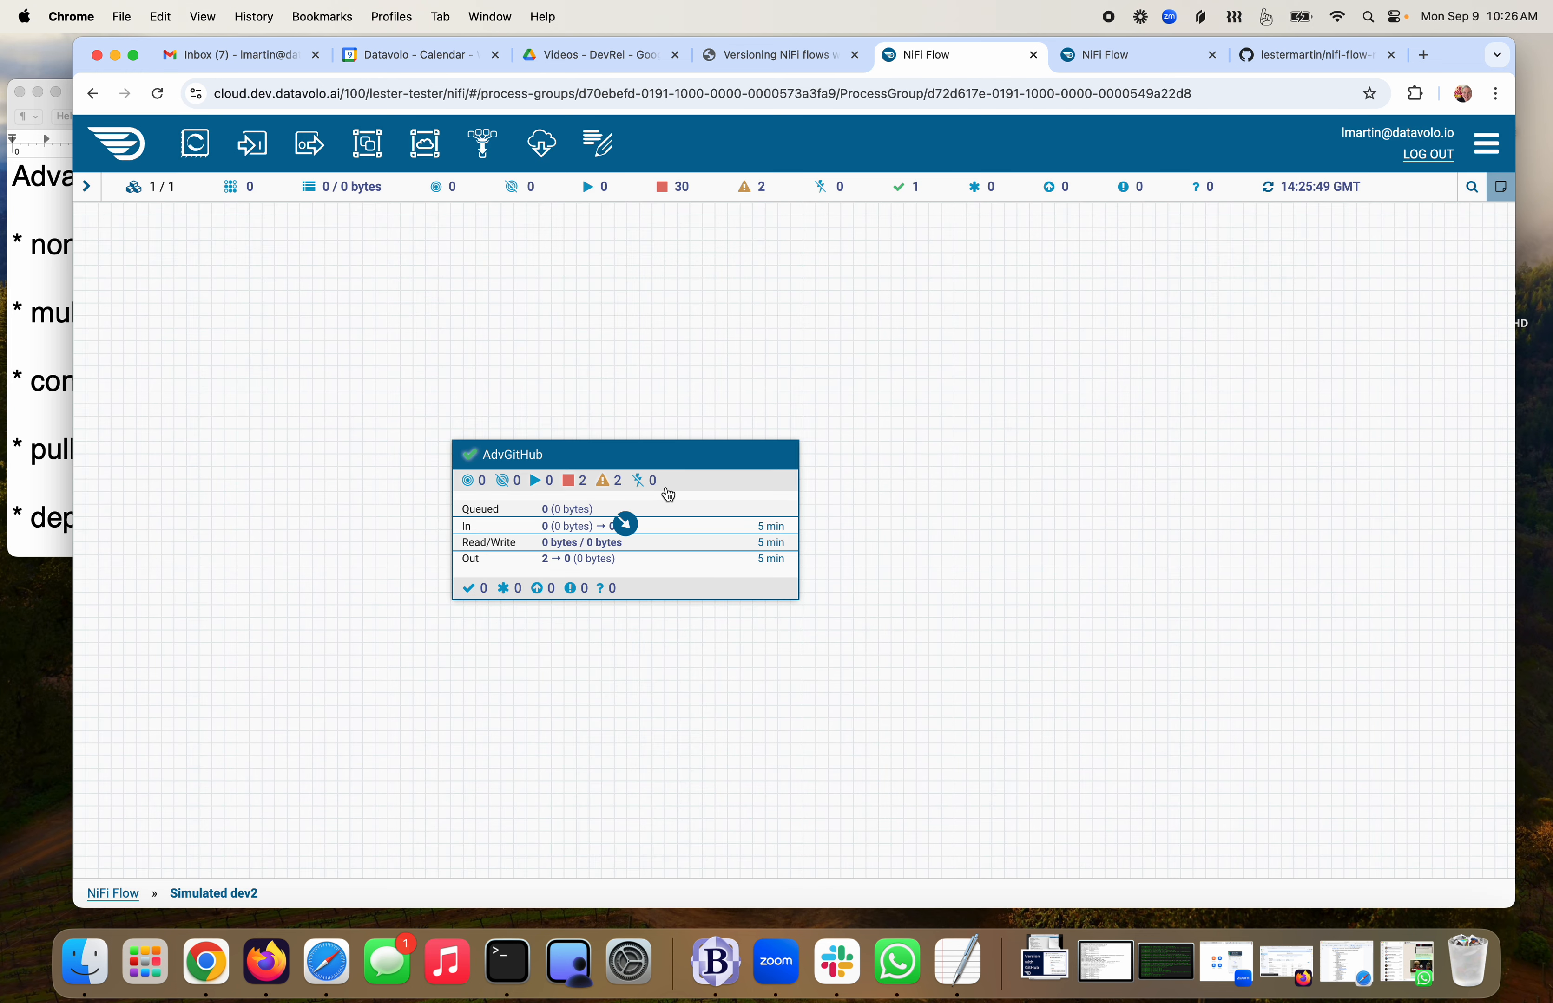
double_click(654, 450)
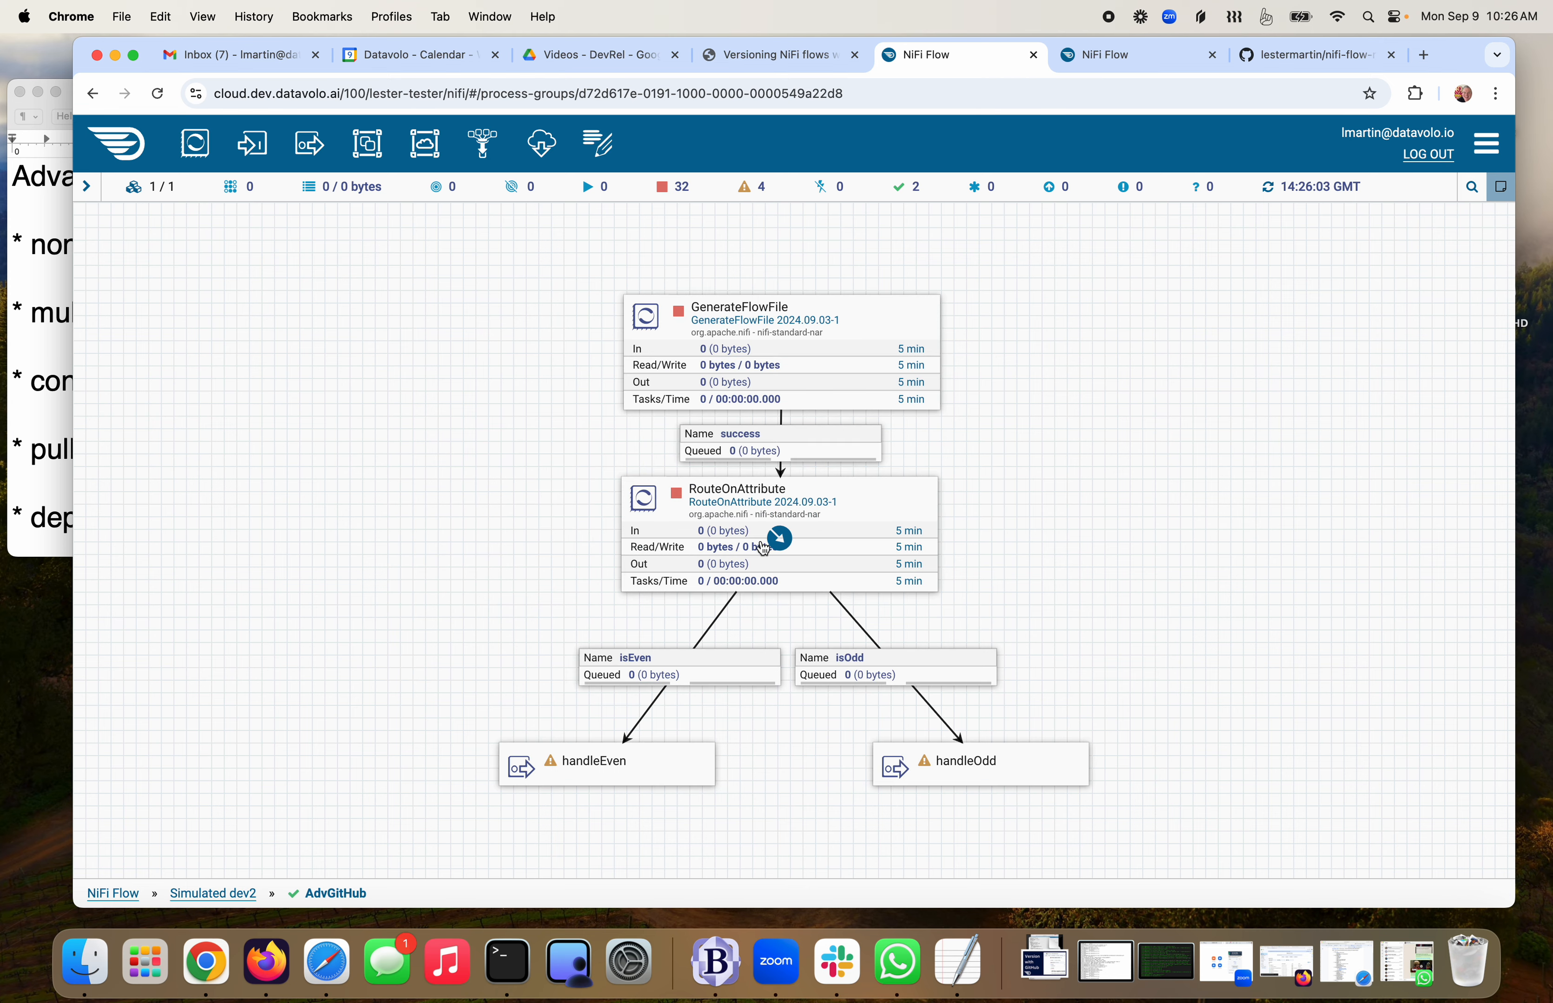
double_click(860, 515)
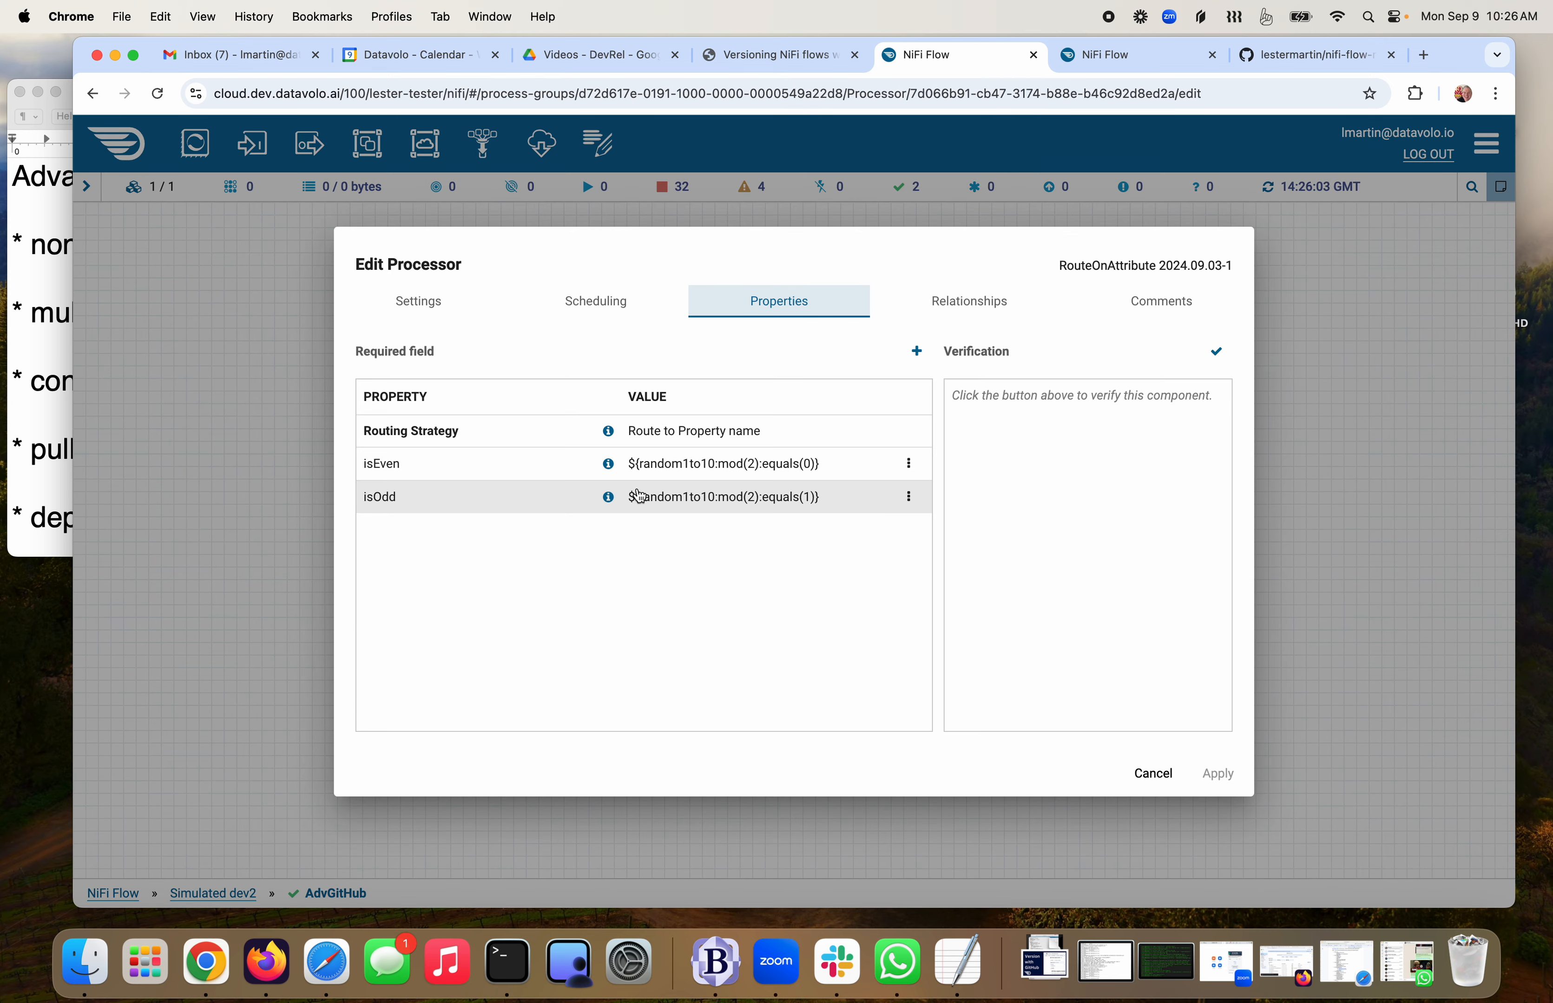
left_click(681, 464)
key("super+c")
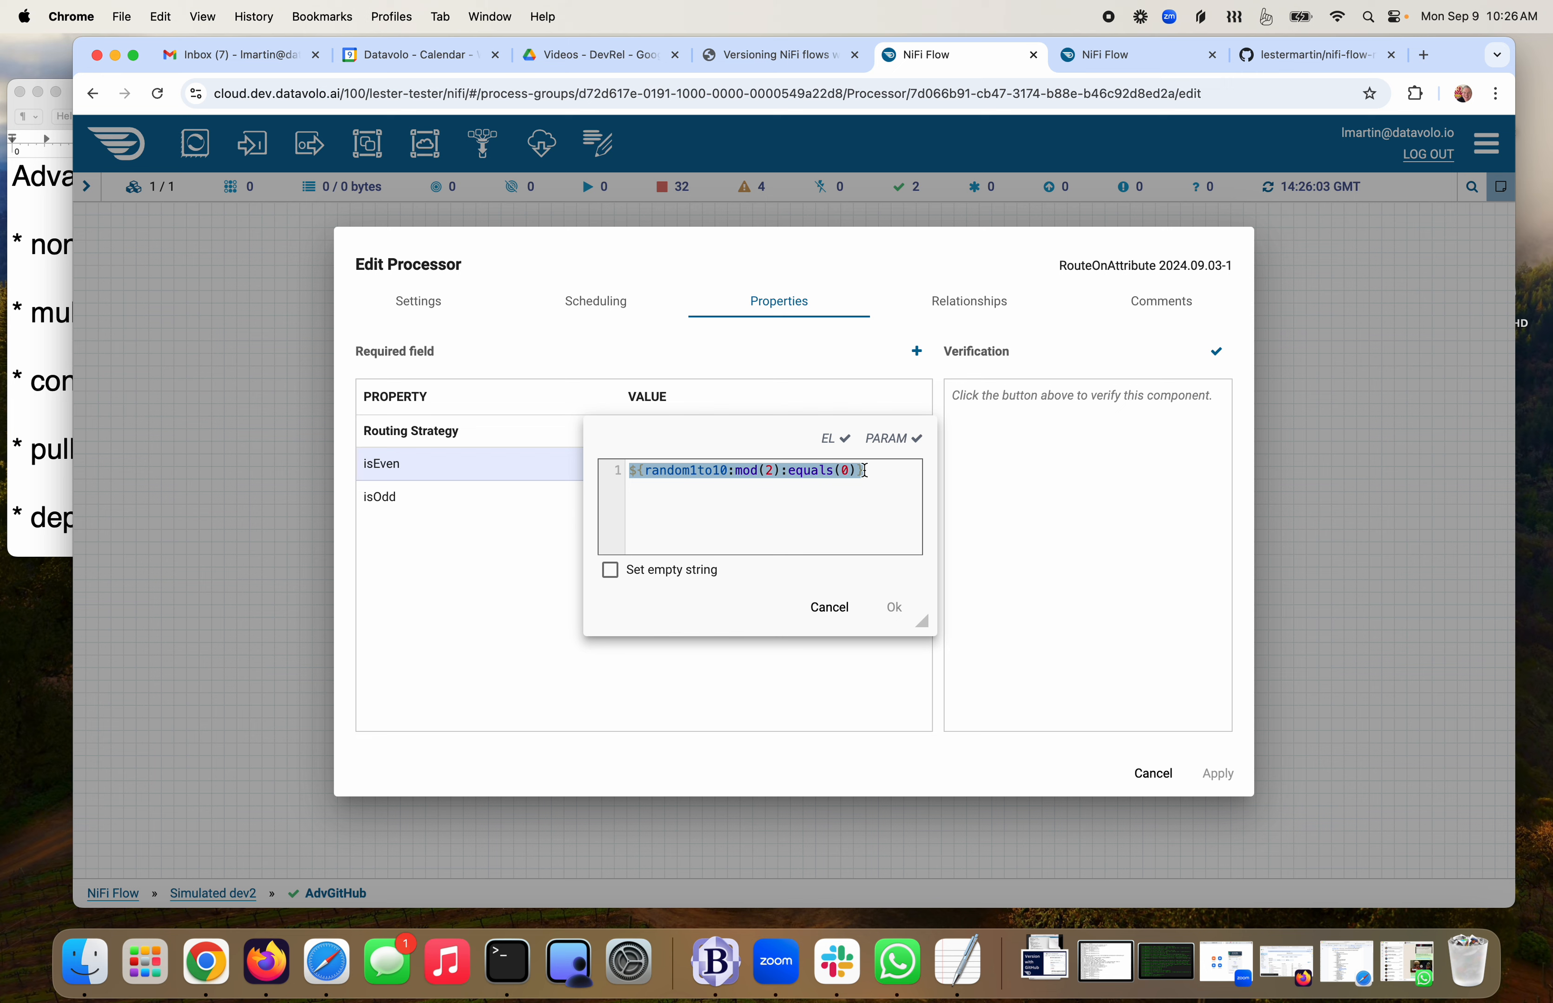
left_click(829, 607)
Add a dividesByThree property to RouteOnAttribute with the value ${random1to10:mod(3):equals(0)} and apply it
left_click(916, 351)
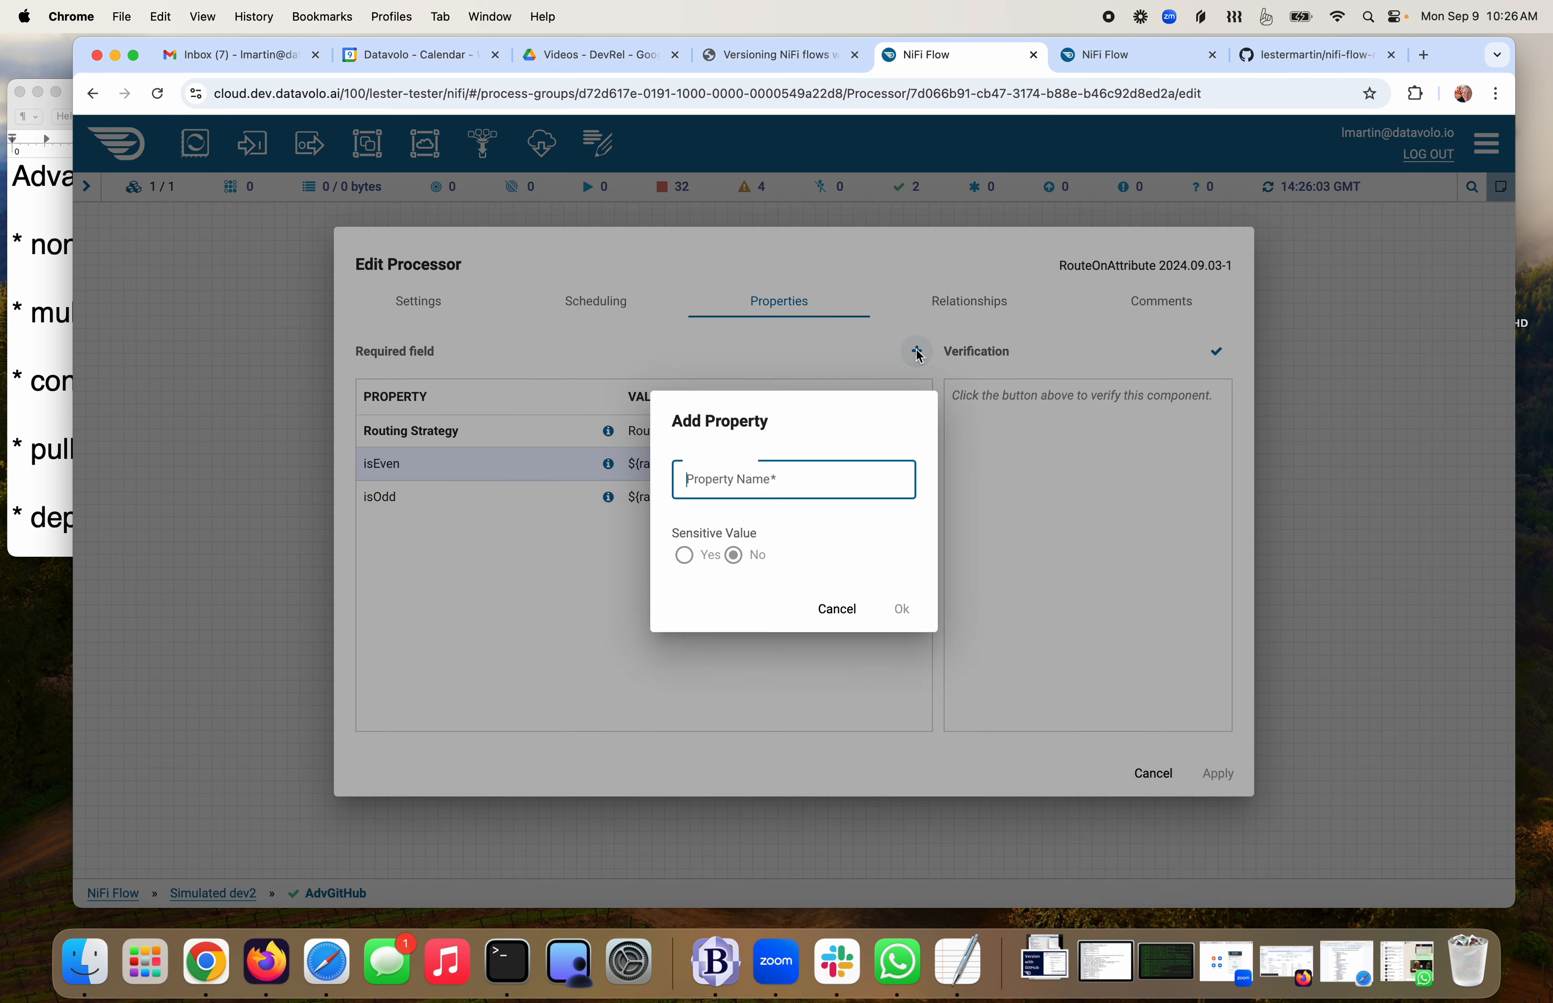
type("di")
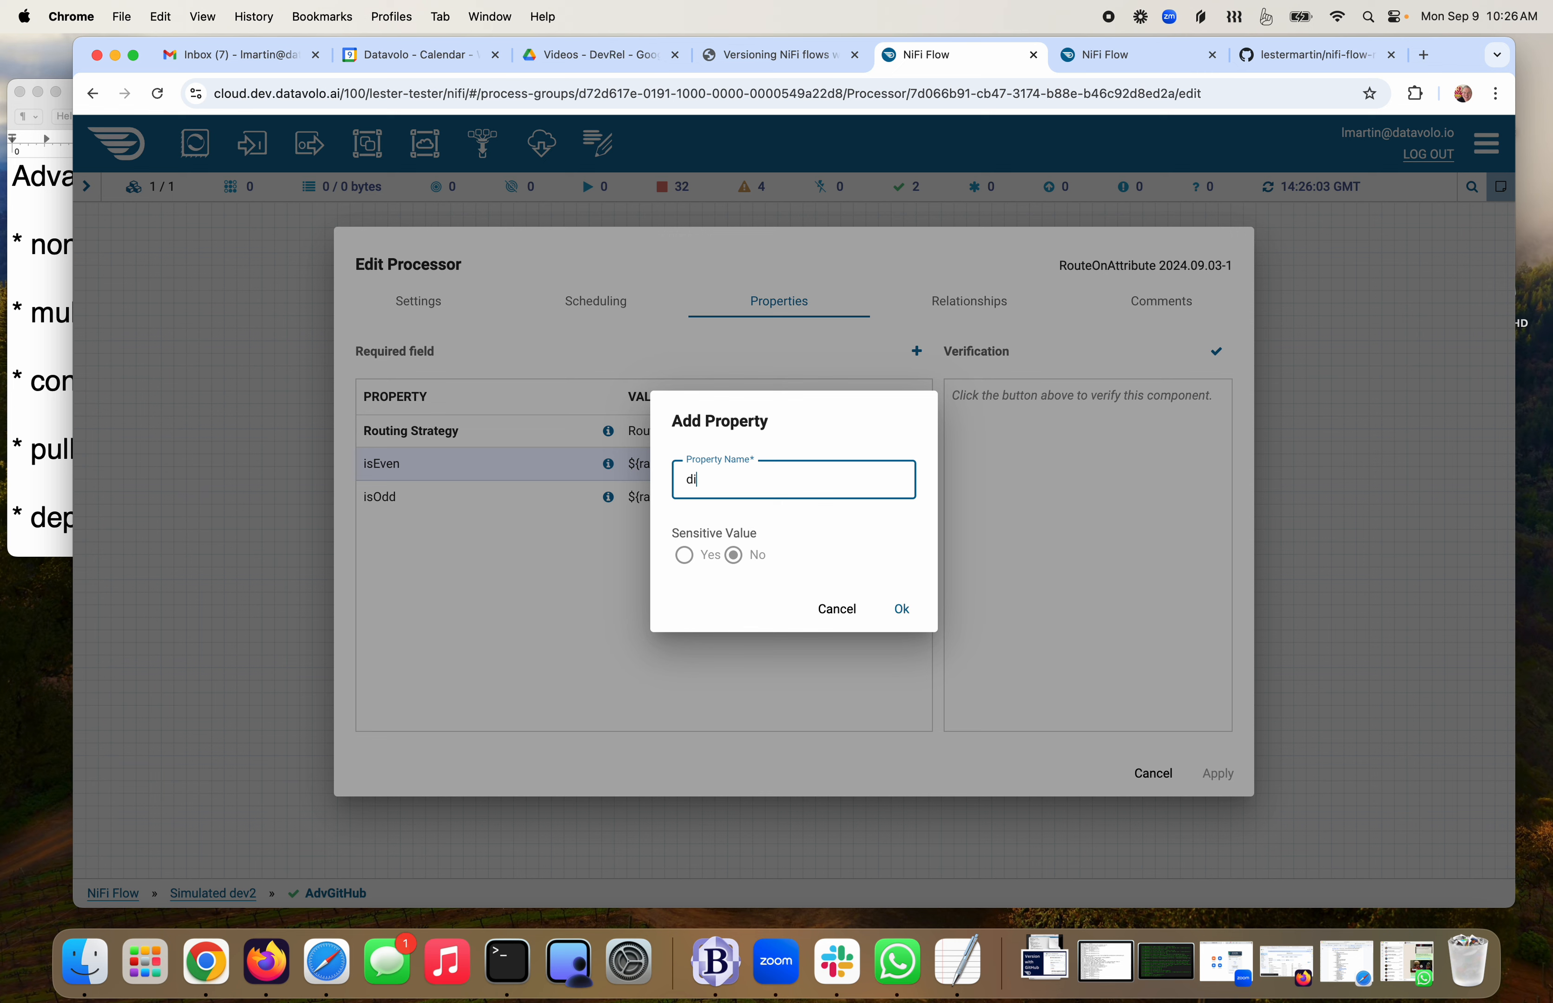
type("videsByThree")
left_click(904, 612)
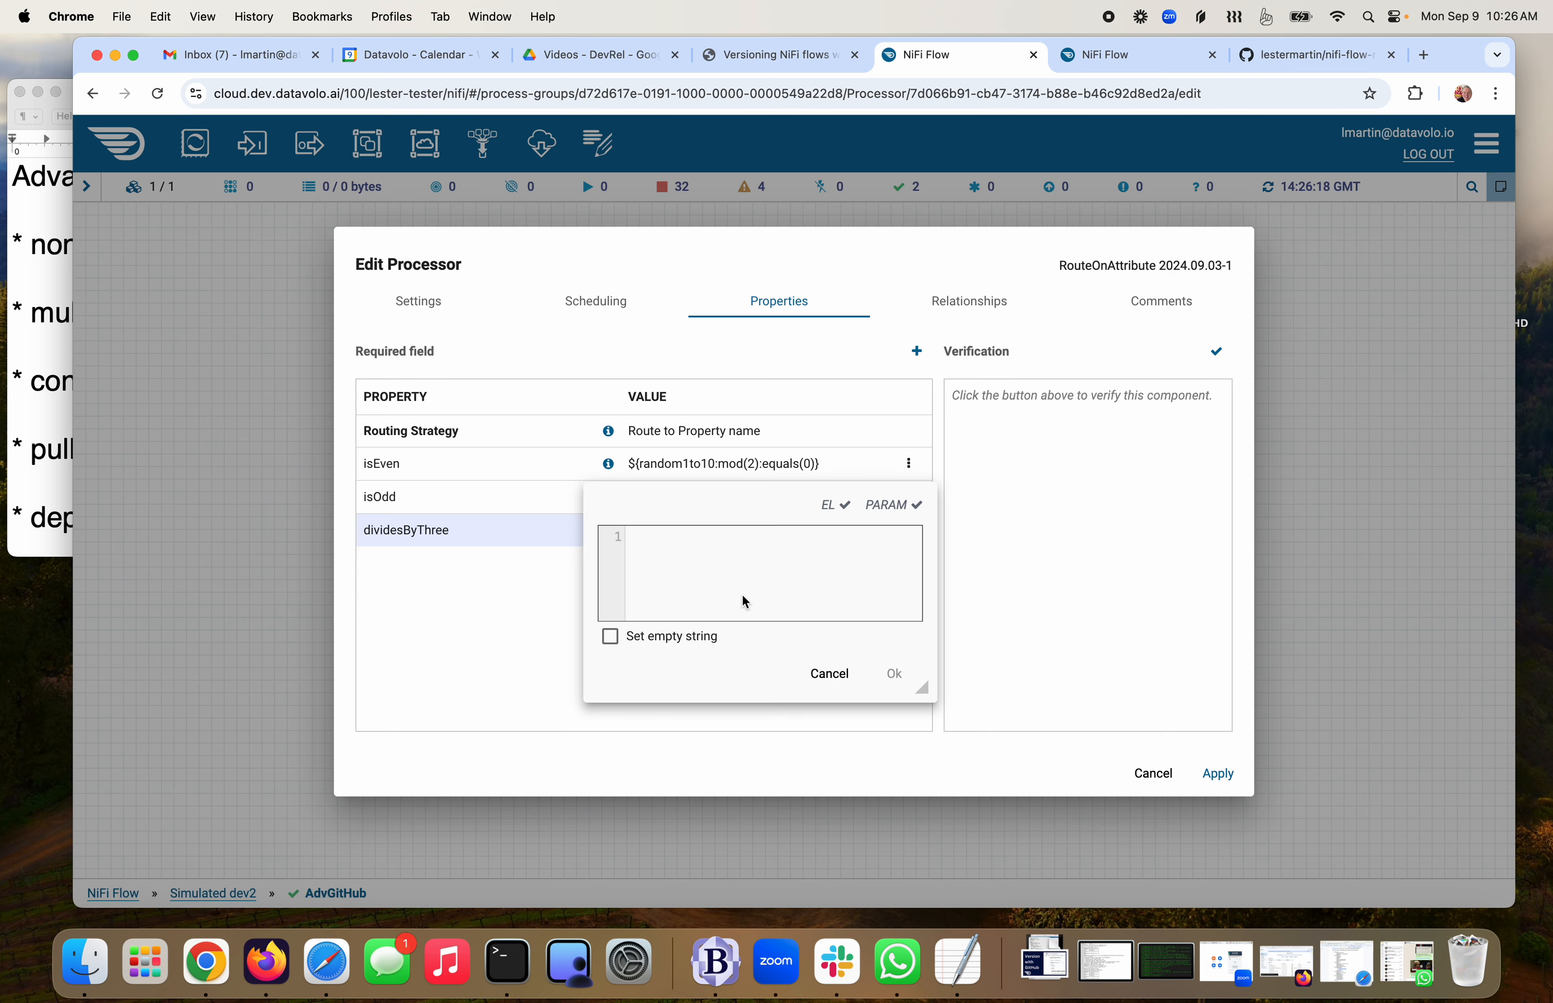
key("super+v")
left_click(768, 538)
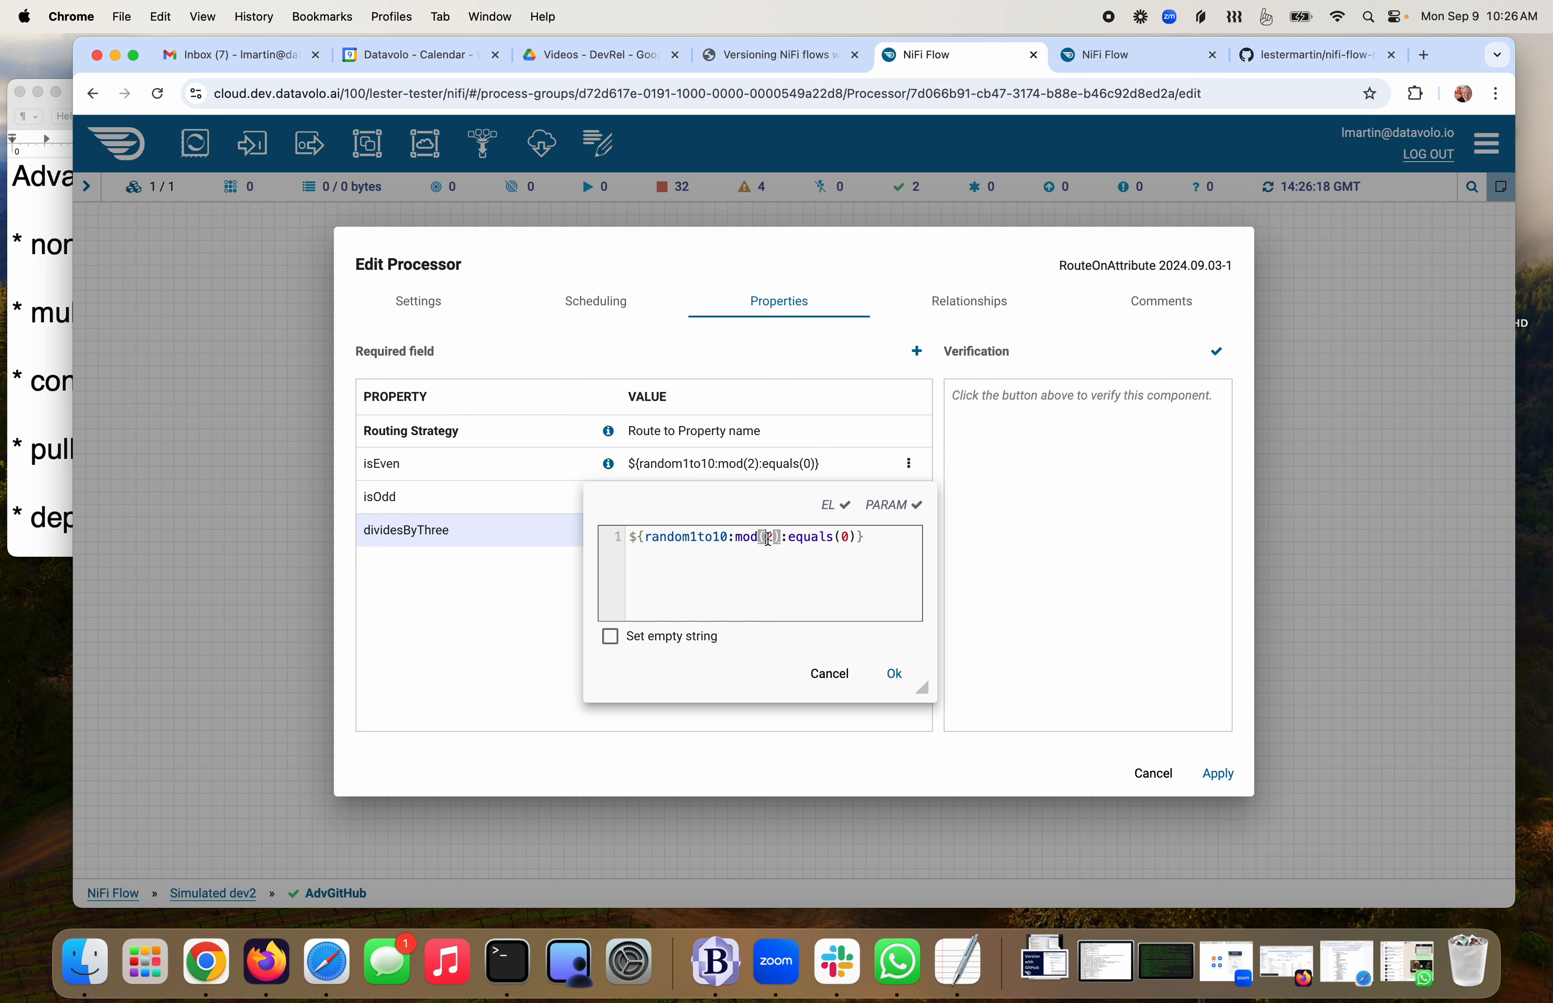
key("BackSpace")
type("3")
left_click(893, 675)
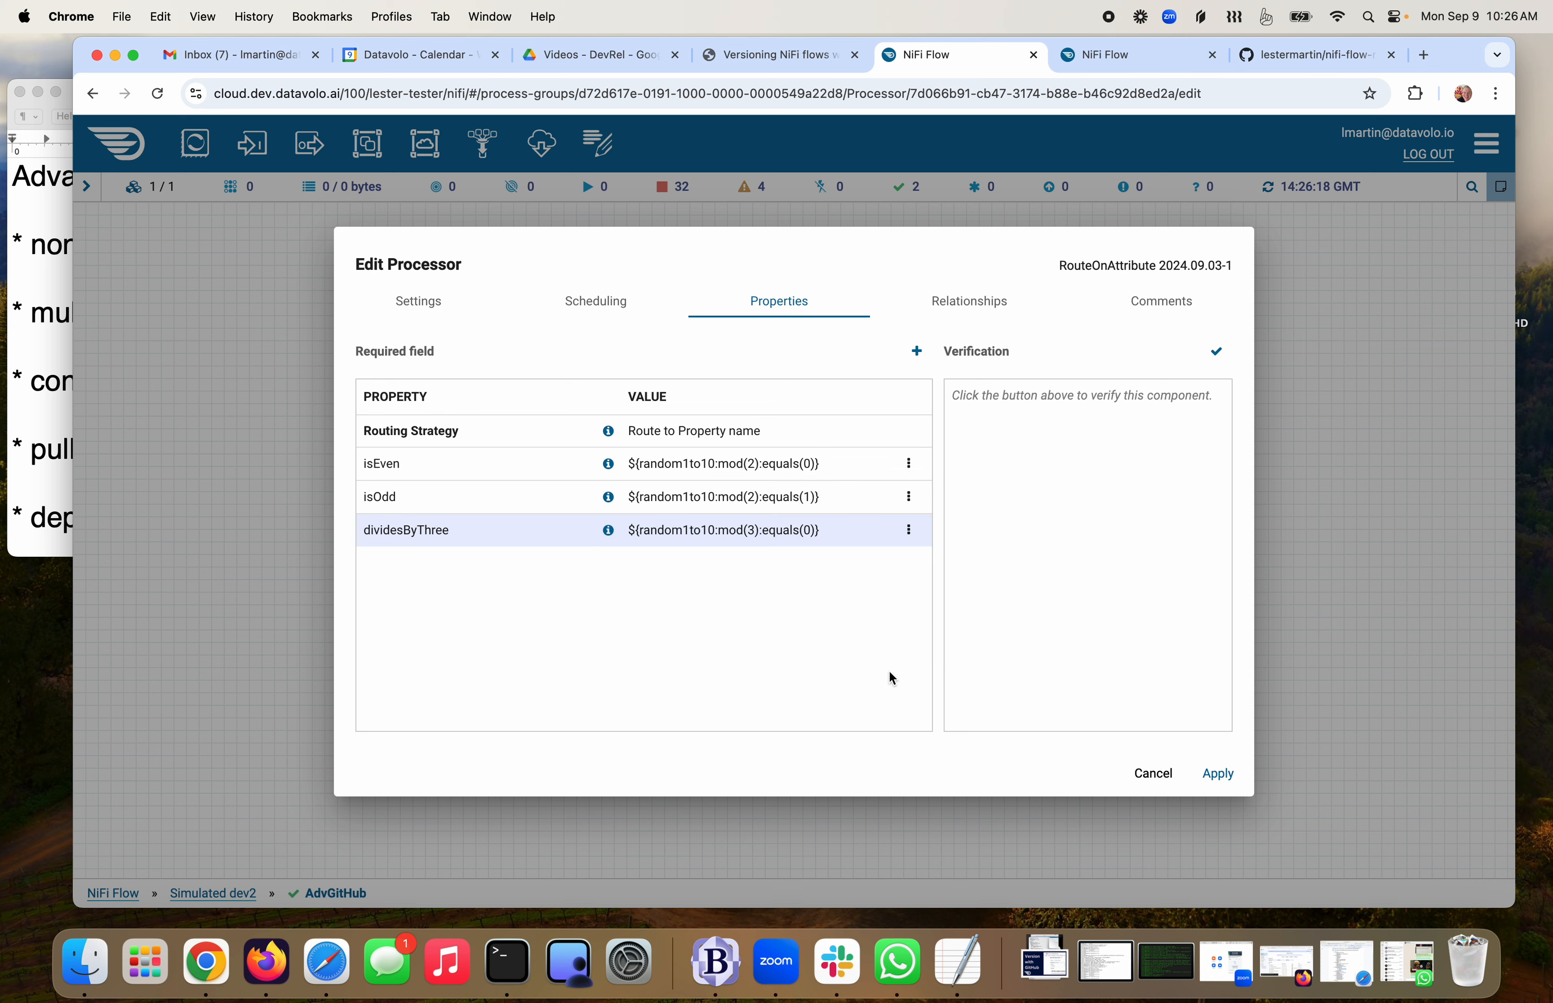
left_click(1218, 774)
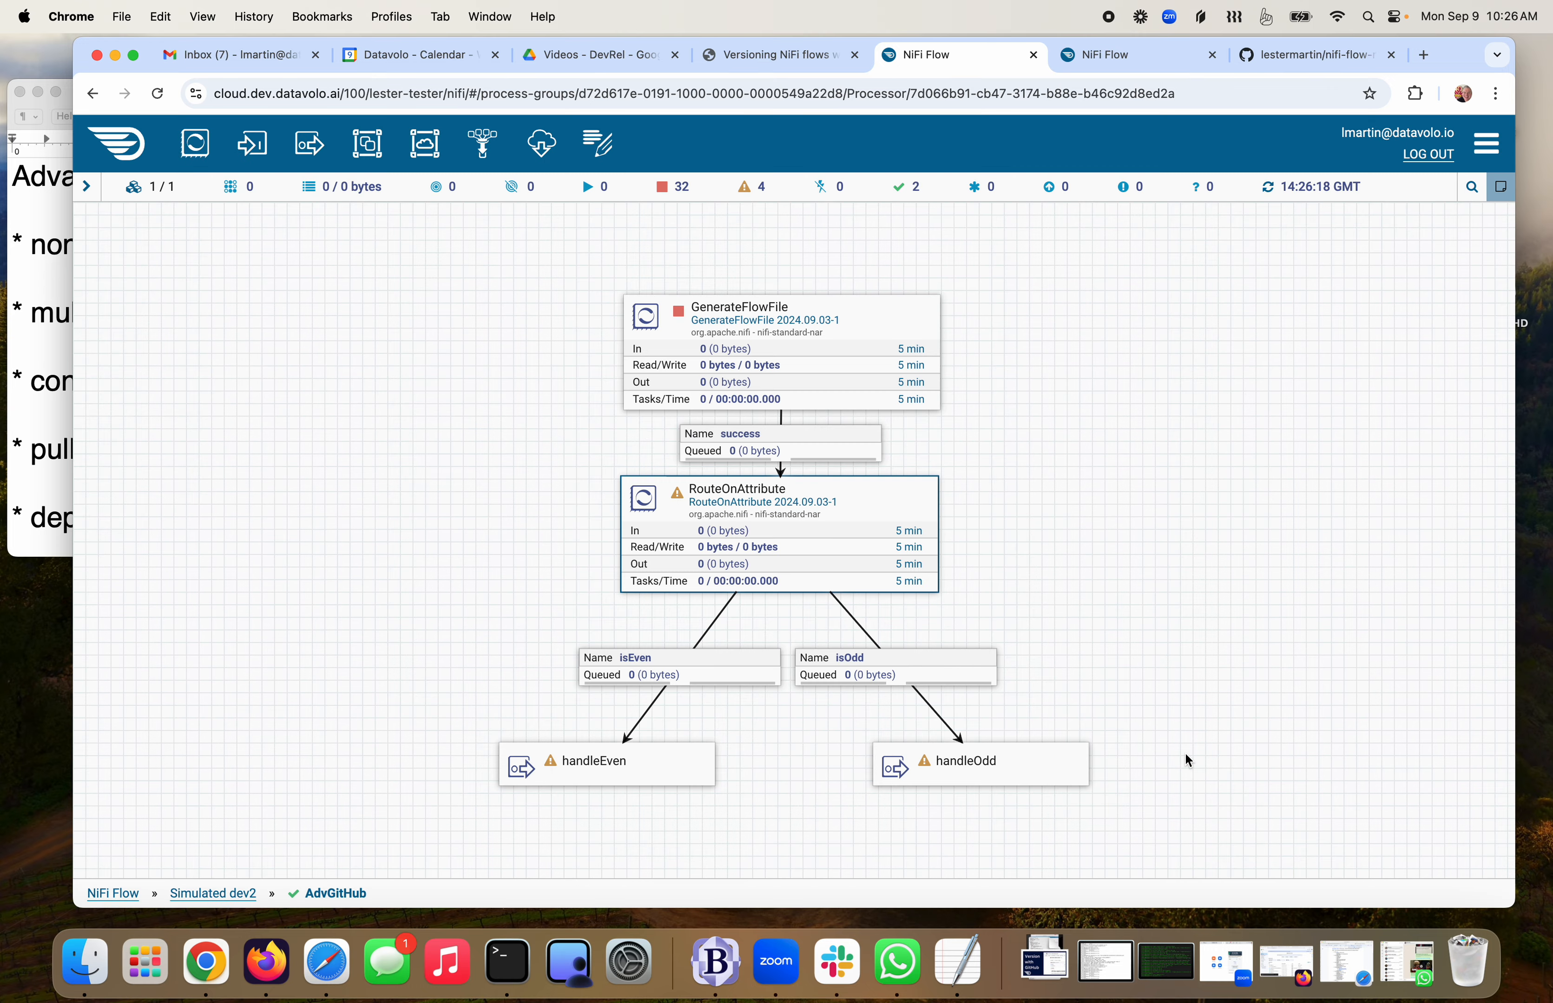
Review the relationship settings of the RouteOnAttribute processor without changing them
double_click(912, 512)
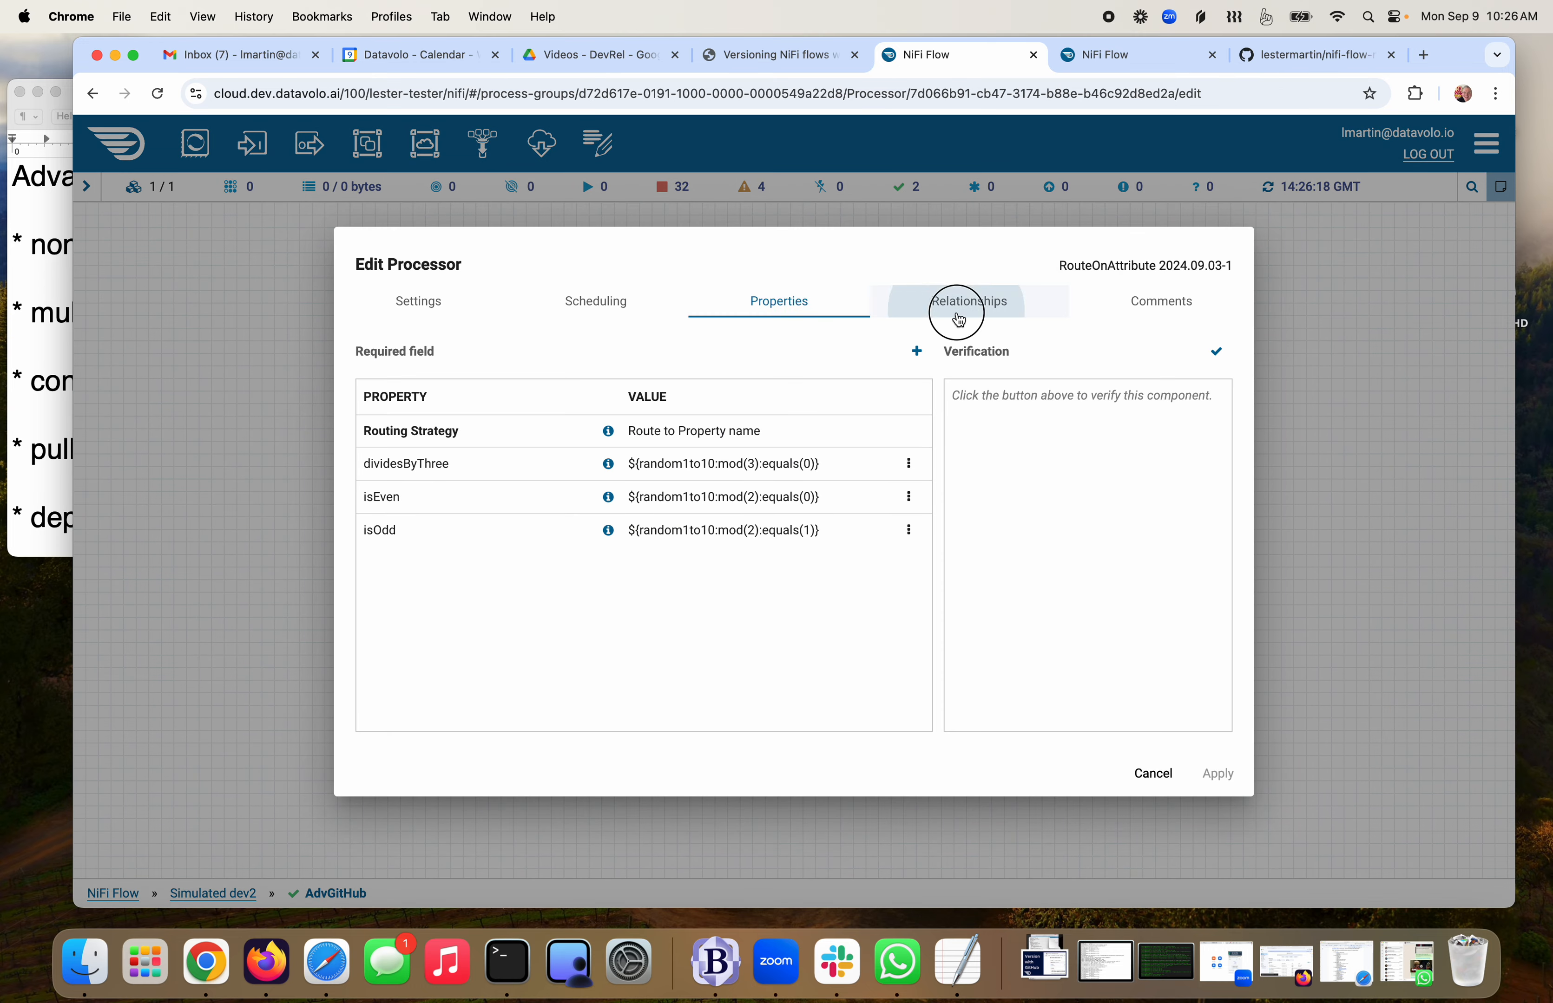
left_click(956, 306)
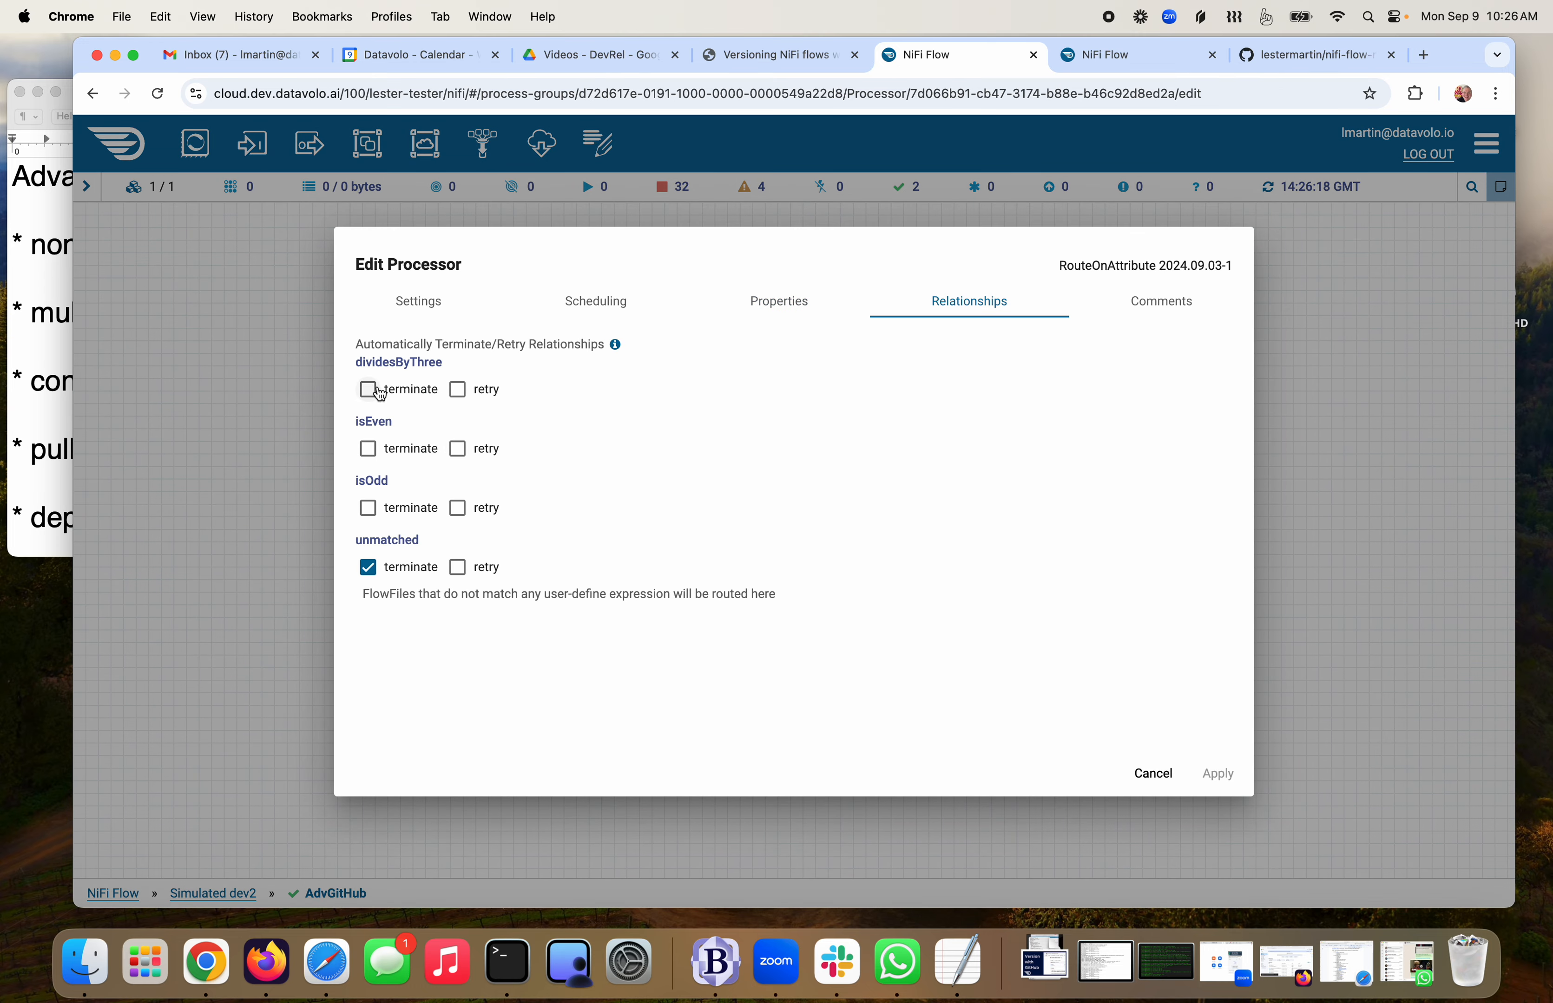
left_click(1160, 774)
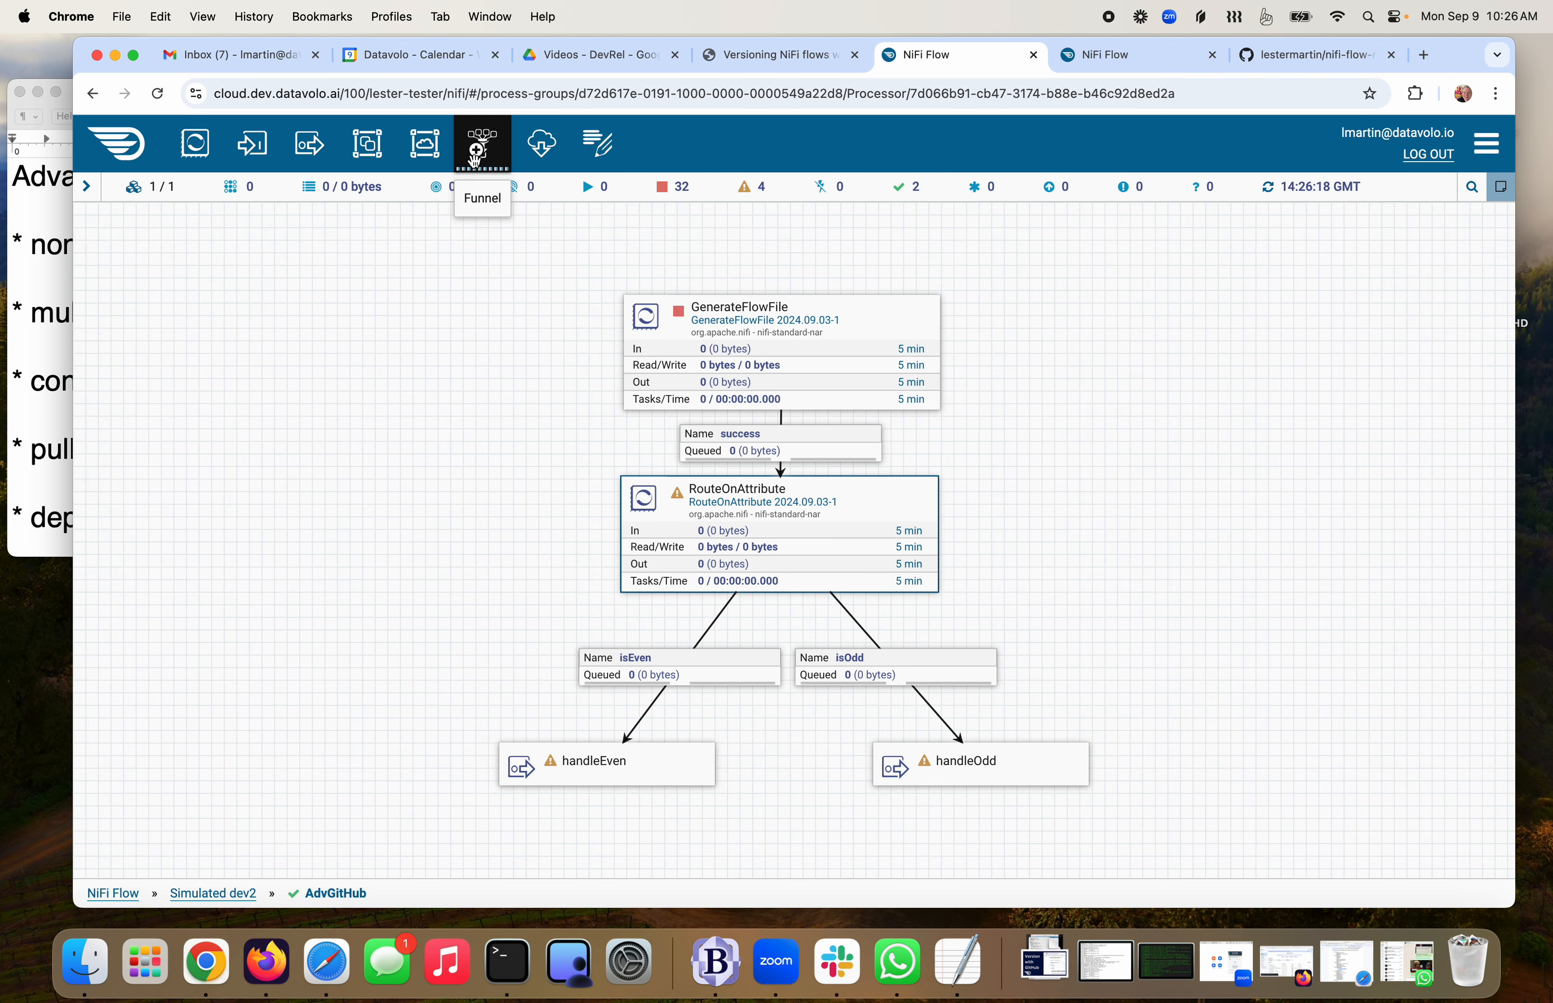
Add a funnel beside RouteOnAttribute and connect the processor to it with the dividesByThree relationship
left_click_drag(484, 160, 1200, 593)
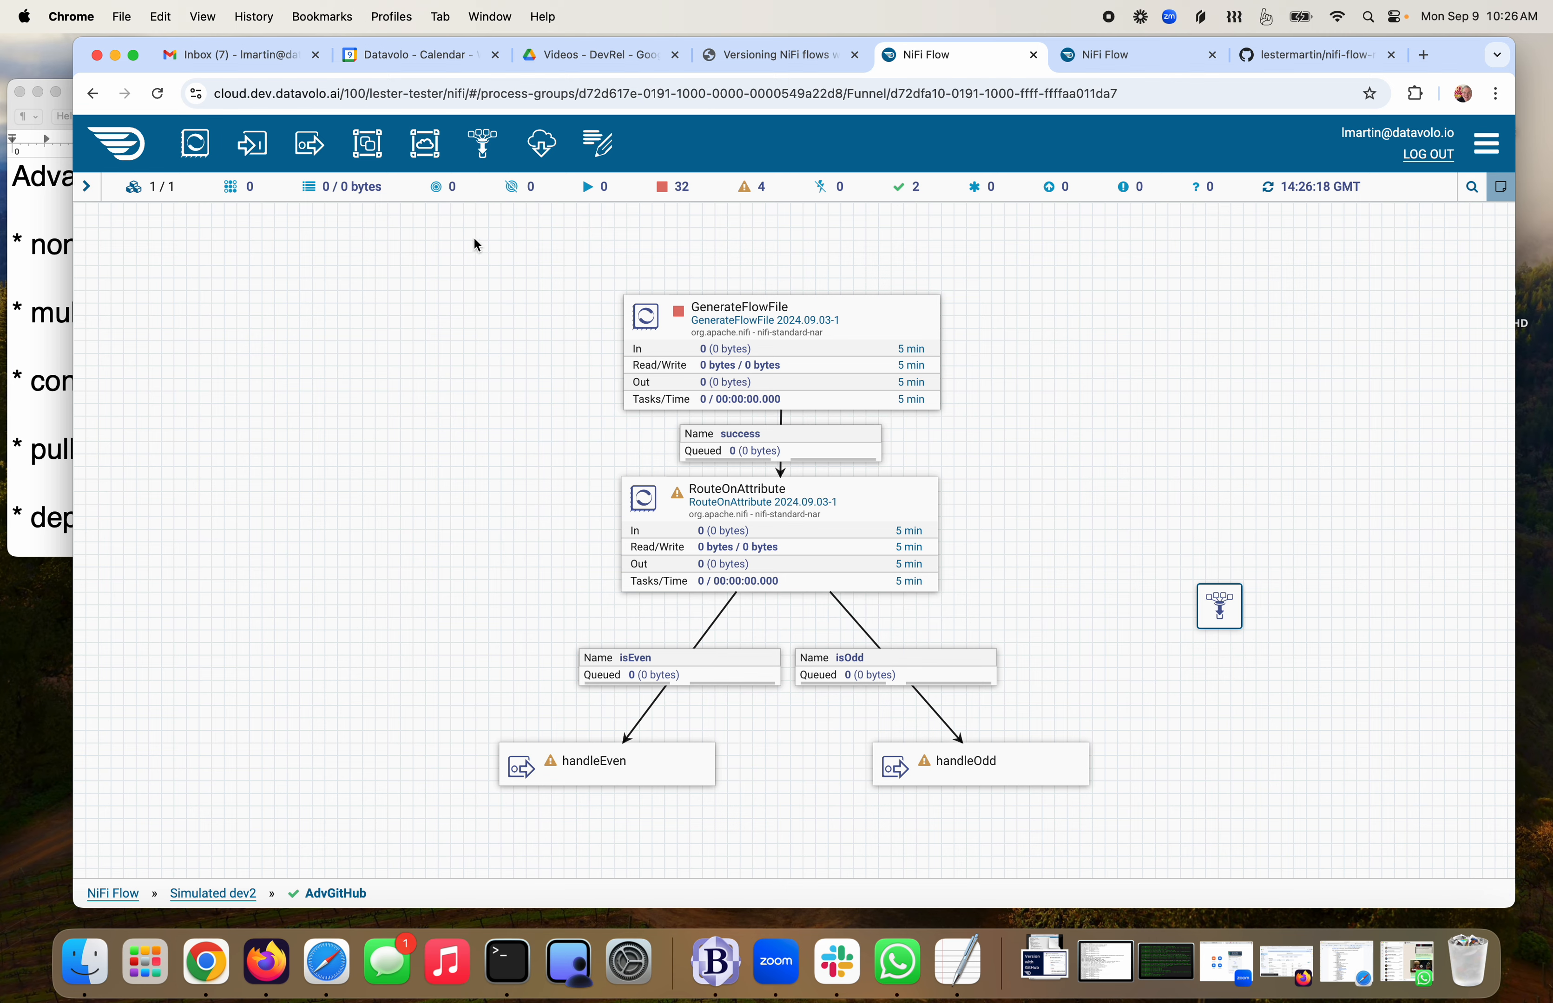
mouse_move(802, 527)
left_click_drag(779, 538, 1210, 607)
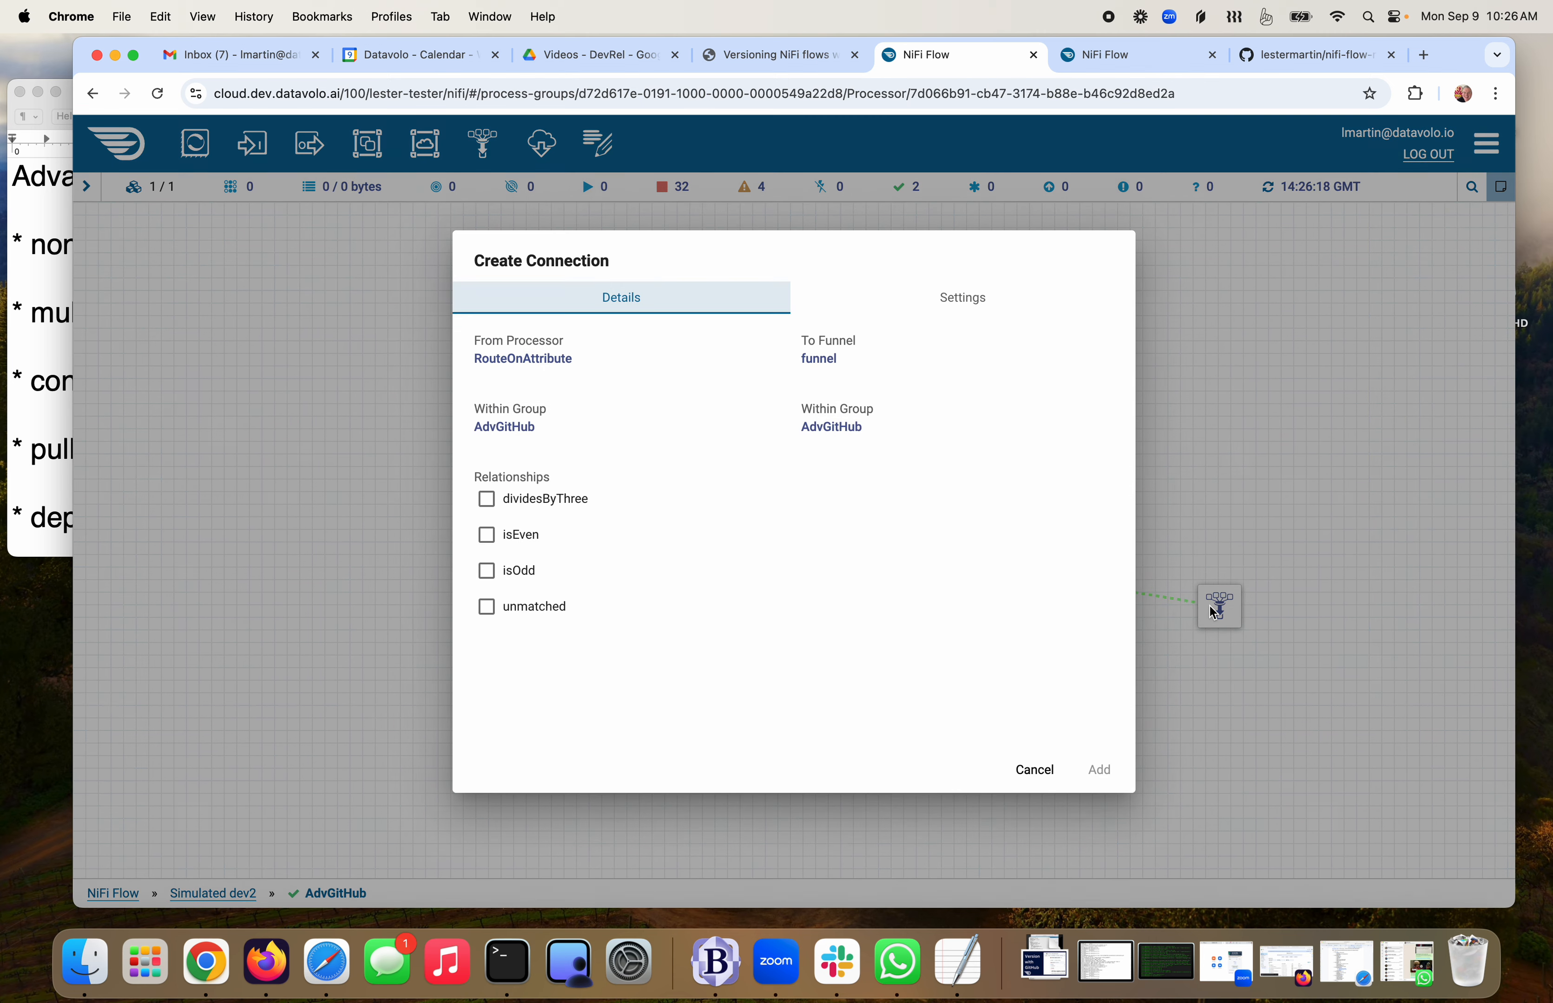
left_click(488, 502)
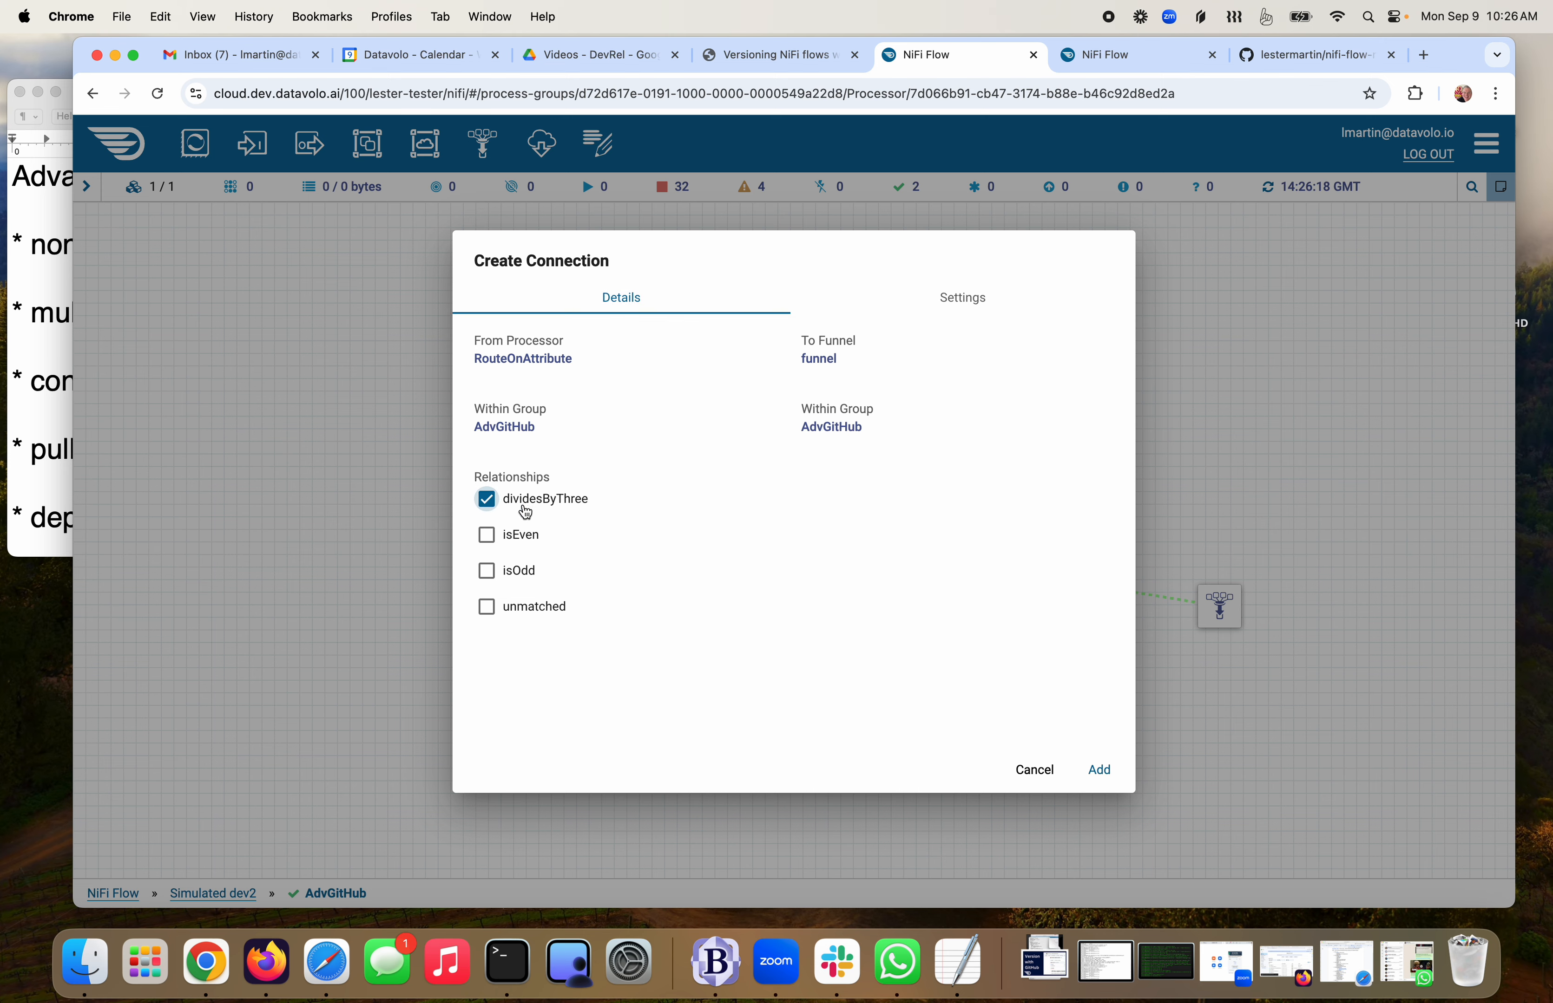
left_click(1099, 771)
left_click(479, 563)
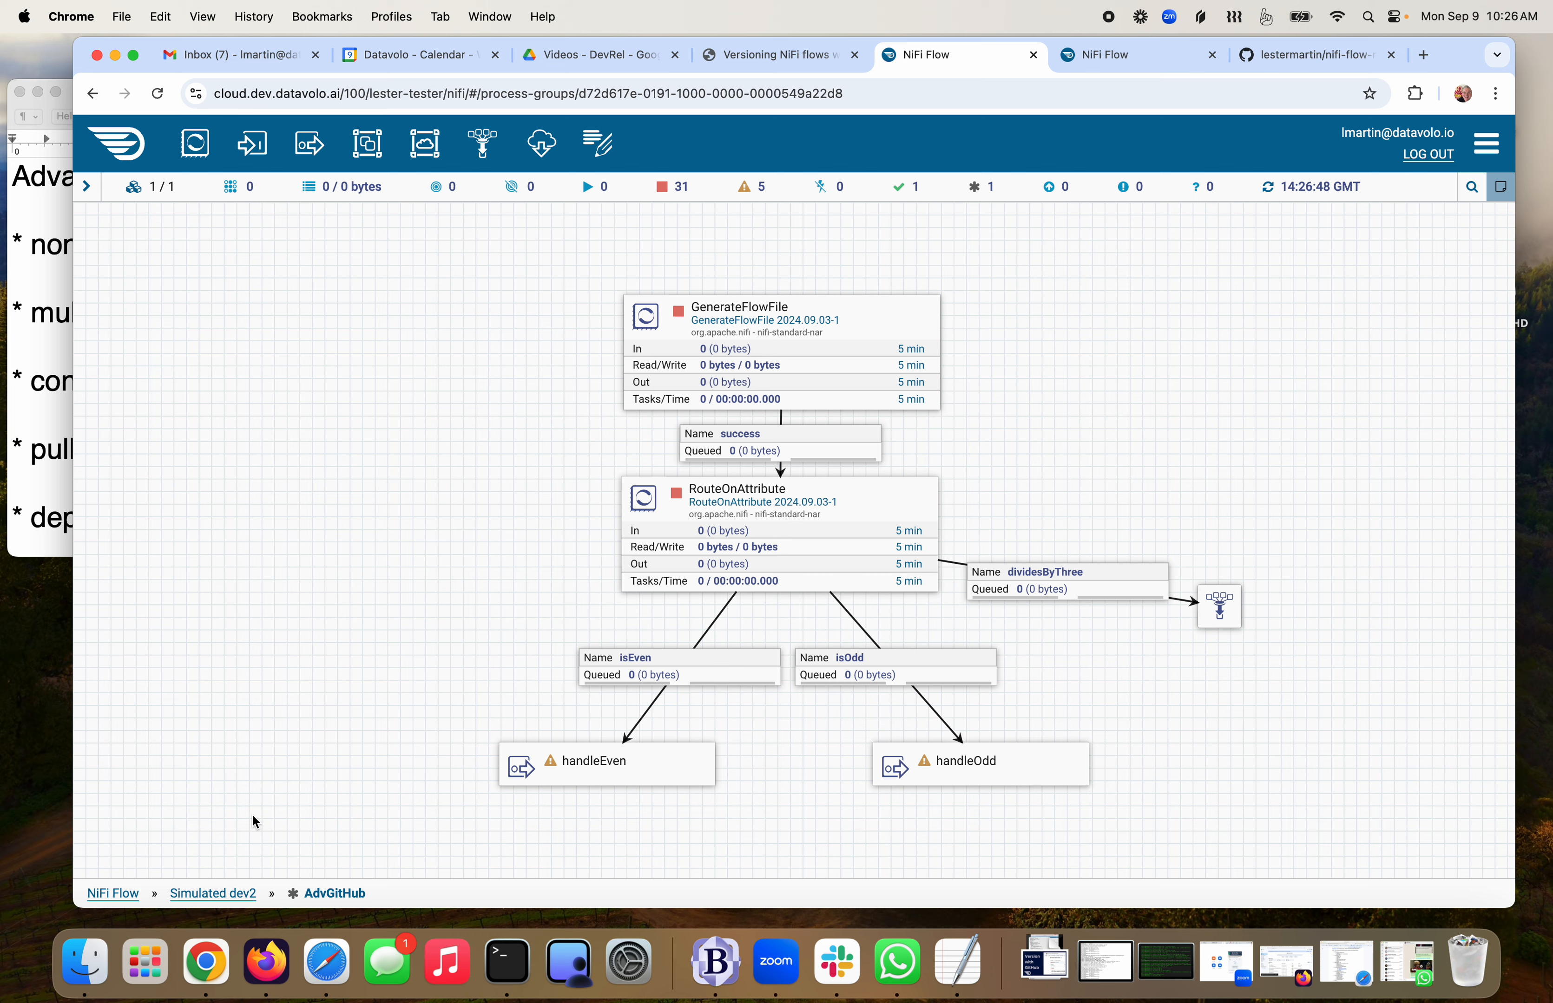
Return to Simulated dev2 and review AdvGitHub's local changes, dismissing the meeting reminder
left_click(227, 891)
left_click(624, 525)
right_click(706, 502)
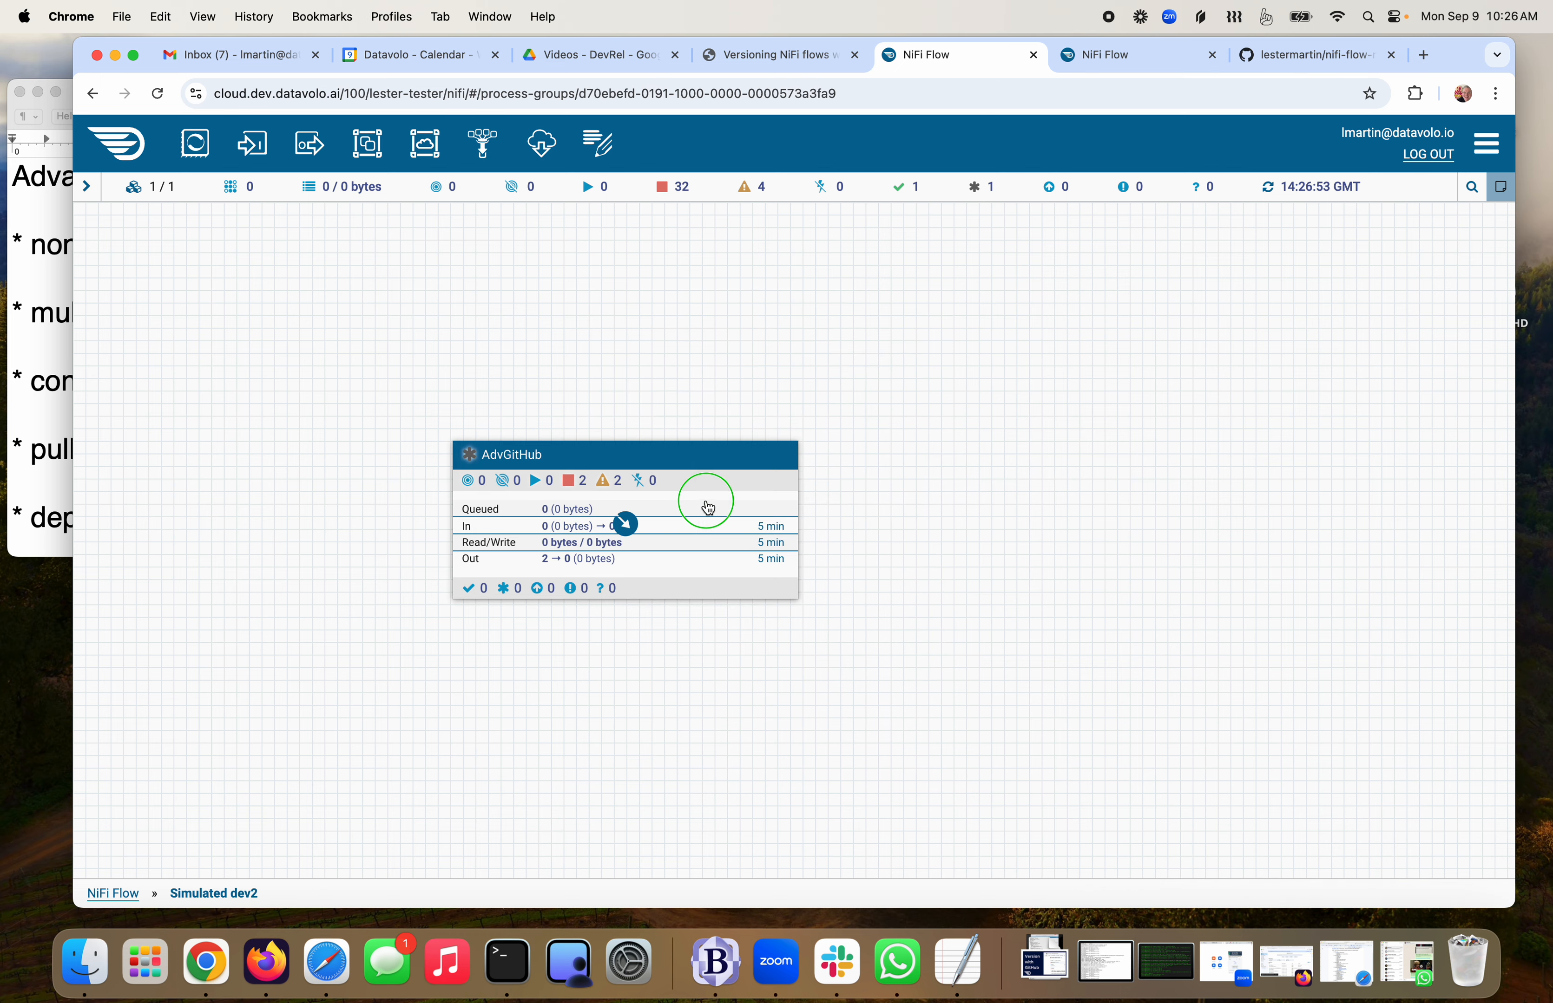
mouse_move(769, 439)
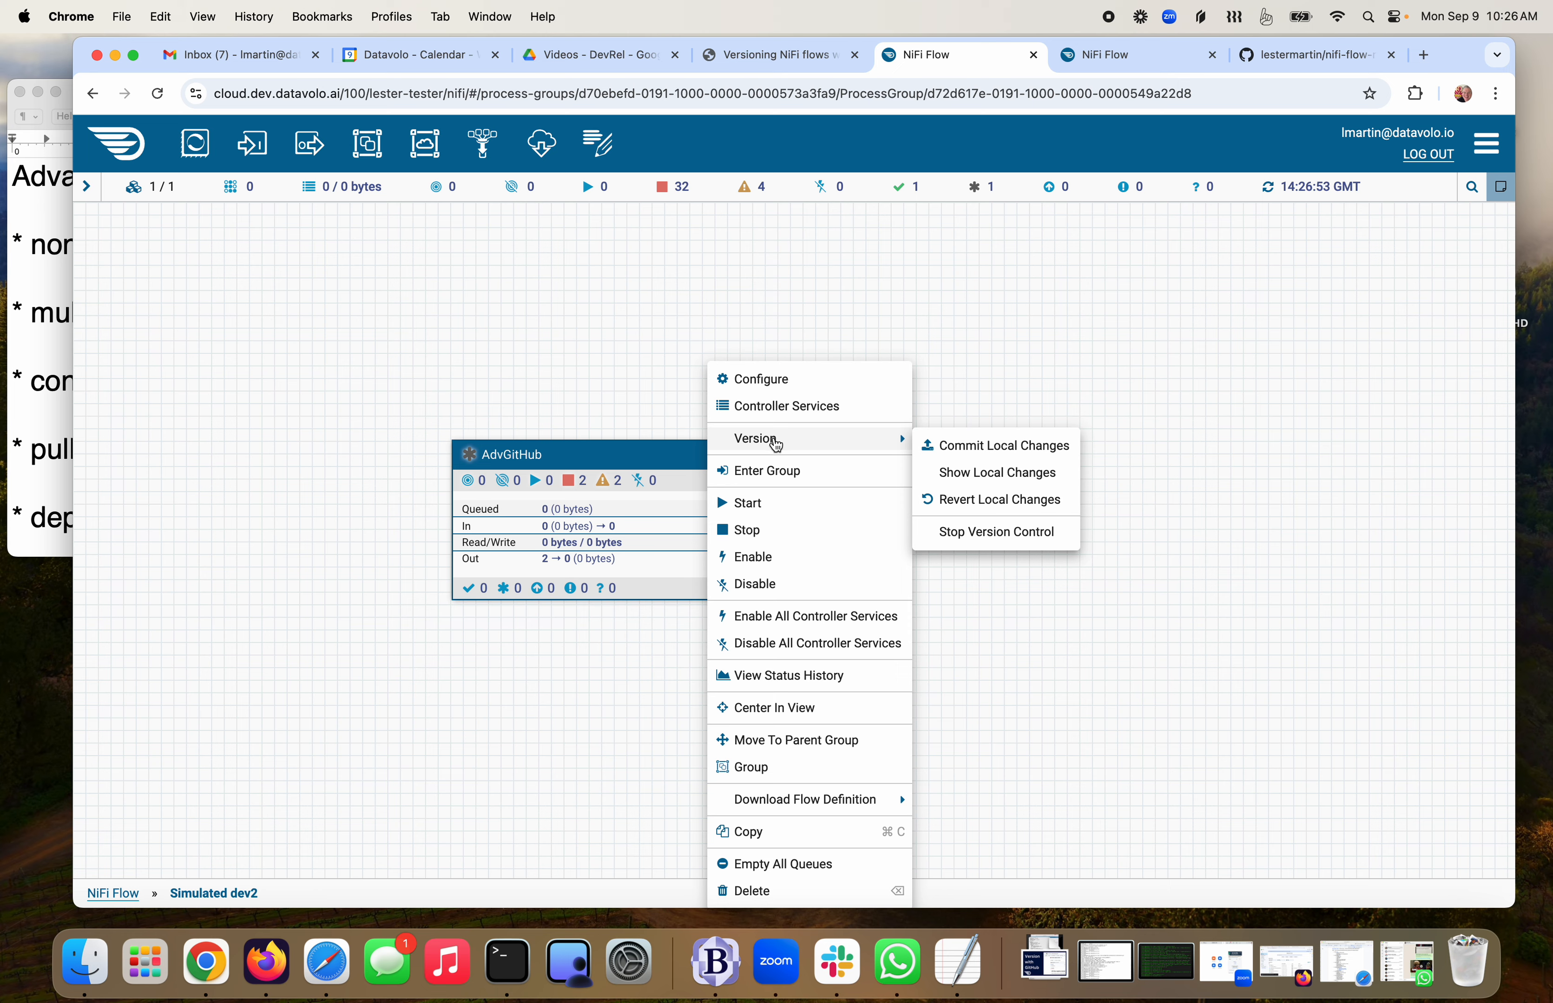
left_click(992, 473)
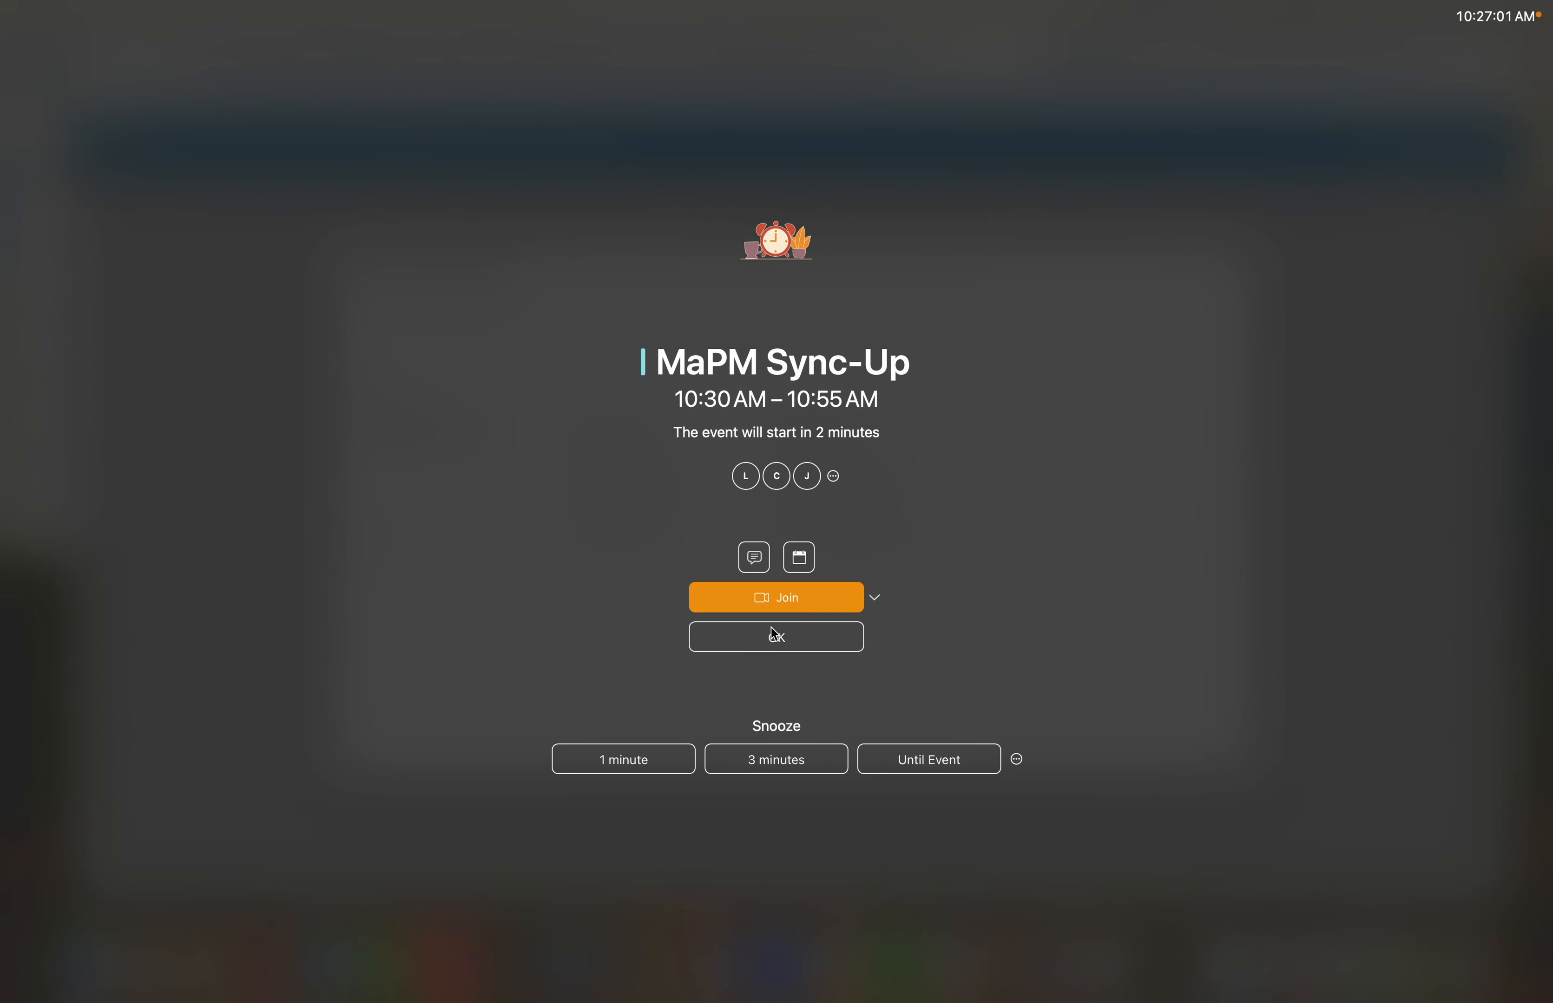
left_click(772, 635)
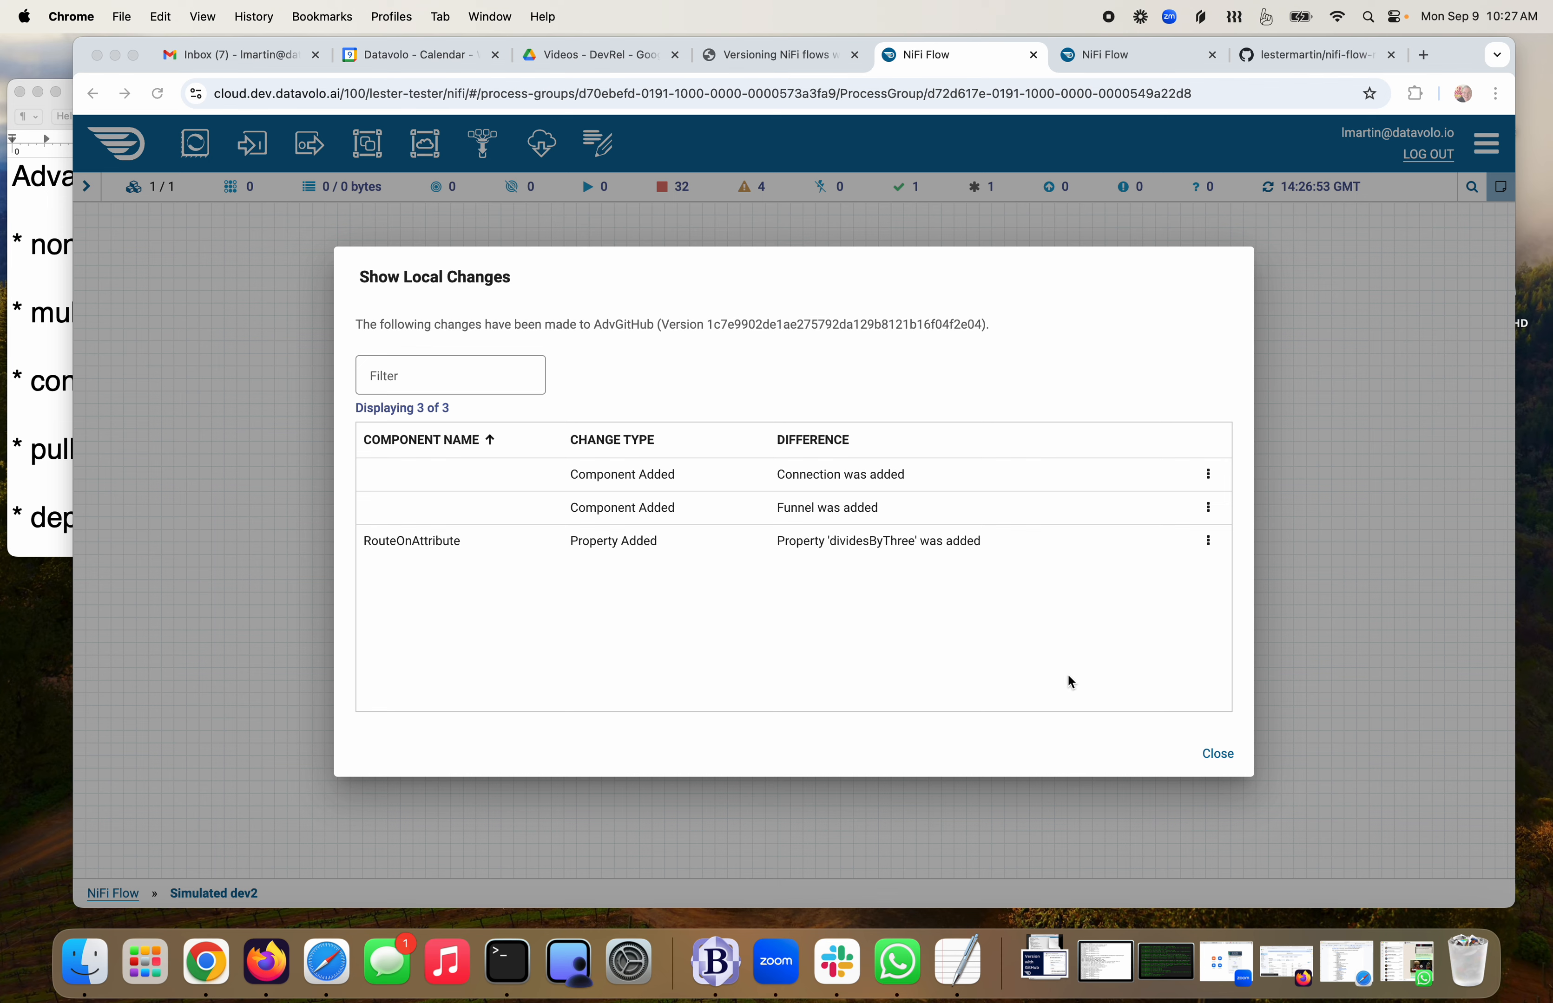
left_click(1224, 755)
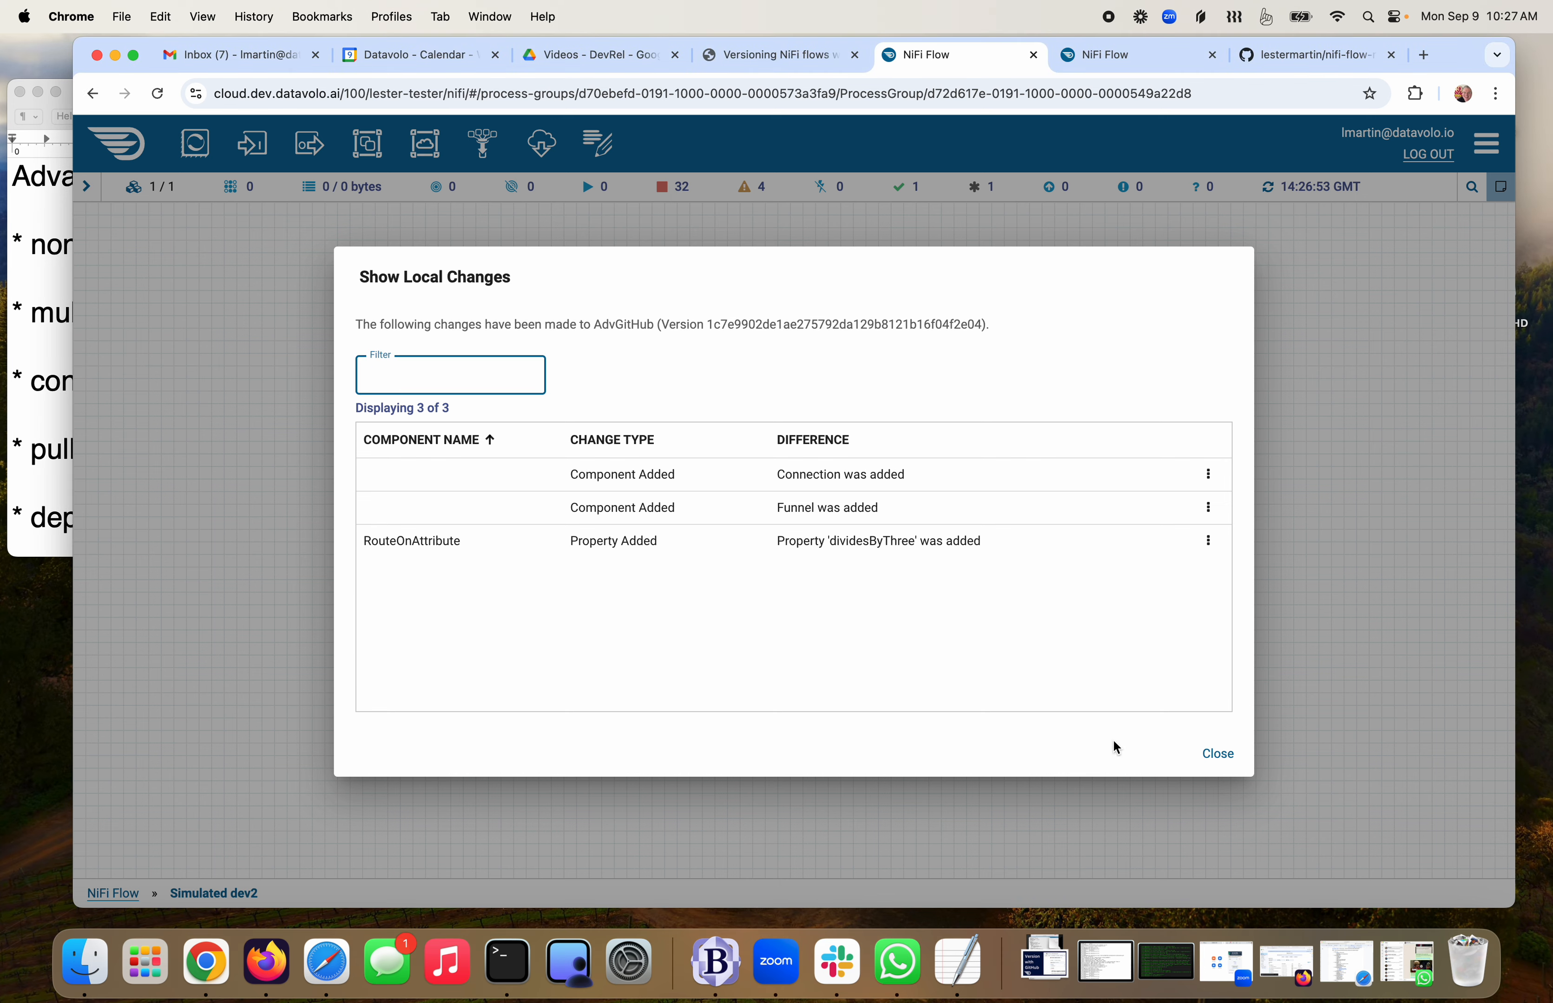
left_click(1217, 755)
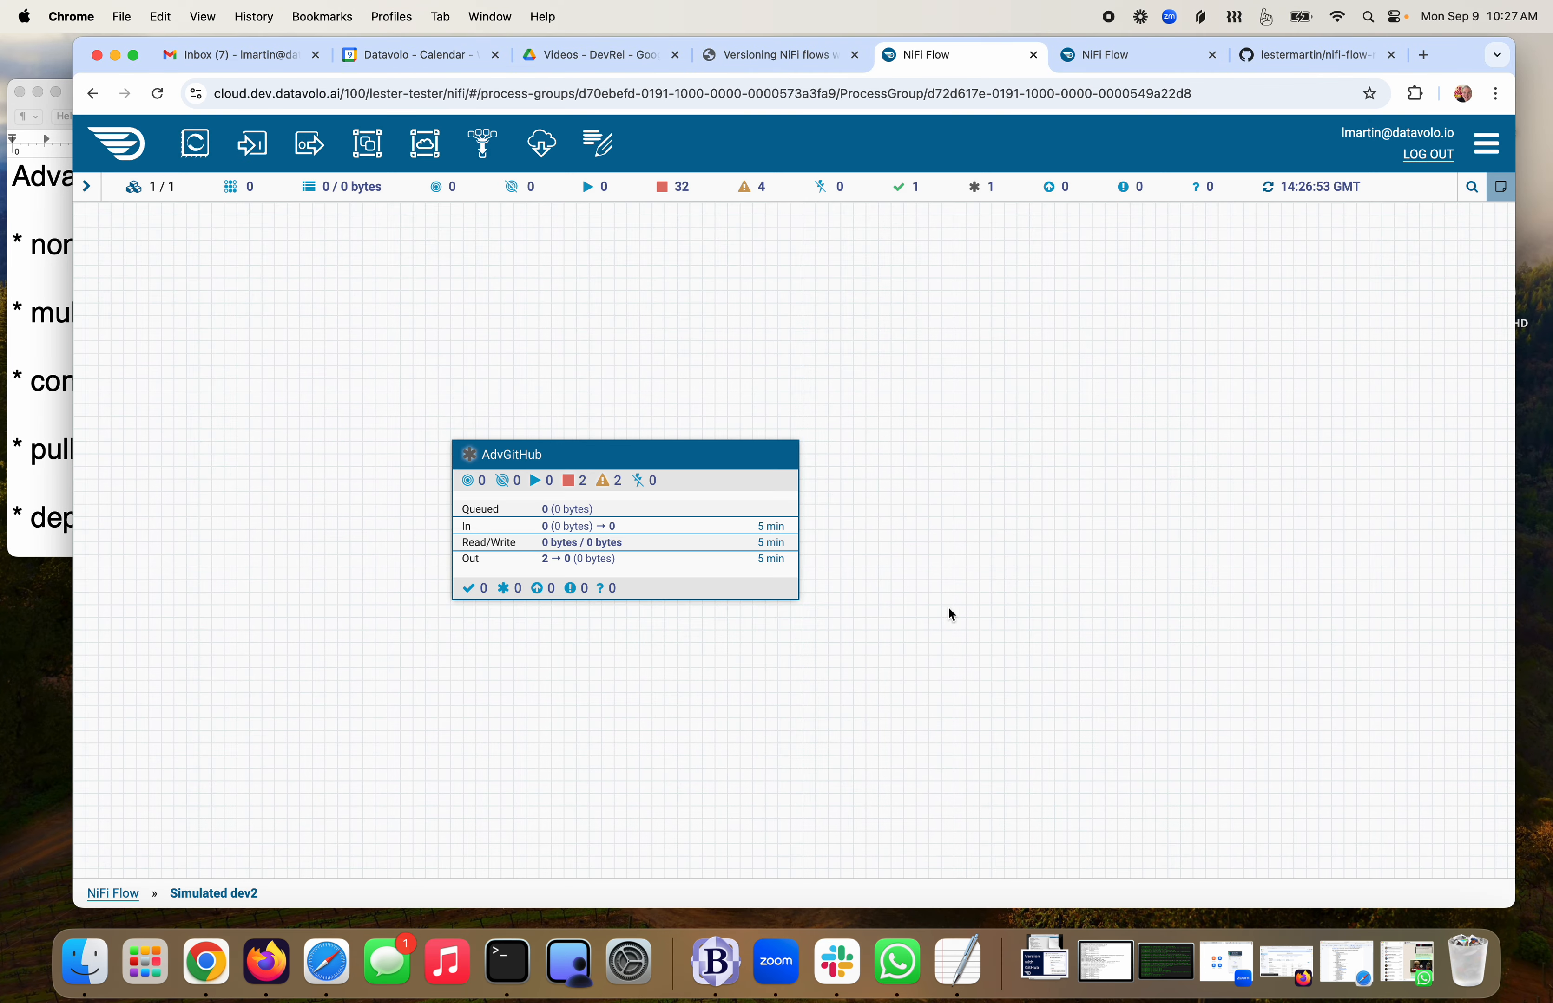
Quit the In Your Face reminder app and return to the Simulated dev2 canvas
right_click(752, 522)
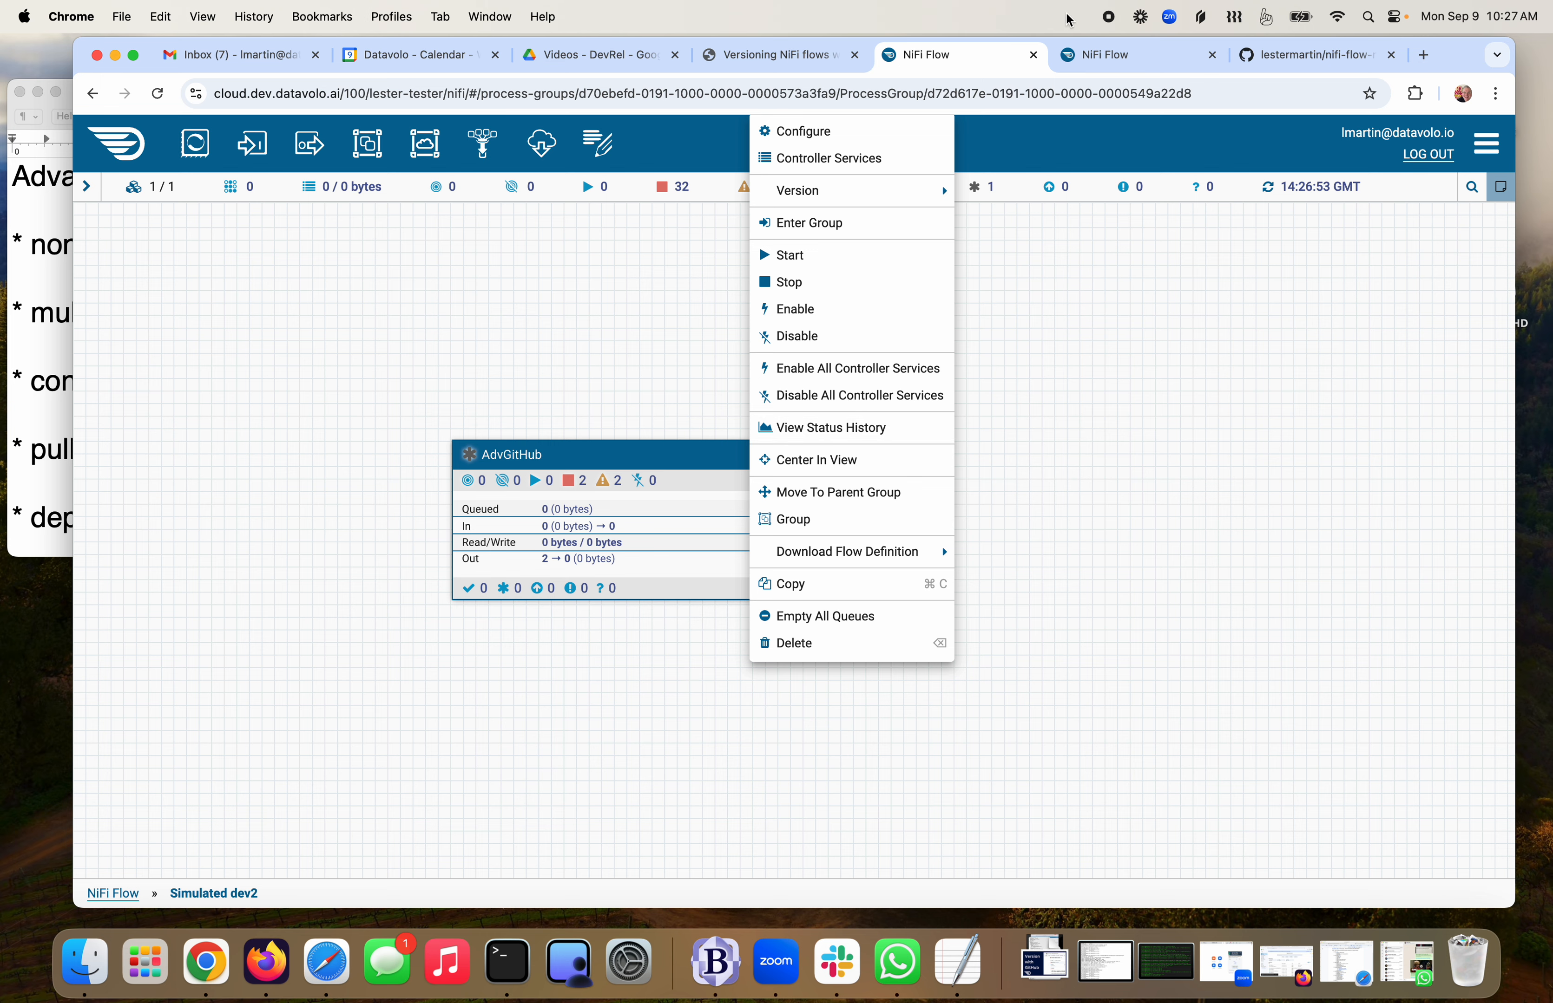
left_click(1265, 18)
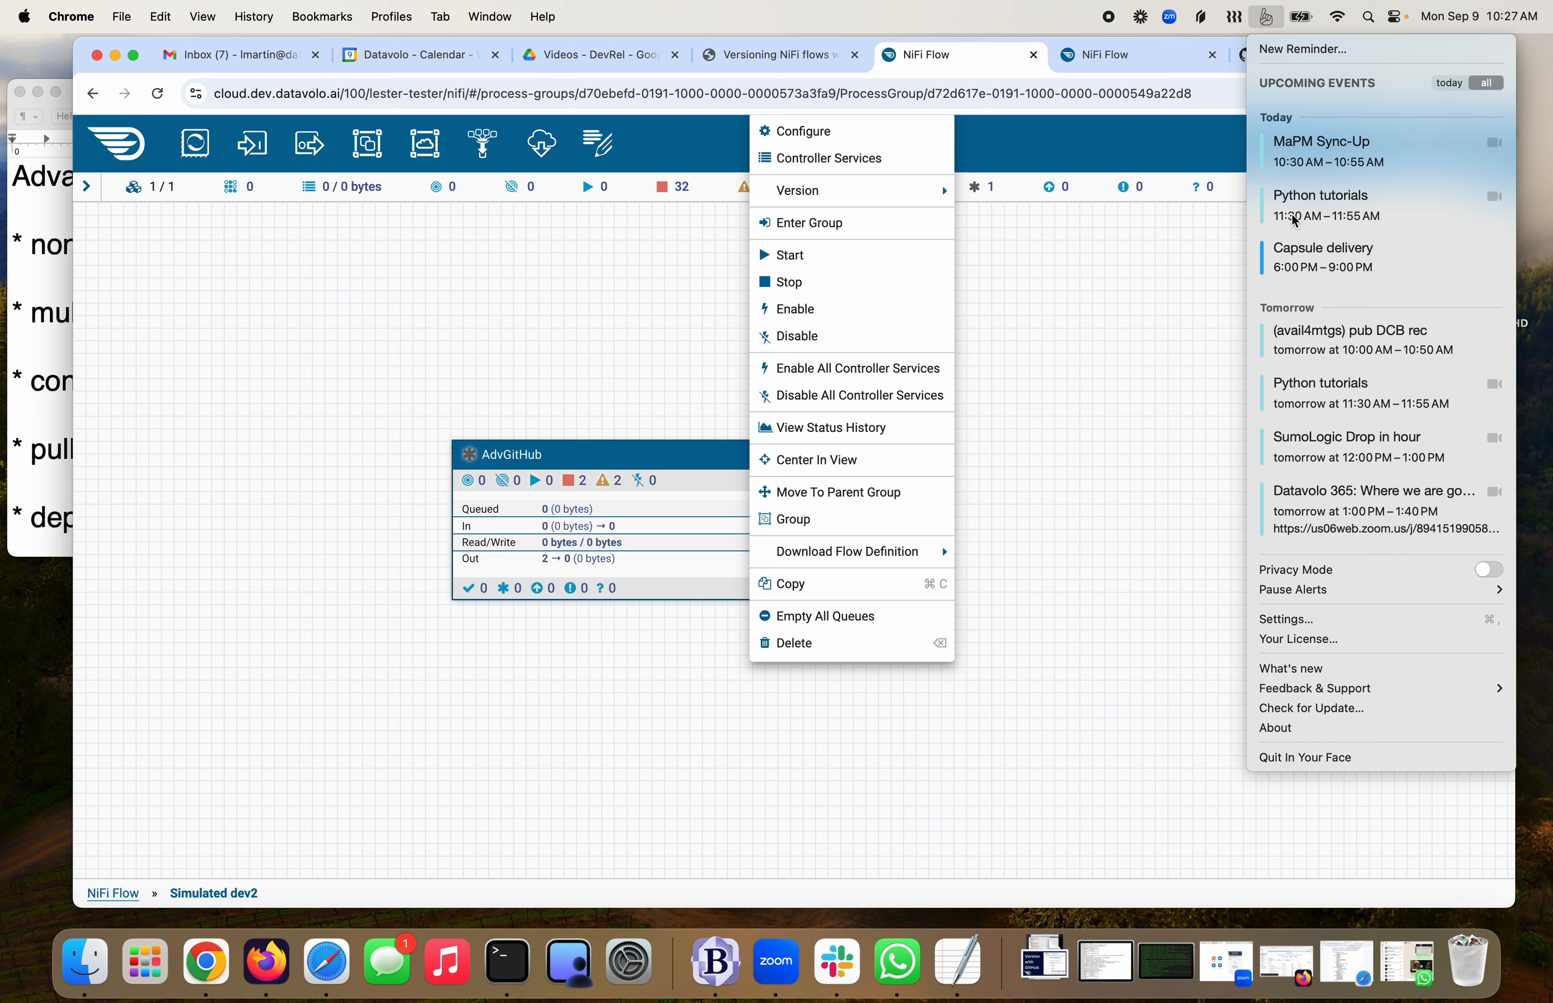
left_click(1289, 759)
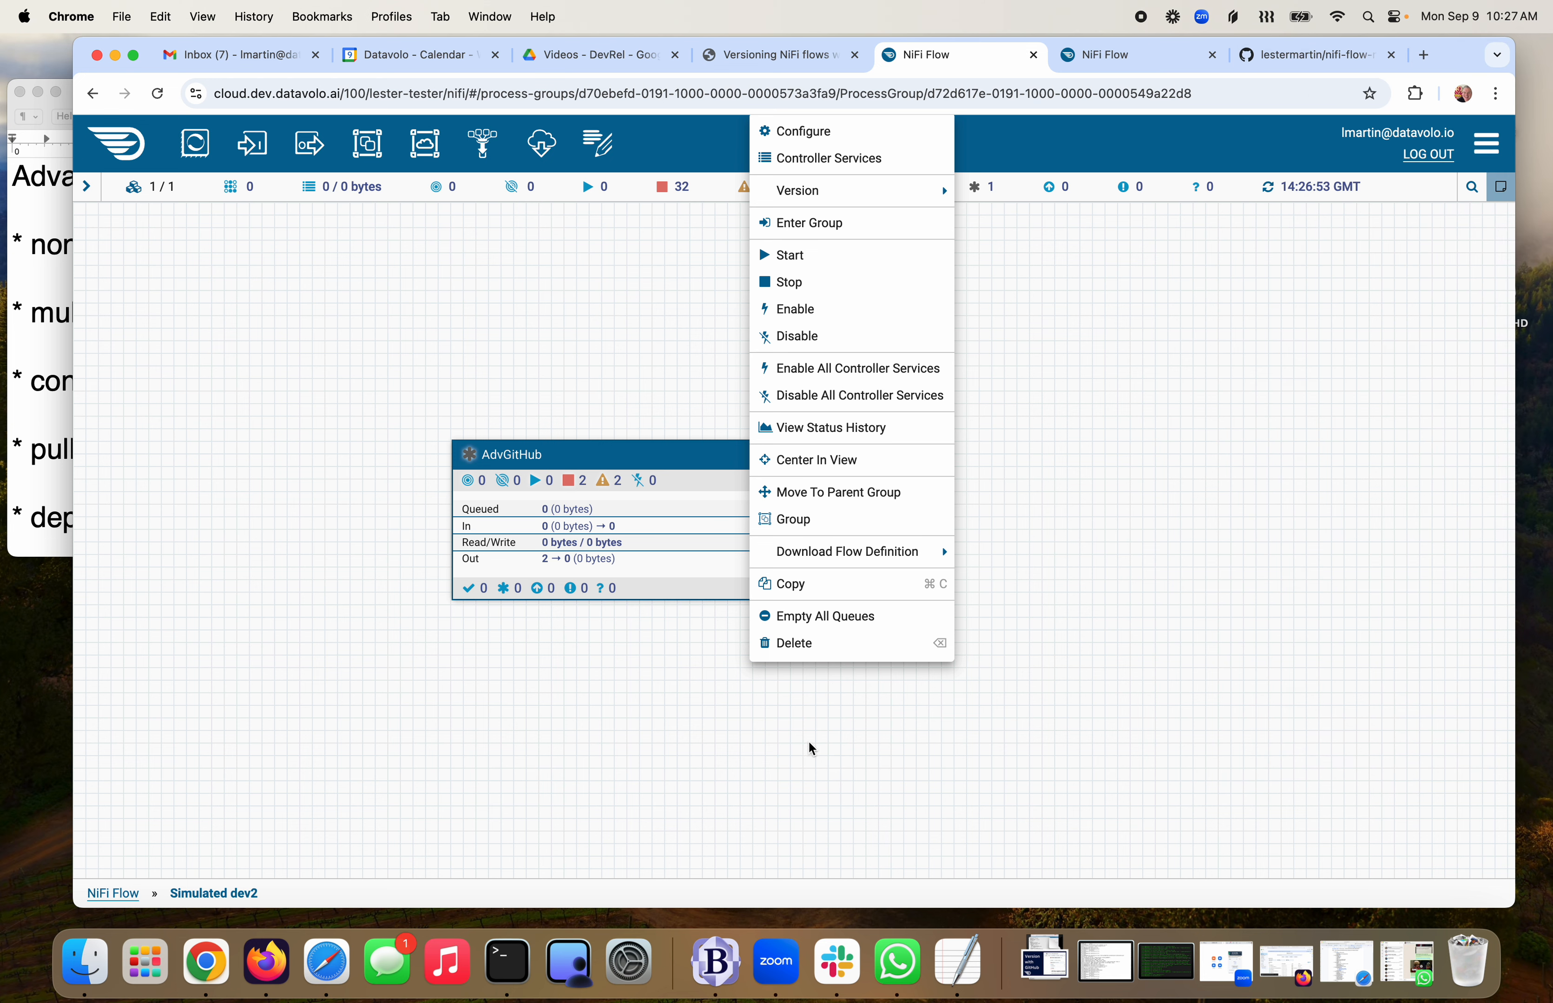
left_click(671, 688)
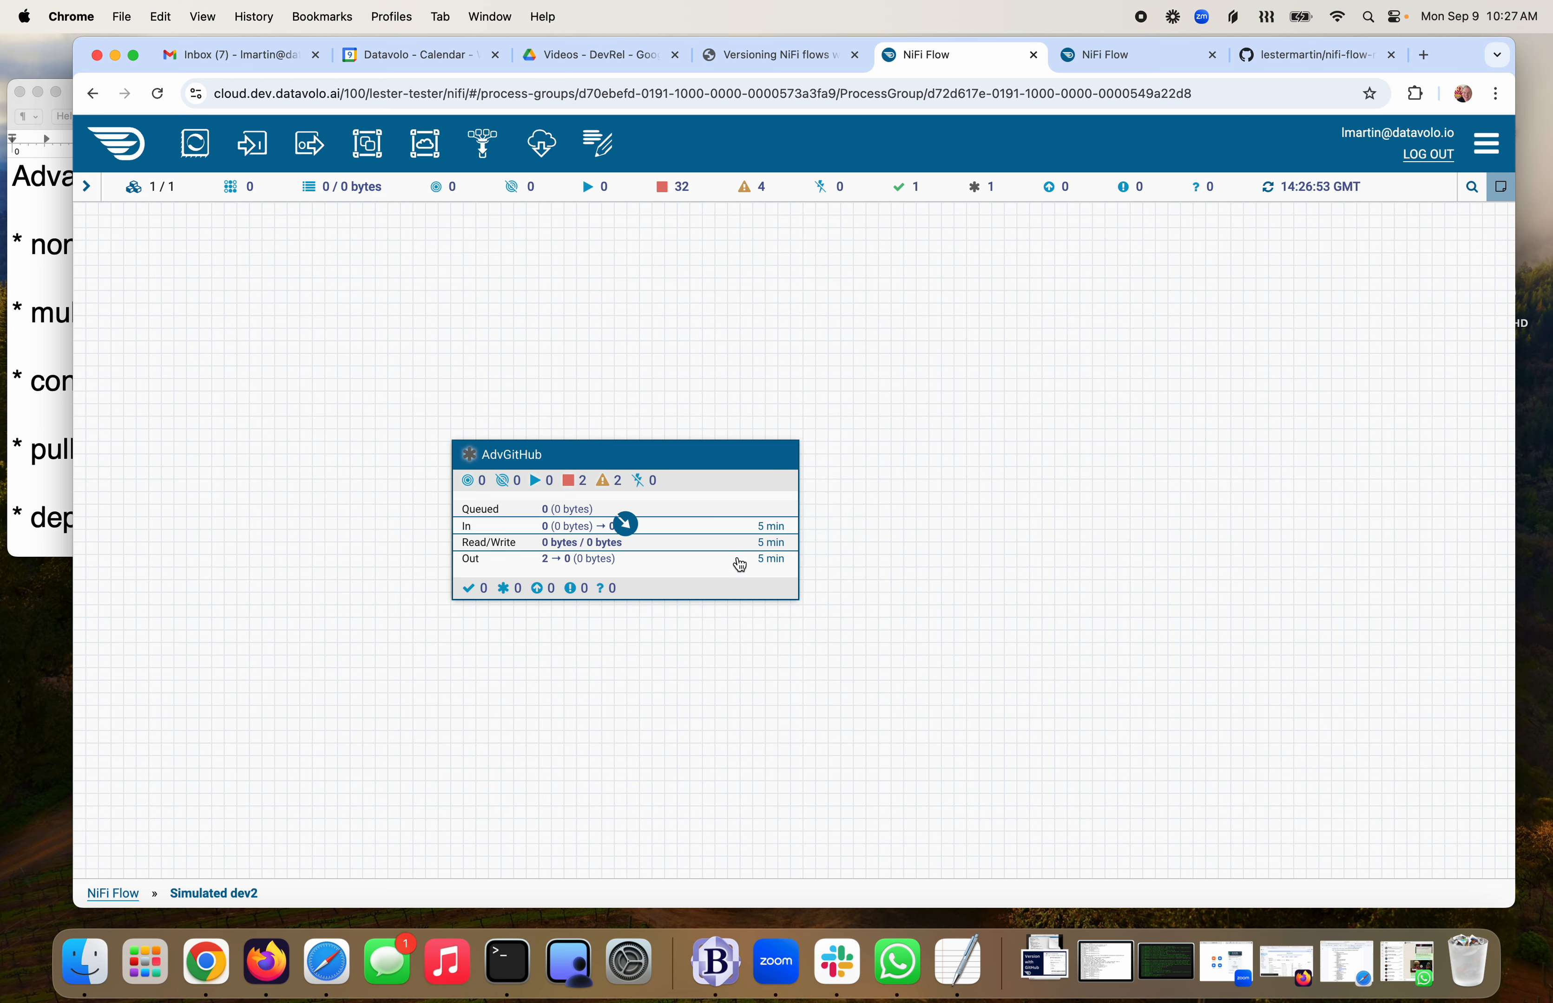
Commit the local changes of AdvGitHub in Simulated dev2 with the version comment "version B changes (div by 3)"
right_click(742, 504)
mouse_move(817, 440)
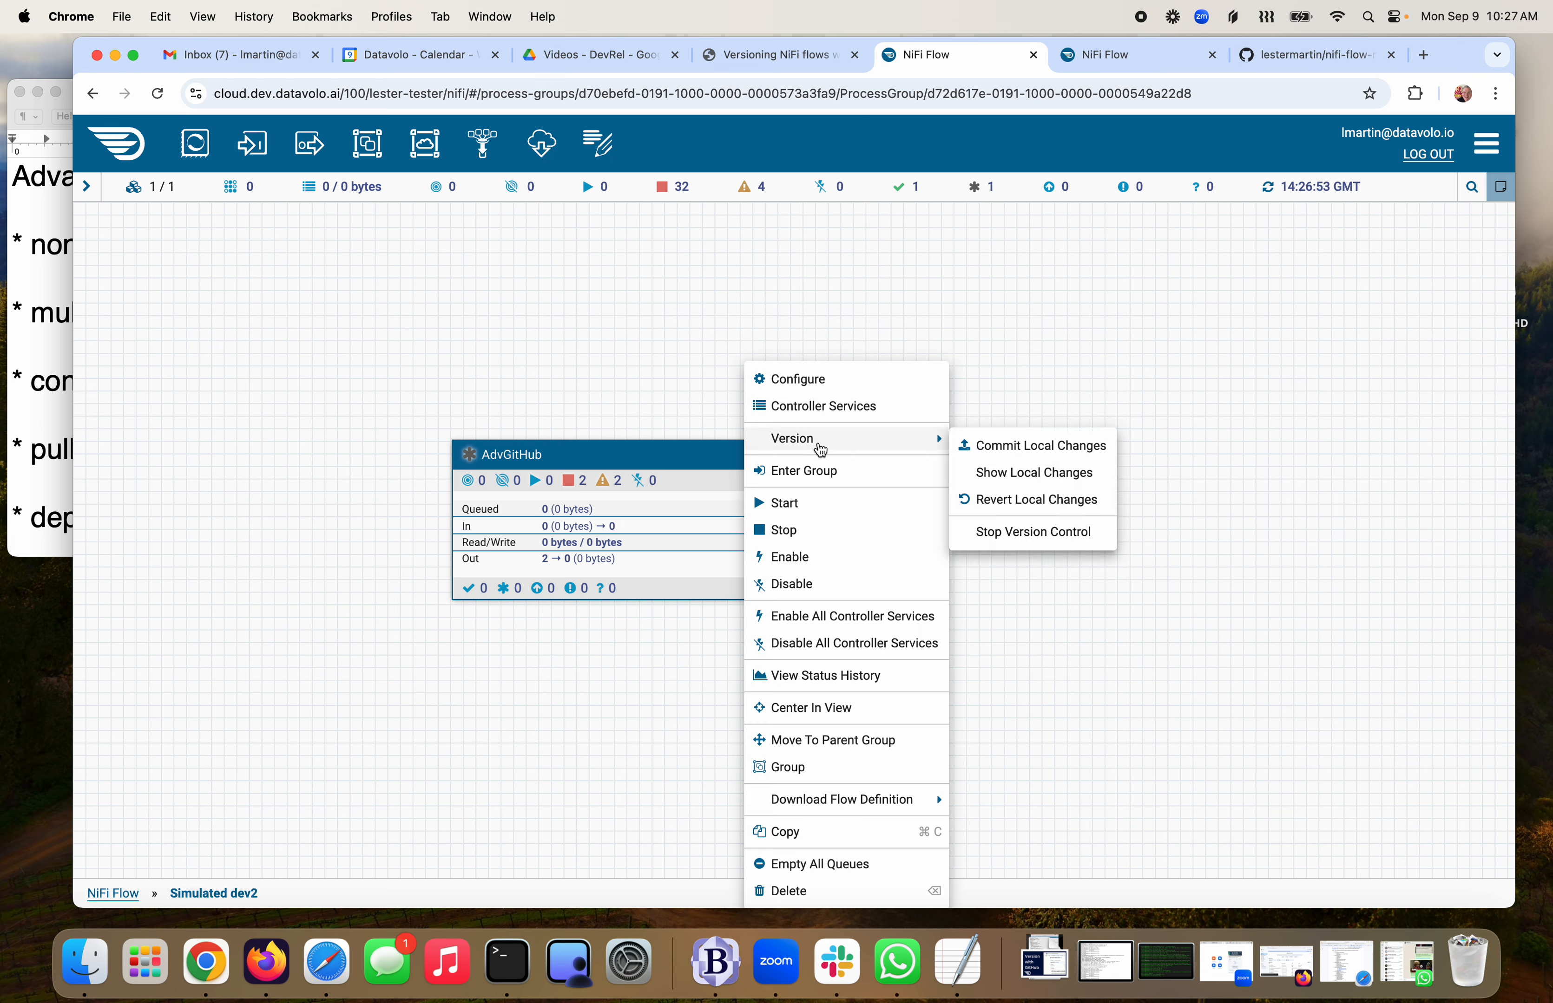
left_click(1085, 448)
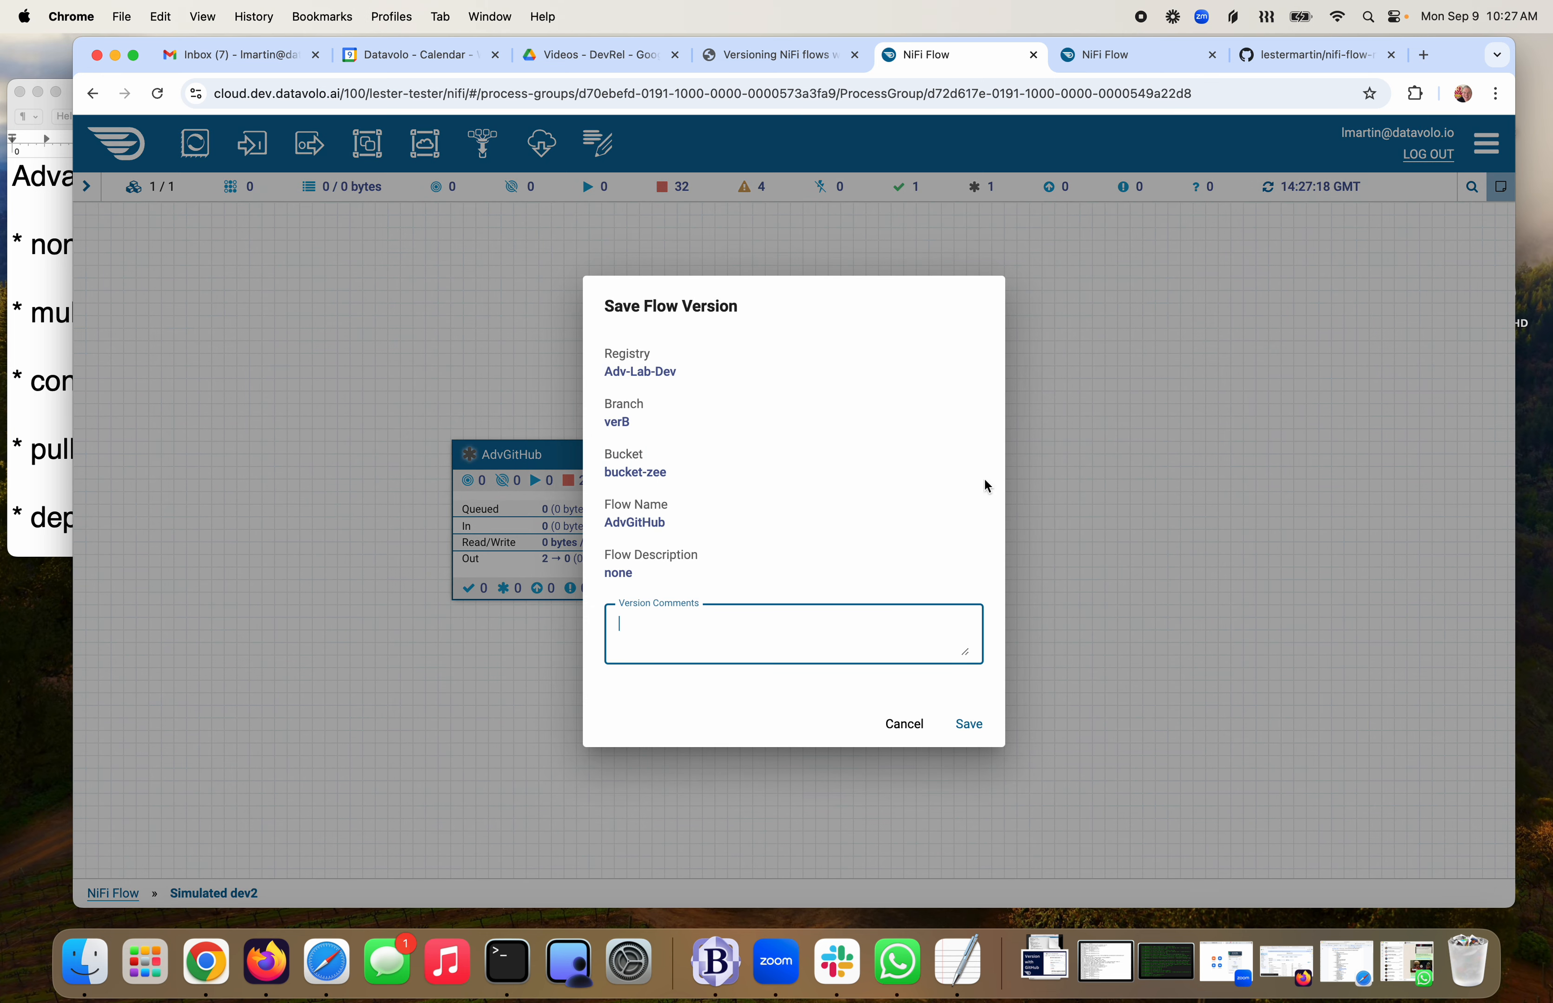
type("ver")
type("sion B changes")
type(" (div byu")
left_click(969, 724)
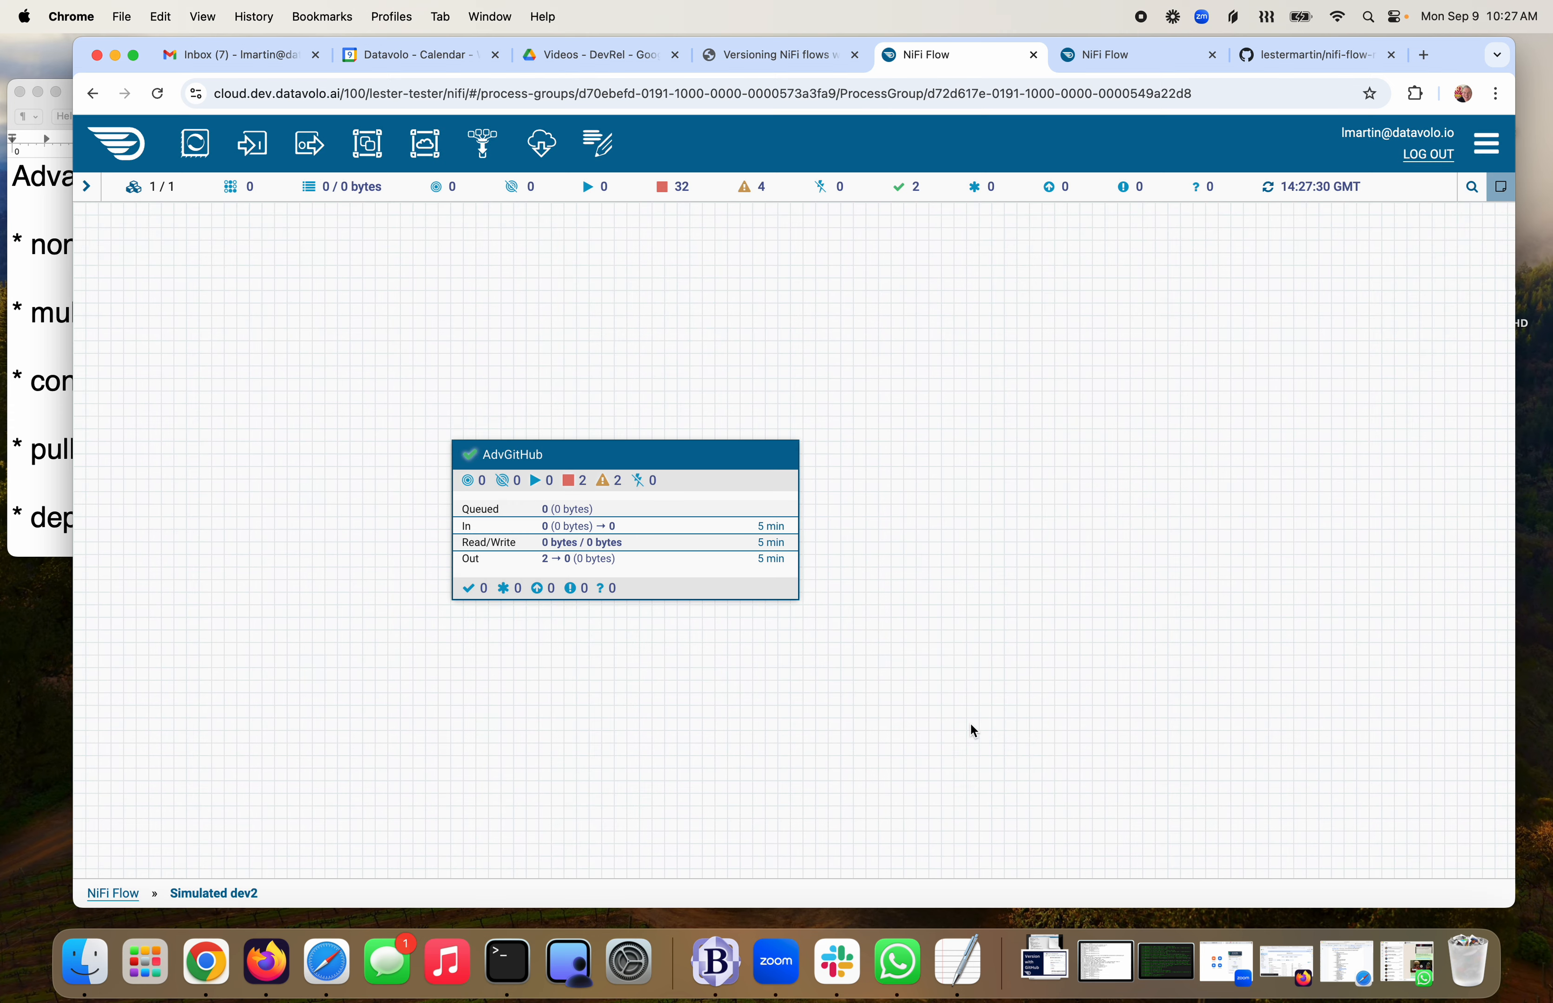
Return to the root NiFi Flow canvas and check AdvGitHub's version tracking status in the QA NiFi environment
left_click(107, 894)
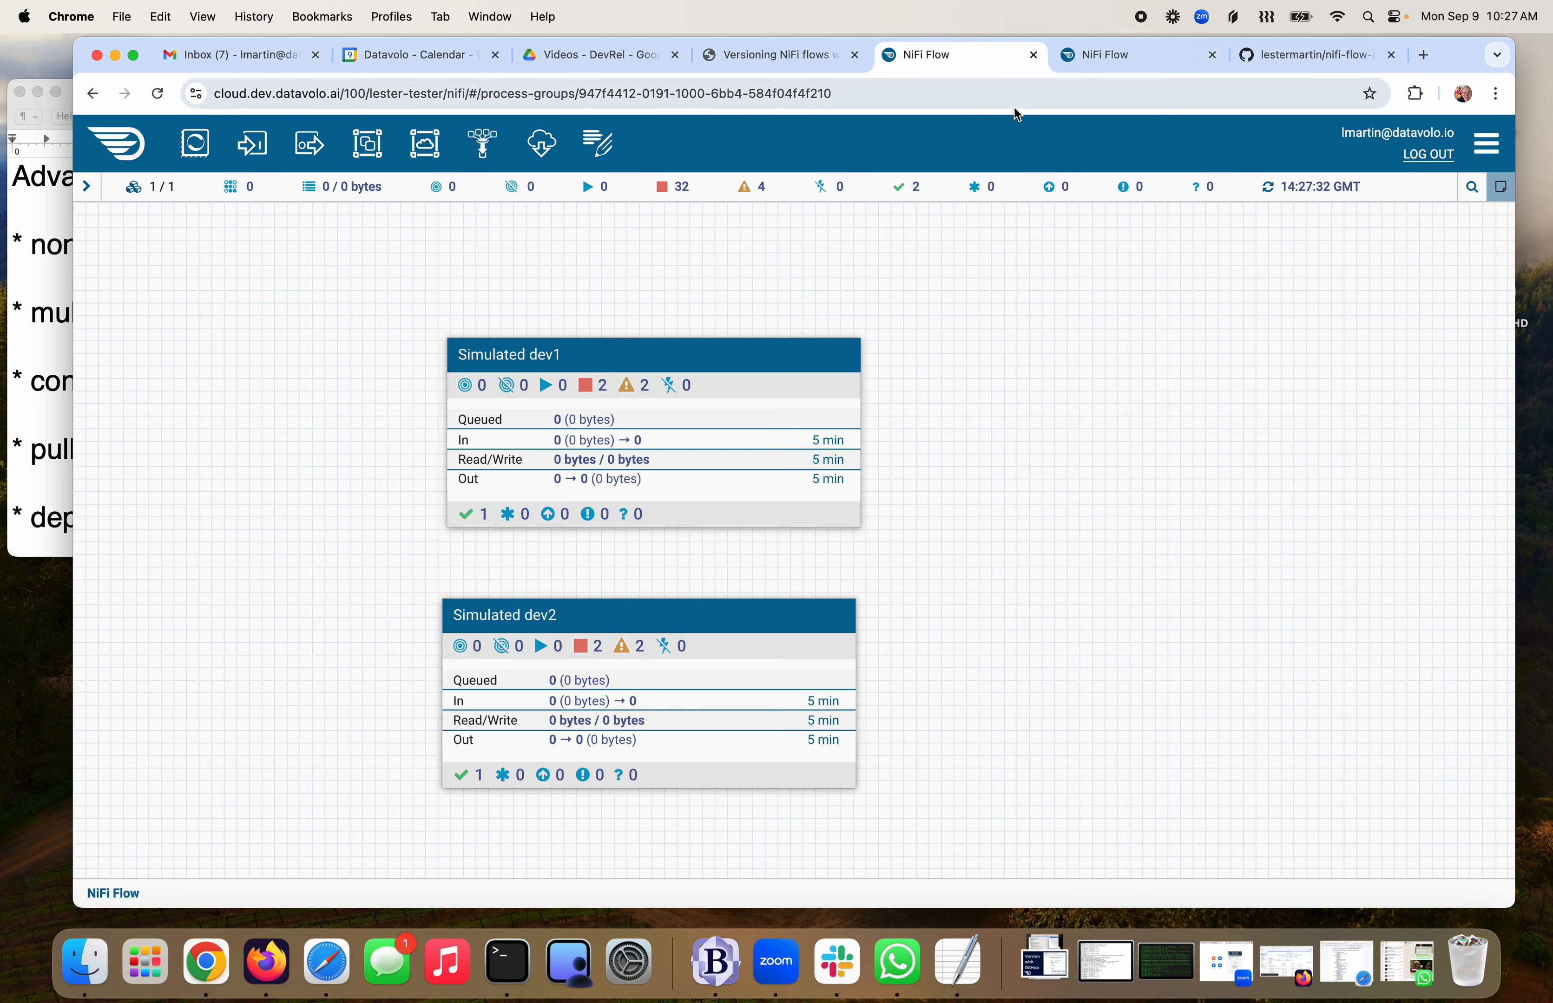
left_click(1111, 60)
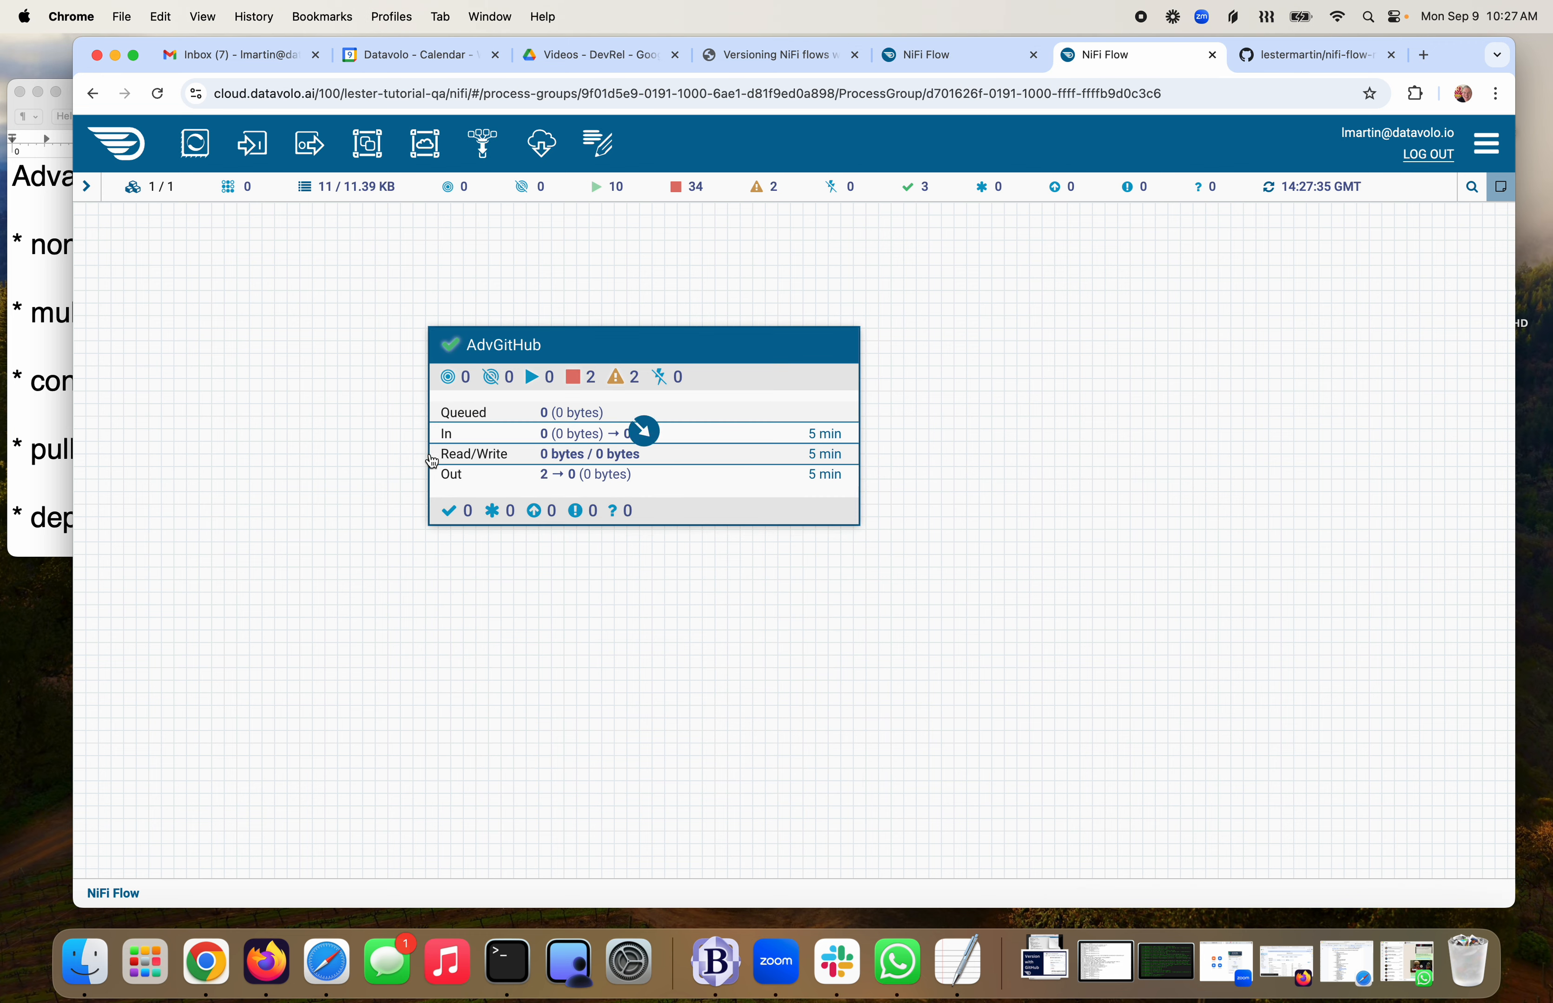
mouse_move(458, 353)
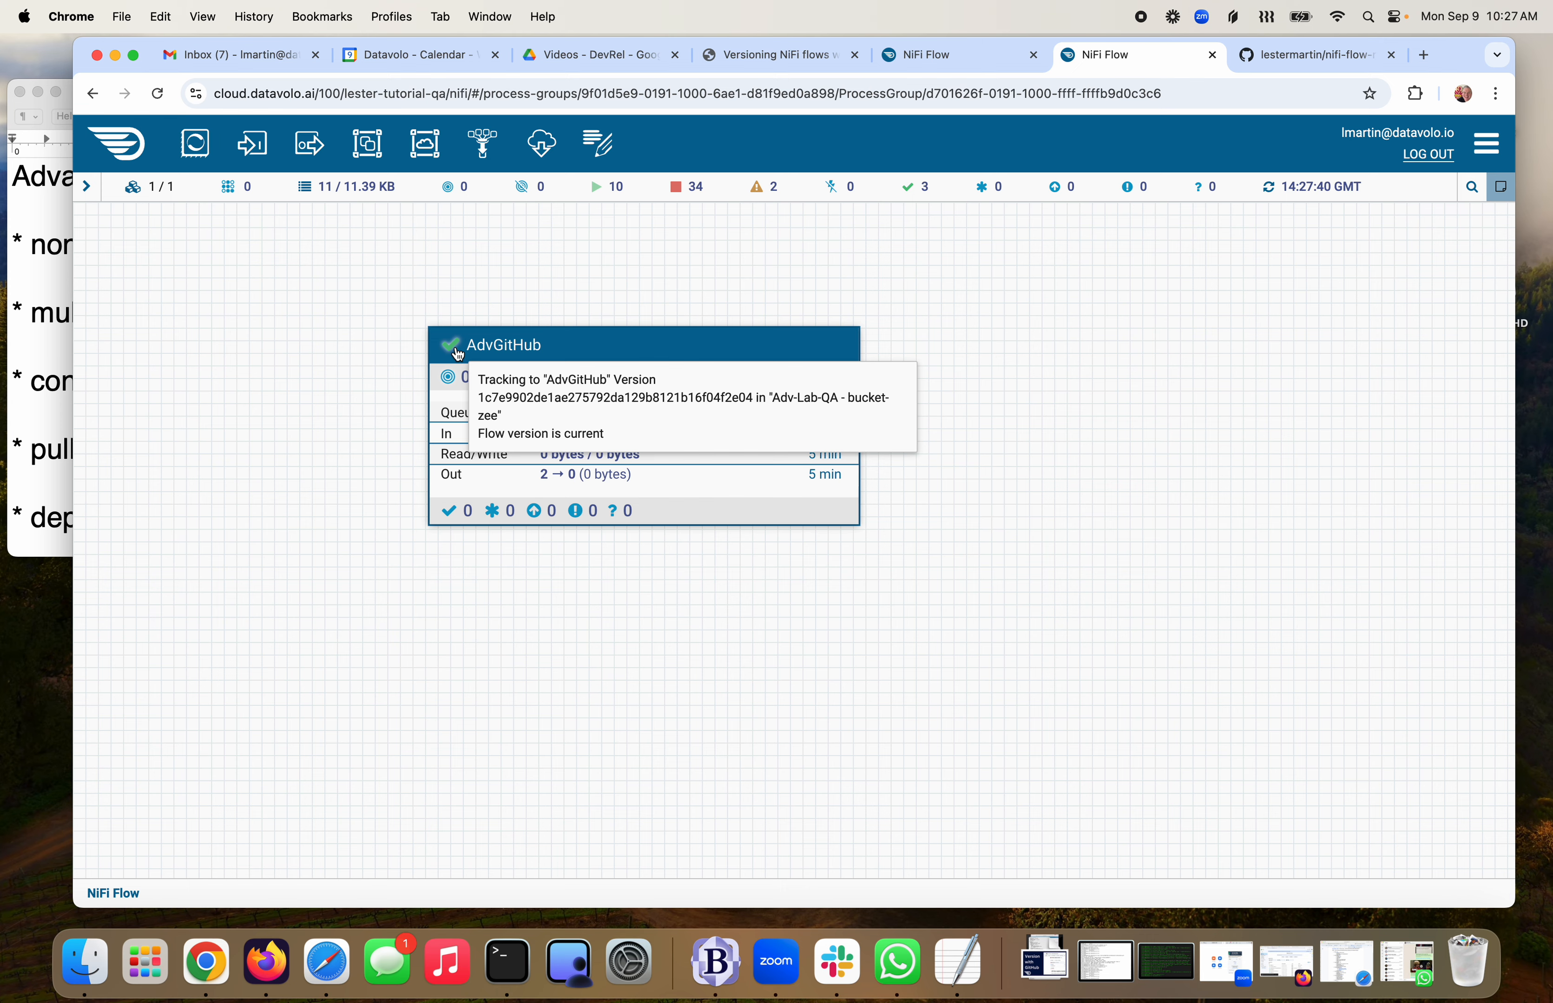
In the nifi-flow-registry-tutorial GitHub repository, review verA's file differences and create the "vA change" pull request into main
left_click(1307, 62)
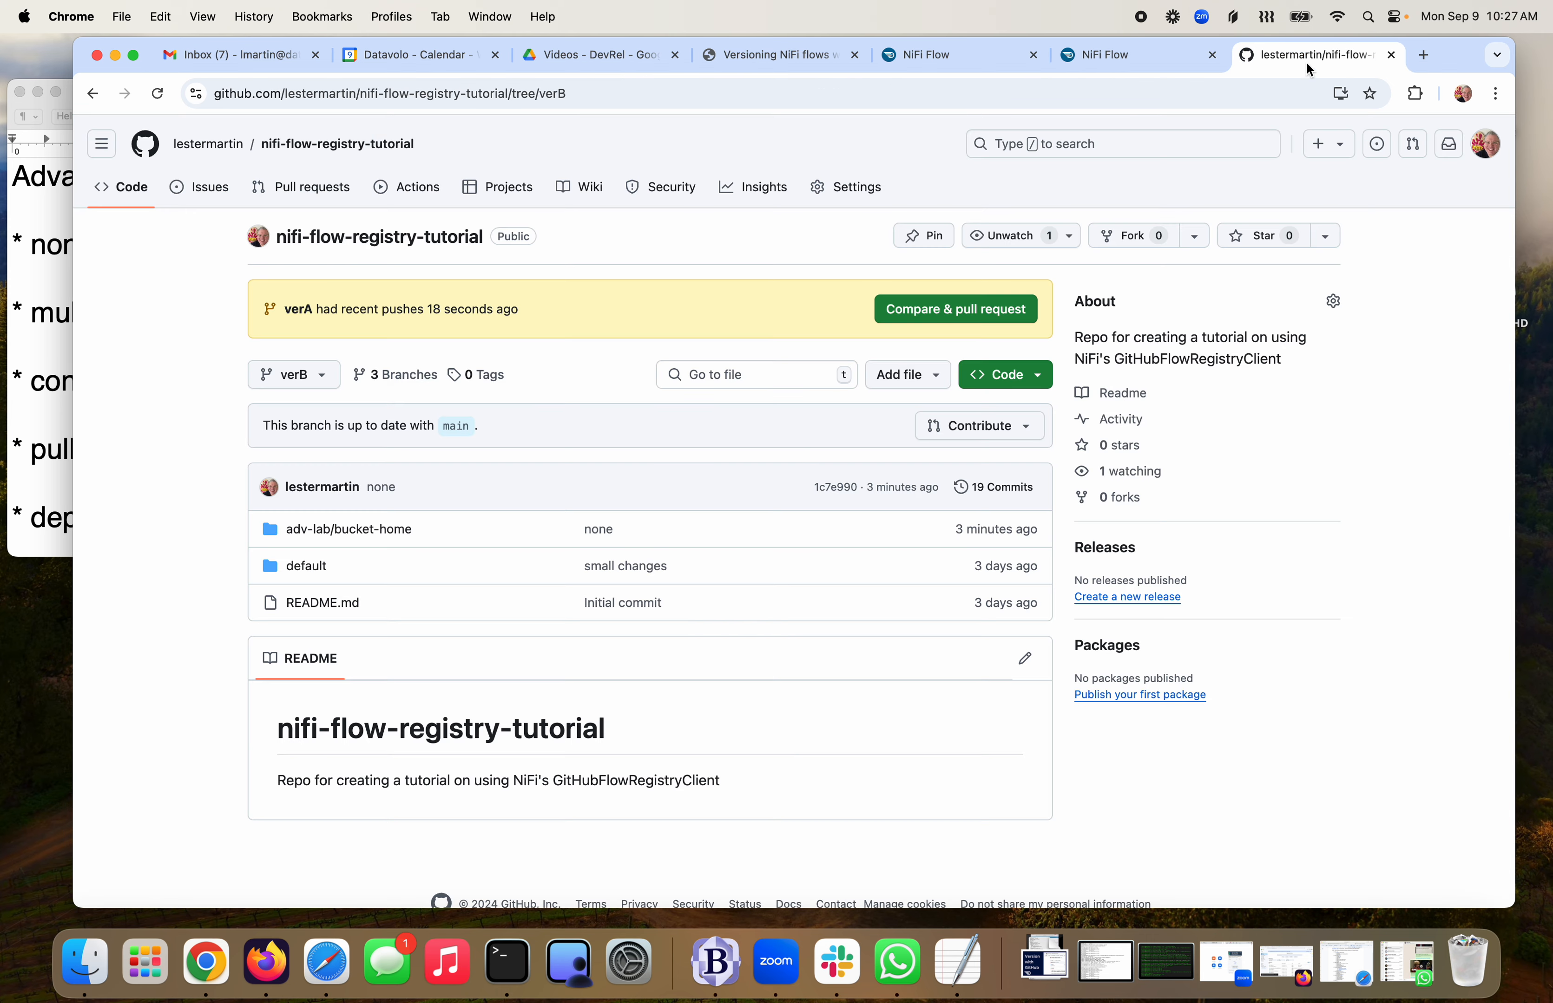
left_click(378, 151)
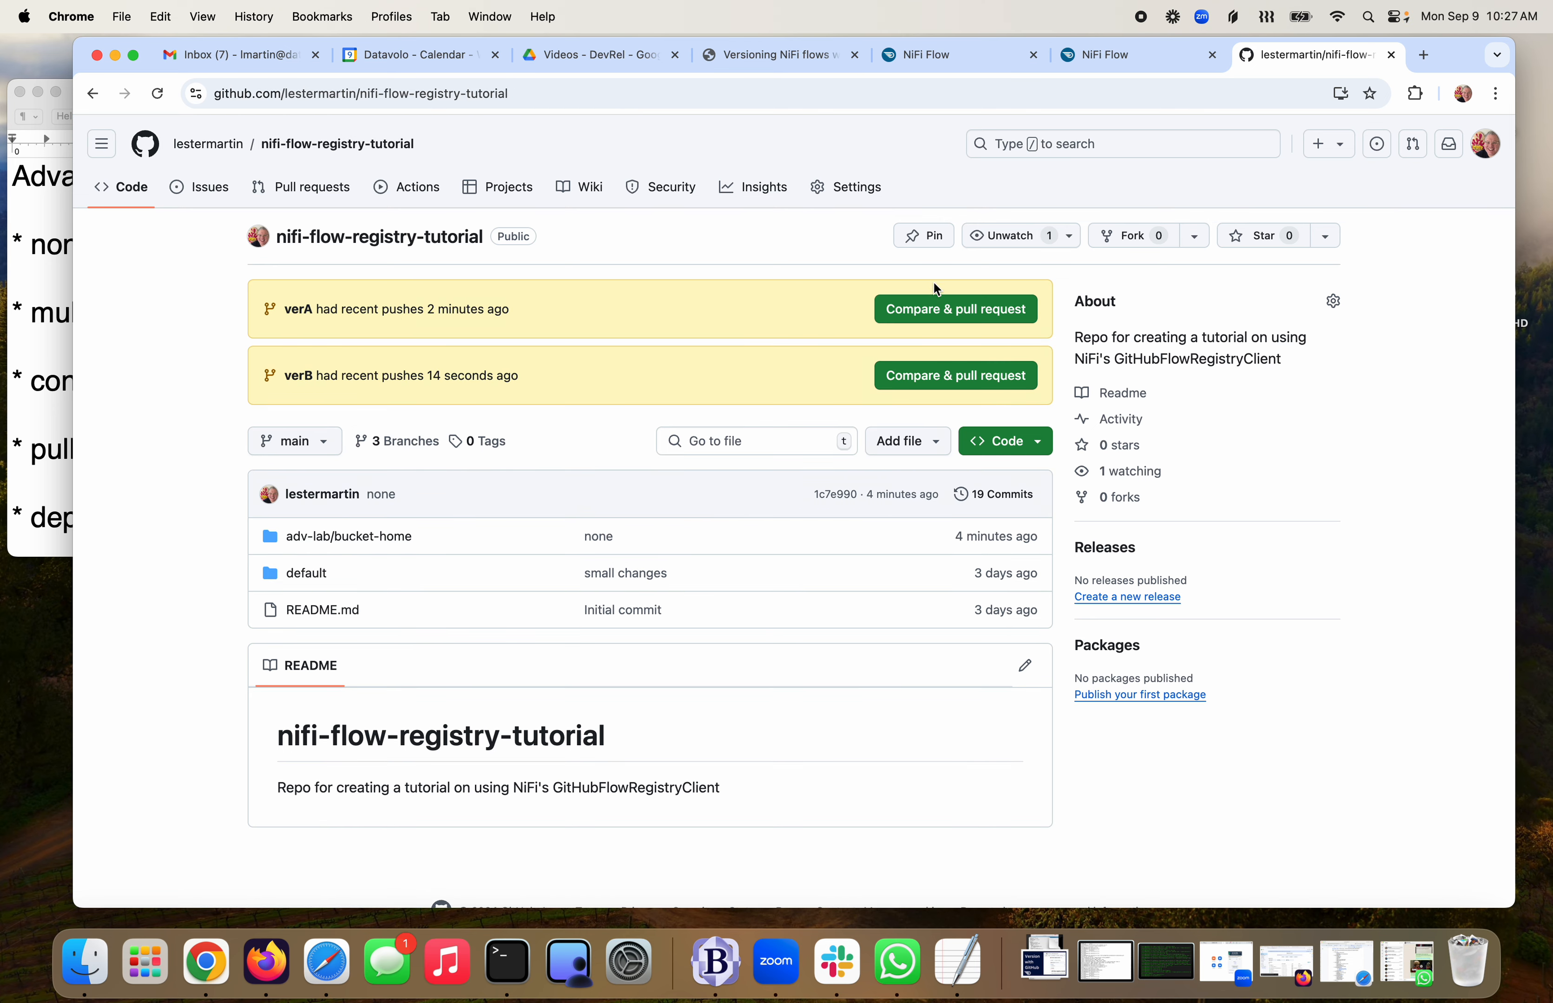
left_click(930, 318)
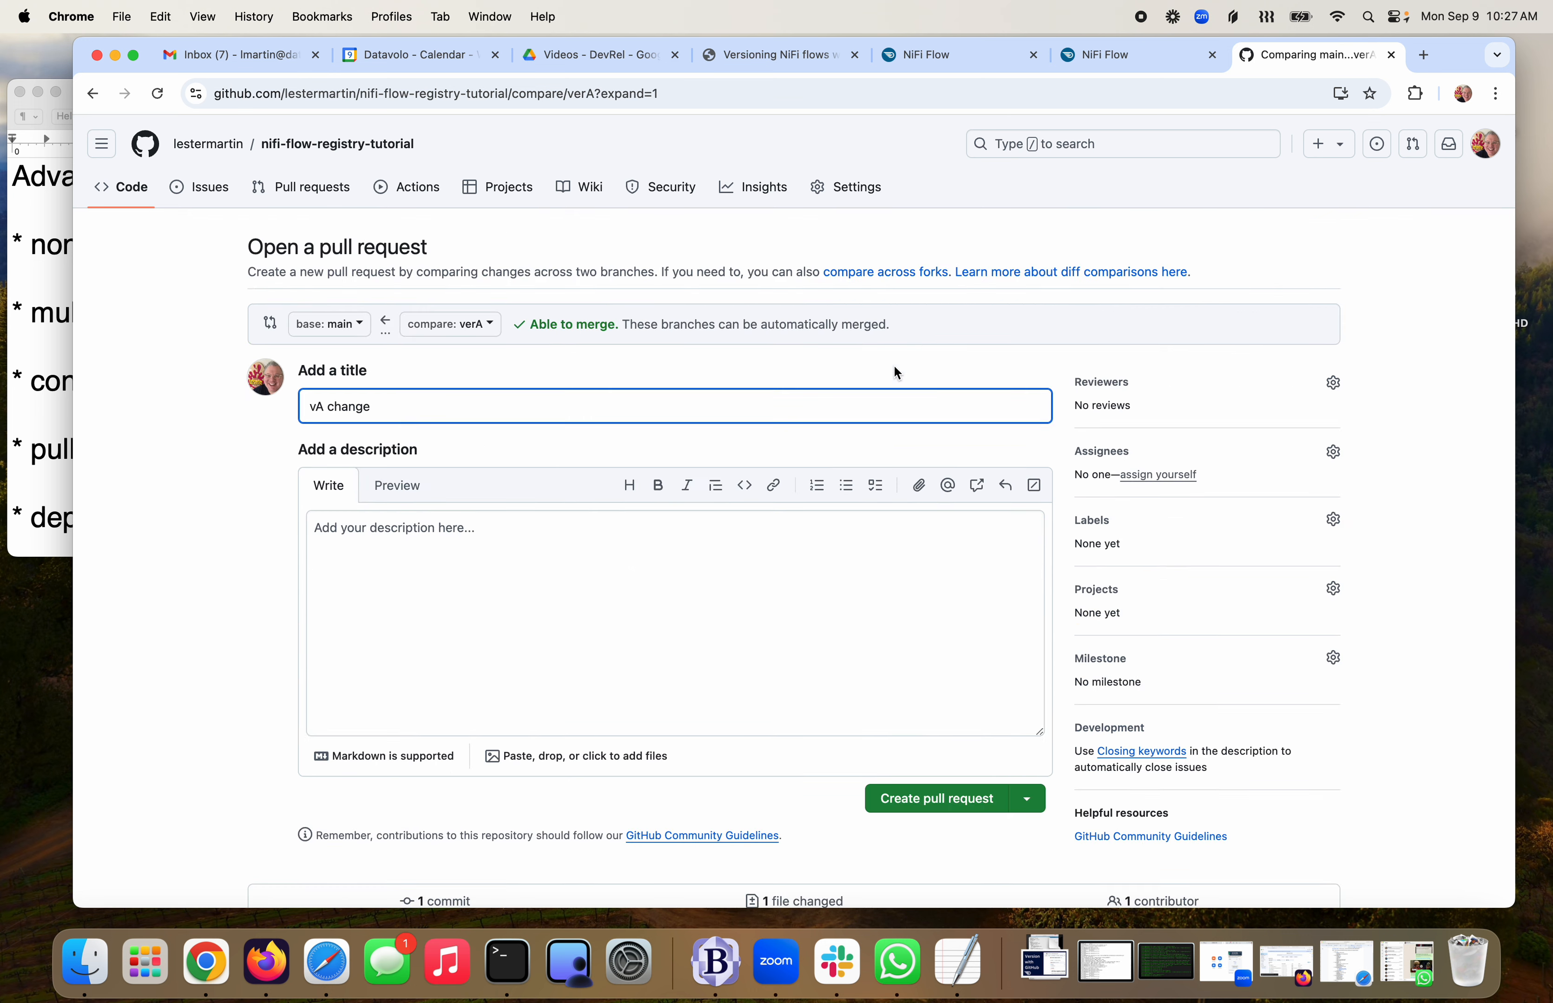
scroll(765, 545, "down", 8)
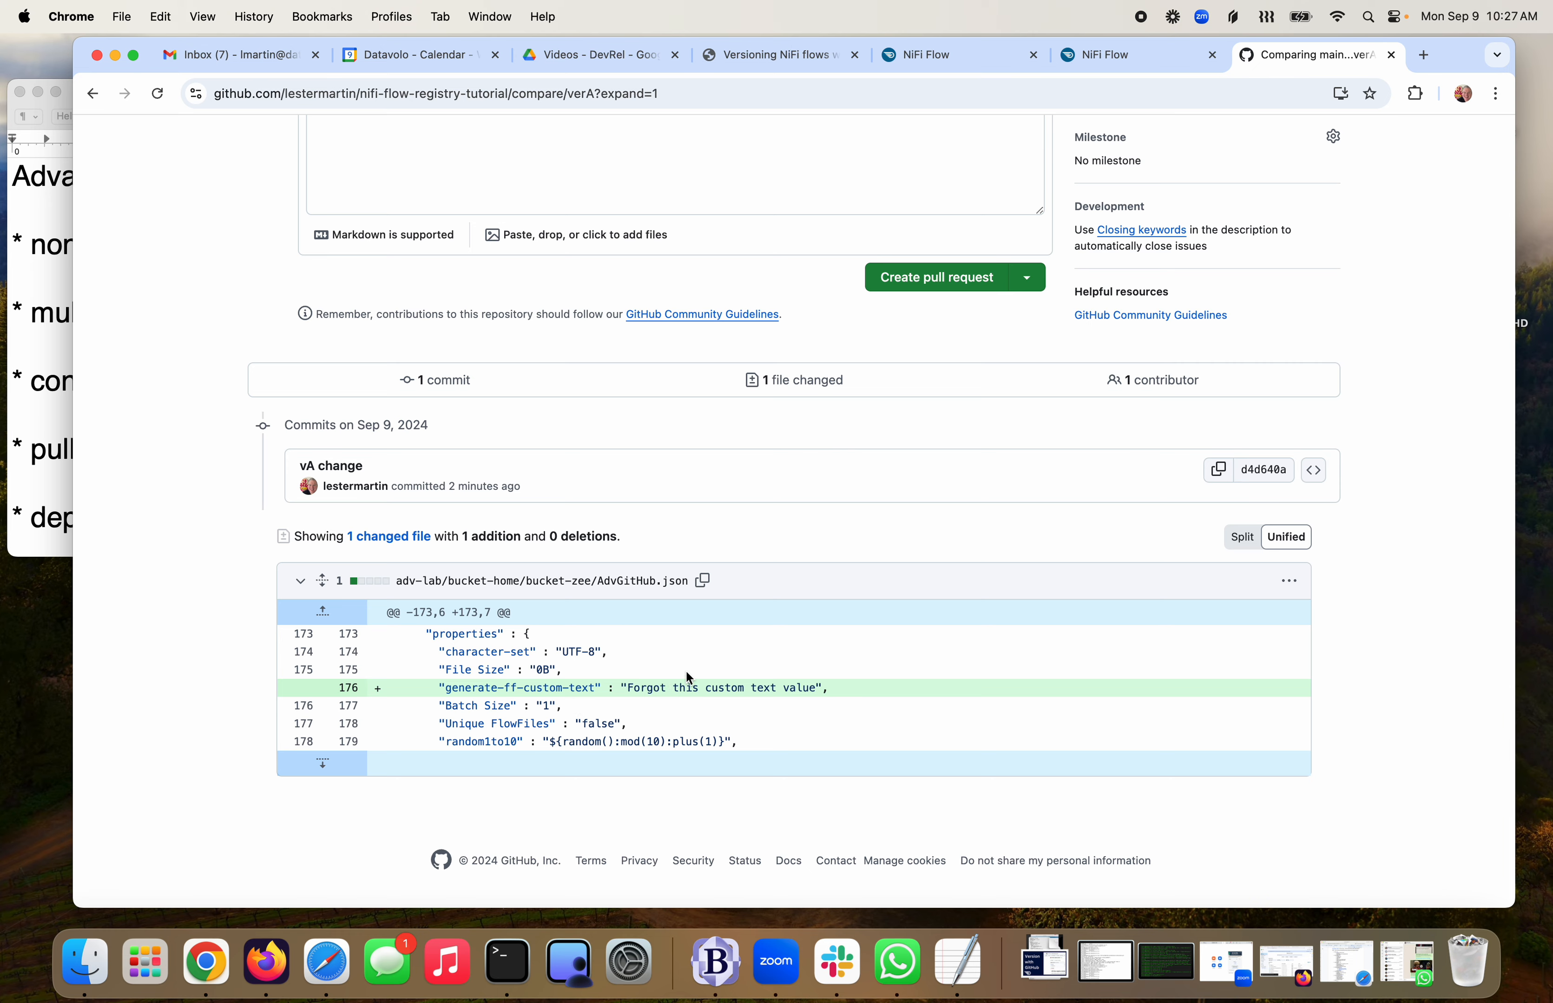
scroll(686, 670, "up", 10)
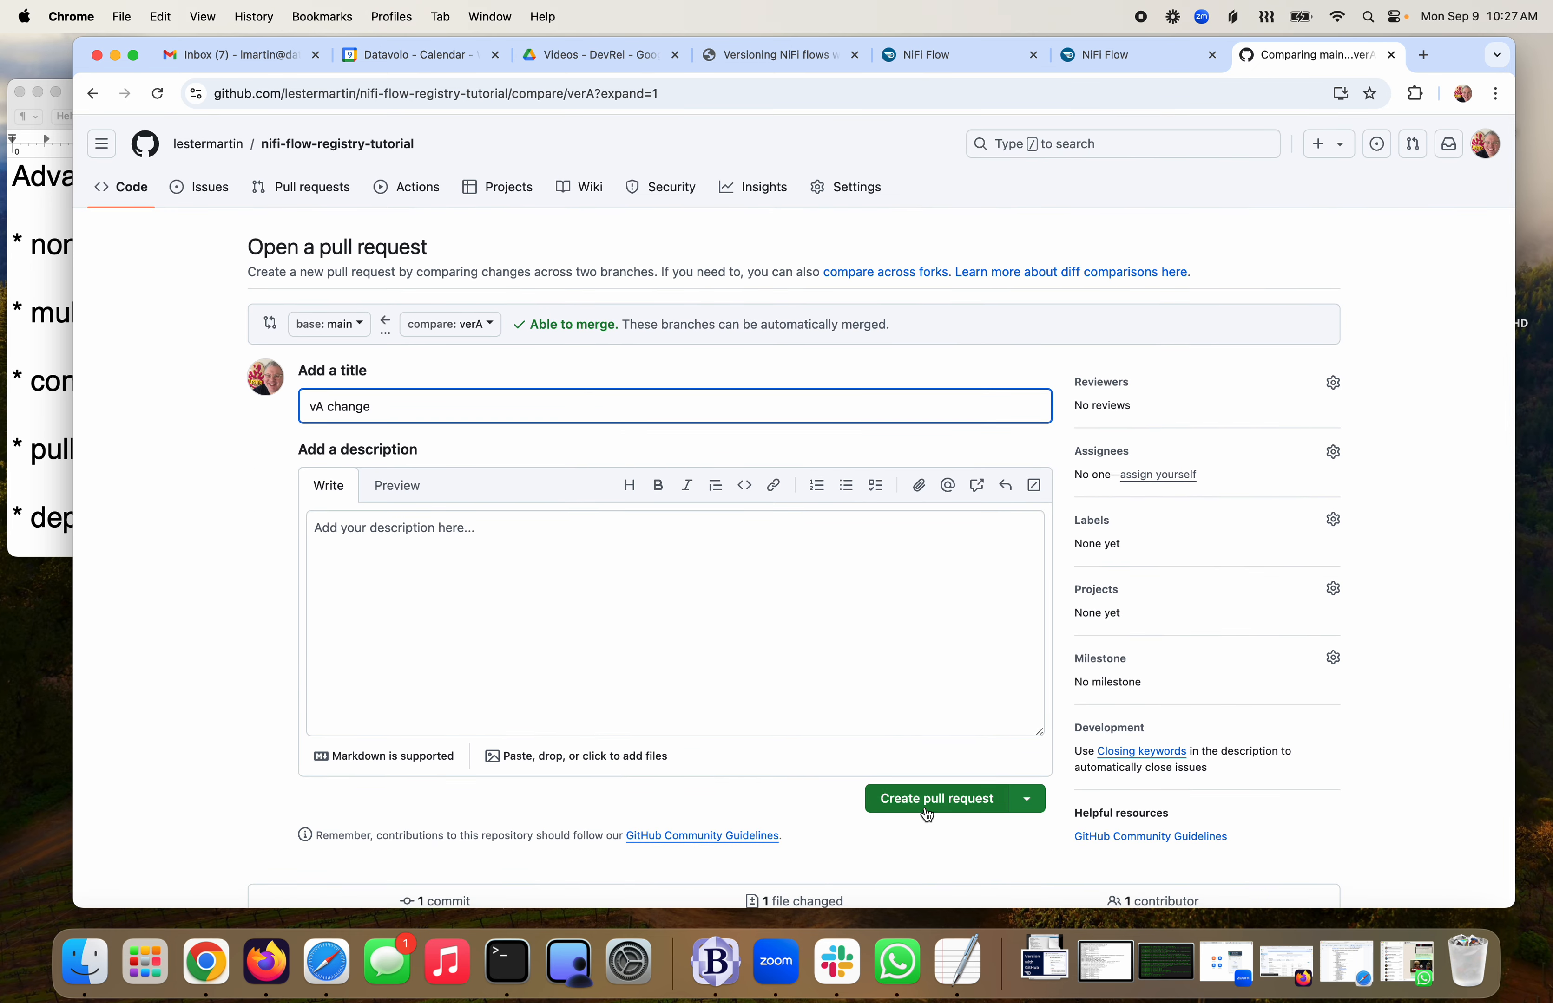
left_click(928, 810)
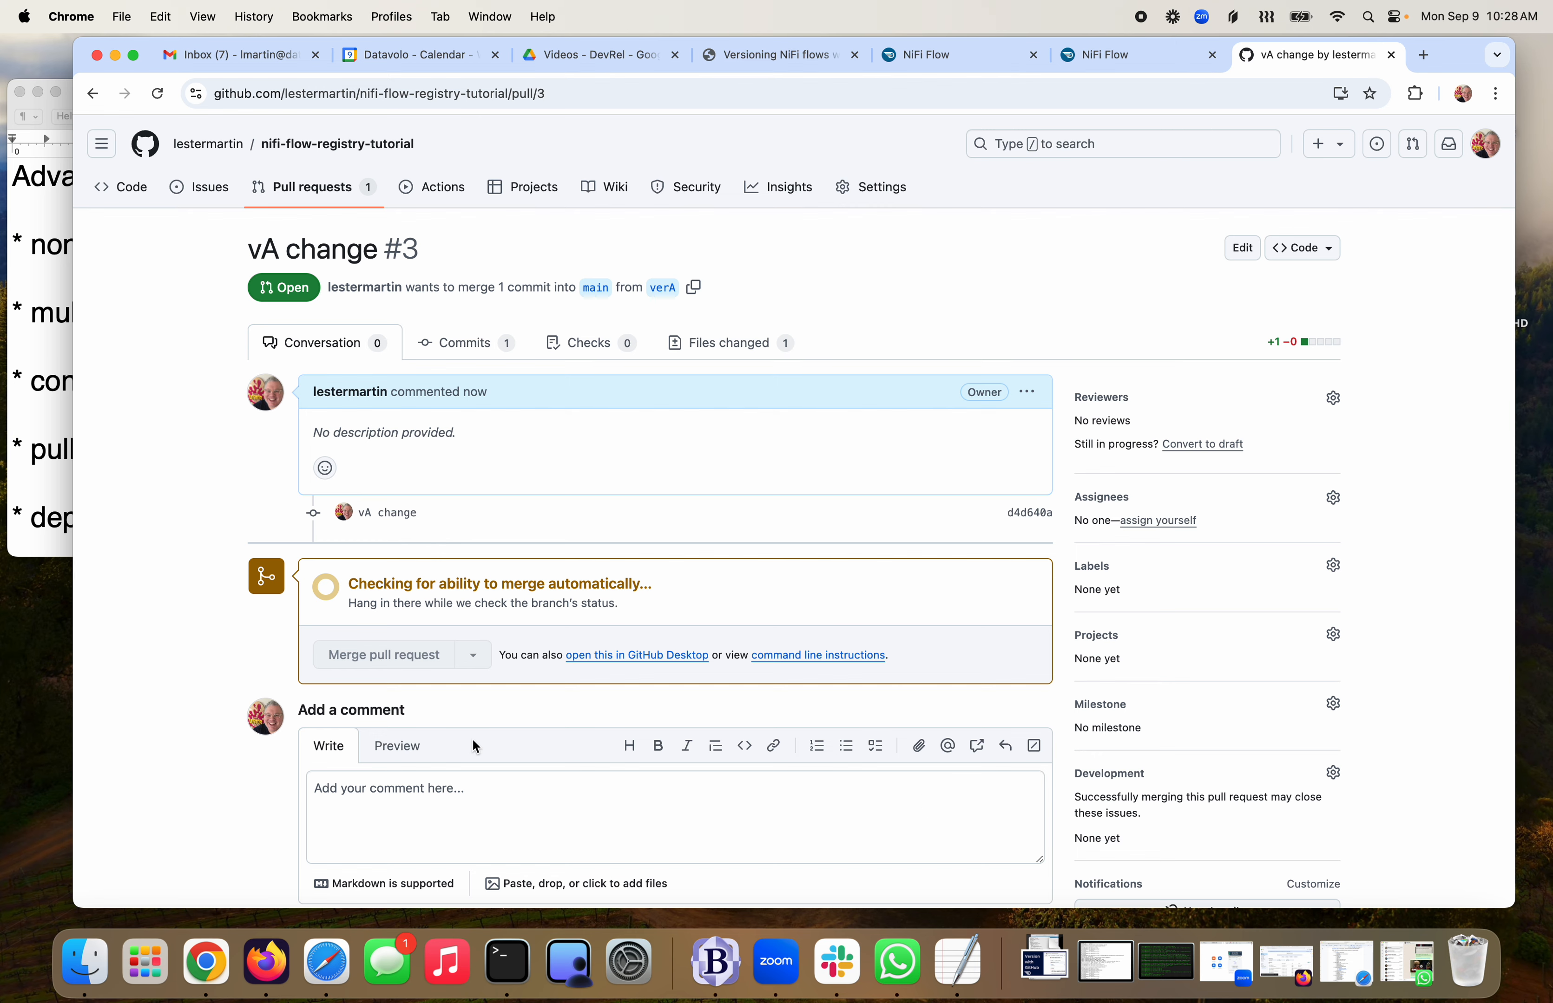
Merge the "vA change" pull request into main and delete the verA branch
scroll(472, 740, "down", 5)
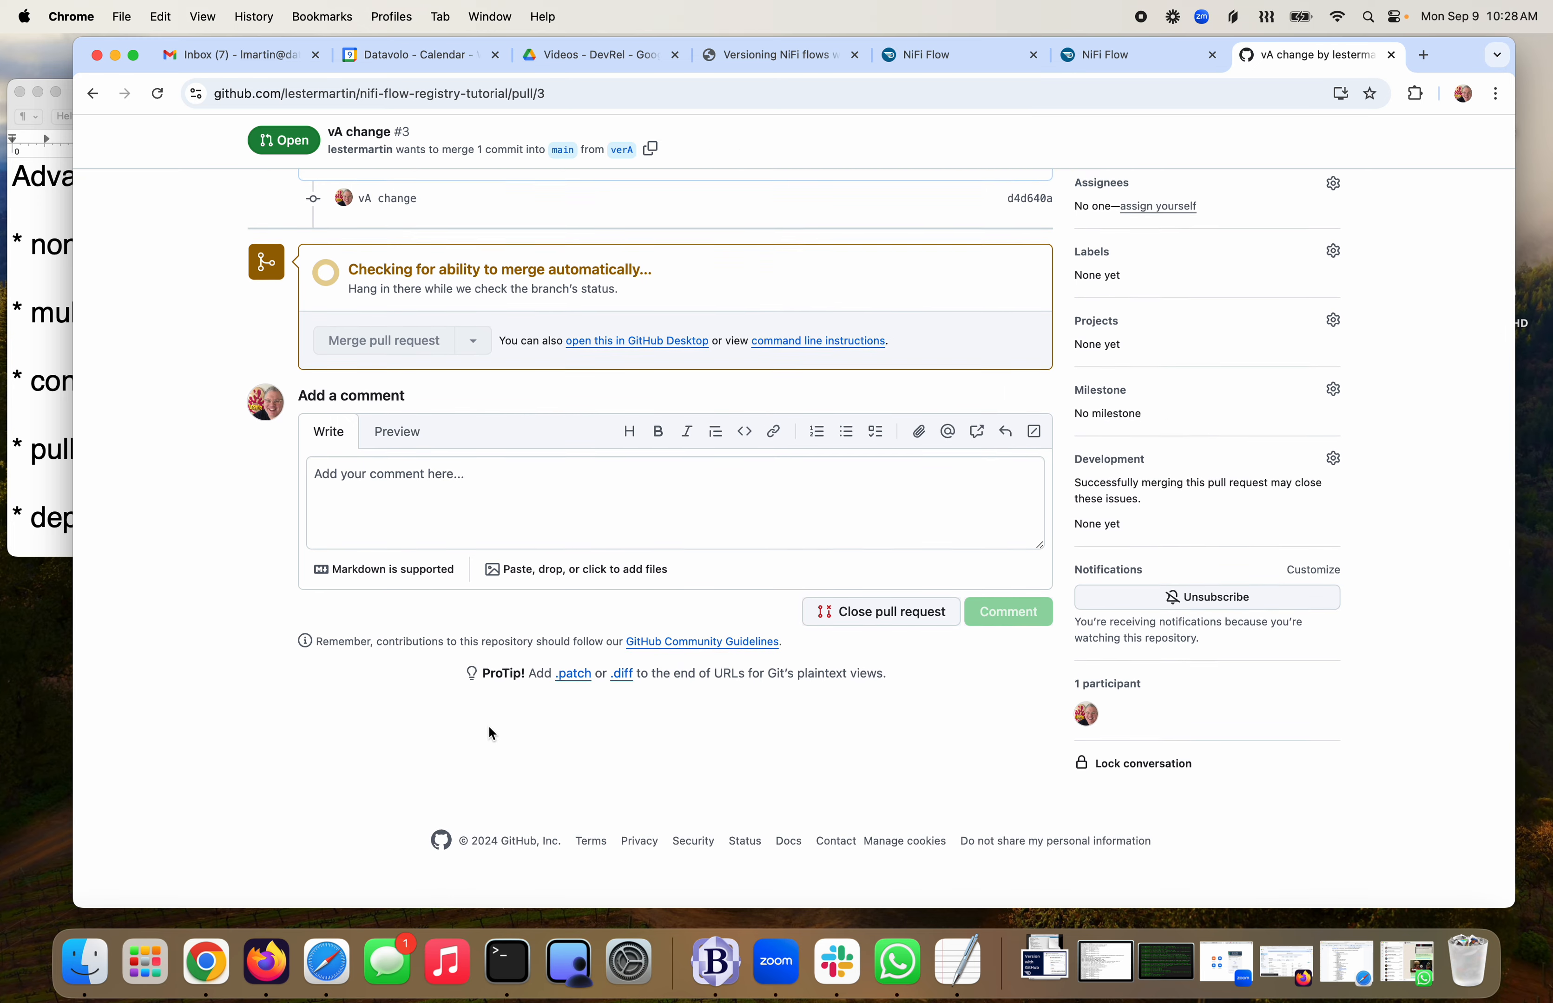
scroll(492, 734, "up", 5)
scroll(492, 733, "down", 3)
scroll(492, 734, "down", 3)
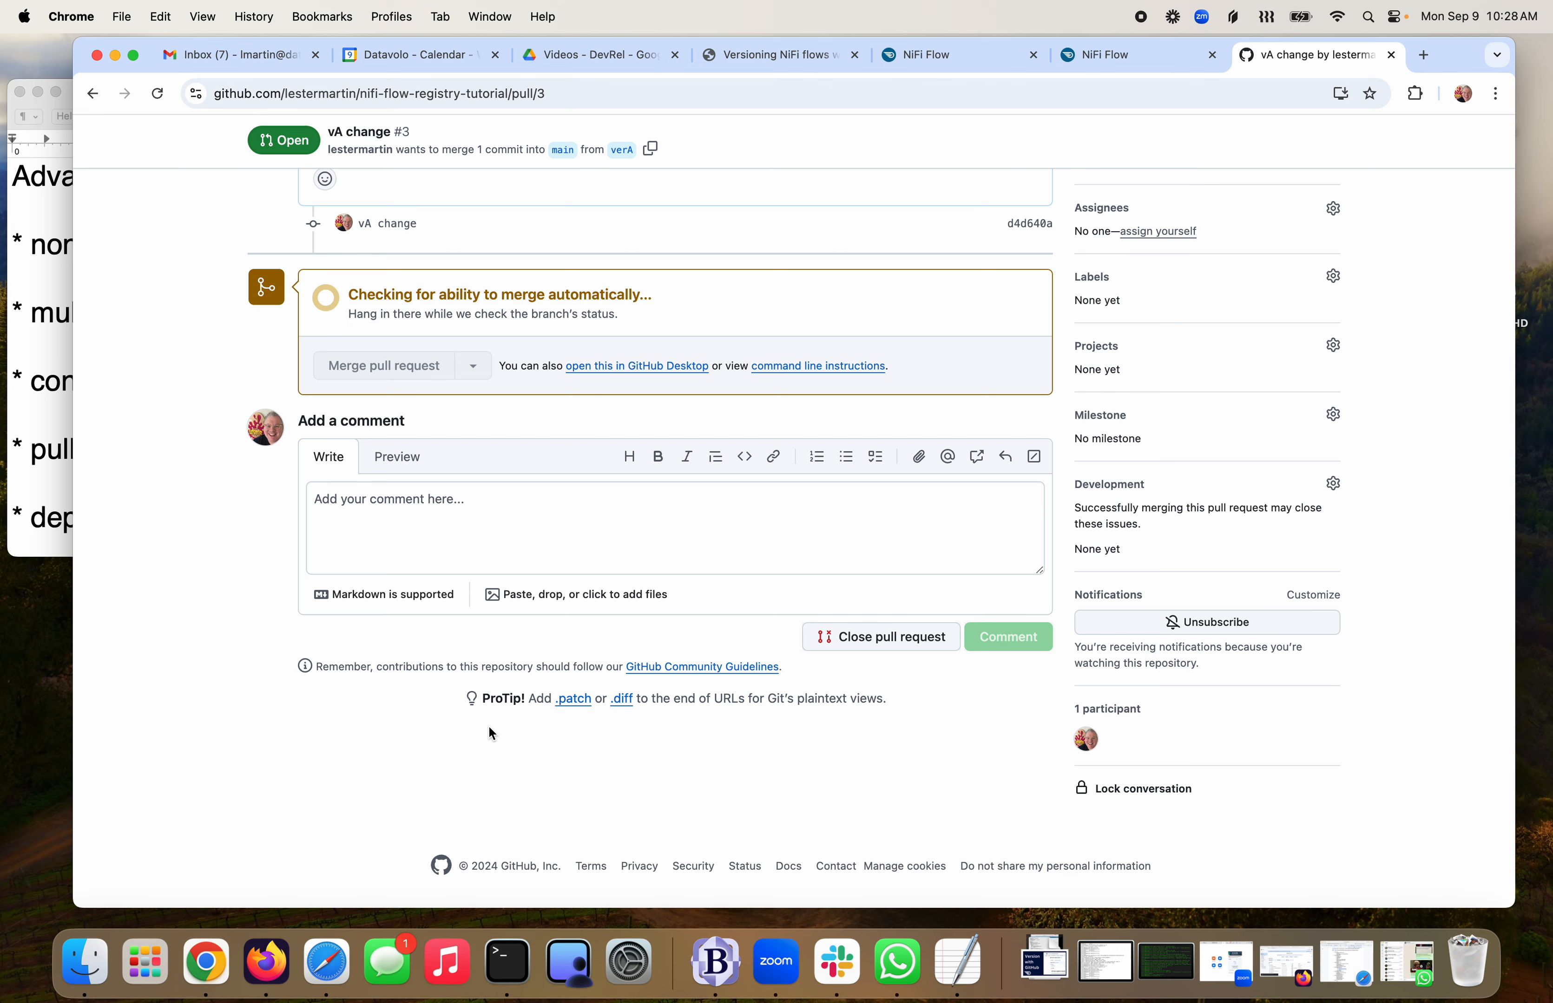
scroll(427, 558, "up", 4)
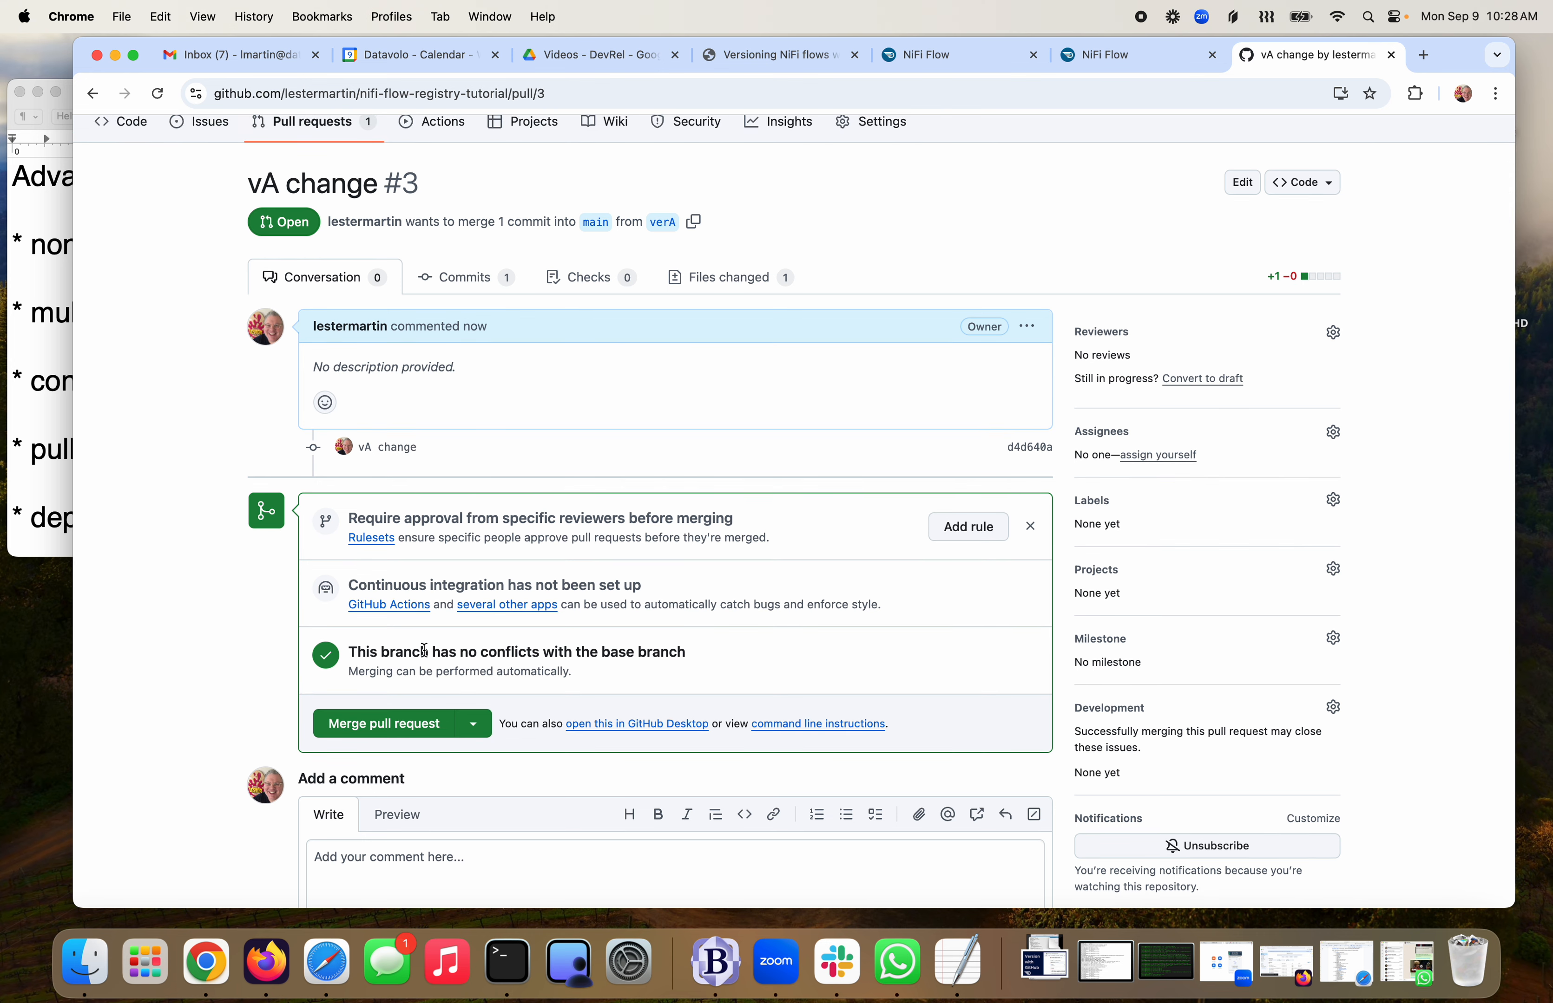
left_click(388, 726)
left_click(376, 683)
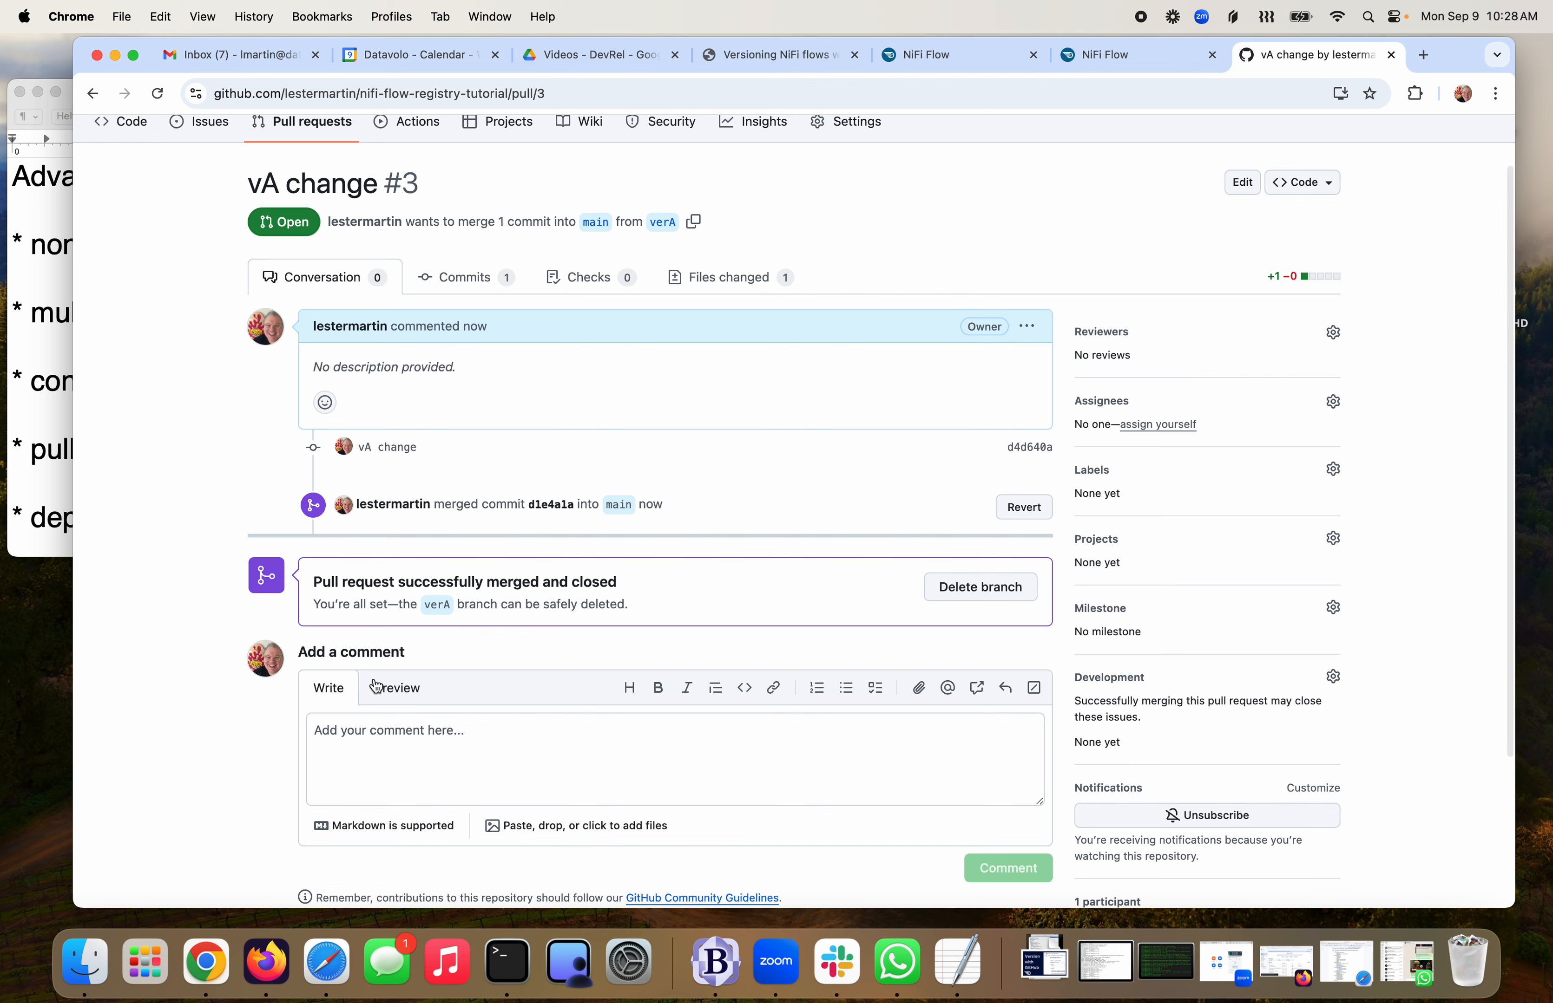
left_click(951, 591)
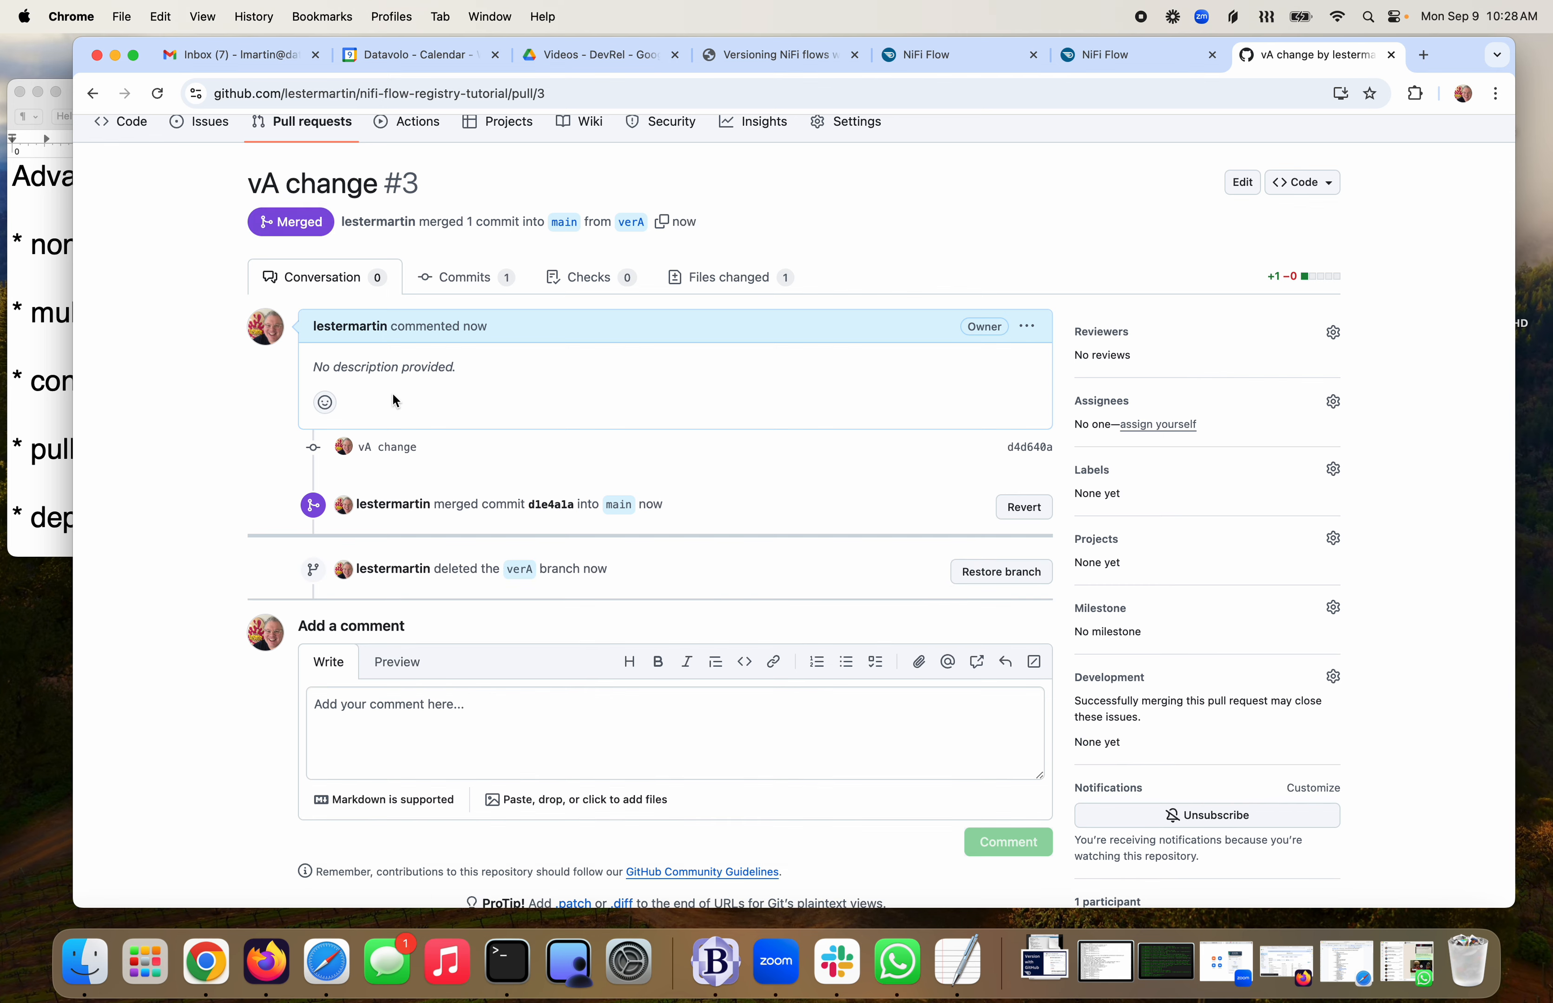
From the repository home page, review verB's file differences and create the "version B changes (div by 3)" pull request into main
scroll(393, 395, "up", 2)
left_click(341, 145)
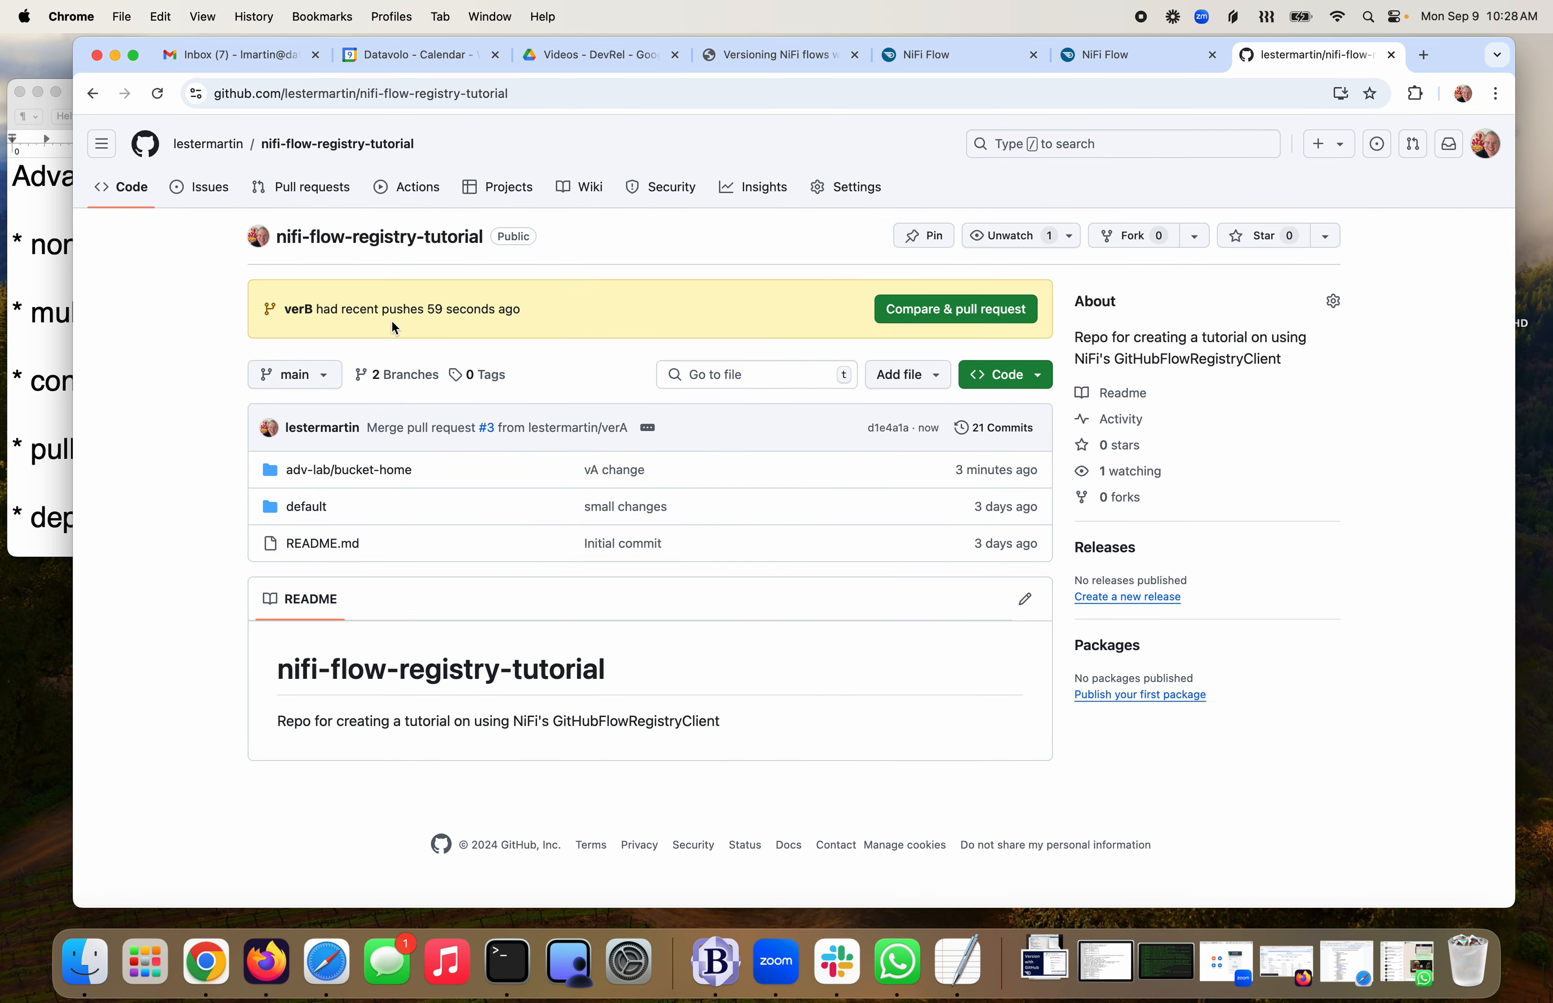
left_click(906, 307)
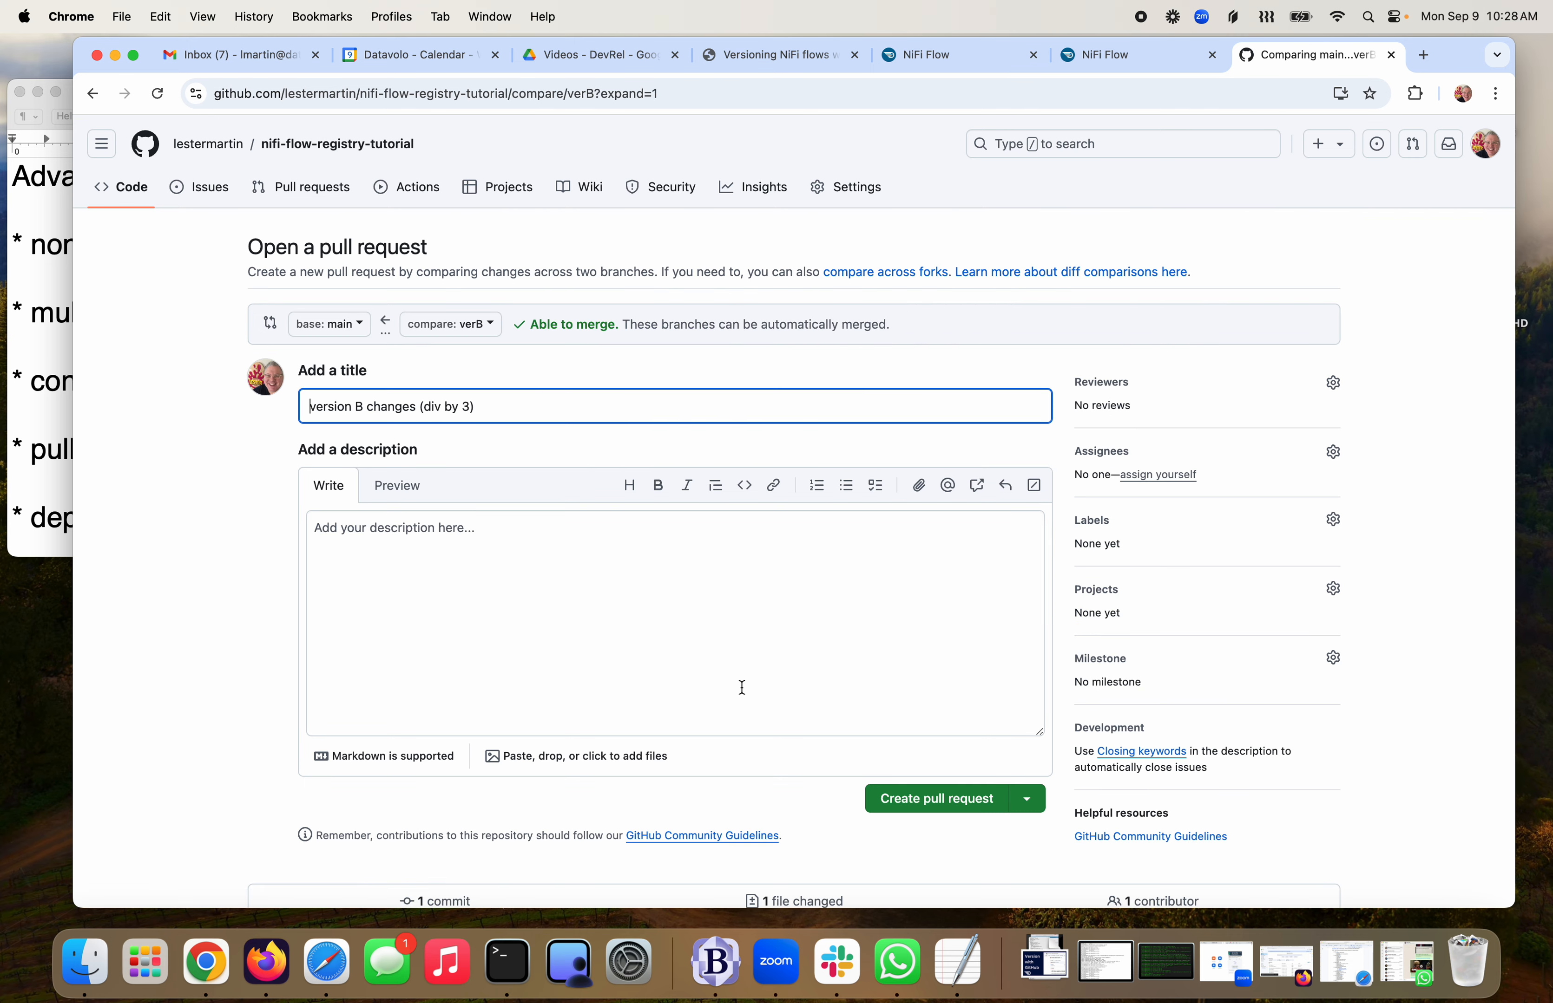
scroll(742, 687, "down", 1)
scroll(762, 373, "down", 2)
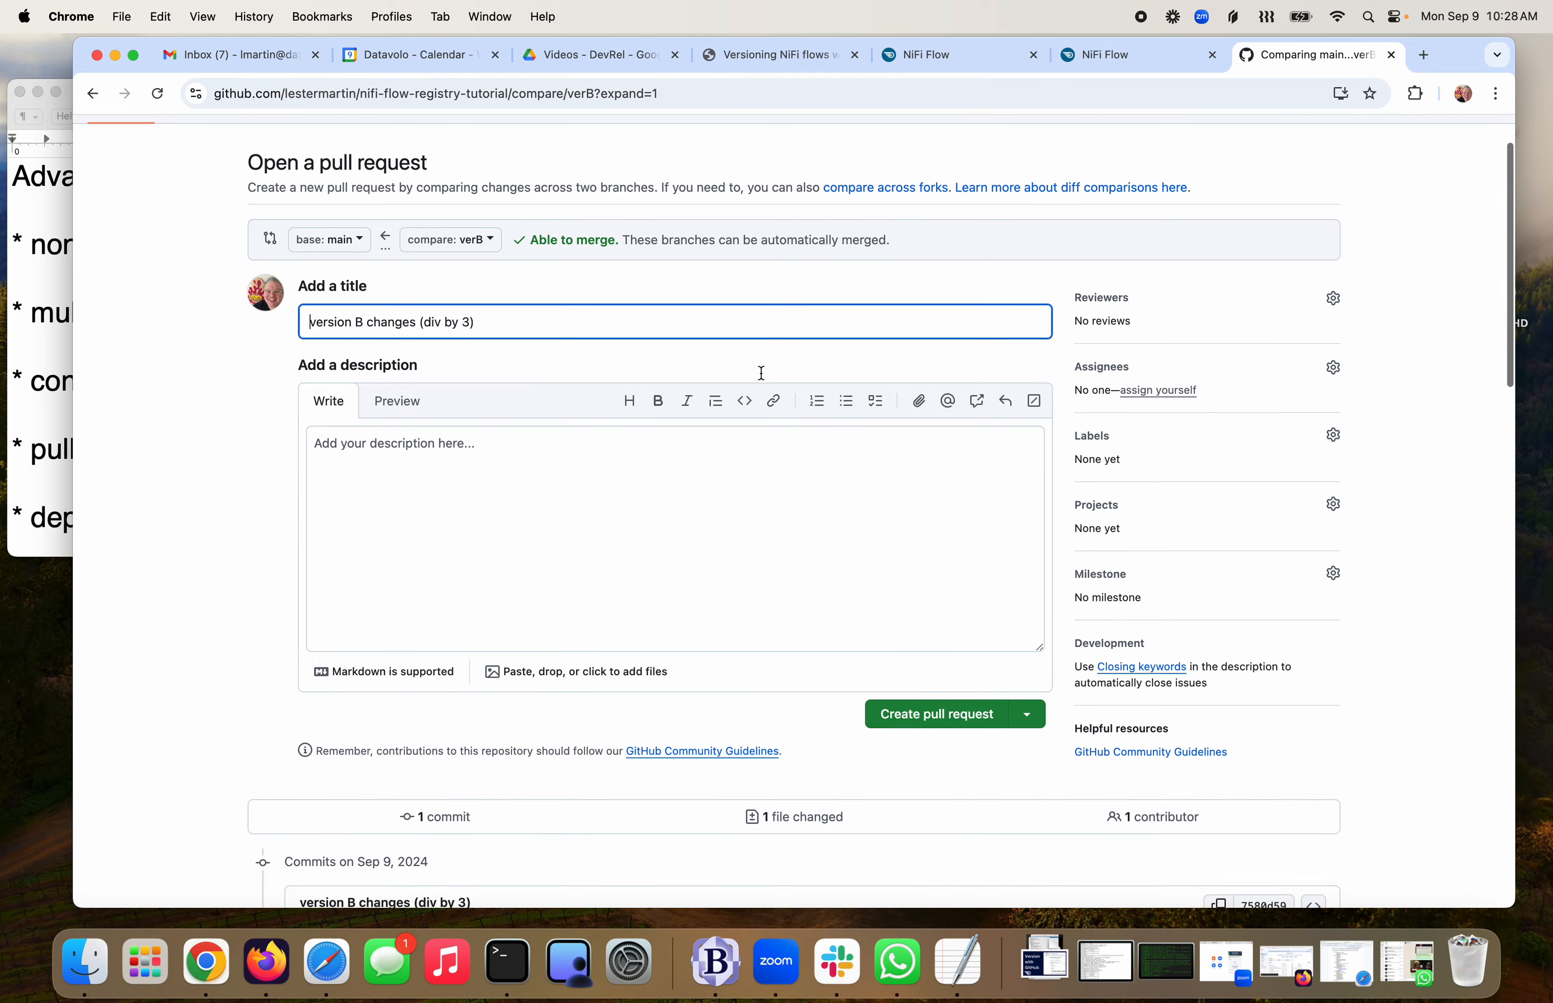
scroll(761, 373, "down", 5)
scroll(856, 443, "down", 10)
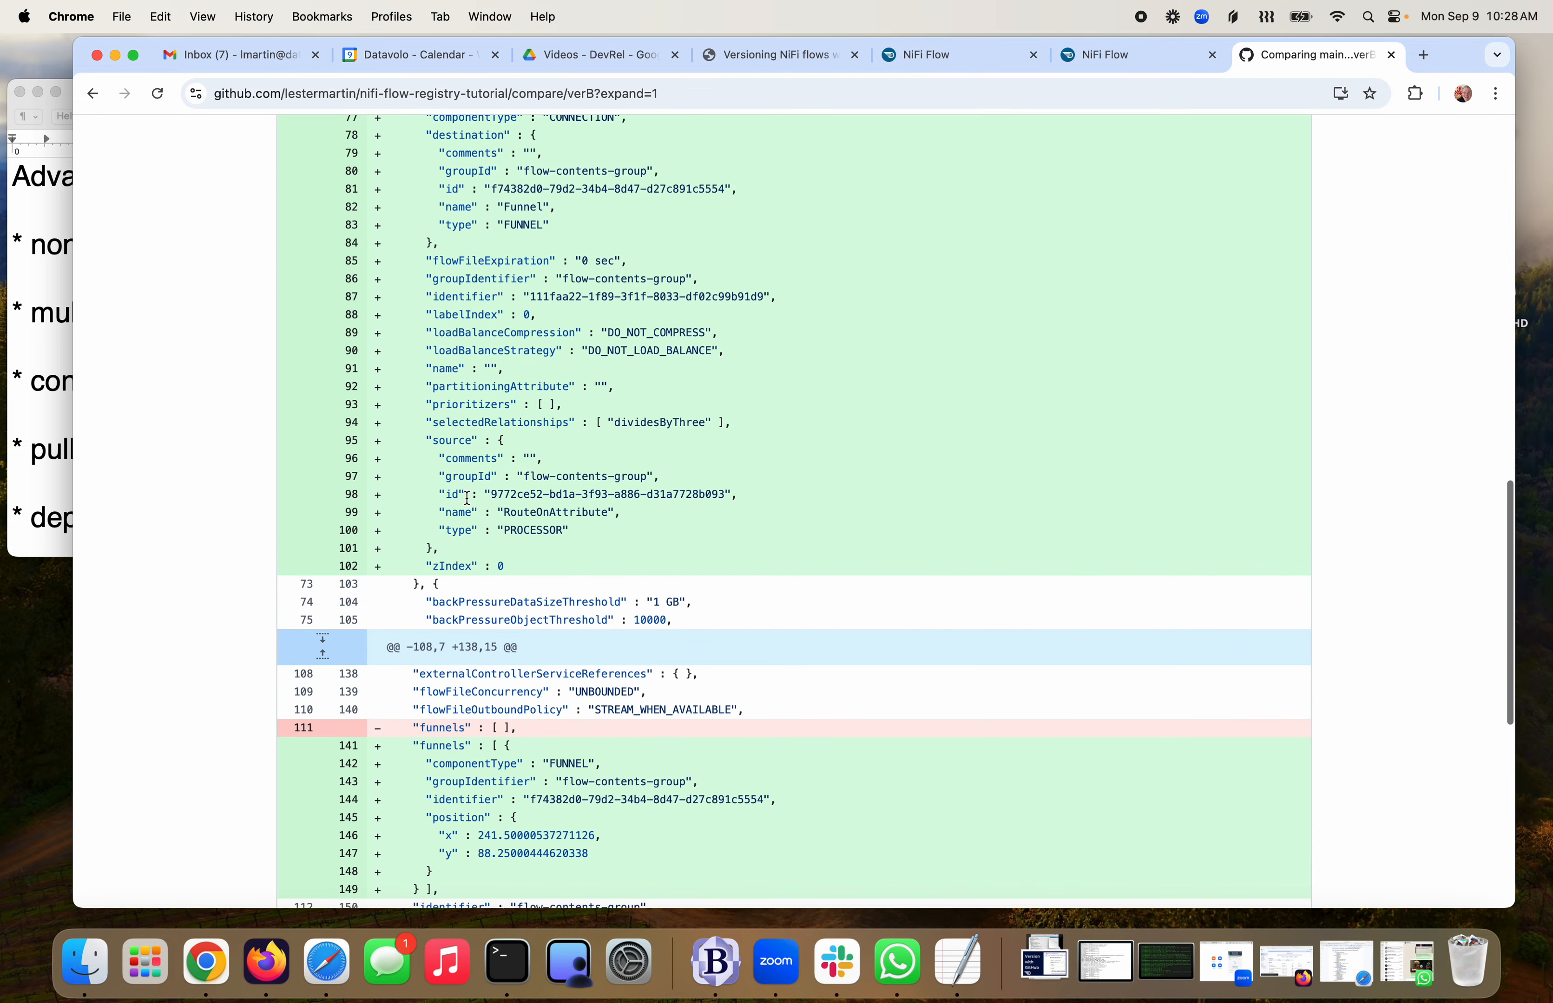
scroll(510, 679, "down", 6)
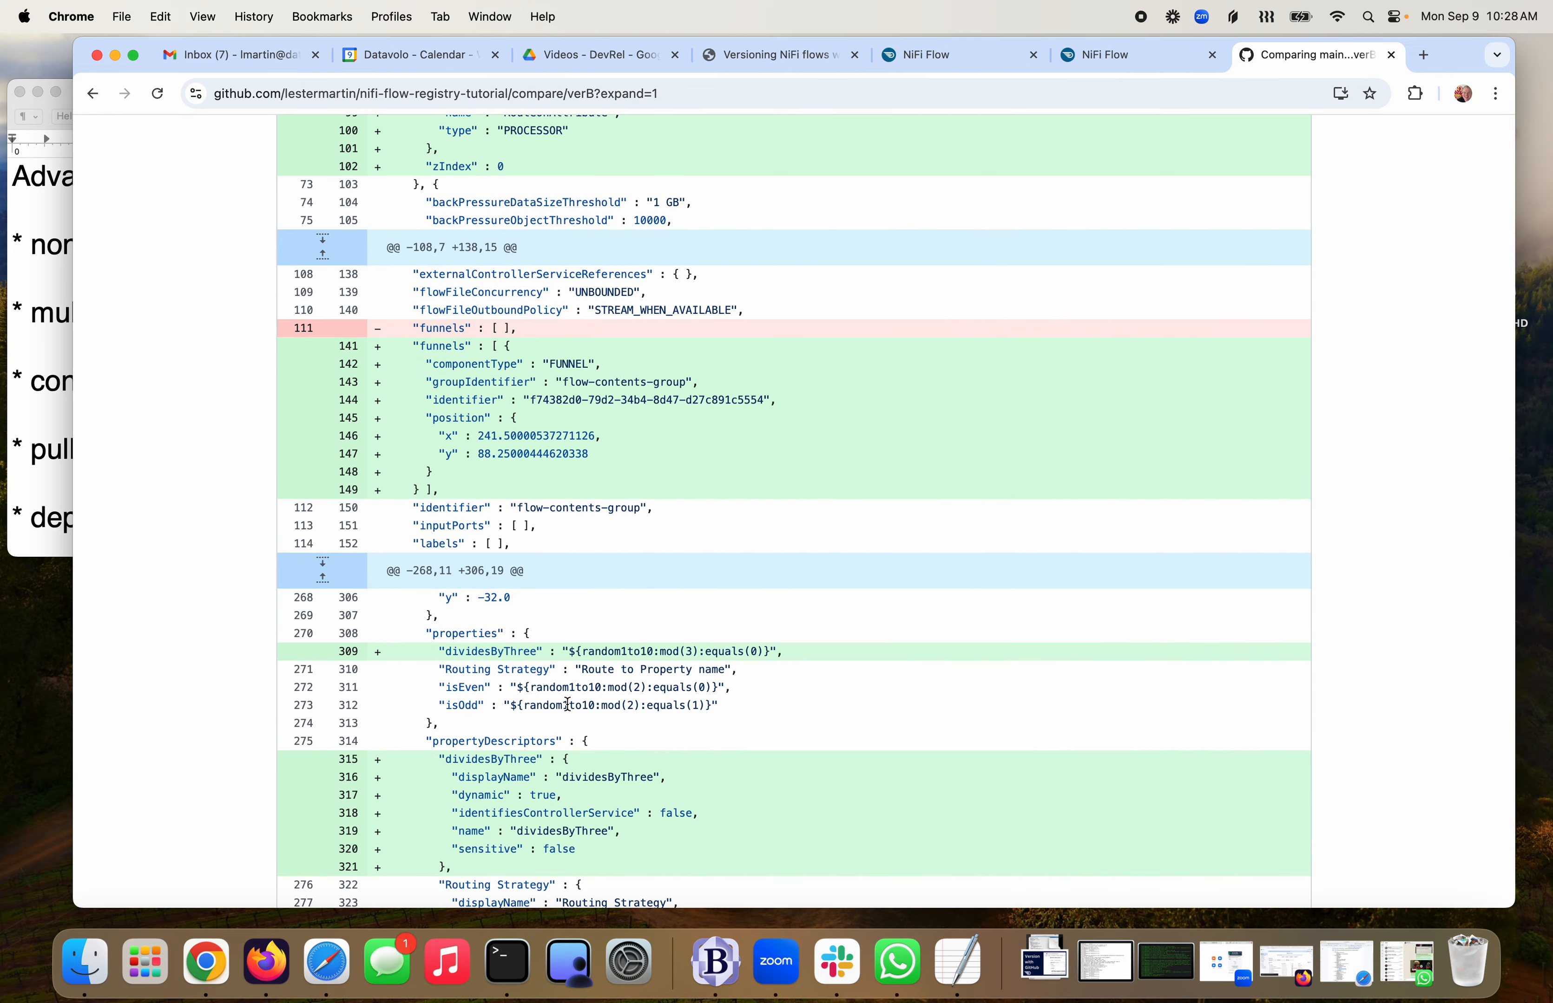
scroll(567, 703, "down", 3)
scroll(566, 702, "up", 20)
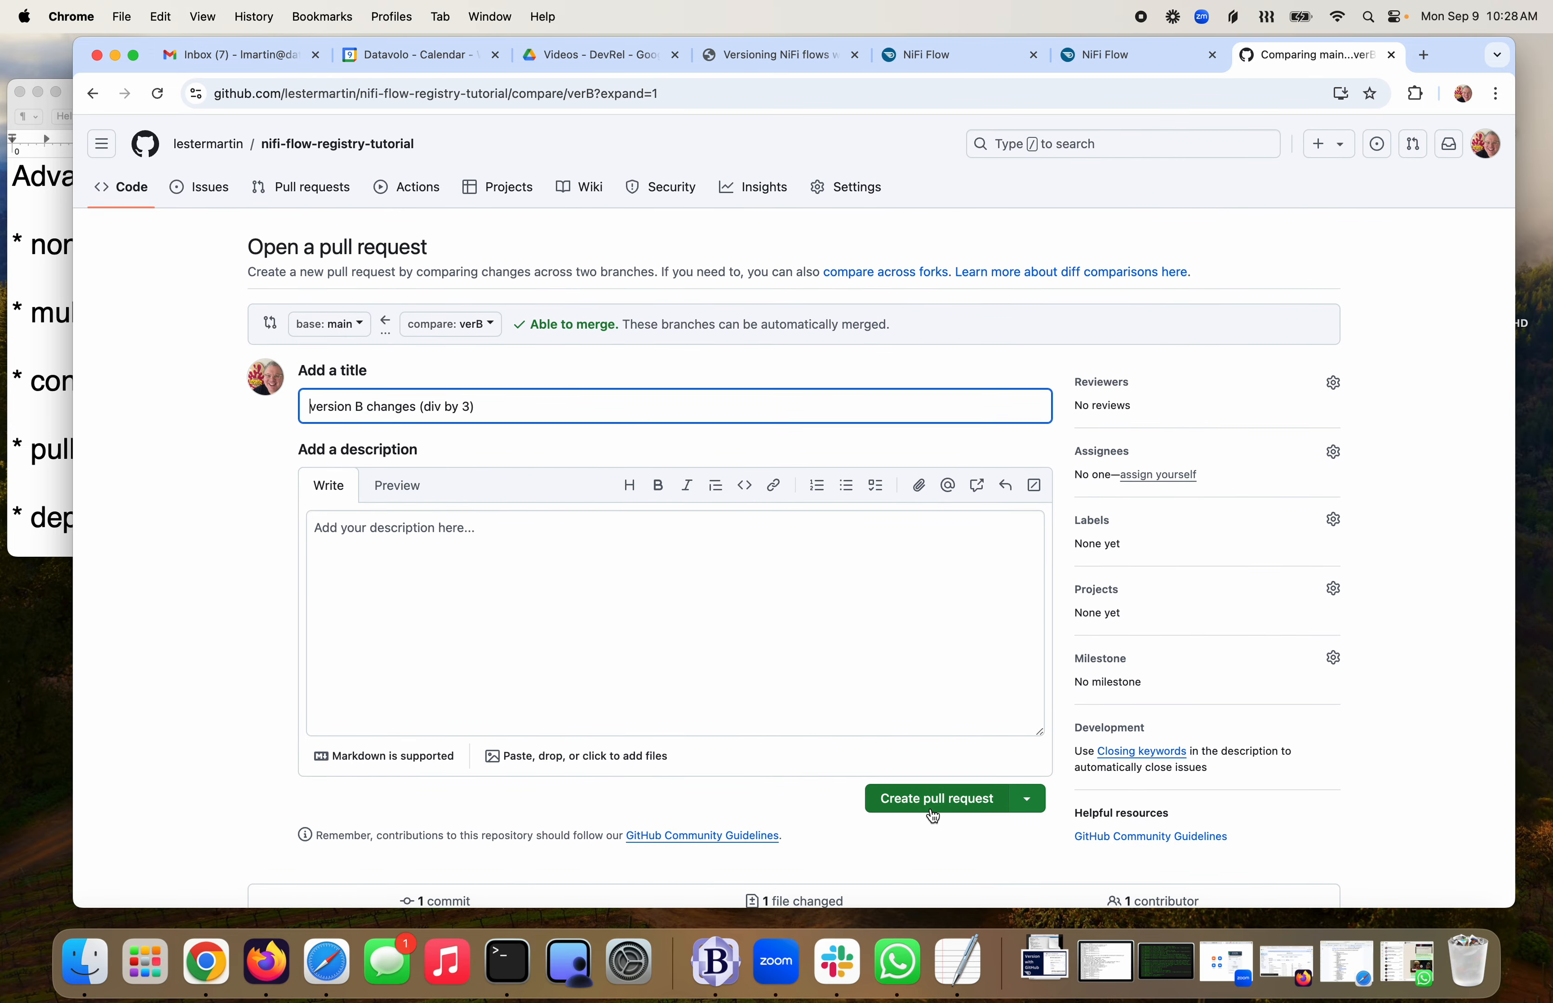
left_click(932, 813)
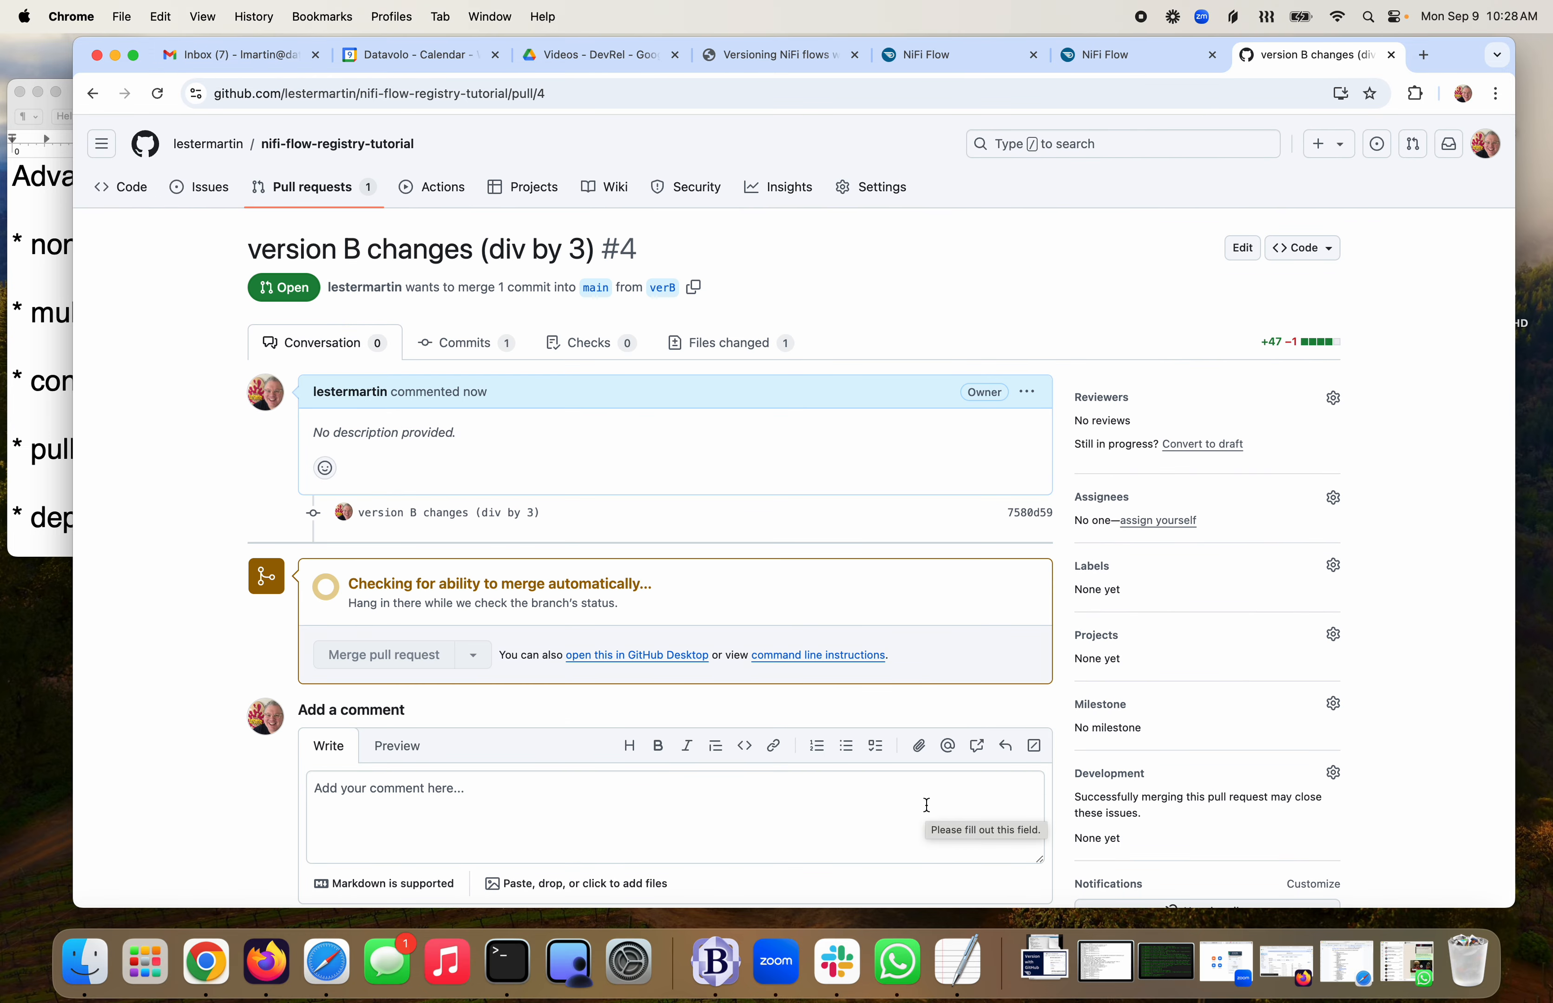
Merge the "version B changes (div by 3)" pull request into main, delete the verB branch and return to the repository home page
scroll(719, 649, "down", 5)
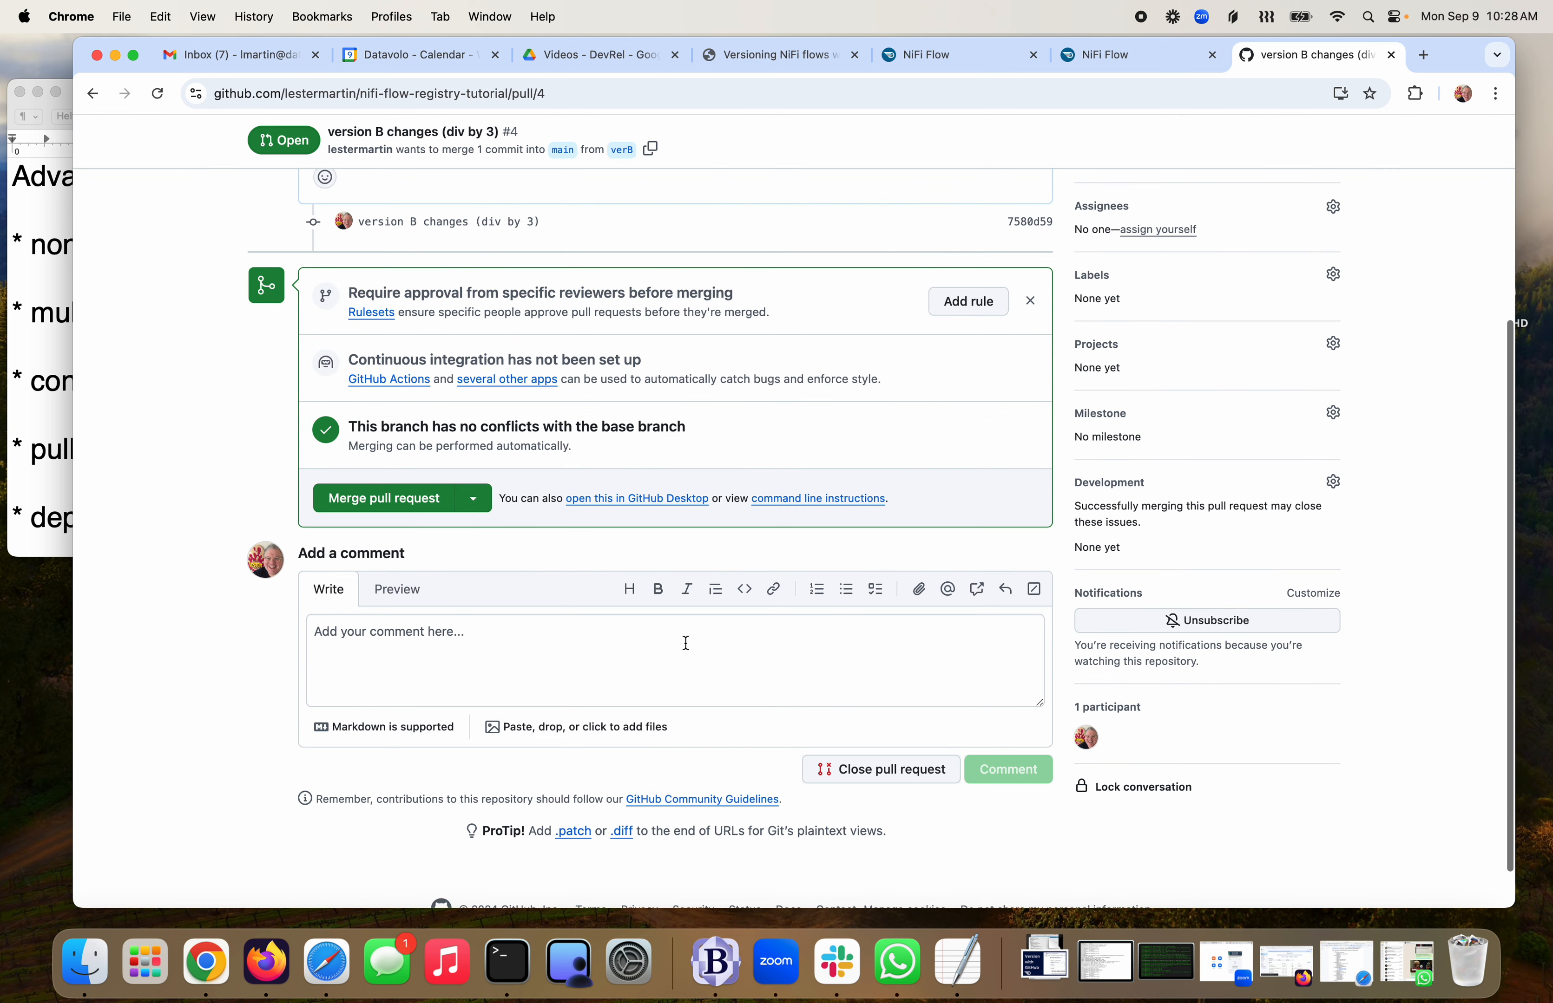
left_click(366, 499)
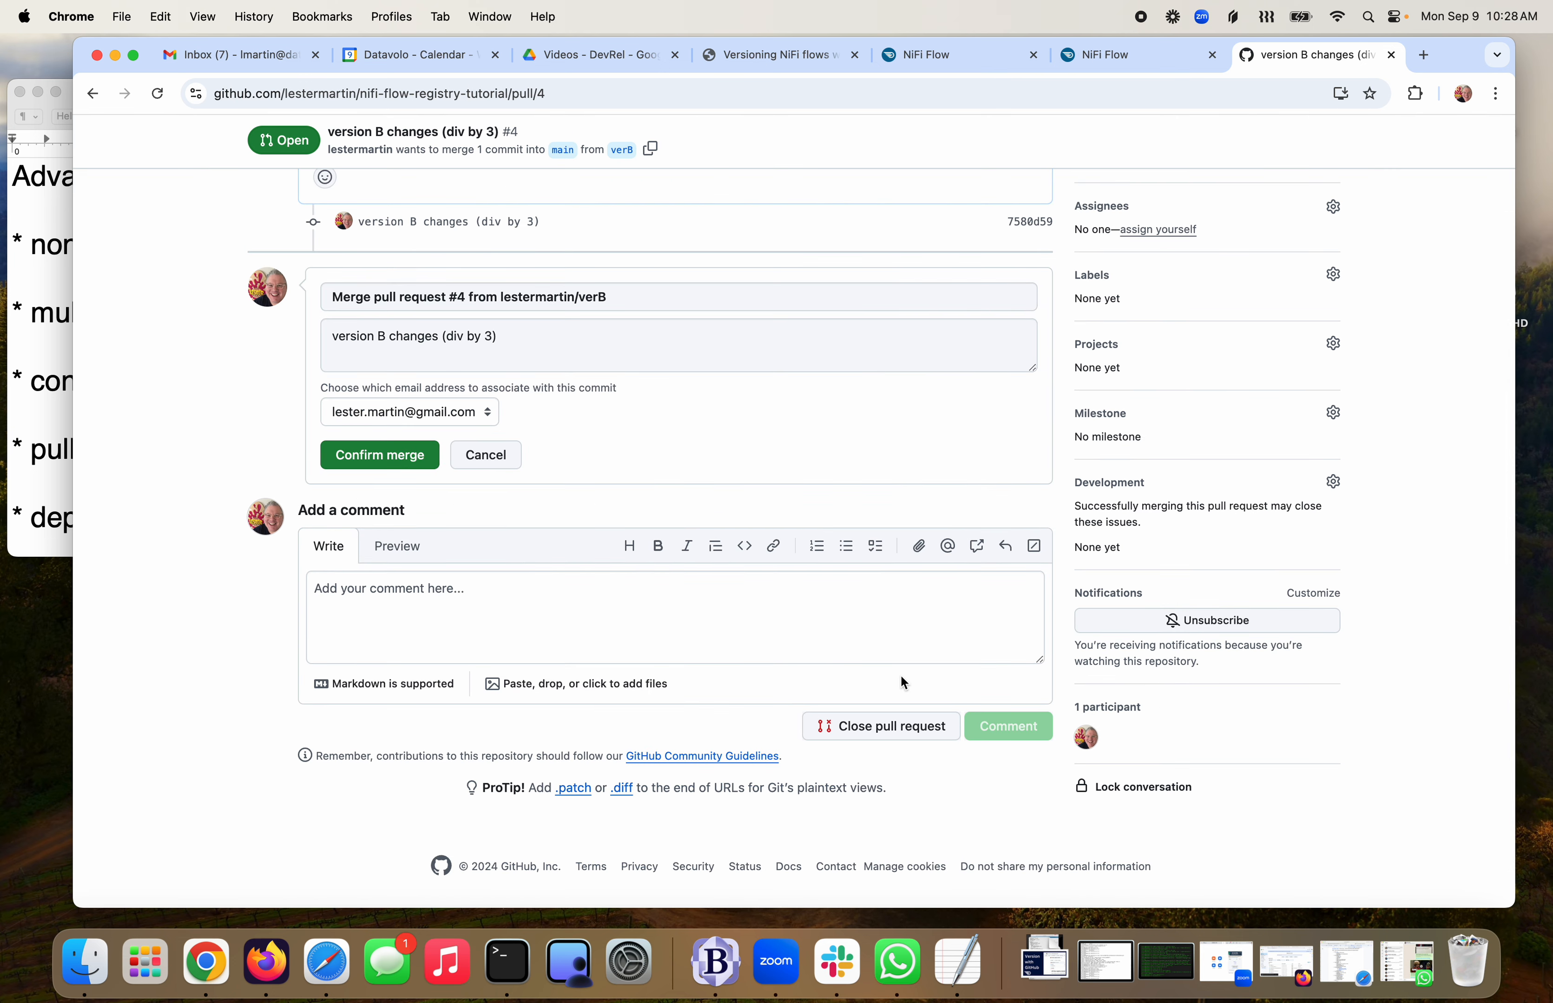
left_click(404, 463)
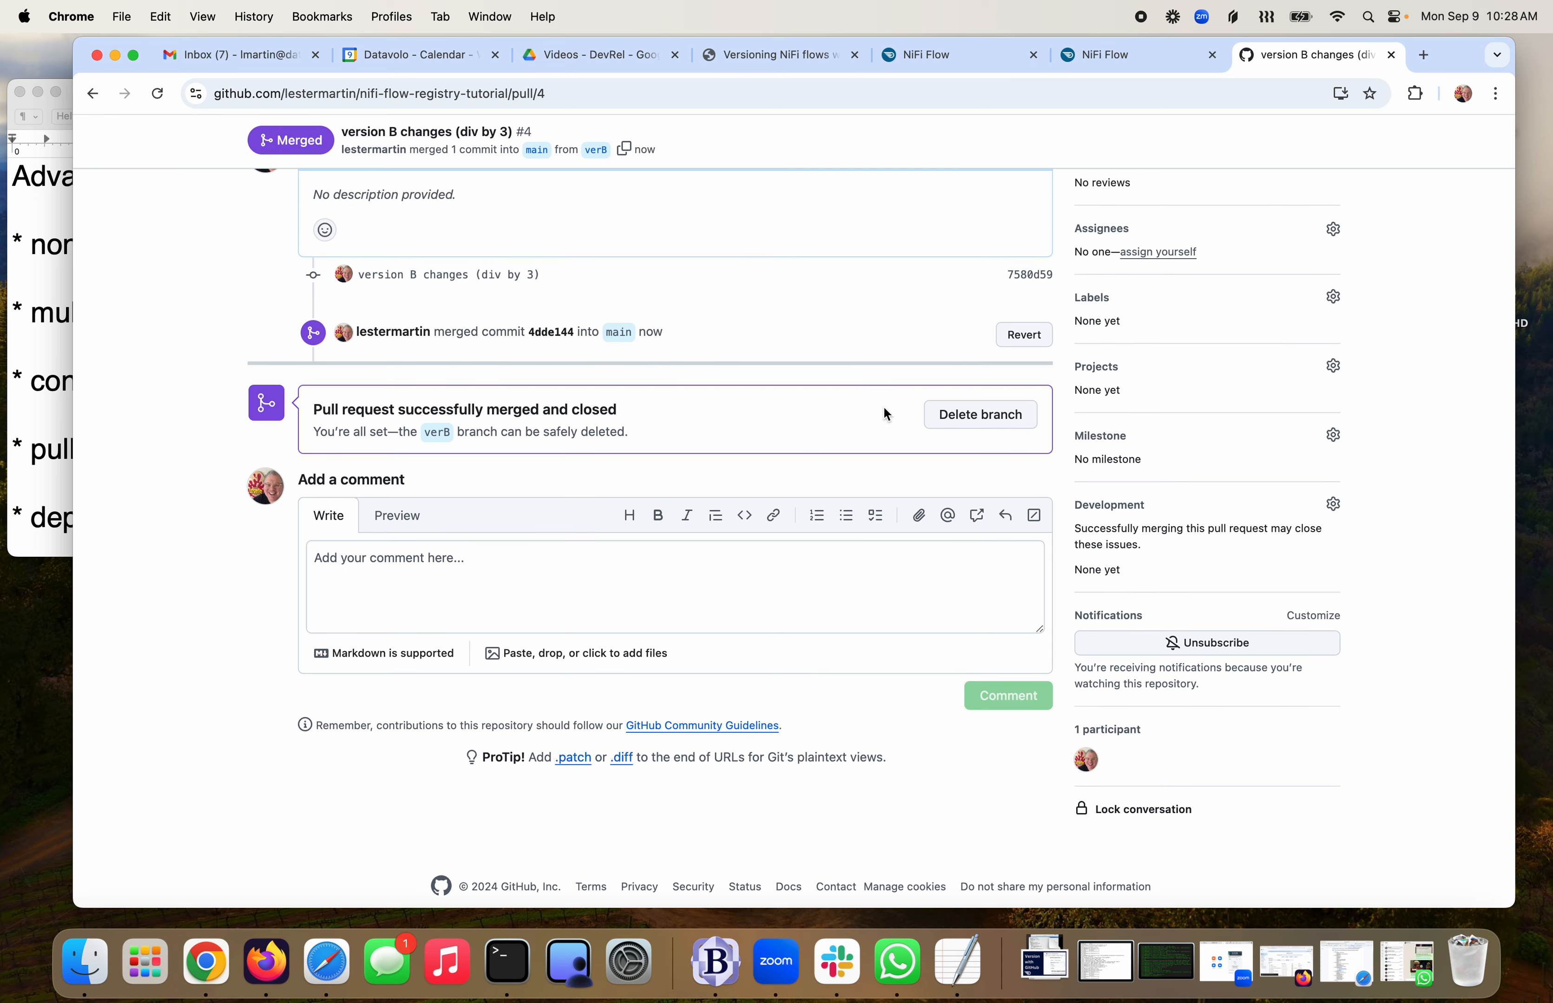
left_click(971, 415)
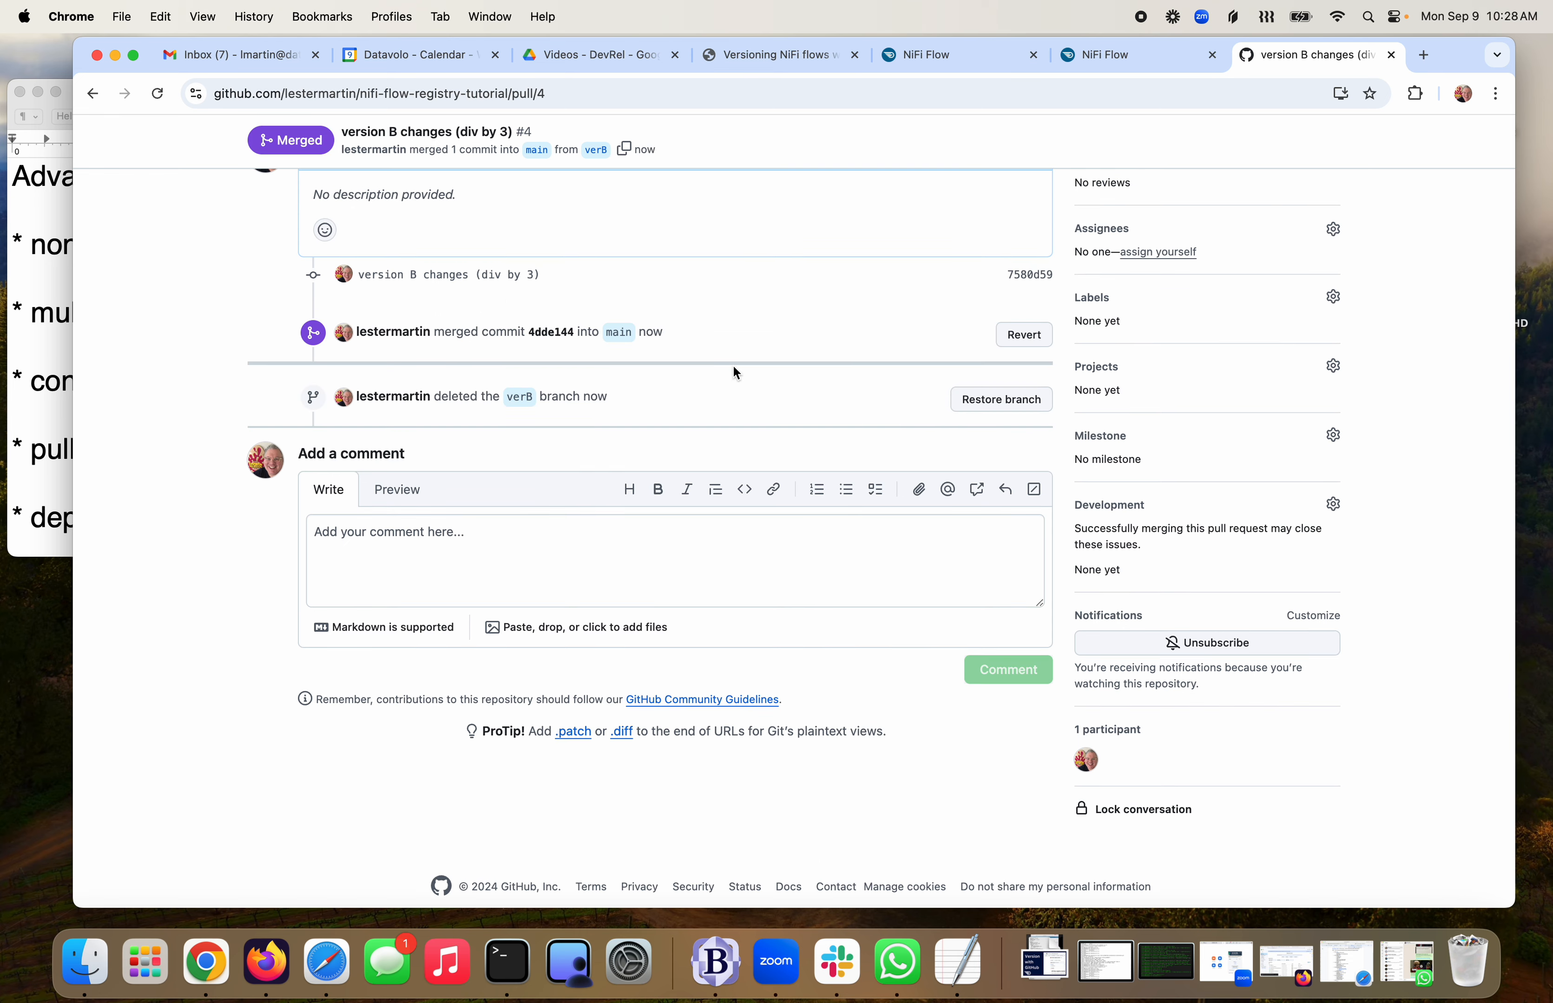
scroll(736, 373, "up", 5)
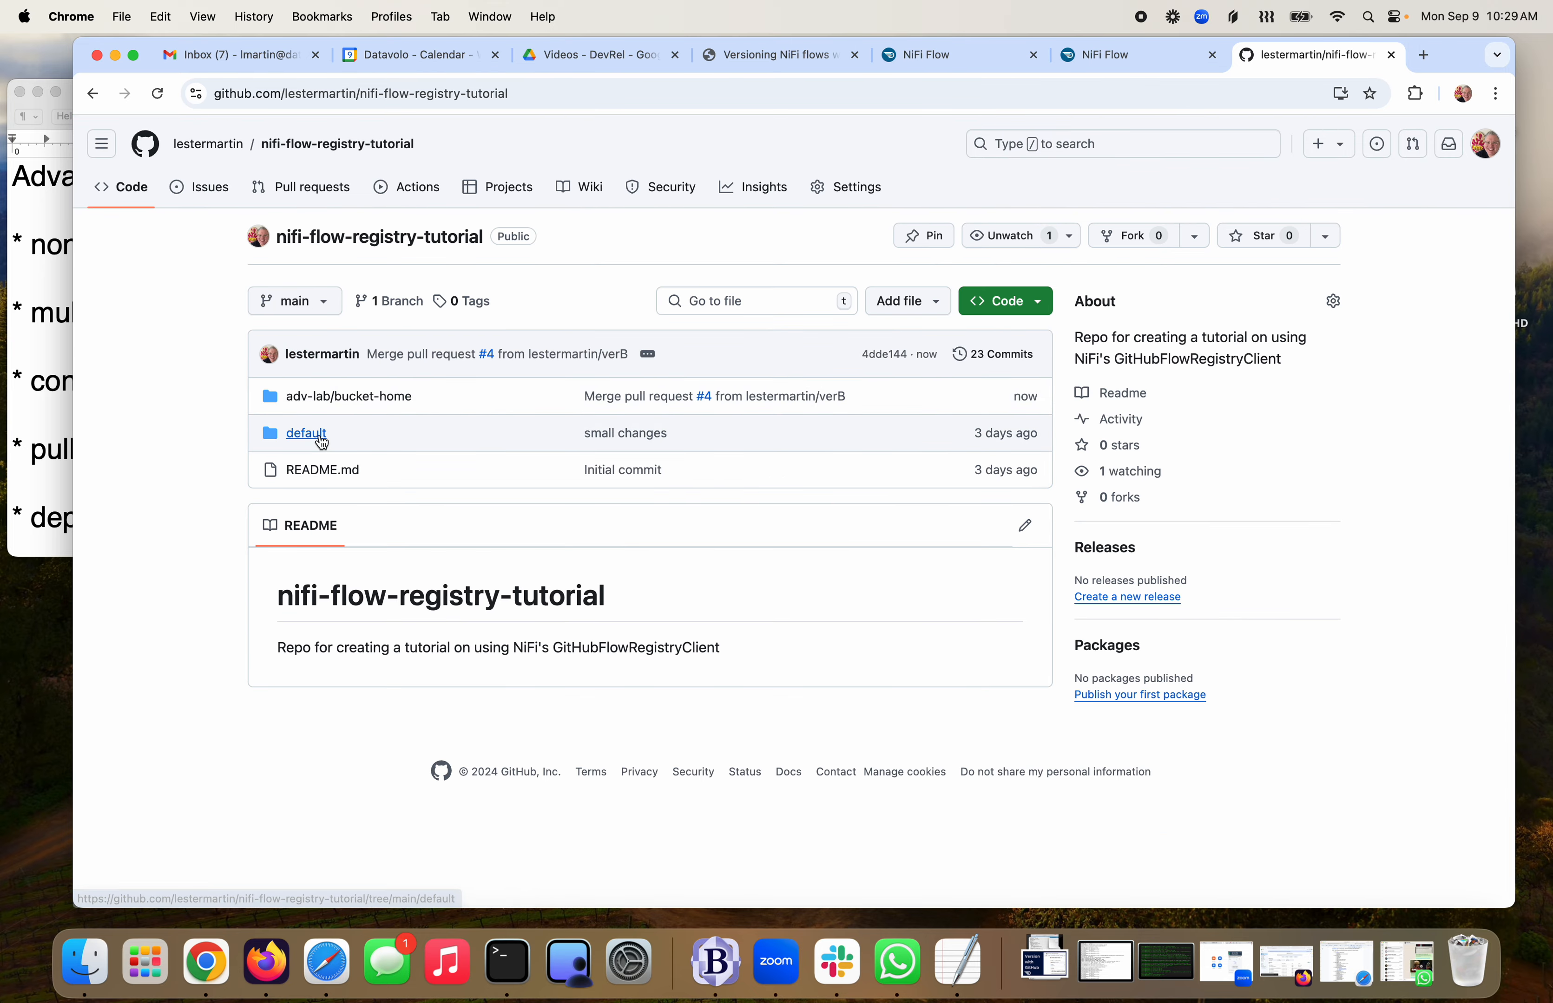
Switch to the QA NiFi canvas and change the AdvGitHub process group's version to the newest "Merge pull request #4" commit on main
left_click(1107, 60)
mouse_move(455, 353)
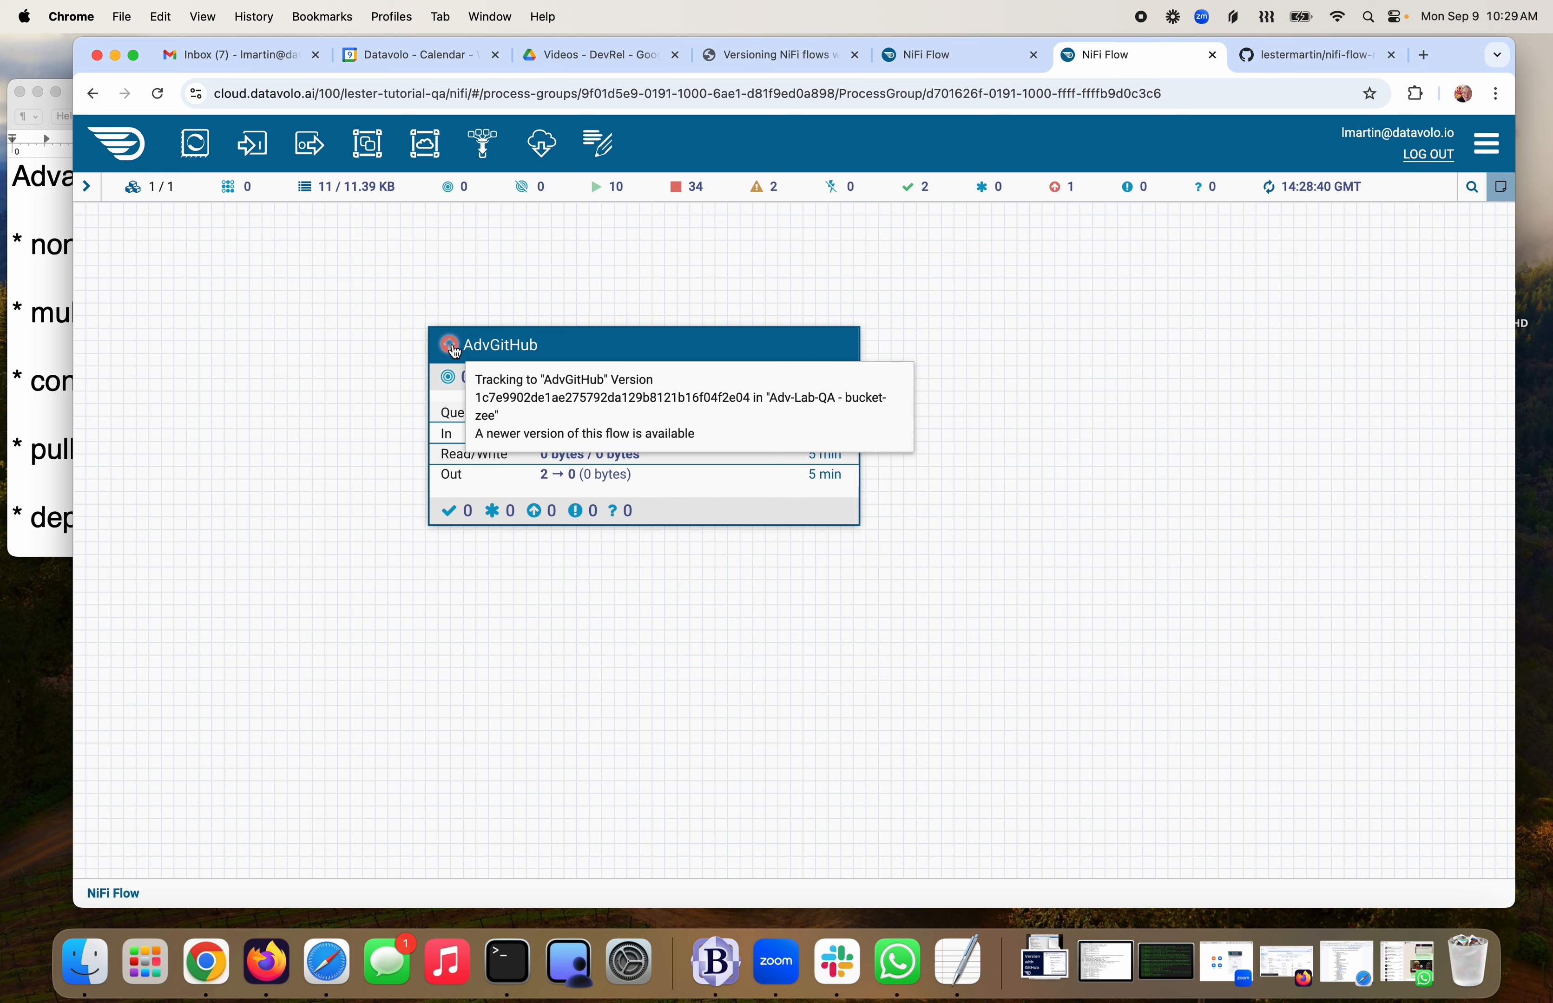
right_click(611, 349)
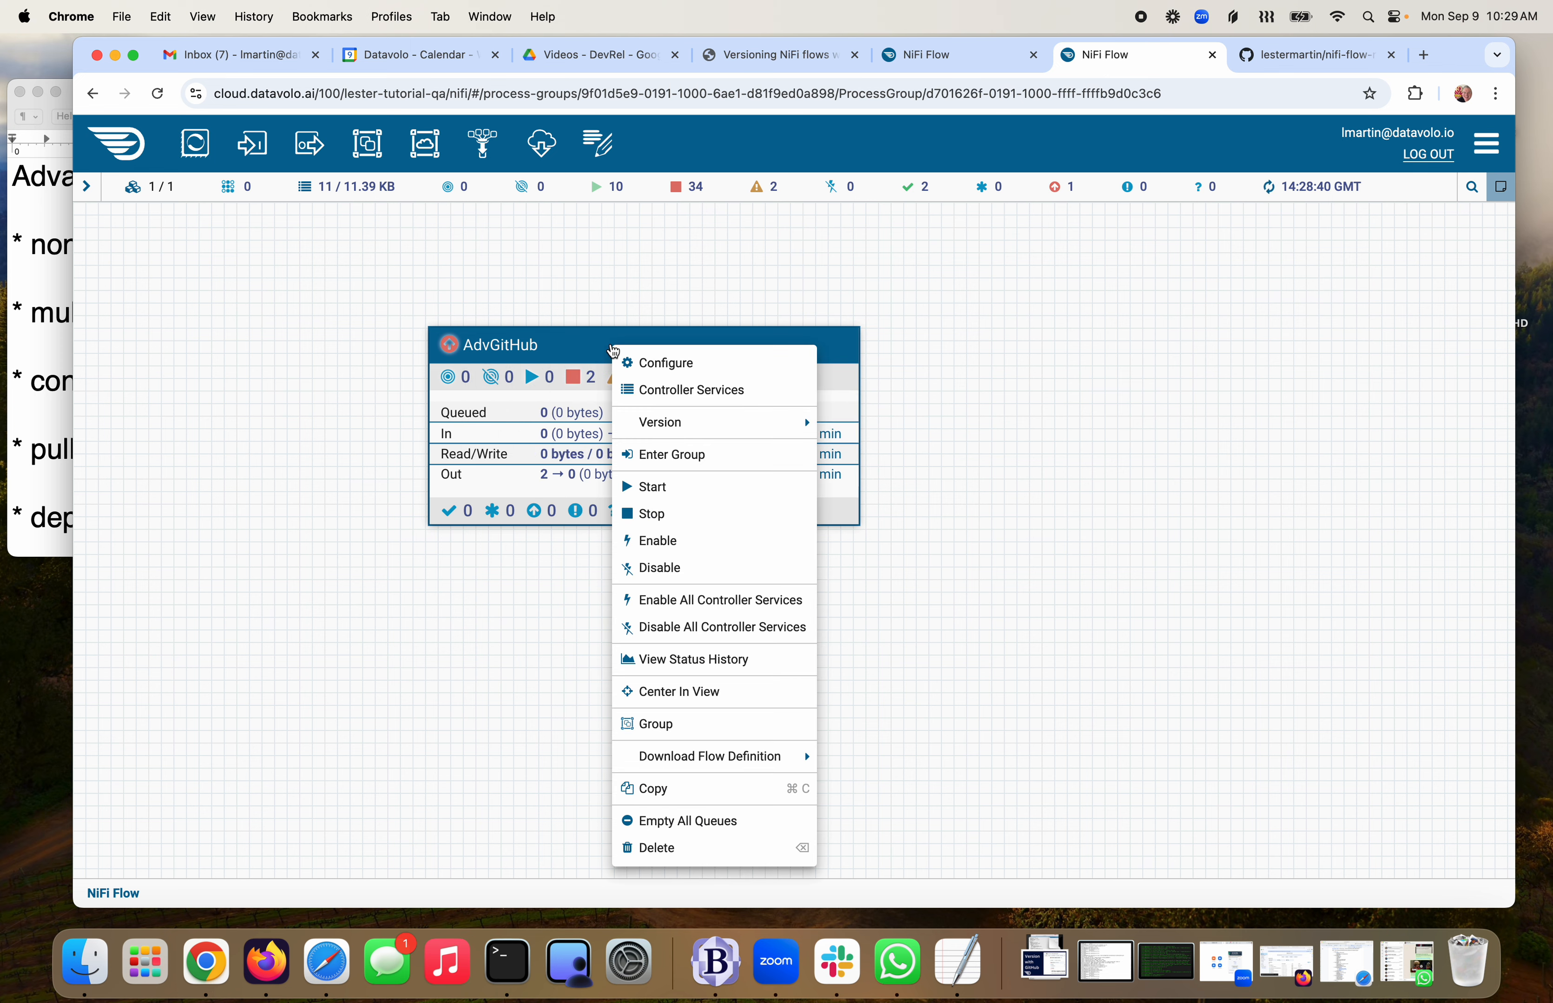
mouse_move(712, 430)
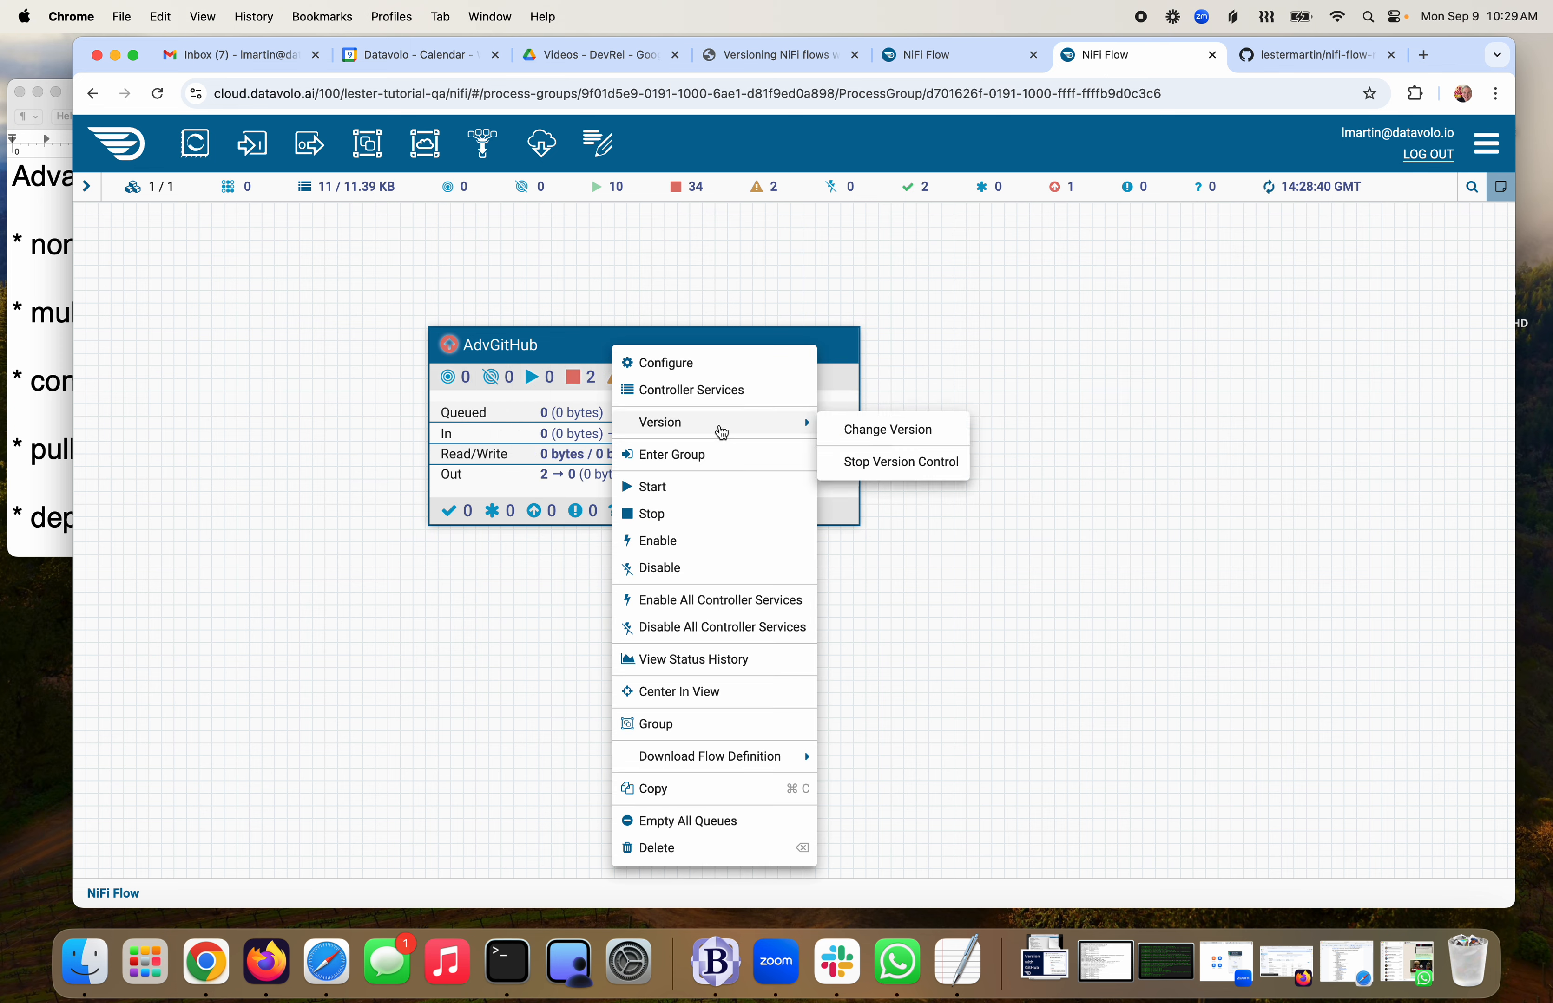
left_click(886, 439)
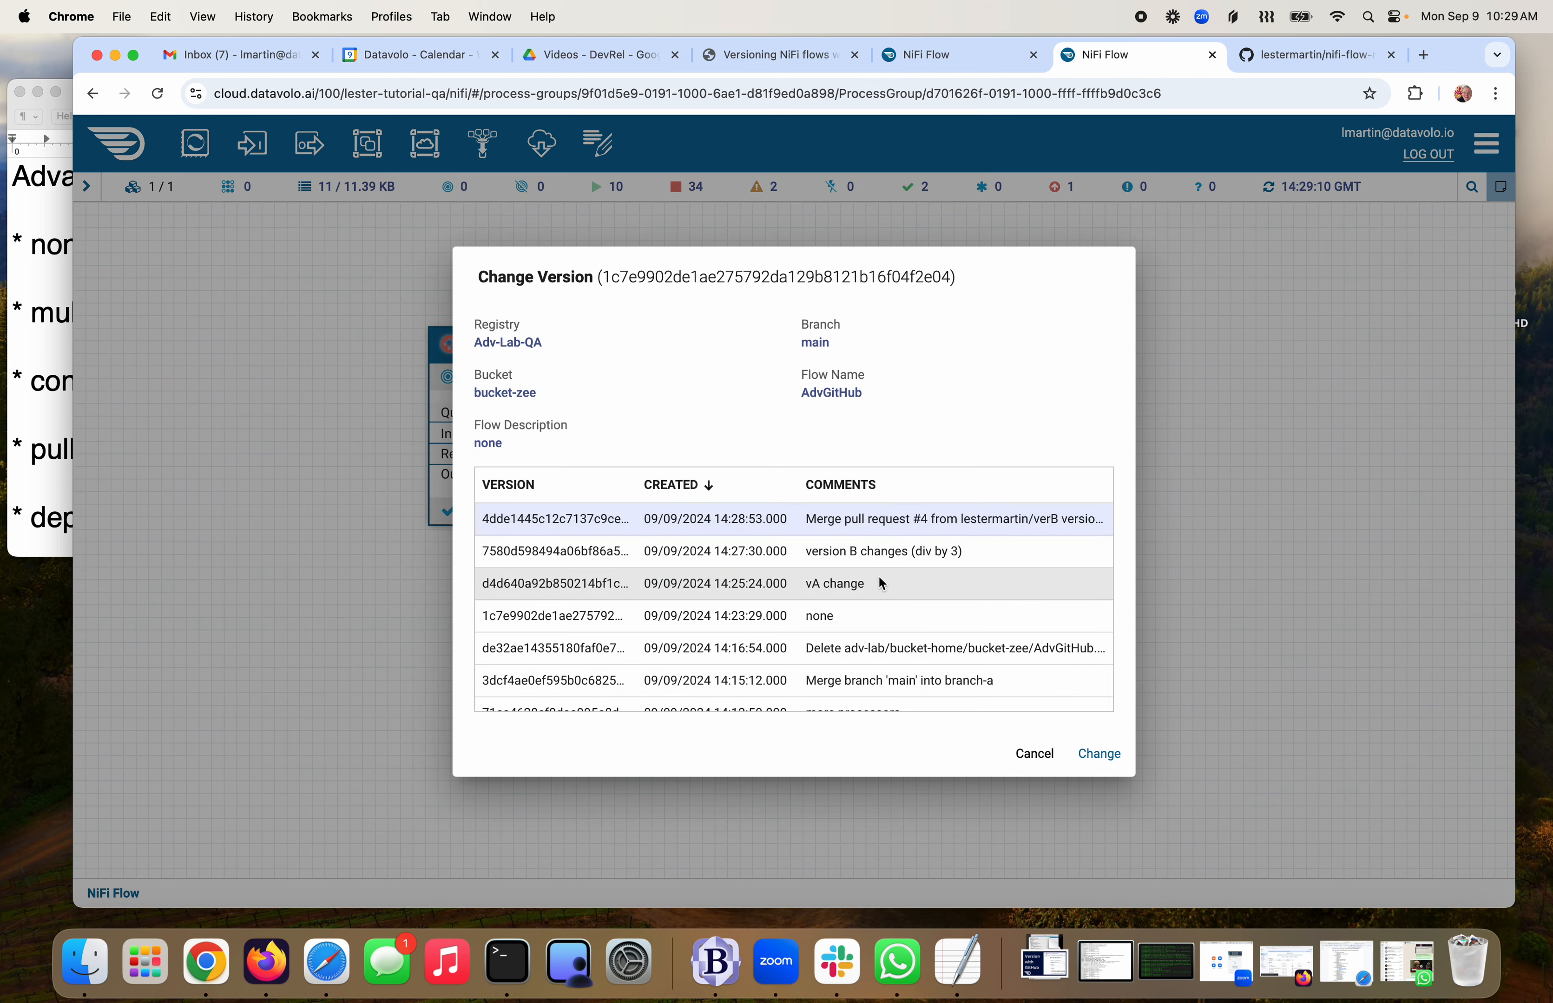
scroll(880, 570, "down", 1)
scroll(884, 572, "down", 2)
scroll(884, 573, "up", 3)
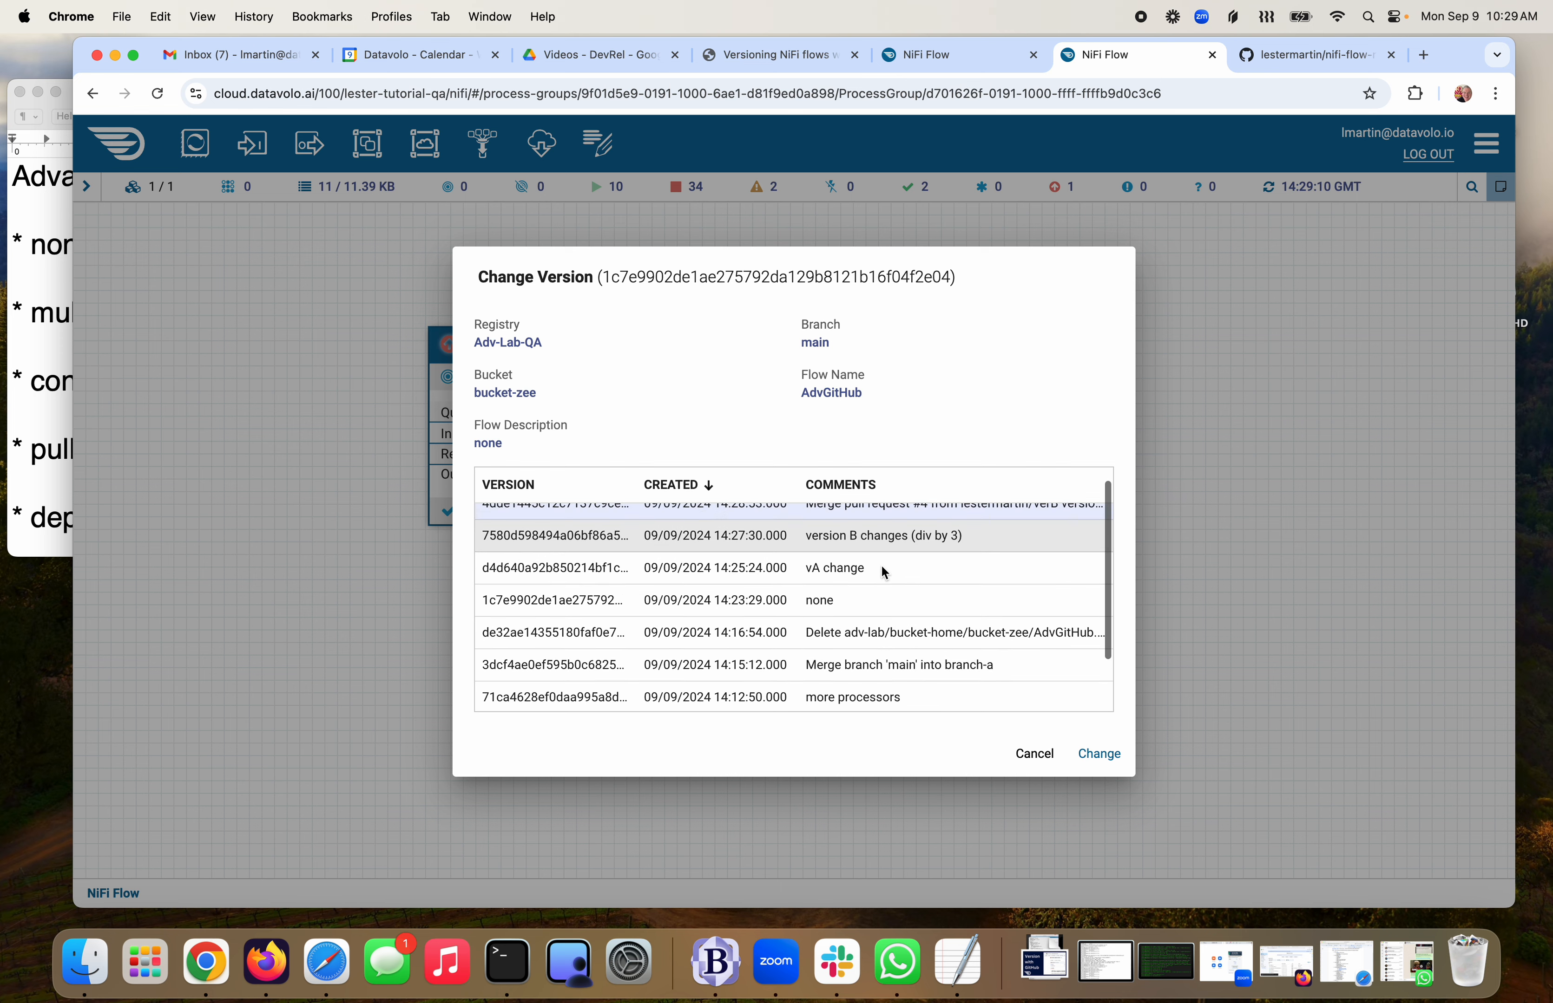
scroll(841, 593, "up", 1)
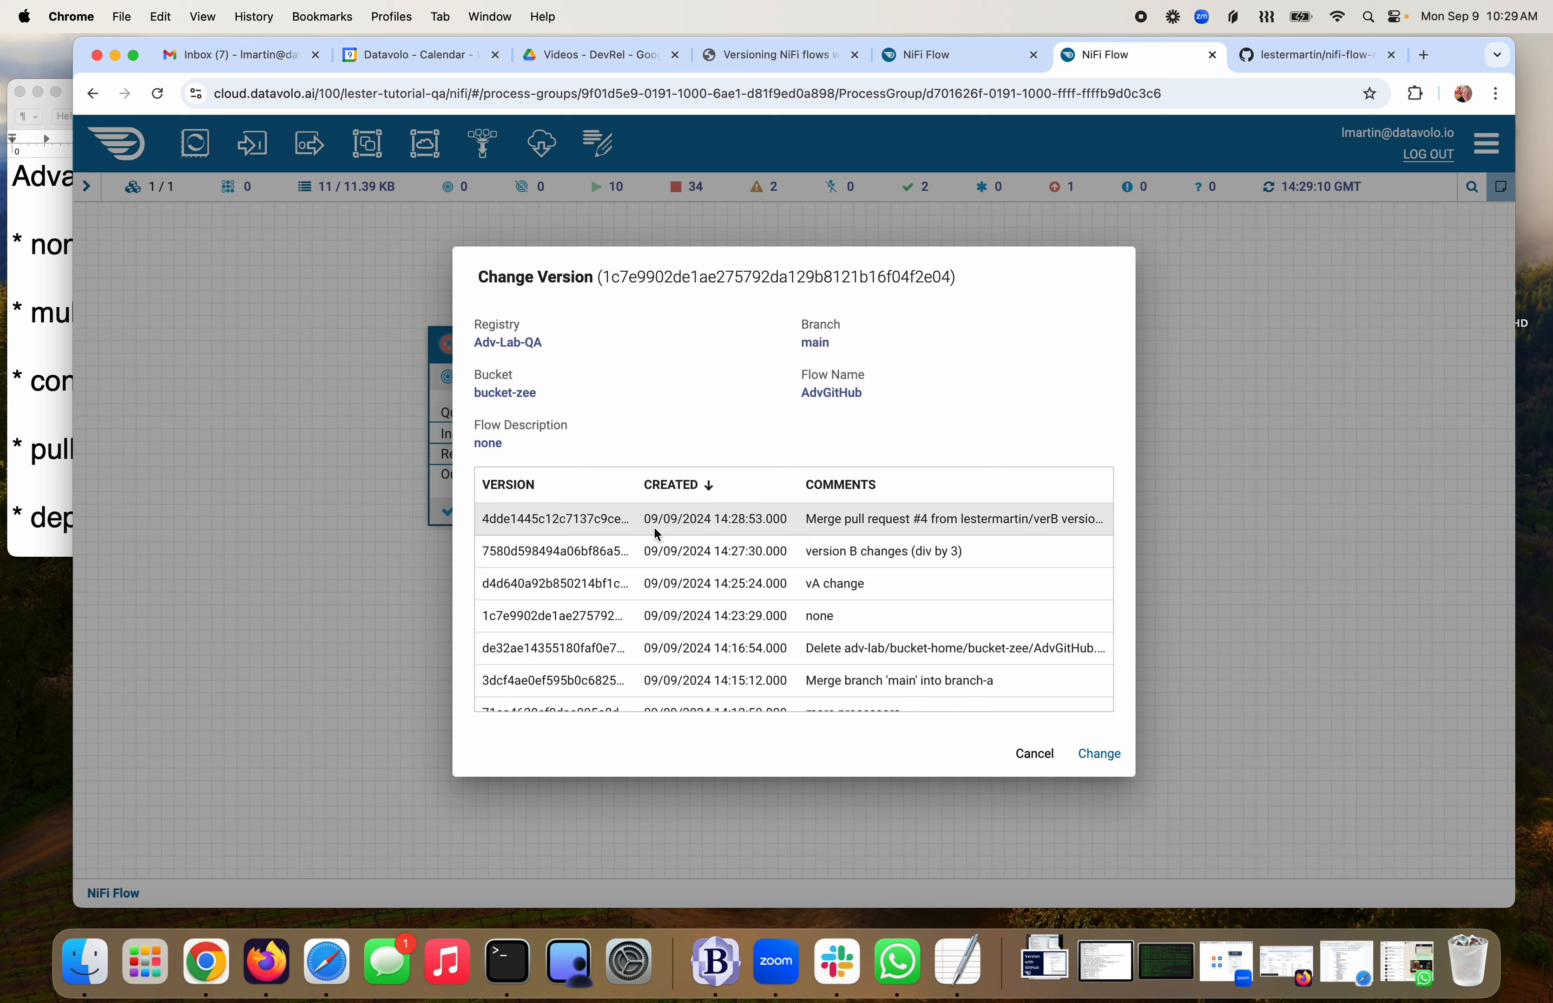
left_click(1088, 756)
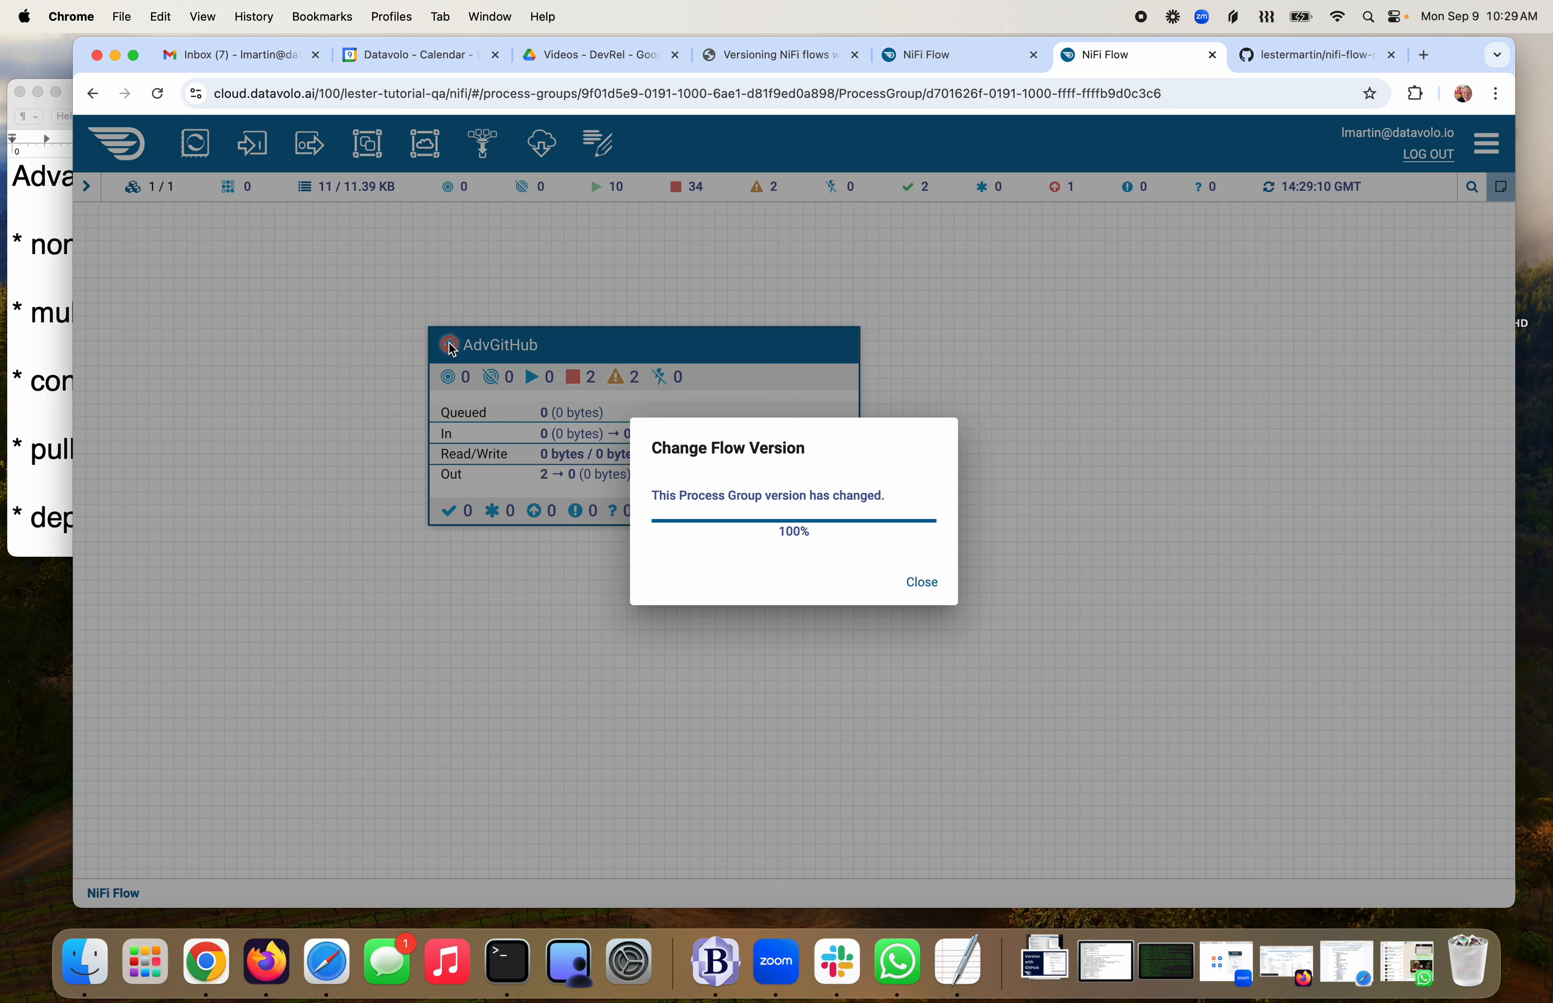
left_click(921, 583)
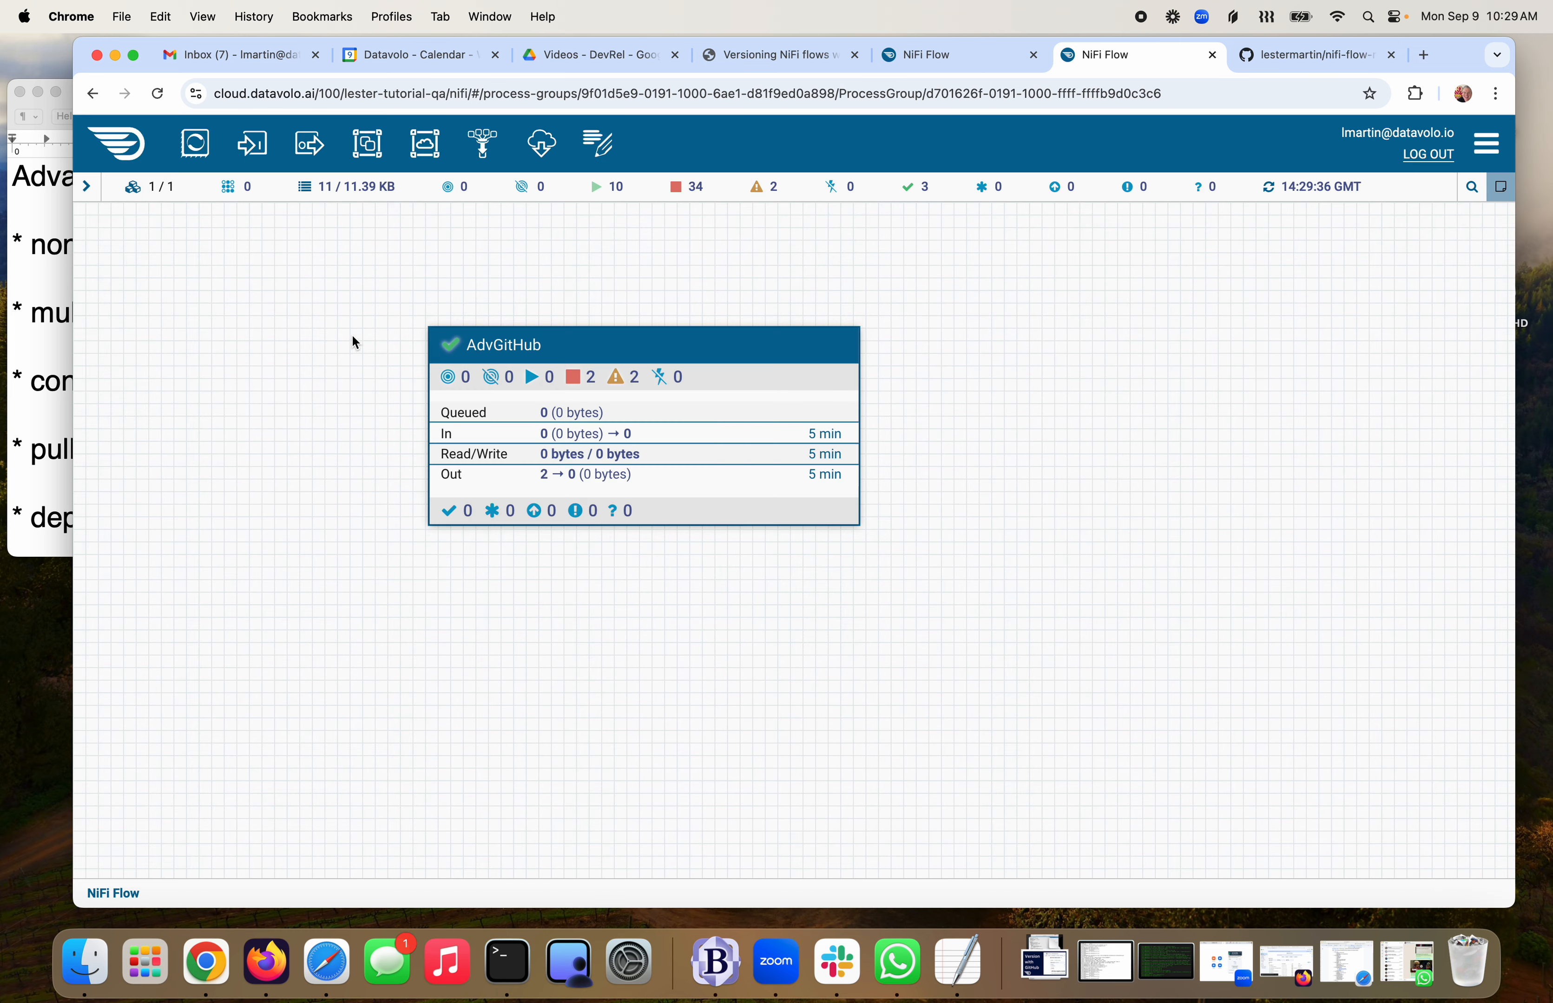
Inspect the updated AdvGitHub flow and GenerateFlowFile's properties without changing them, and bring the TextEdit notes on advanced GitHub versioning forward
double_click(643, 431)
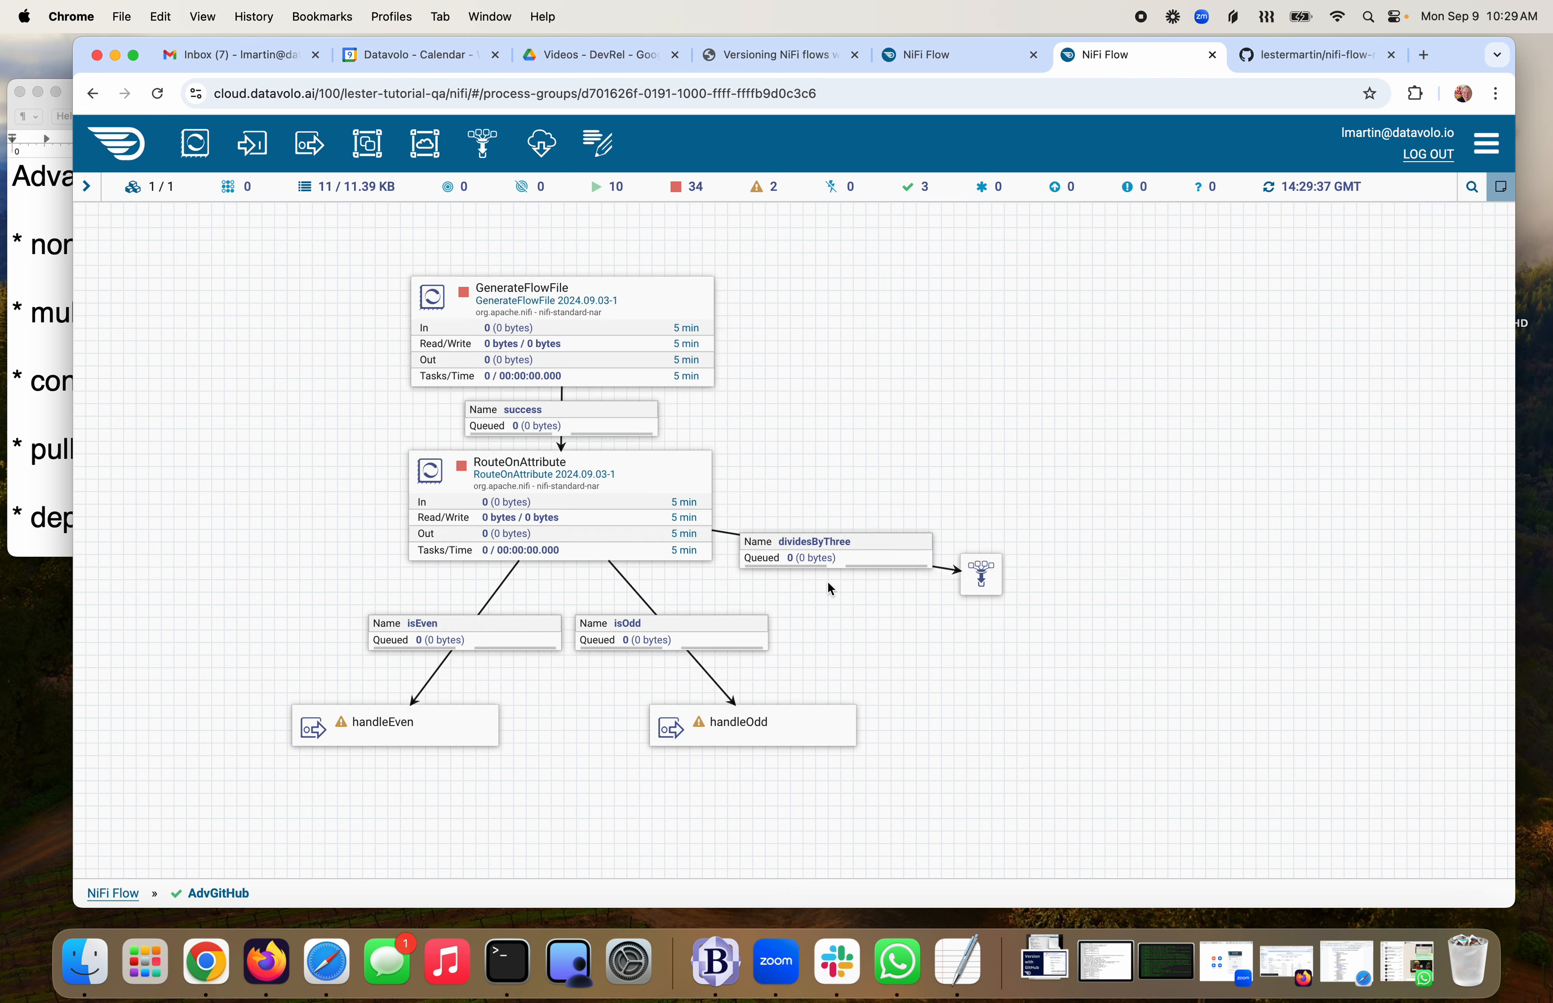
double_click(607, 336)
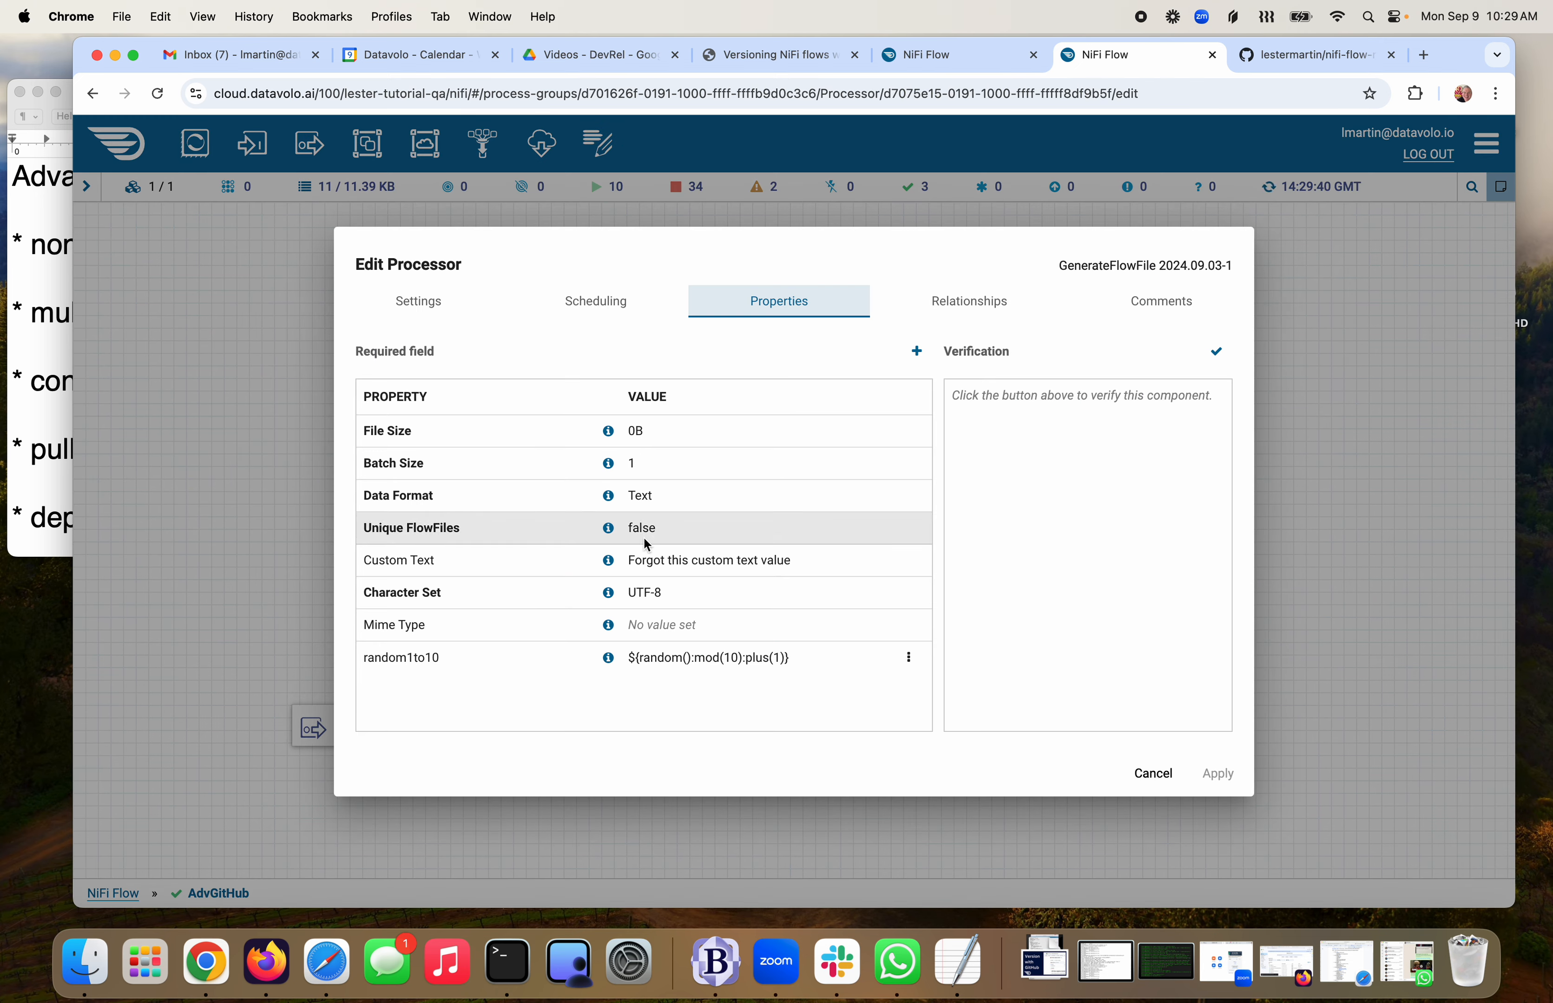
left_click(1152, 774)
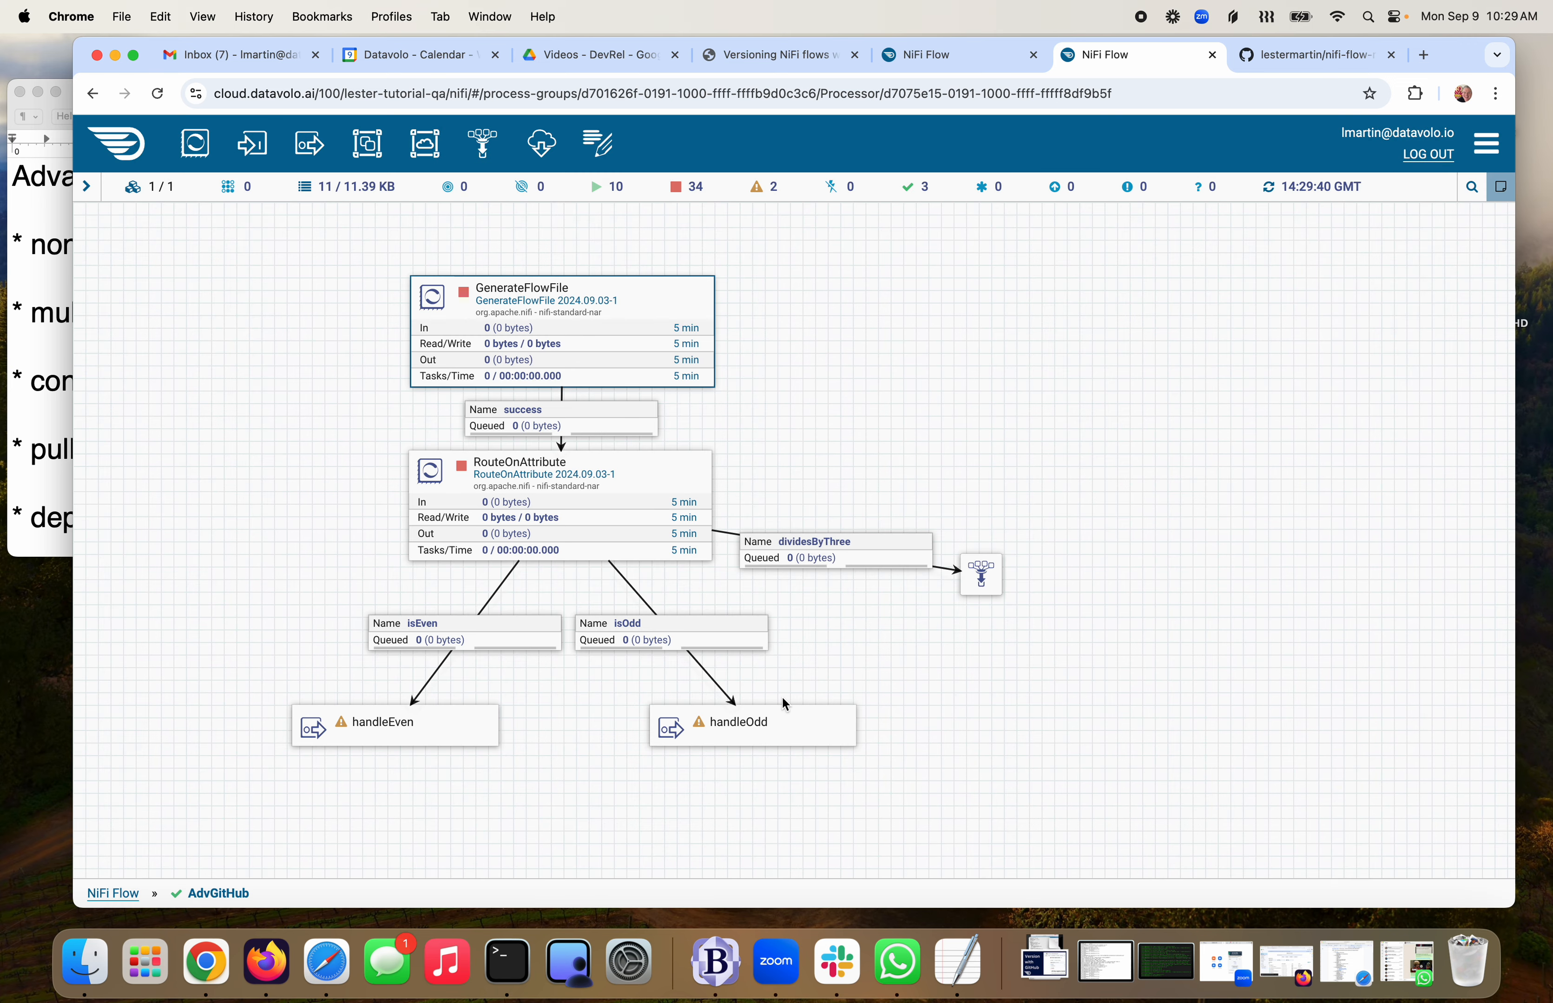
left_click(49, 476)
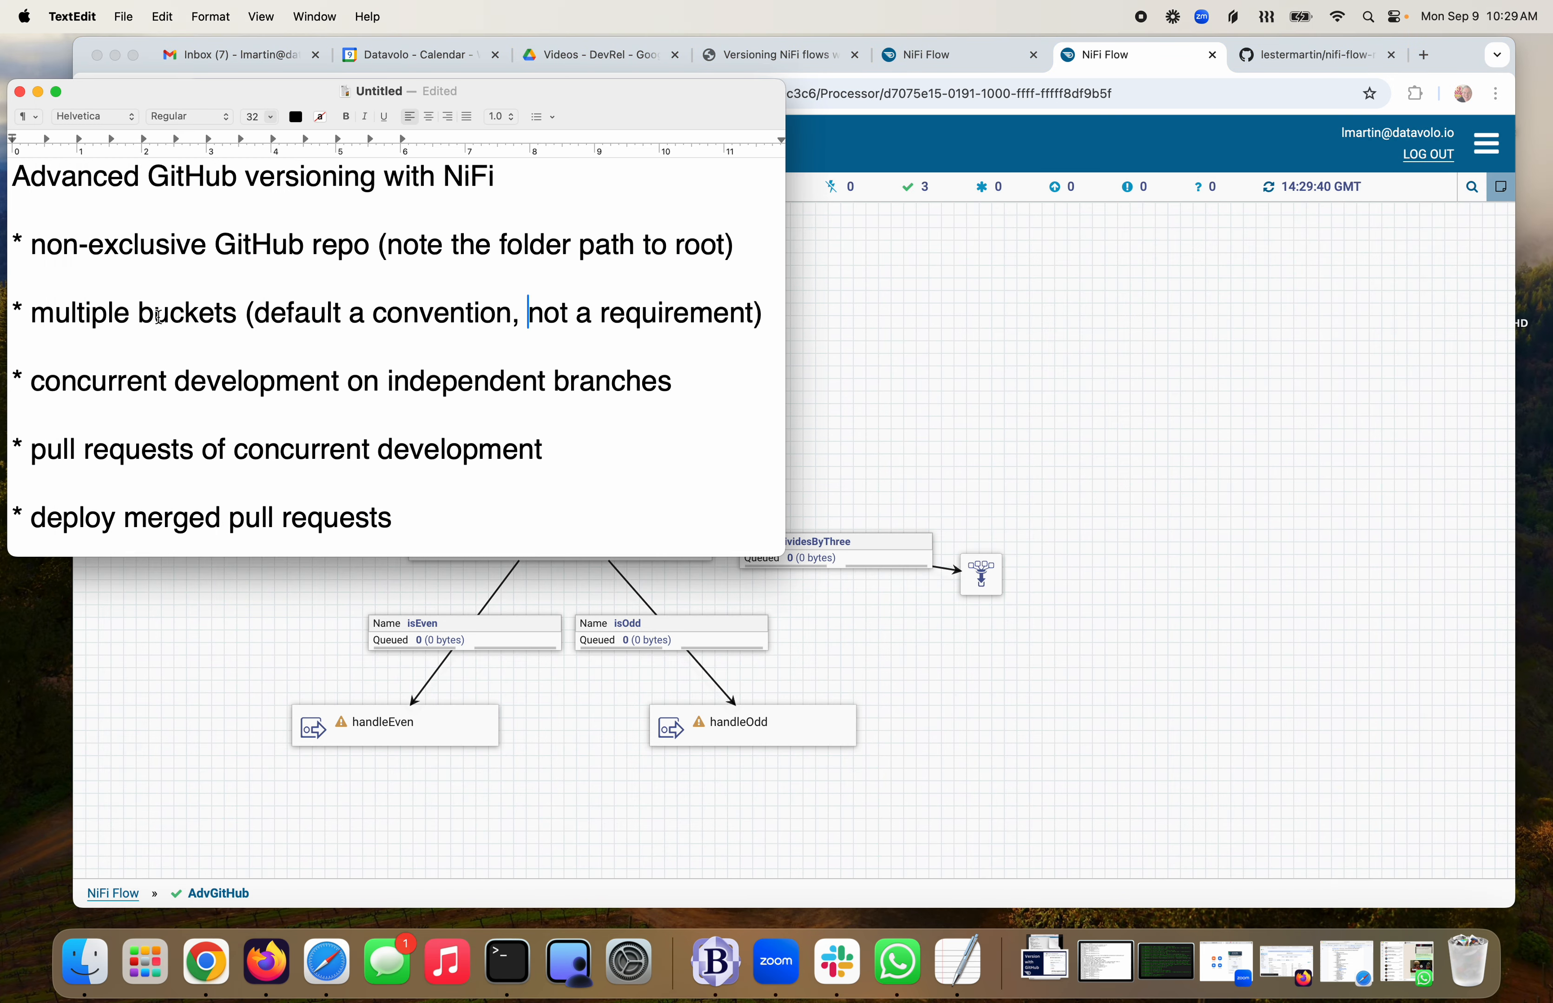